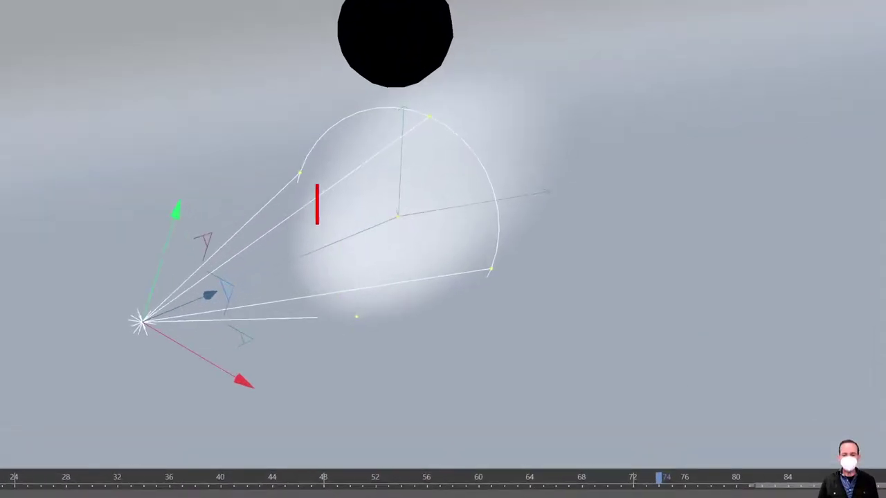
type("object spac")
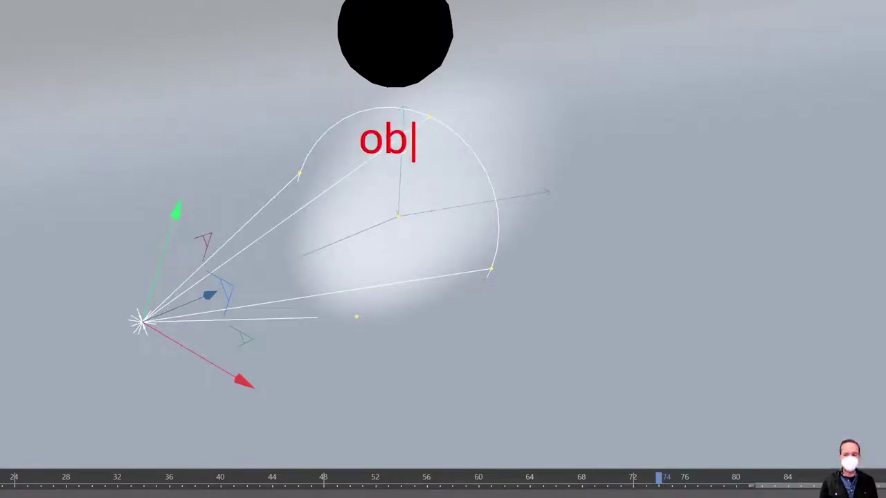
type("e")
key("Return")
type("world space")
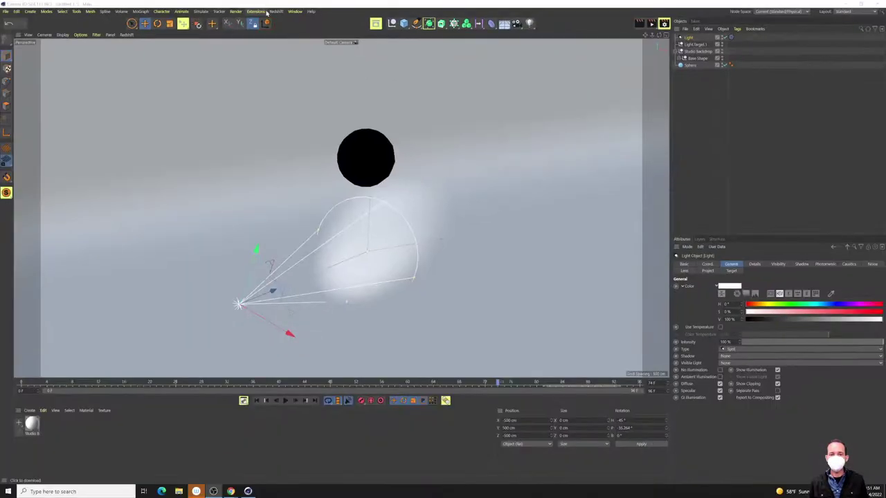
Move the spot light along the world axes, lowering it to about Y 475 cm and shifting it to about X -707 cm.
left_click_drag(317, 198, 308, 181, "alt")
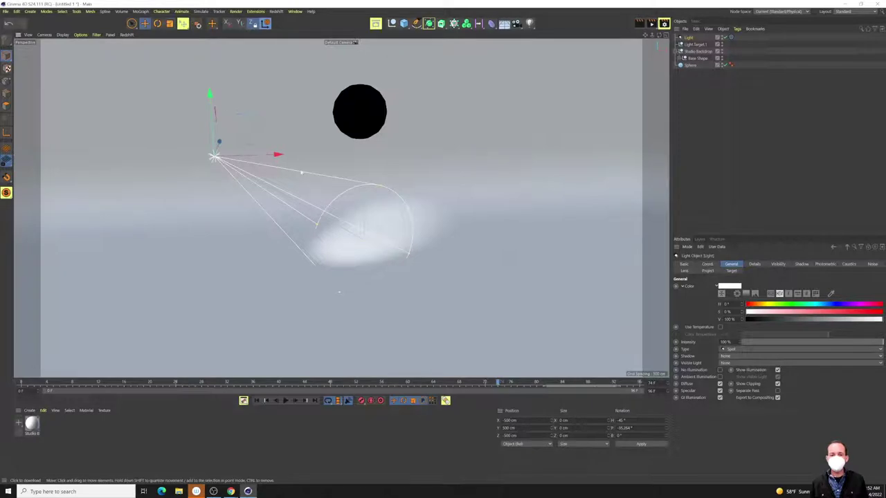
left_click_drag(255, 206, 301, 196, "alt")
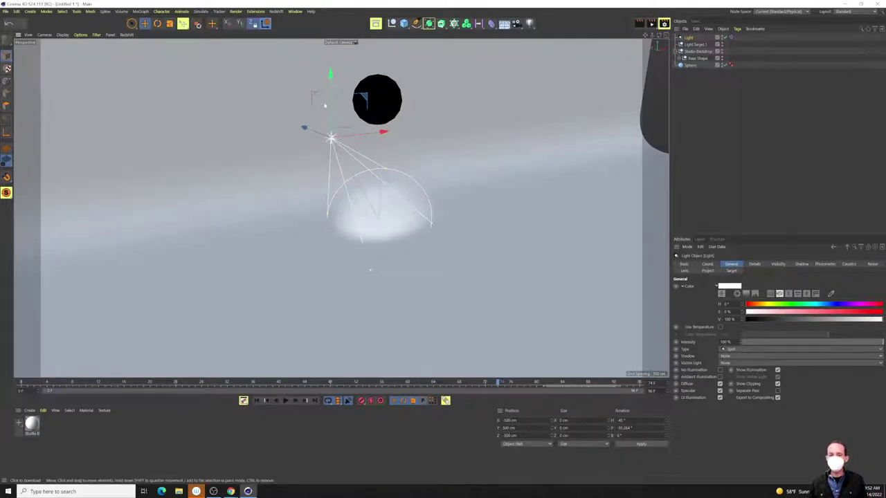
mouse_move(331, 102)
left_mouse_down()
mouse_move(330, 151)
mouse_move(332, 115)
left_mouse_up()
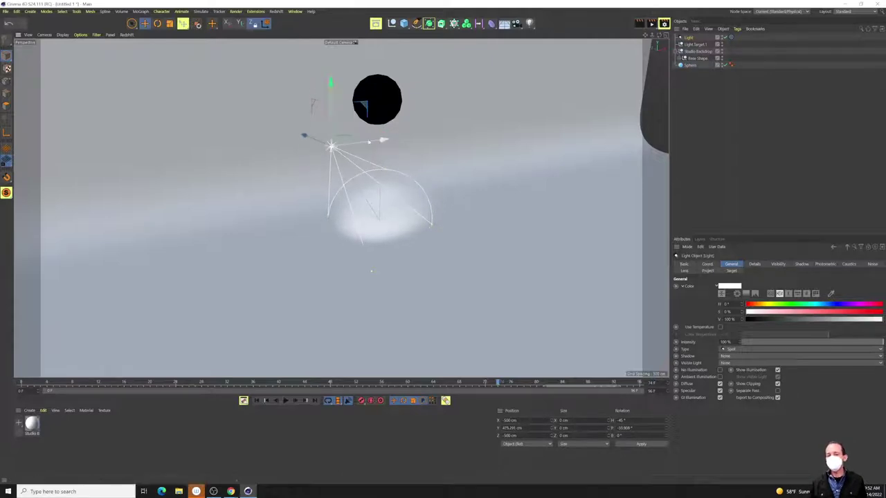
left_click_drag(368, 142, 303, 152)
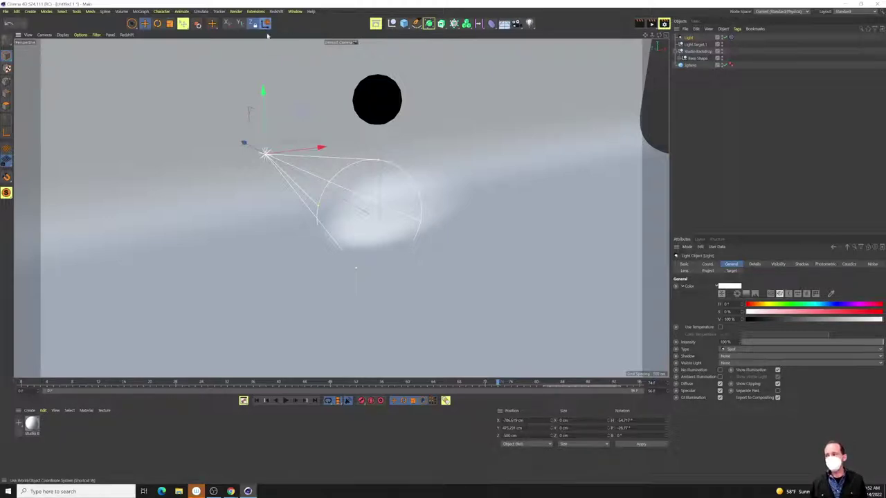
Raise the spot light and move it away from the sphere to about X -685, Y 1011, Z -1289 cm.
left_click_drag(265, 144, 295, 215, "alt")
left_click_drag(244, 196, 257, 83)
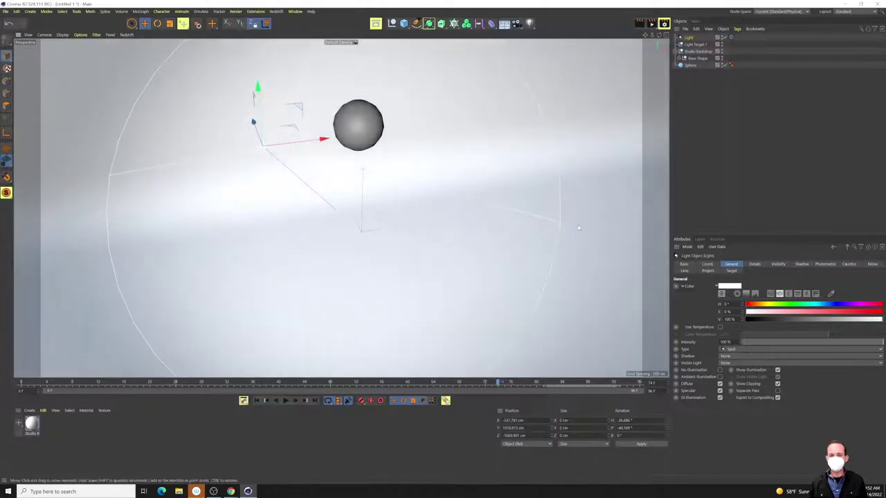
mouse_move(297, 142)
left_mouse_down()
mouse_move(184, 131)
mouse_move(272, 155)
mouse_move(284, 216)
mouse_move(247, 220)
left_mouse_up()
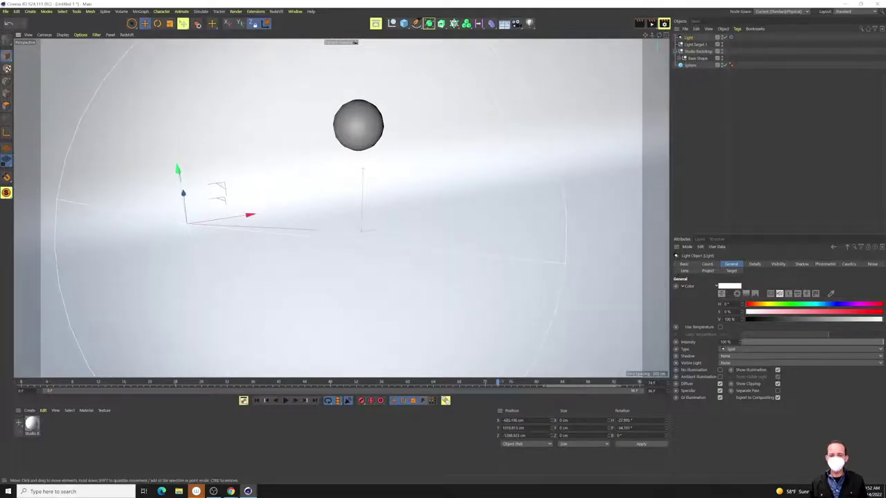
Toggle the light's axis handles repeatedly between world and object coordinates, ending in object space.
left_click_drag(297, 287, 288, 285, "alt")
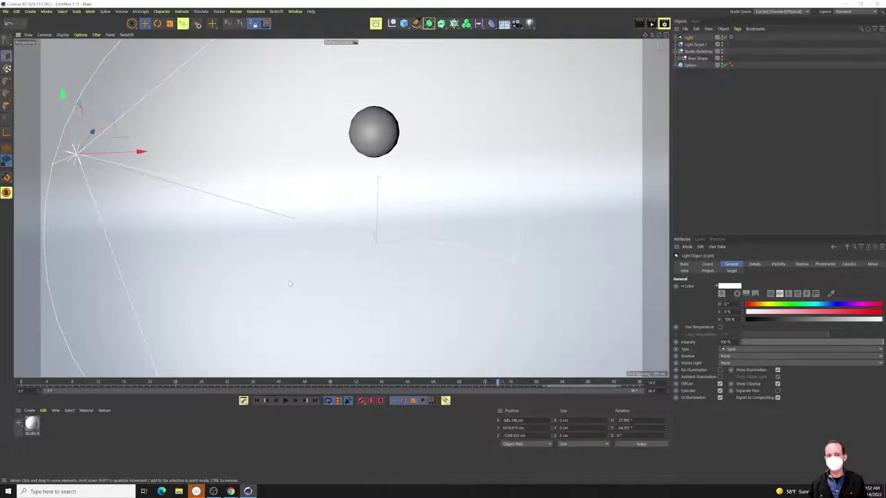
left_click(265, 23)
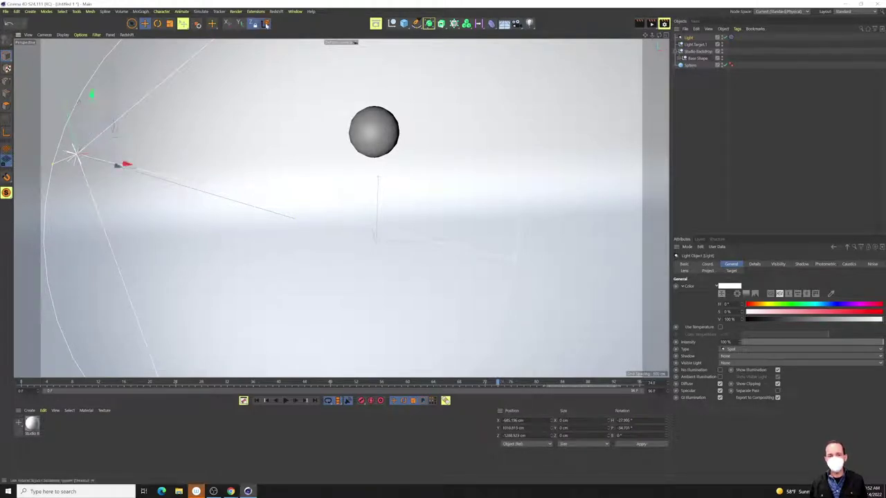
left_click(265, 24)
left_click(265, 24)
left_click(265, 24)
left_click(265, 23)
left_click(265, 24)
left_click(265, 23)
left_click(265, 23)
left_click(265, 23)
left_click(266, 23)
left_click(265, 23)
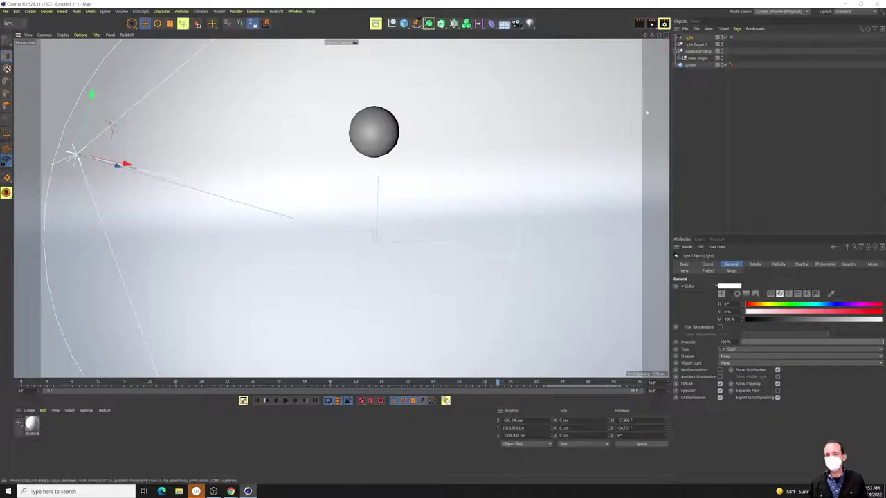
Add a capsule, shift it about 263 cm along X, and rotate it to a tilted orientation.
left_click(404, 23)
left_click(468, 45)
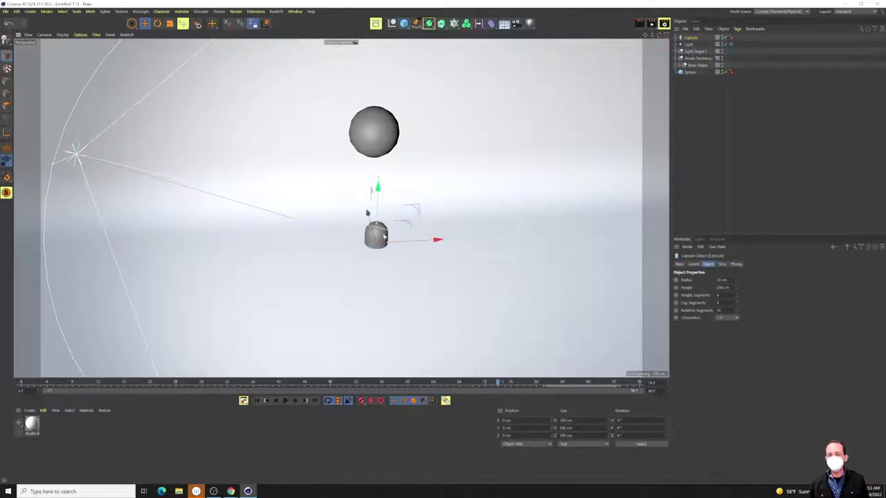
key("r")
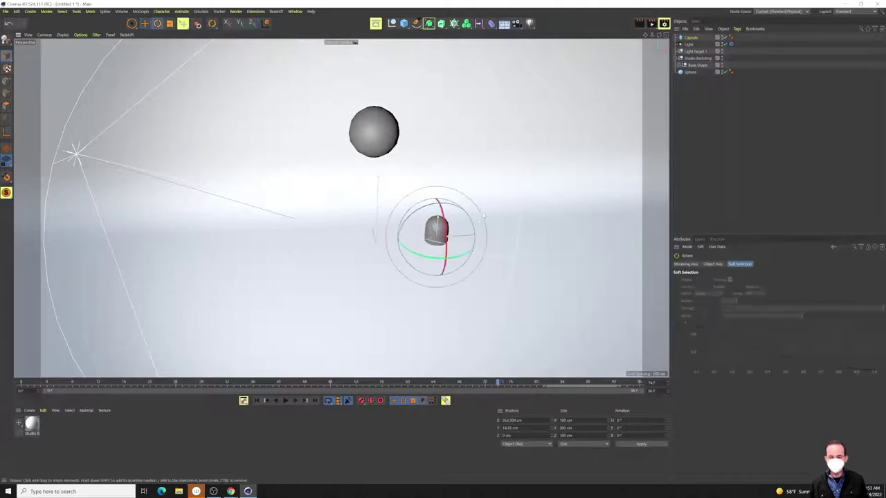
left_click_drag(421, 206, 610, 234)
left_click(475, 243)
left_click(435, 235)
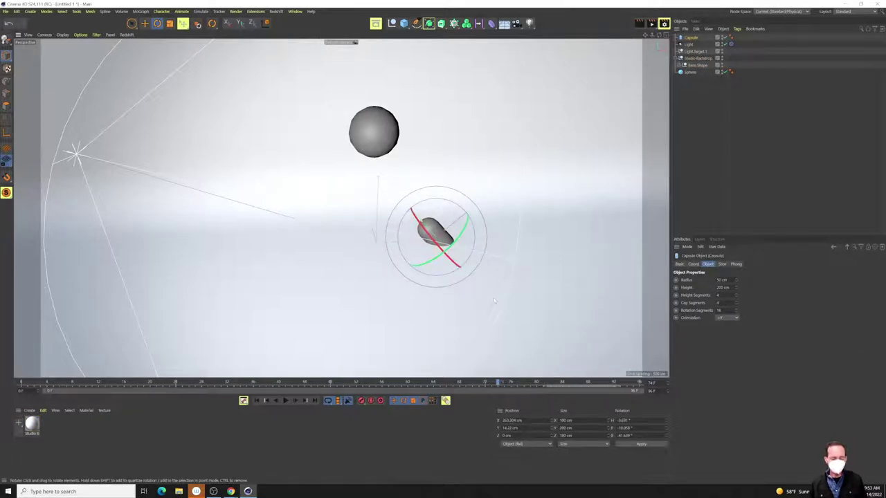
Rotate the capsule further and slide it along its own Y axis in object space.
key("e")
left_click_drag(477, 267, 470, 249, "alt")
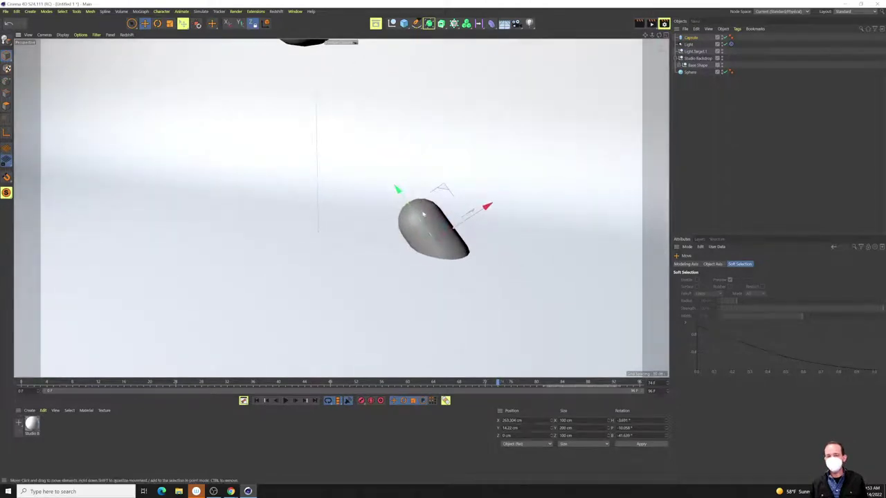
key("r")
left_click_drag(450, 271, 435, 253)
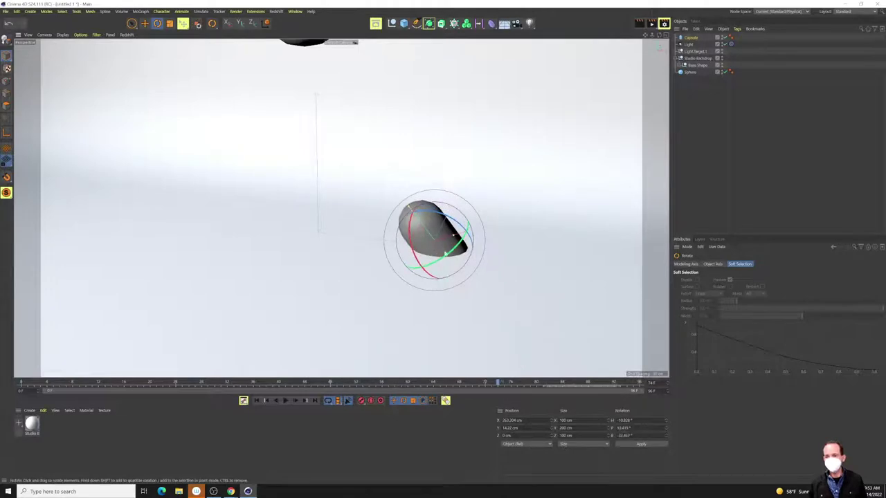
key("ctrl+z")
key("ctrl+y")
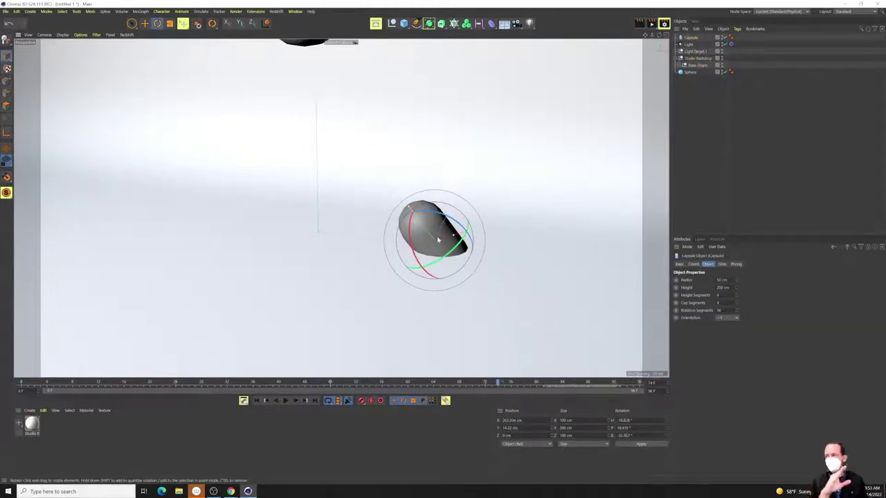
key("e")
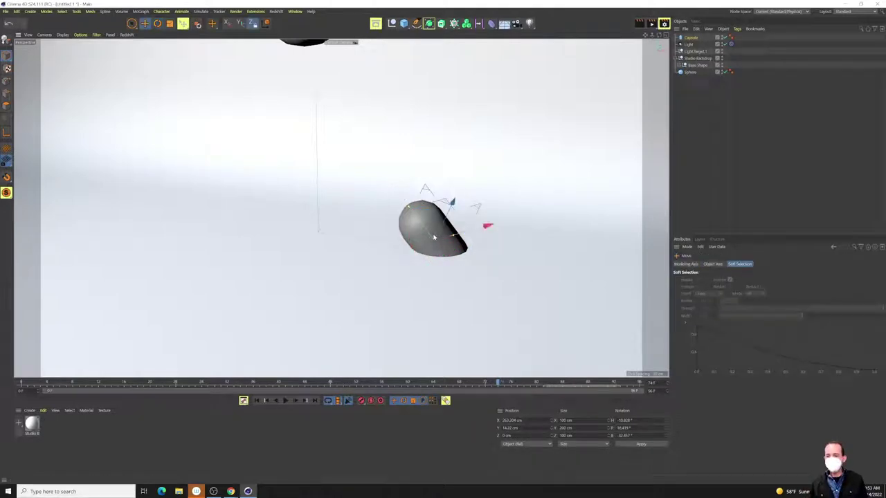
mouse_move(425, 231)
left_mouse_down()
mouse_move(377, 150)
mouse_move(422, 233)
mouse_move(332, 119)
mouse_move(439, 251)
mouse_move(285, 96)
mouse_move(387, 173)
mouse_move(440, 248)
mouse_move(353, 156)
mouse_move(397, 185)
mouse_move(425, 223)
left_mouse_up()
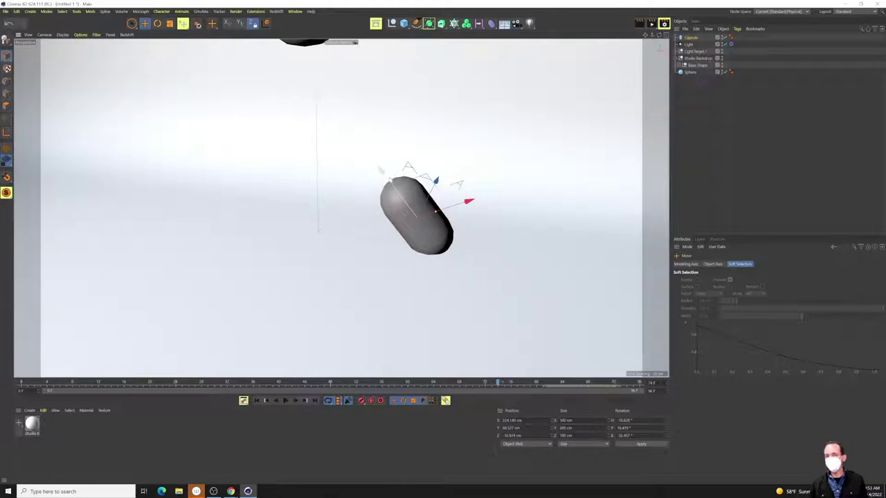
Compare the capsule's handles in world and object coordinates, end in object space, and delete the capsule.
left_click(266, 23)
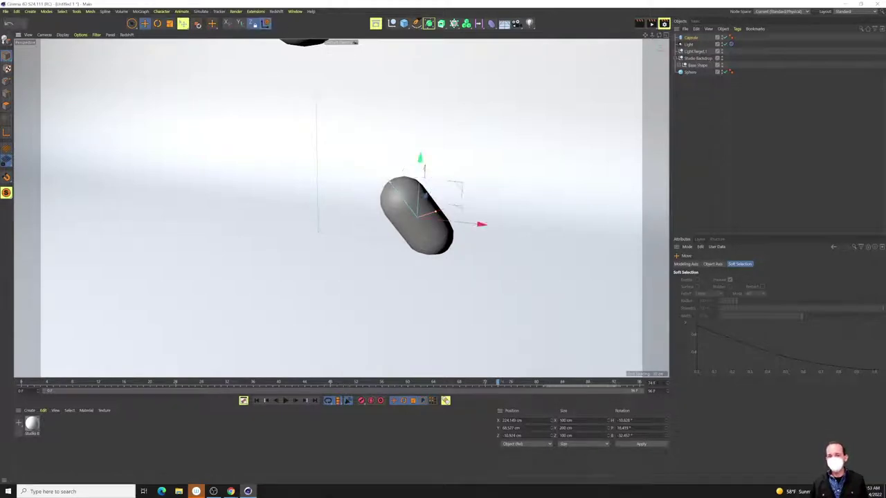
mouse_move(484, 240)
left_mouse_down("alt")
mouse_move(456, 229)
mouse_move(478, 239)
left_mouse_up("alt")
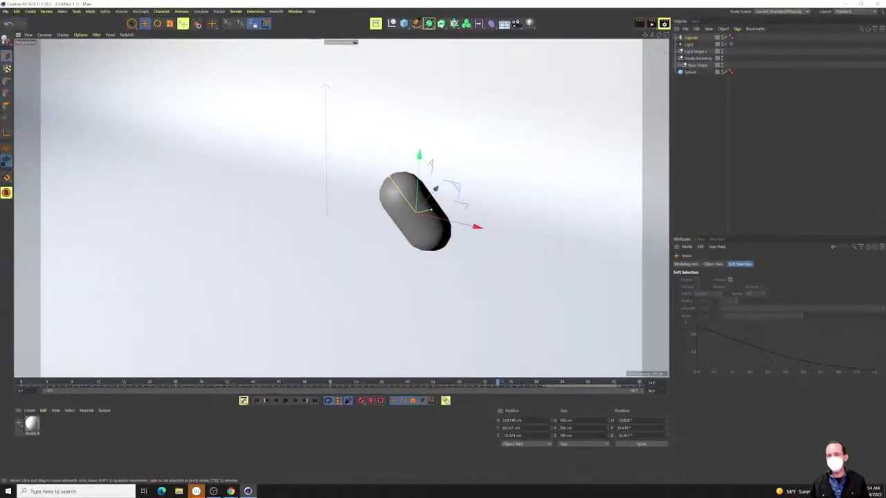
left_click(267, 24)
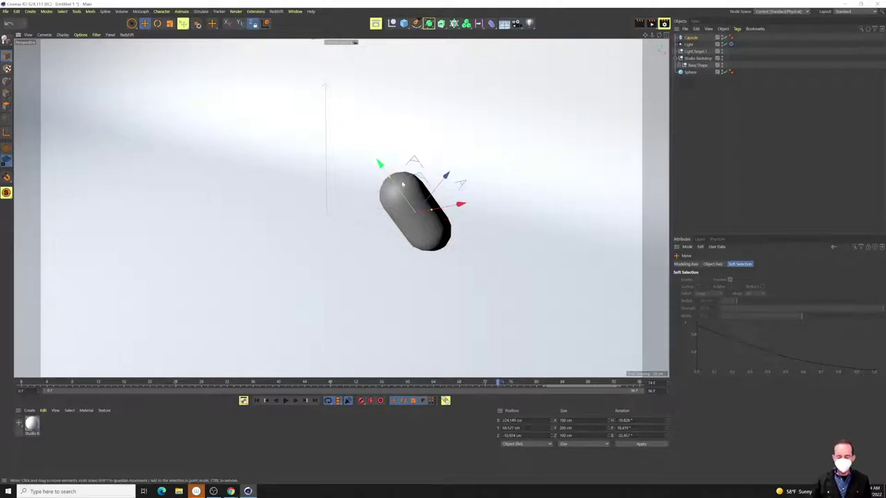
key("Delete")
Duplicate the spot light along the world X axis to the other side of the sphere, at about X 716 cm.
scroll(403, 208, "down", 5)
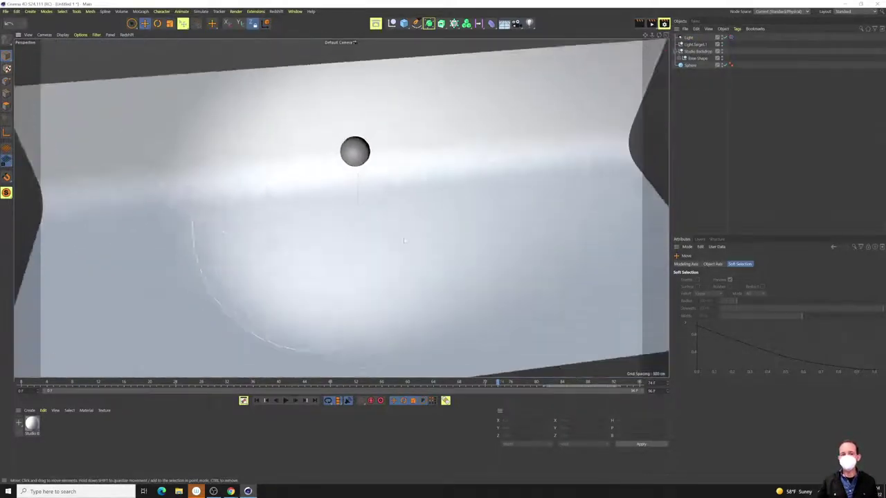
left_click_drag(404, 241, 390, 218, "alt")
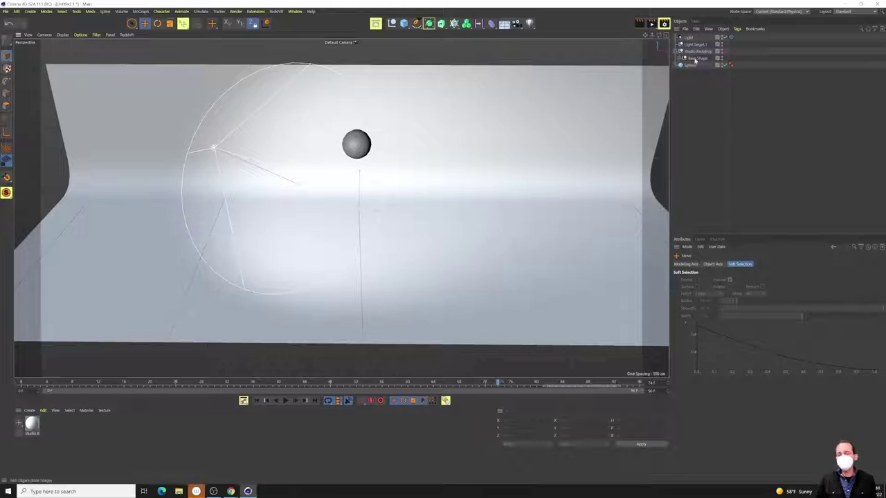
left_click(691, 37)
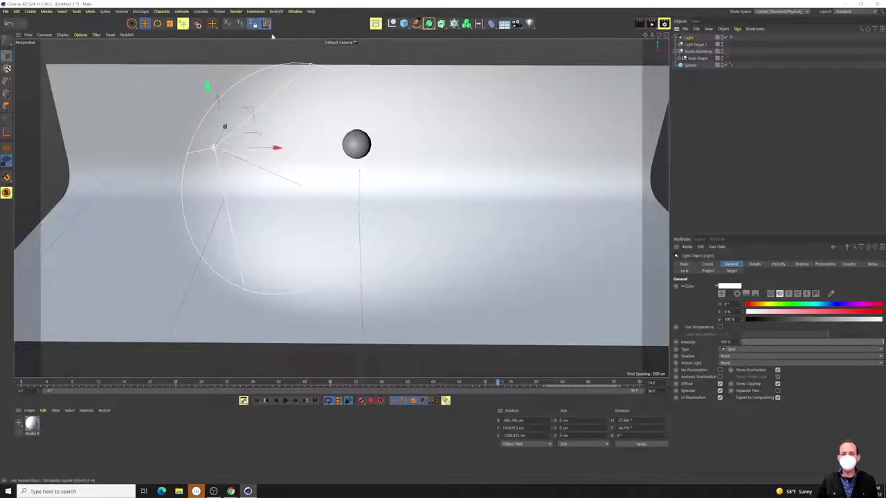
left_click_drag(275, 153, 588, 150)
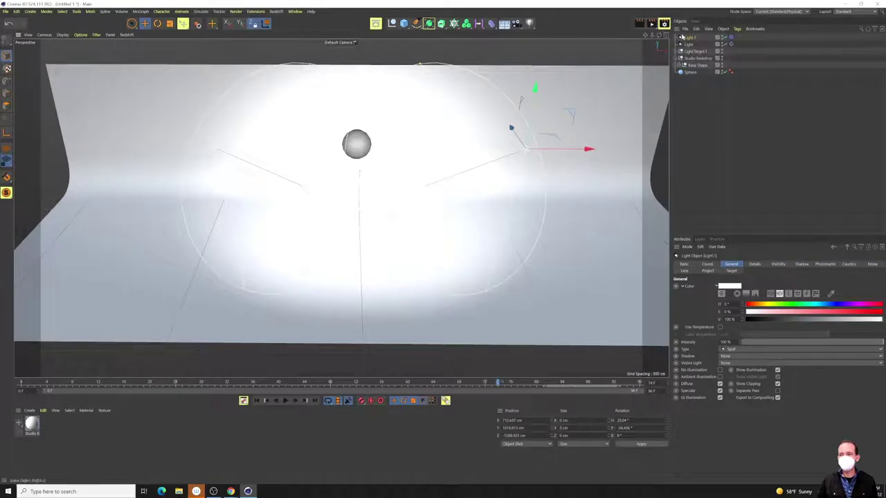
Try reducing the intensity of the duplicated spot light.
left_click(687, 44)
left_click(687, 37)
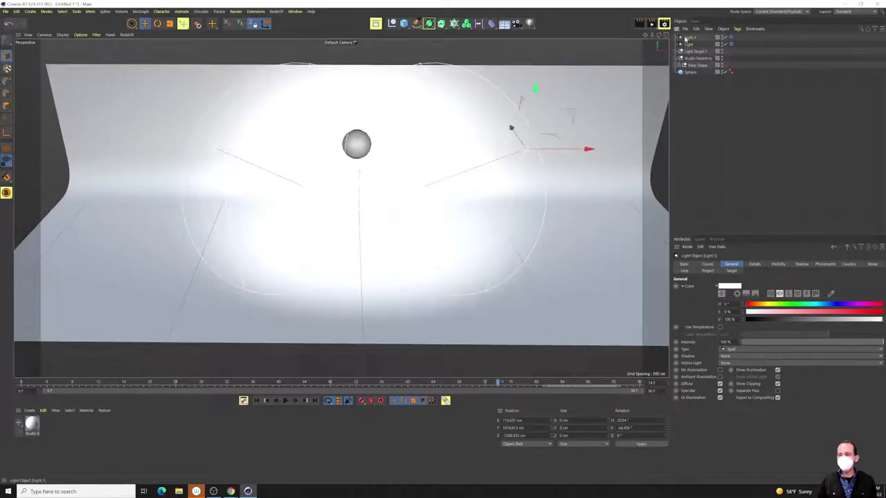
left_click_drag(875, 343, 840, 344)
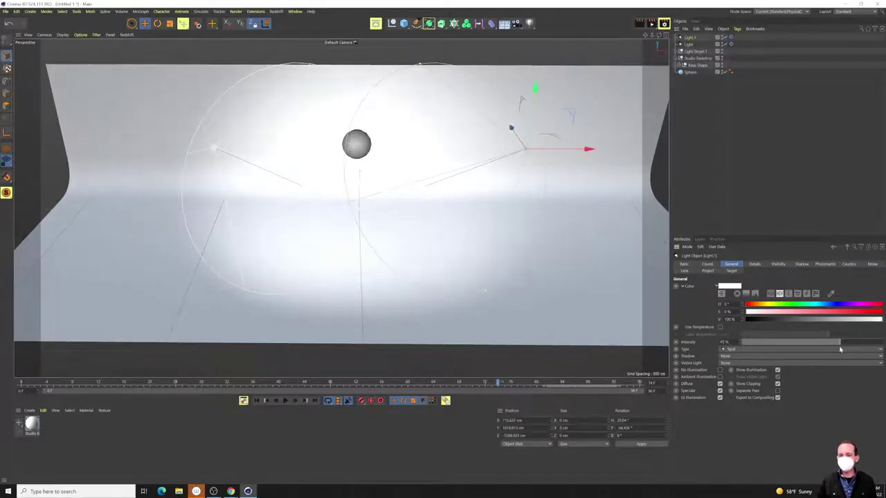
left_click(733, 139)
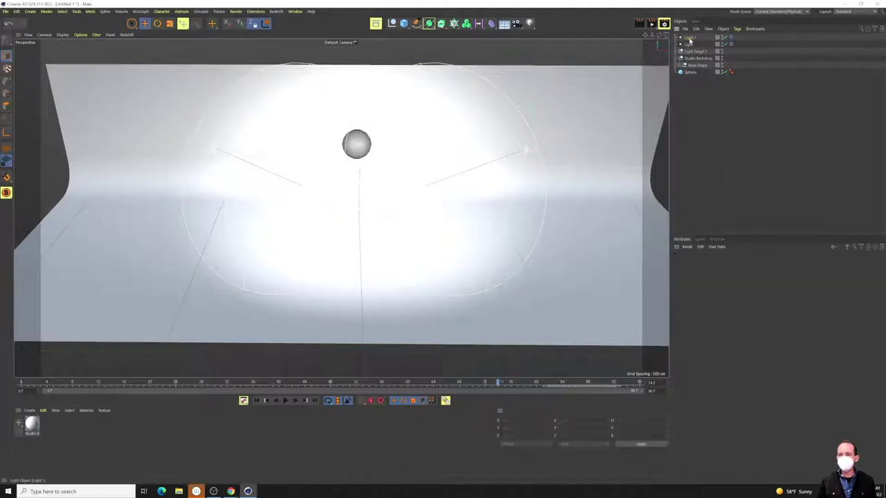
Lower the duplicated light's intensity to about half and select both spot lights together.
left_click(689, 39)
left_click_drag(880, 344, 812, 348)
left_click(688, 44, "ctrl")
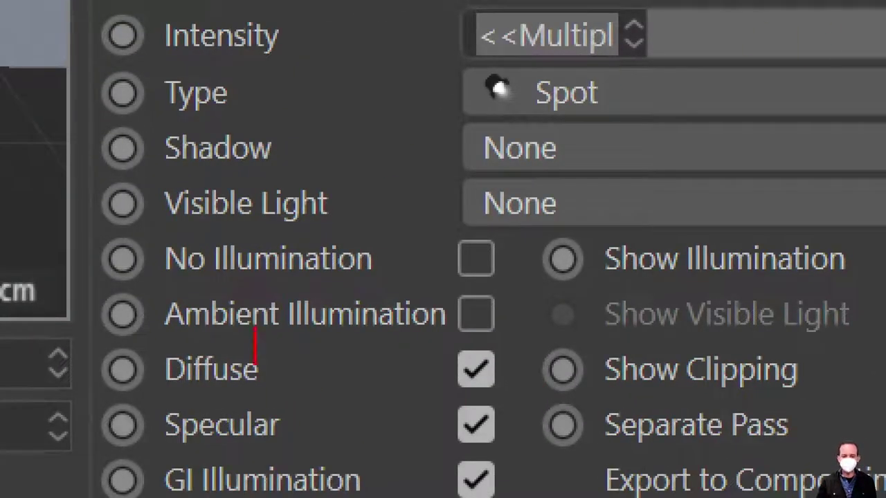
type("TUR")
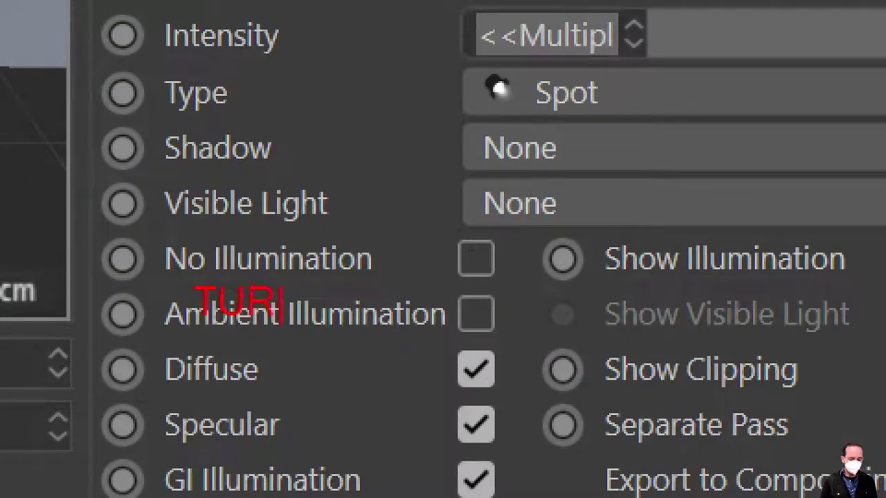
type("N ON SHADOWS!")
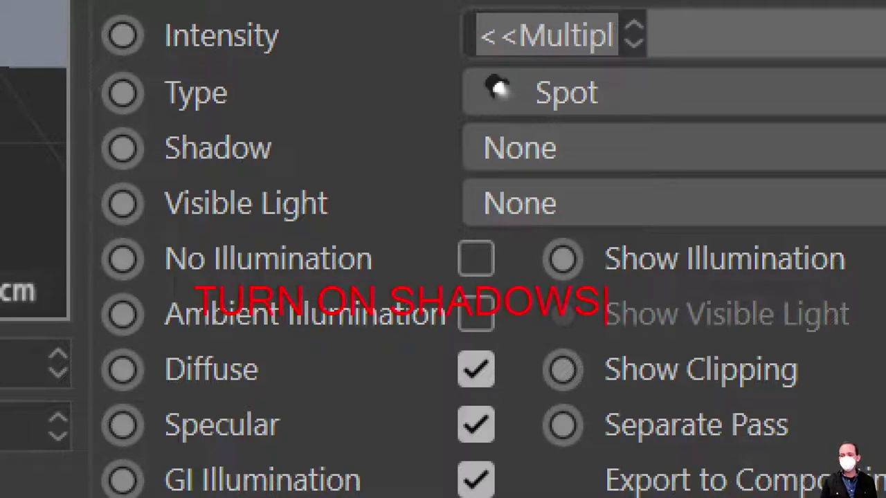
key("Return")
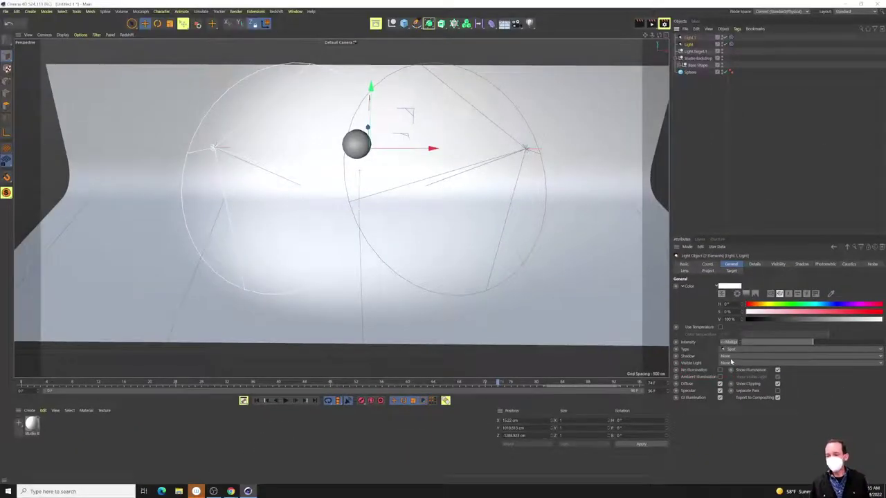
Set the shadow type of both selected spot lights to Shadow Maps (Soft).
left_click(732, 356)
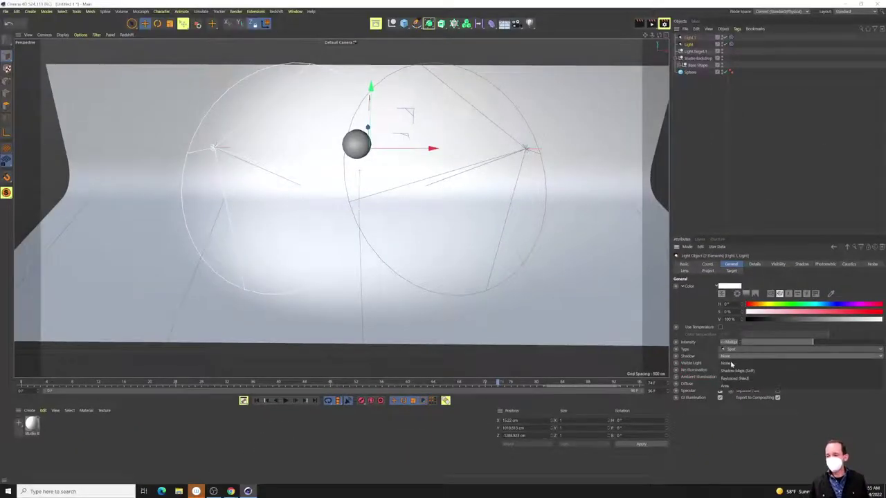
left_click(736, 371)
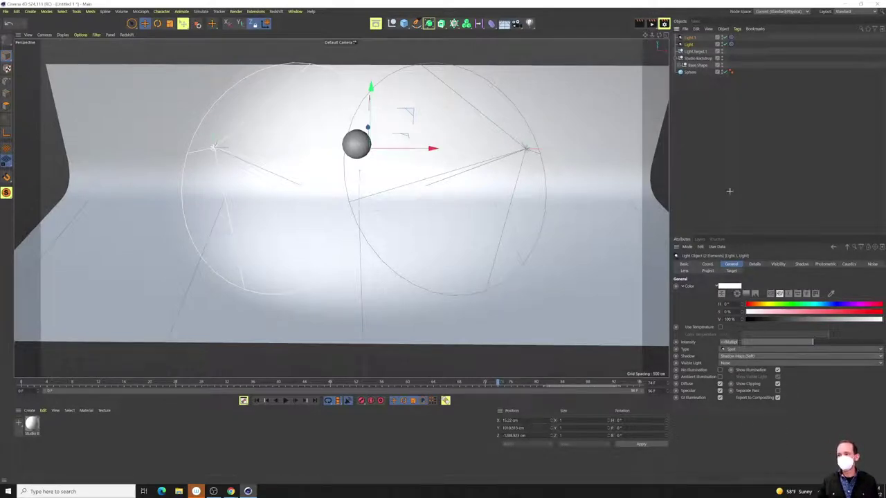
Inspect the general settings of each spot light in turn to verify its shadow type.
left_click(689, 43)
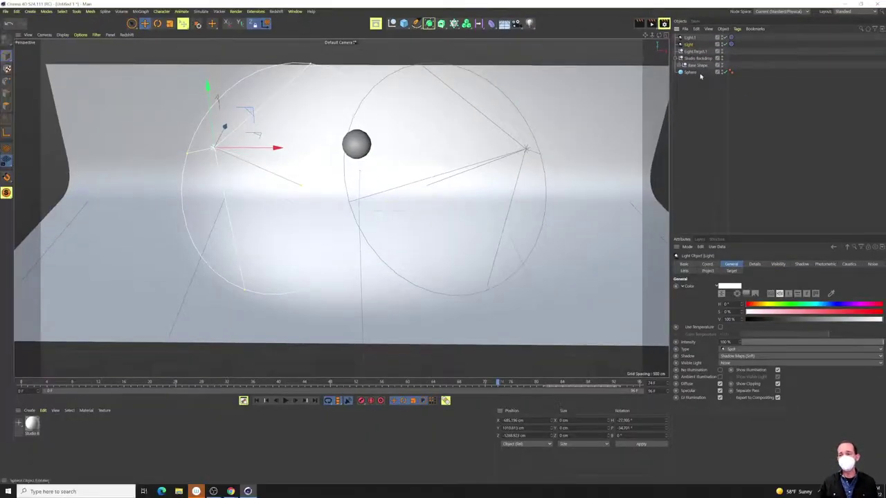
left_click(689, 37)
left_click(688, 43)
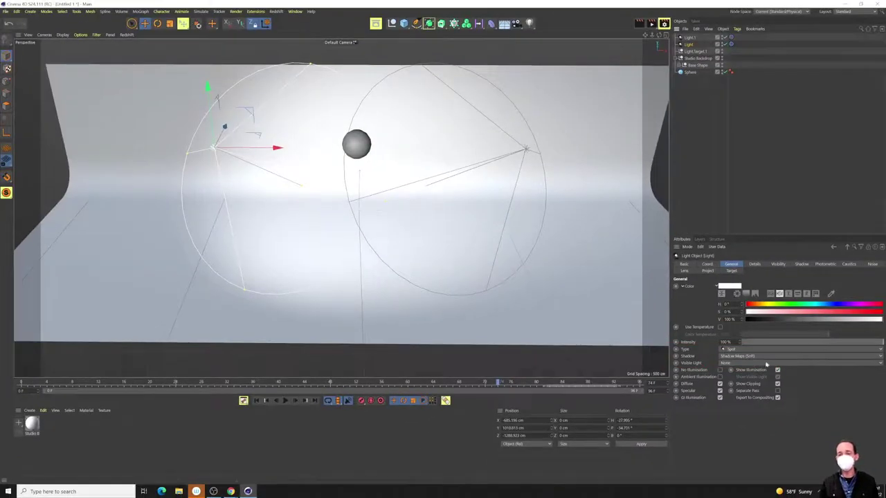
left_click_drag(388, 173, 335, 179, "alt")
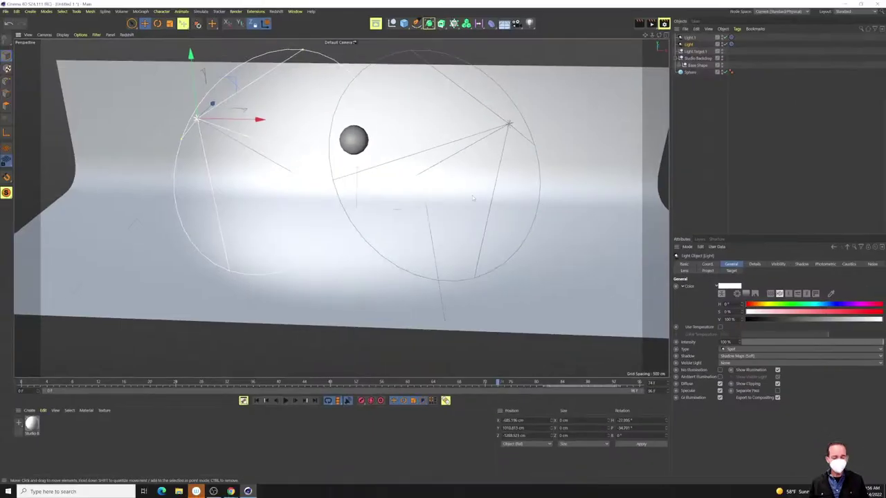
Open the viewport settings and enable Shadows in the viewport effects.
key("t")
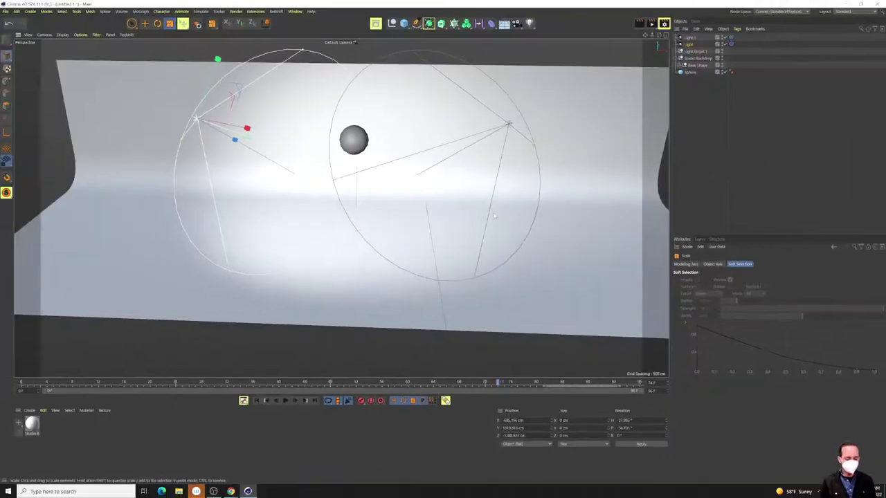
key("shift+v")
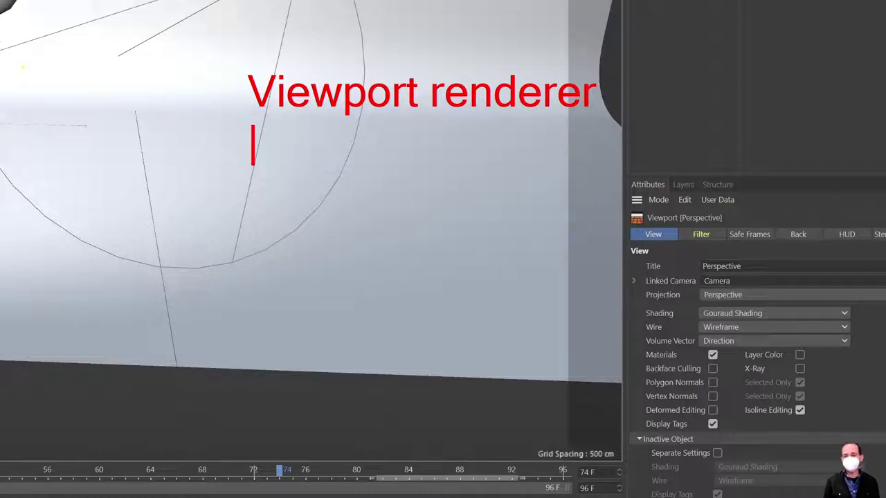
type("Shift V ")
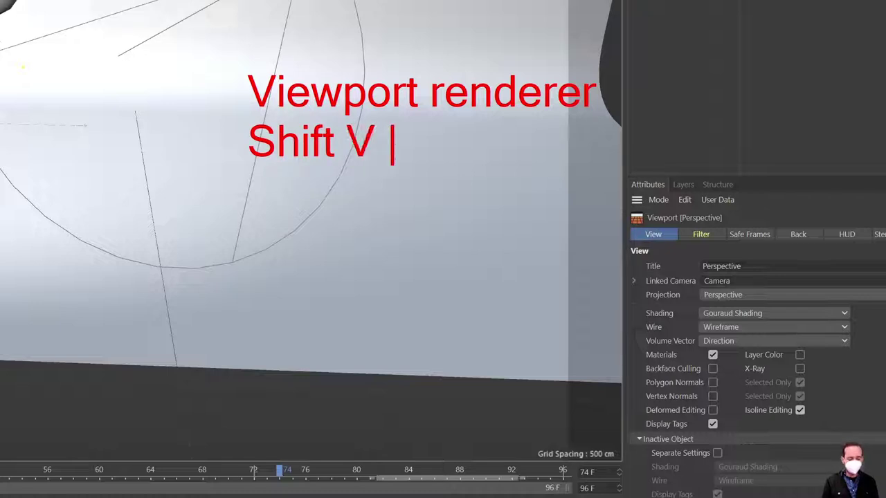
type("view port settings")
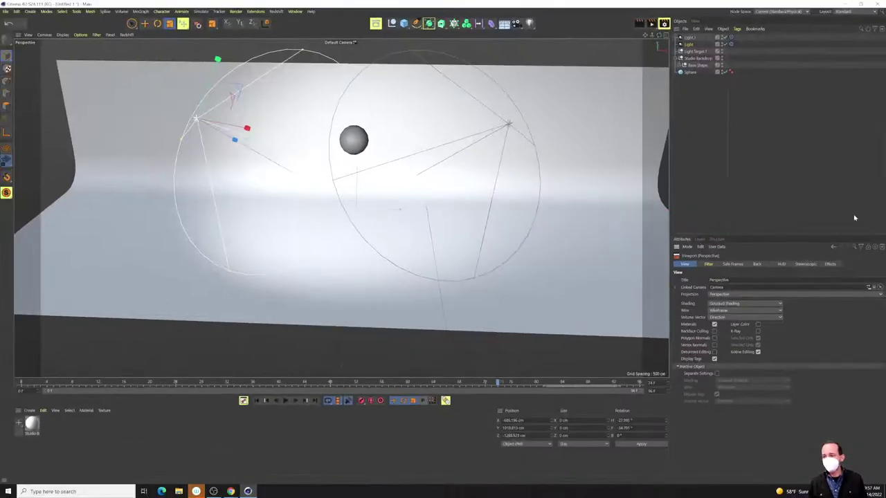
left_click(830, 264)
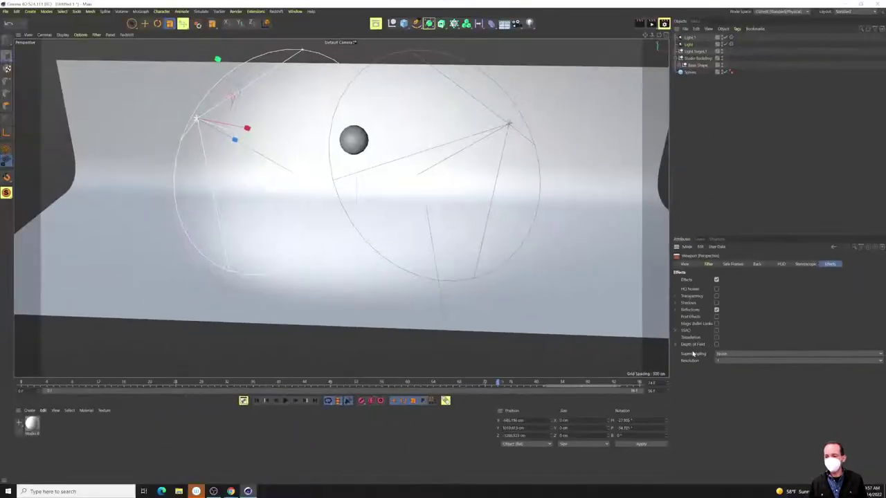
left_click(716, 303)
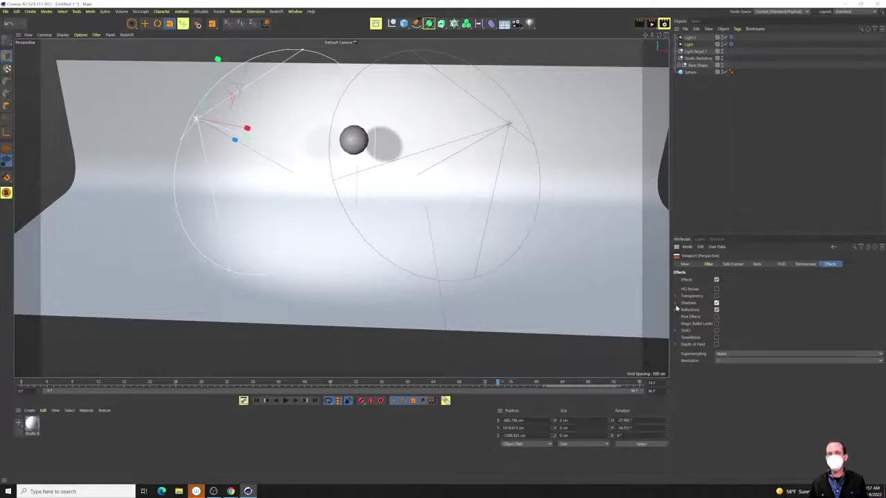
Toggle the viewport Shadows effect off and on to compare the sphere's shadows, leaving it enabled.
left_click(716, 303)
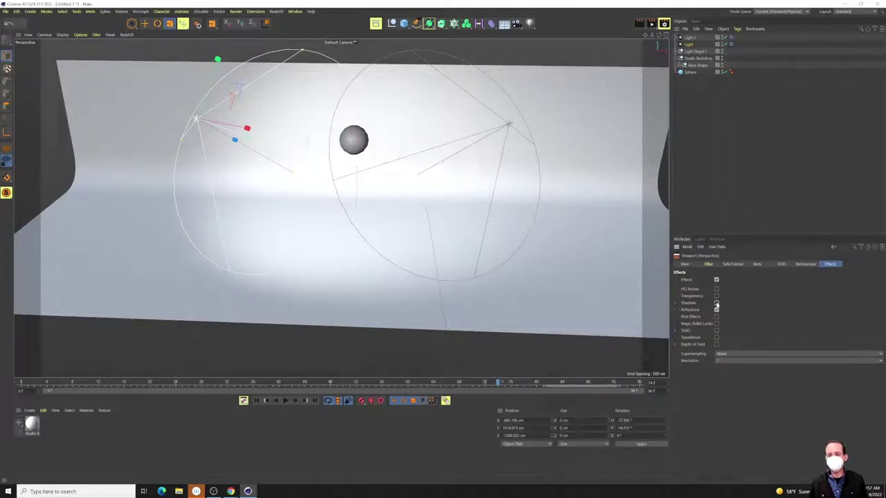
left_click(716, 303)
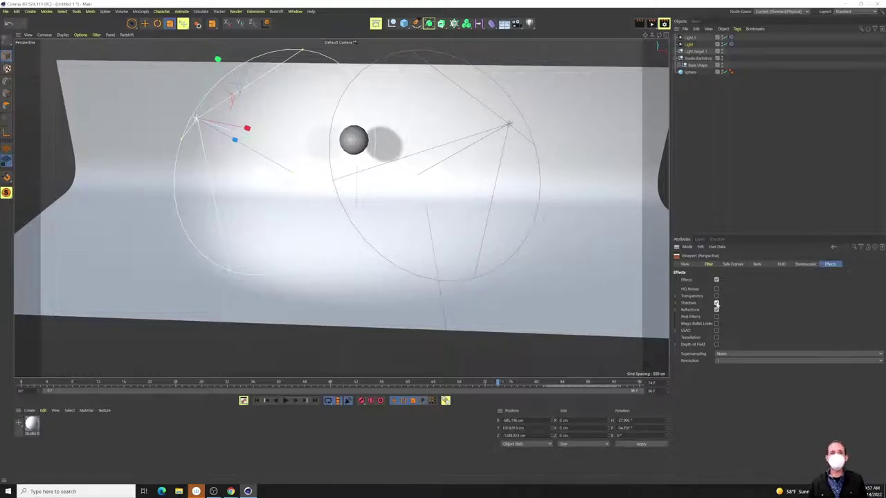
left_click(716, 303)
left_click(716, 303)
left_click(716, 303)
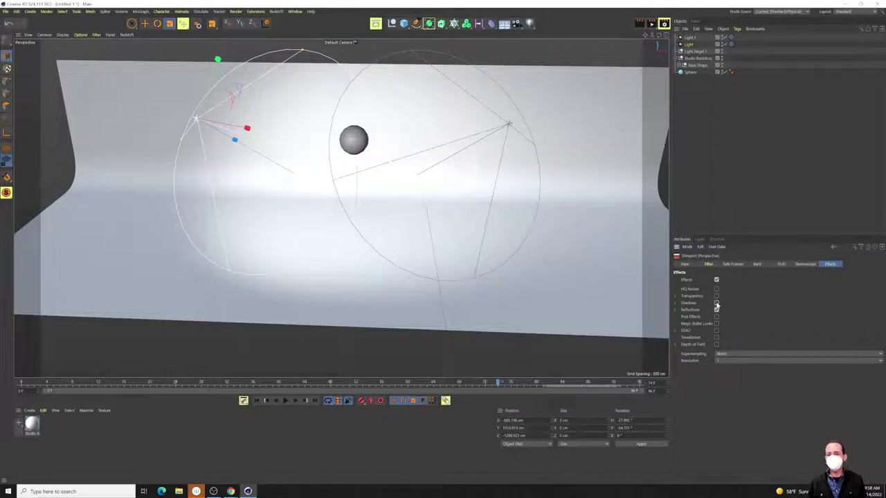
left_click(716, 309)
mouse_move(315, 184)
left_mouse_down("alt")
mouse_move(263, 201)
mouse_move(320, 182)
left_mouse_up("alt")
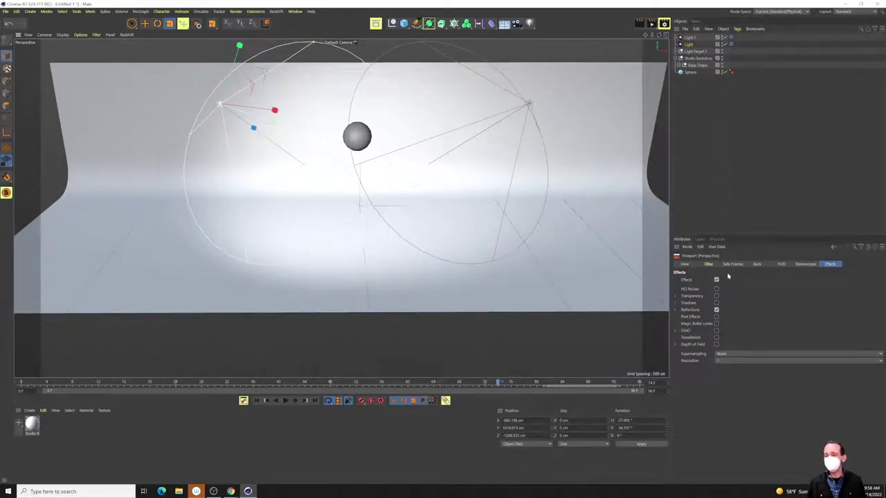
left_click(716, 302)
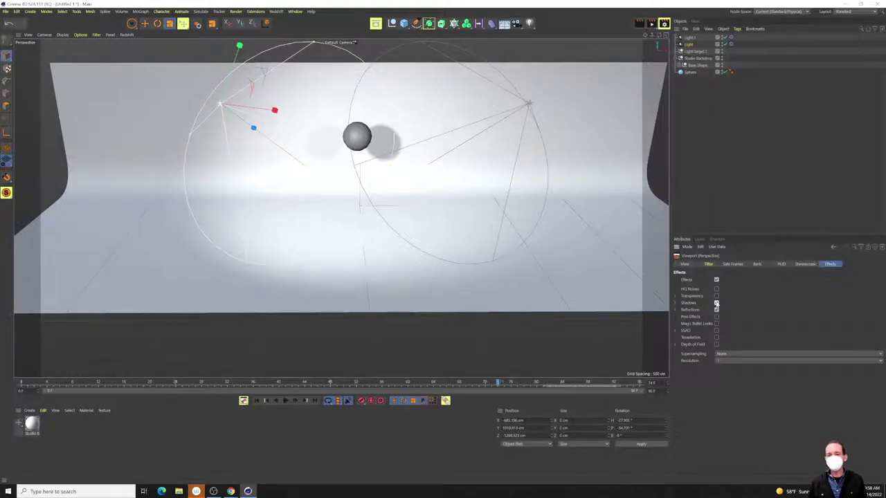
left_click_drag(346, 207, 350, 228, "alt")
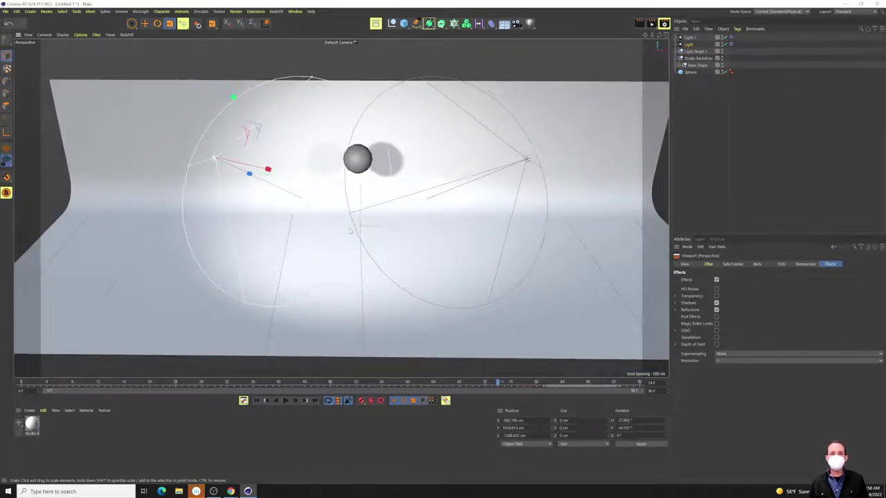
Enable SSAO (screen space ambient occlusion) in the viewport effects, keeping Reflections on.
left_click(716, 309)
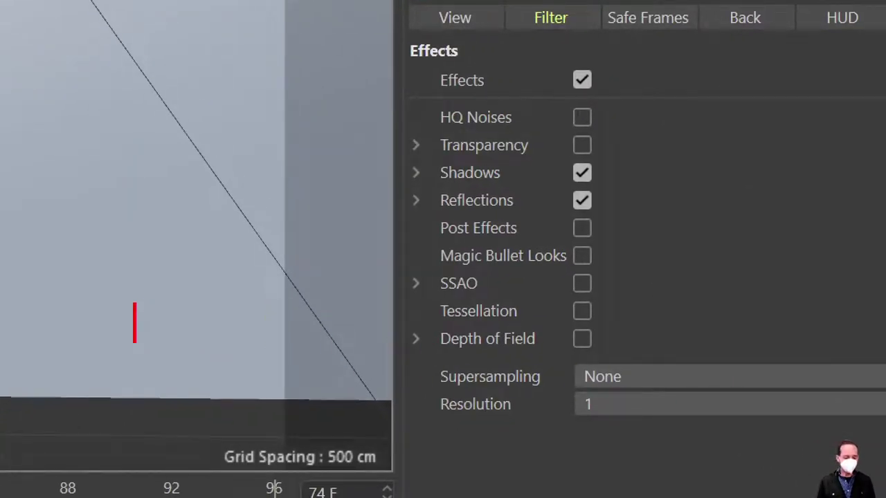
type("screen")
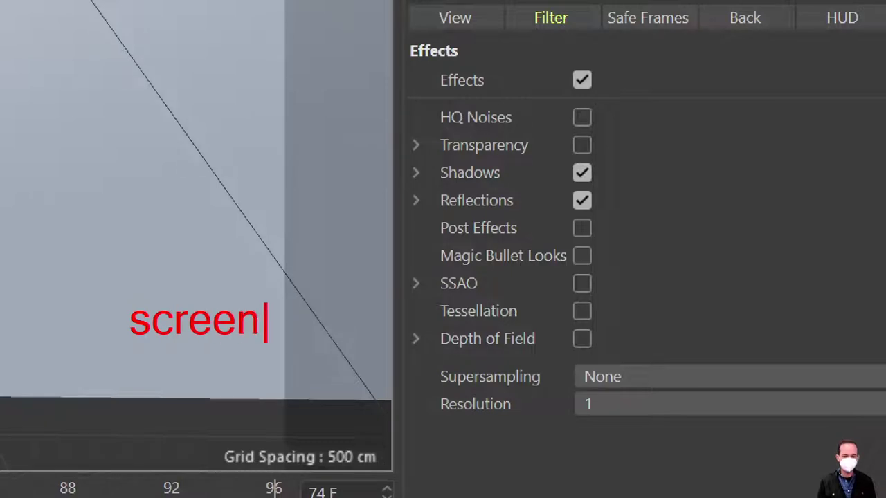
type(" space ambient Obb")
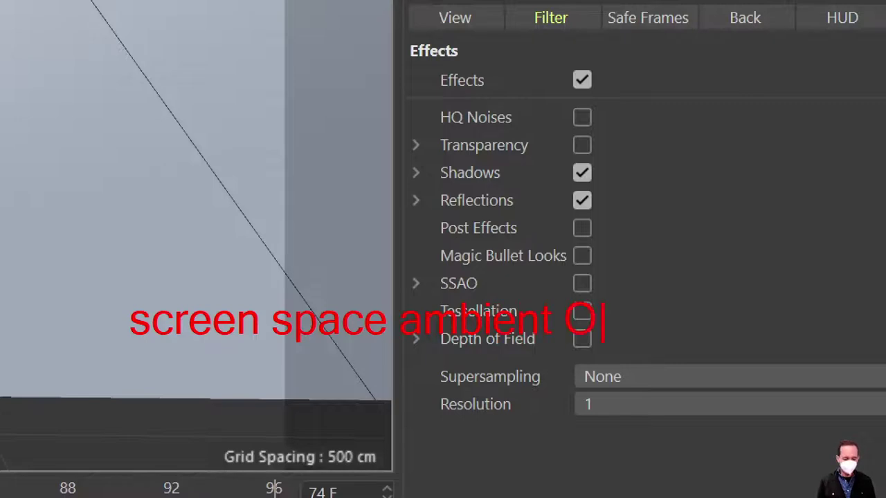
key("BackSpace")
key("BackSpace")
type("cclusion")
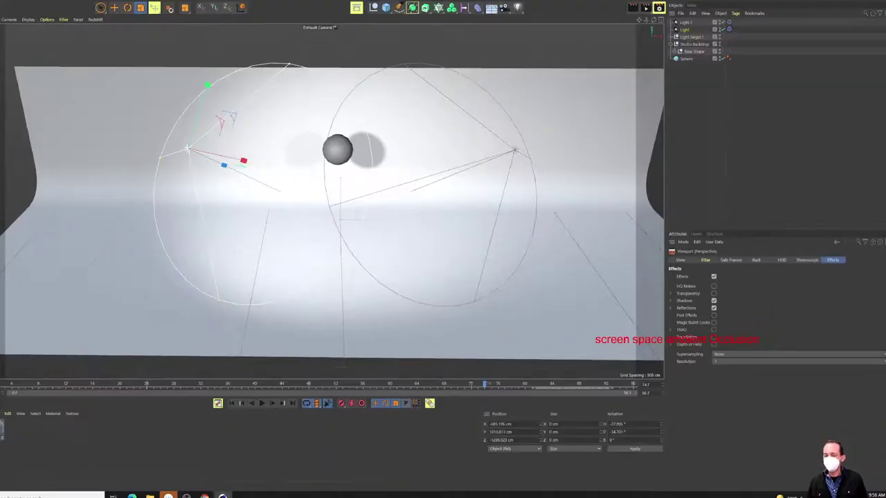
left_click(716, 331)
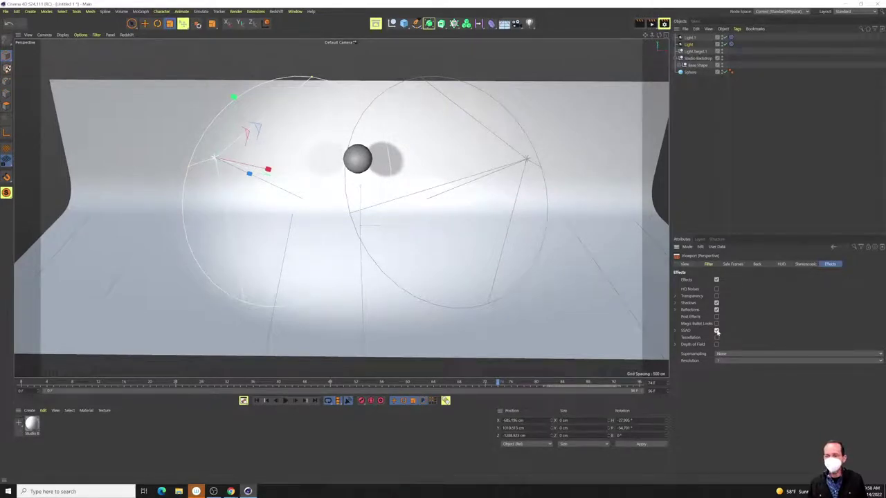
Scrub to about frame 26 and toggle SSAO off and on to compare the sphere's contact shading on the floor.
mouse_move(38, 384)
left_mouse_down()
mouse_move(160, 385)
mouse_move(191, 403)
left_mouse_up()
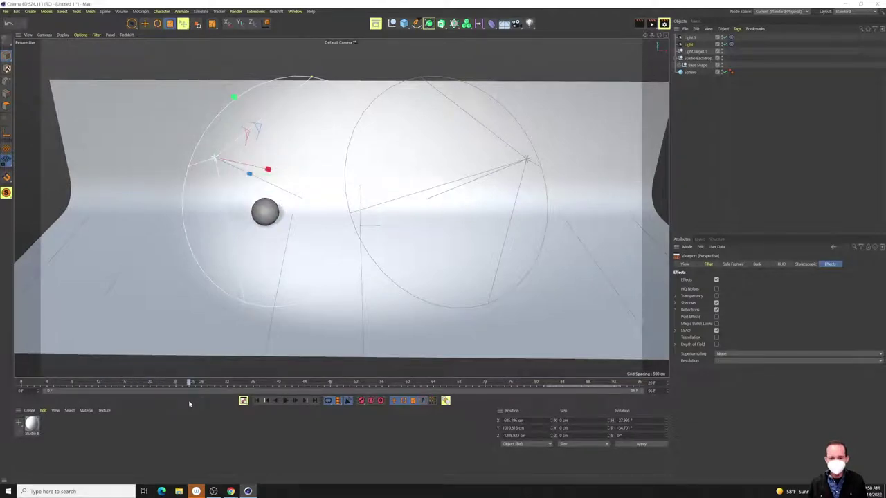
scroll(262, 218, "up", 8)
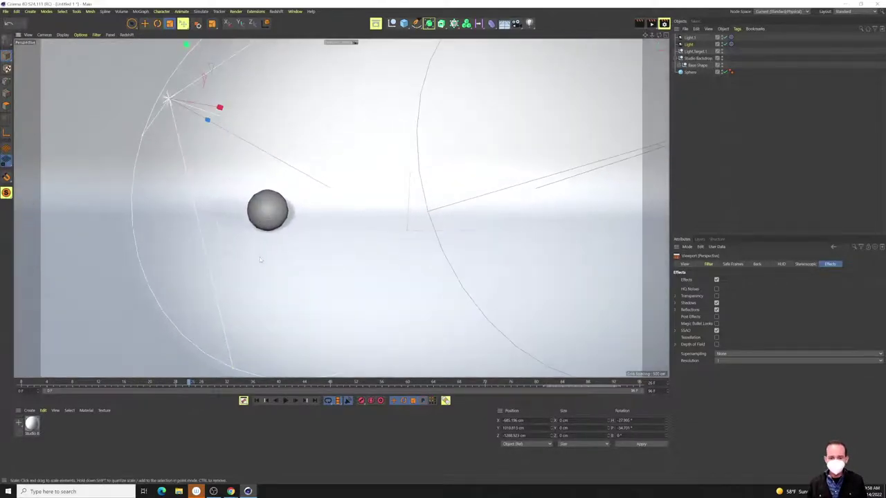
scroll(259, 238, "up", 1)
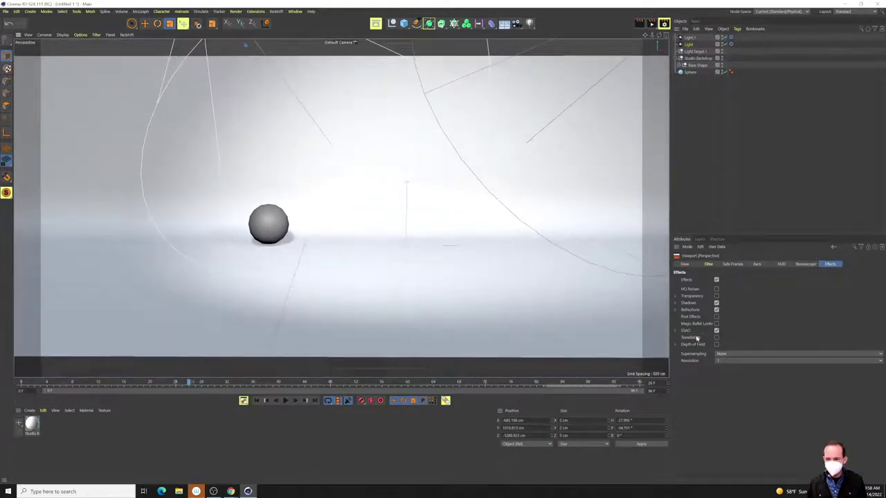
left_click(716, 331)
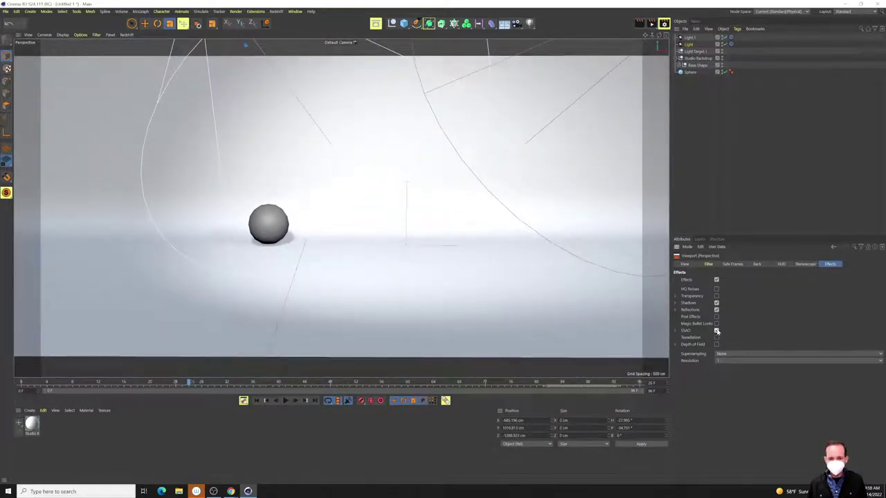
left_click(716, 331)
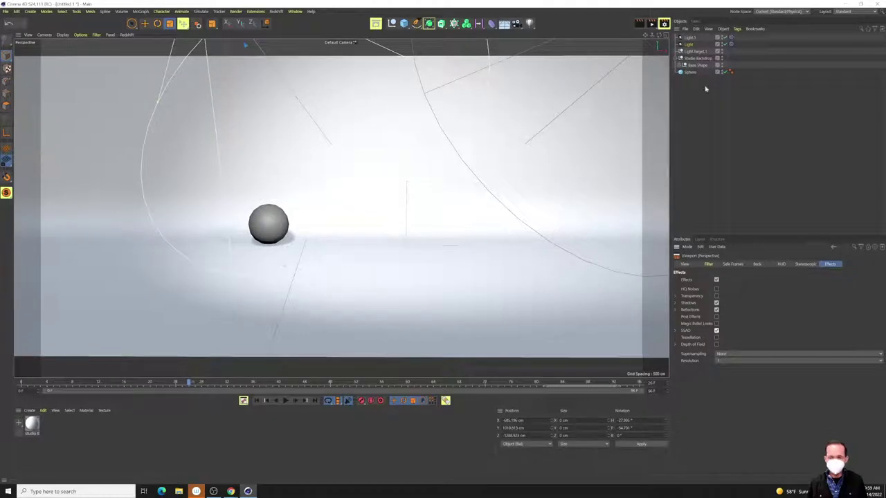
Raise the Studio Backdrop along the Y axis to about 18.5 cm so it meets the sphere.
left_click(694, 64)
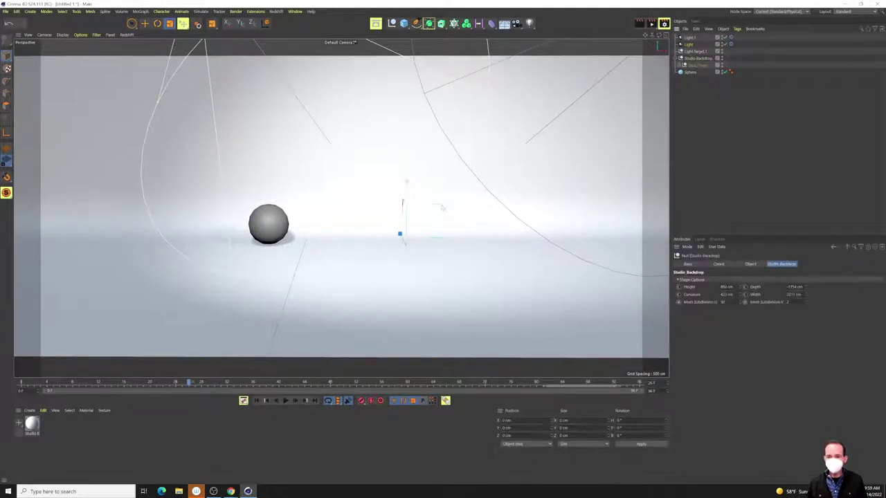
key("e")
left_click_drag(407, 184, 399, 181)
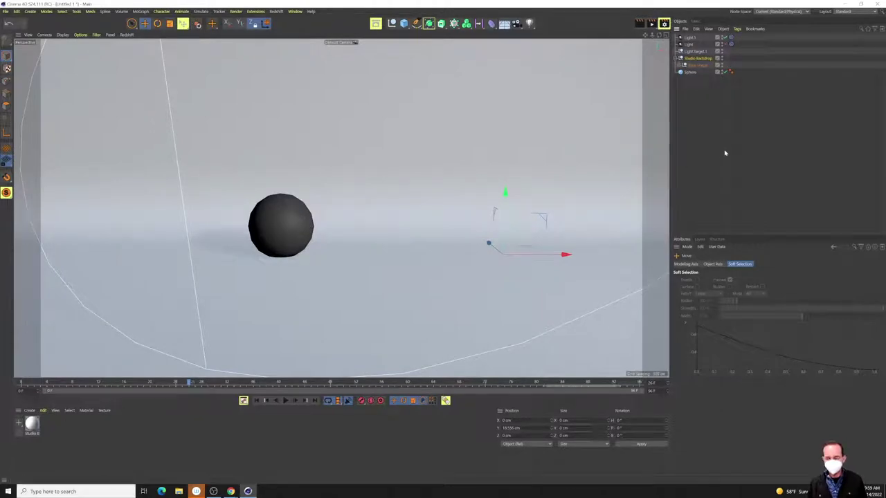
Compare the close-up sphere and raised backdrop without and with SSAO, leaving the effect enabled.
key("shift+v")
left_click(716, 330)
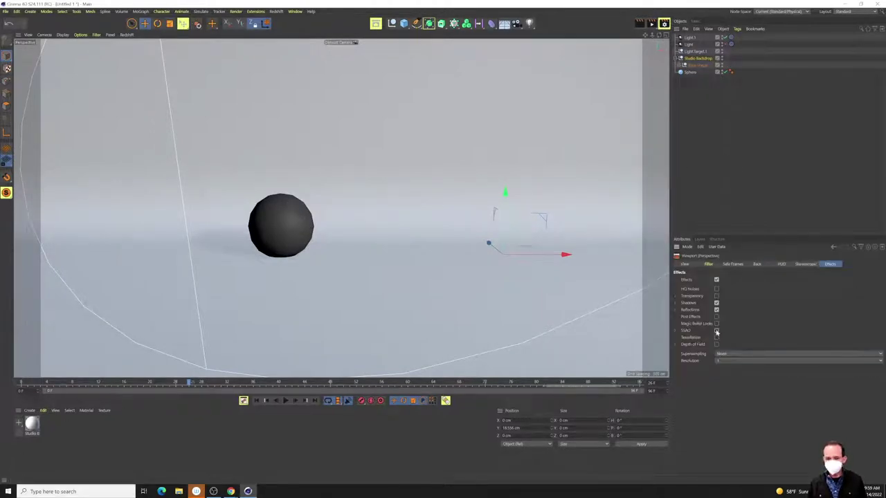
left_click(716, 330)
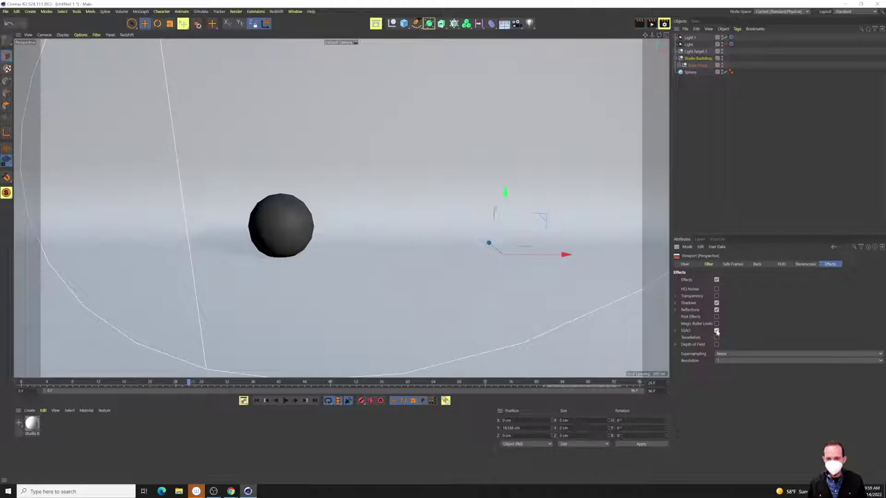
Expand the SSAO settings and raise the effect's Power to 1.9.
left_click(675, 331)
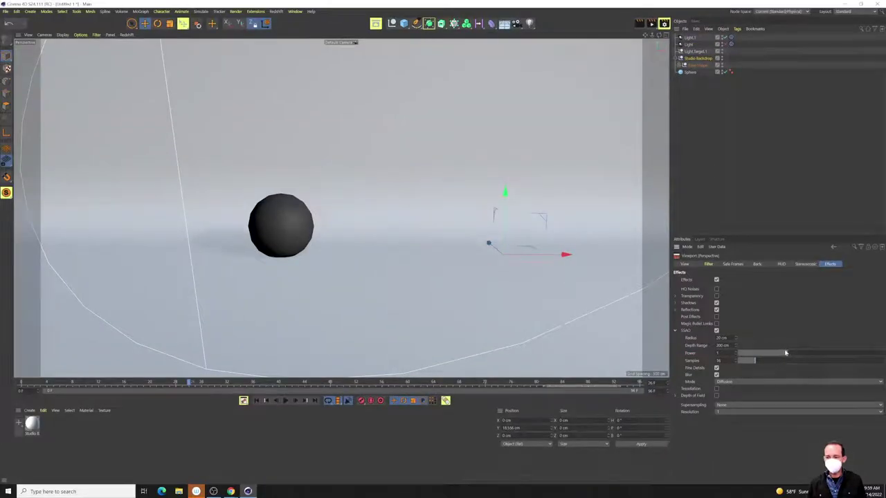
mouse_move(785, 353)
left_mouse_down()
mouse_move(801, 352)
mouse_move(736, 353)
mouse_move(811, 361)
mouse_move(795, 354)
left_mouse_up()
left_click_drag(484, 305, 401, 305, "alt")
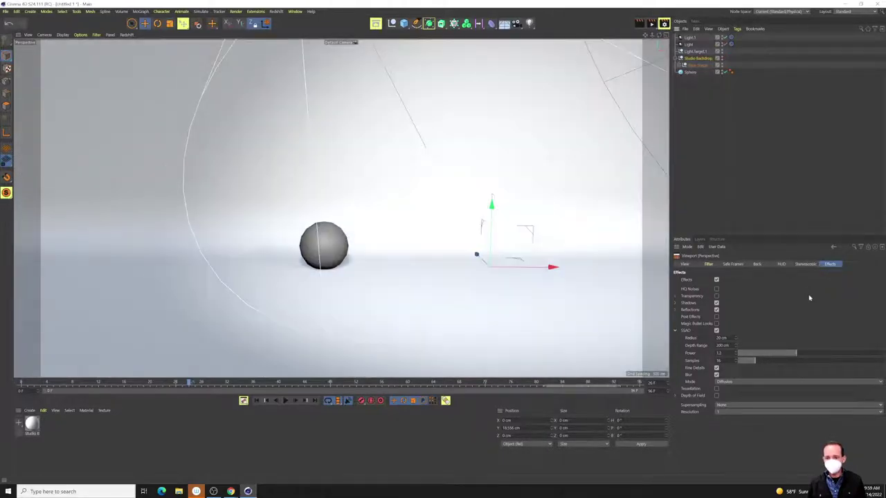
mouse_move(790, 354)
left_mouse_down()
mouse_move(824, 356)
mouse_move(761, 358)
mouse_move(834, 356)
left_mouse_up()
left_click_drag(488, 292, 401, 299, "alt")
left_click_drag(355, 274, 325, 262, "alt")
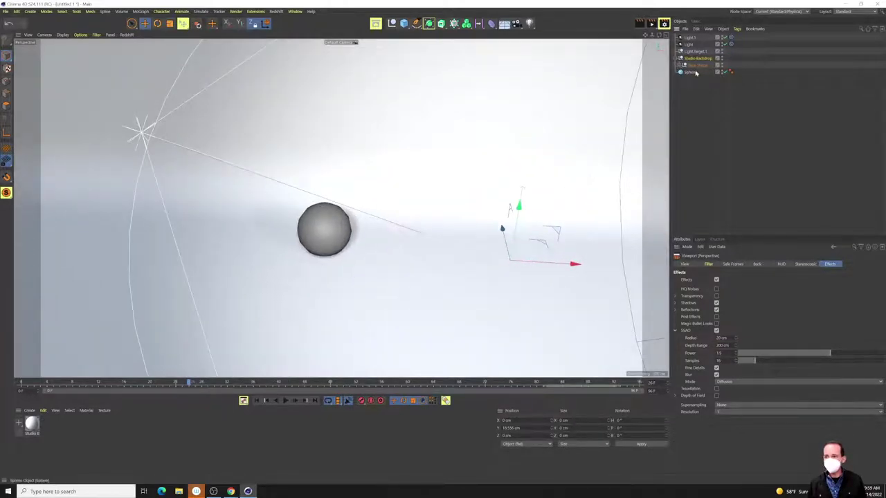
Delete the material tag from the Studio Backdrop mesh inside Base Shape and reopen the viewport effects settings.
left_click(683, 65)
left_click(745, 71)
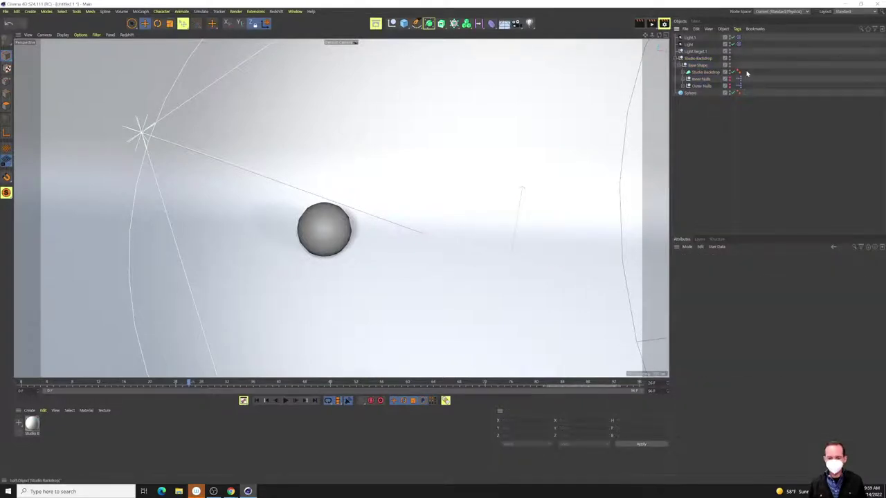
key("Delete")
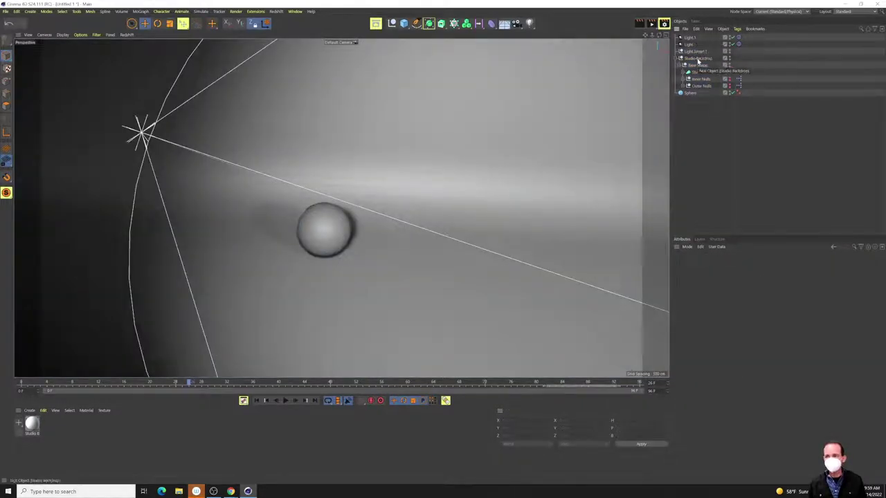
key("shift+v")
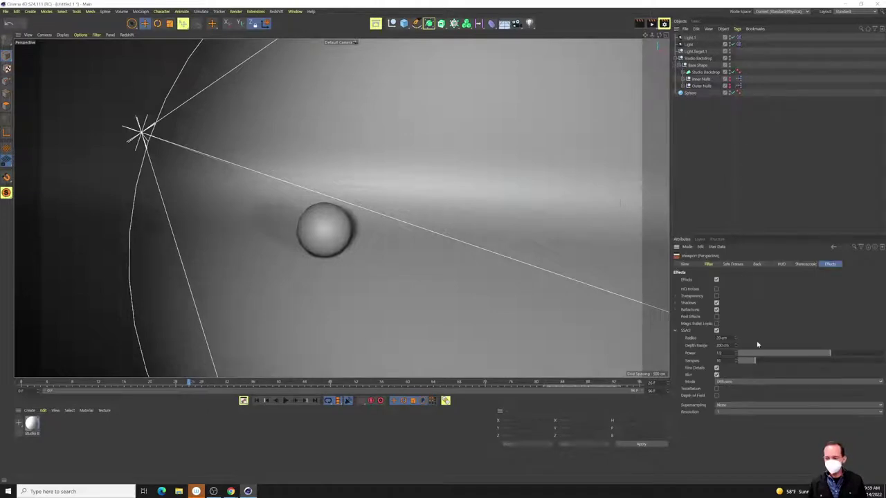
Lower the SSAO Power slightly in the viewport effects settings.
mouse_move(828, 354)
left_mouse_down()
mouse_move(884, 353)
mouse_move(738, 355)
mouse_move(884, 352)
mouse_move(689, 353)
mouse_move(882, 352)
mouse_move(705, 360)
mouse_move(819, 356)
mouse_move(800, 356)
mouse_move(811, 355)
left_mouse_up()
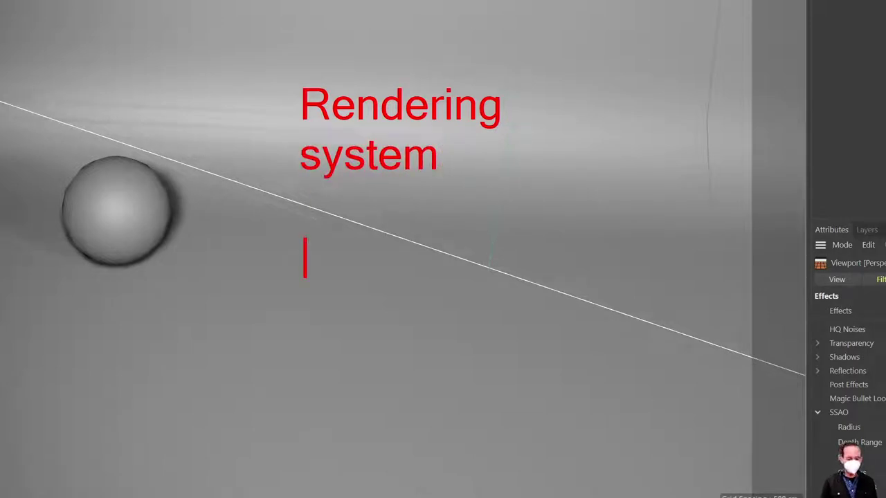
Annotate the zoomed view with the lines "Lights", "Settings" and "Materials" under the "Rendering system" note.
type("Lights")
key("Return")
type("Settings")
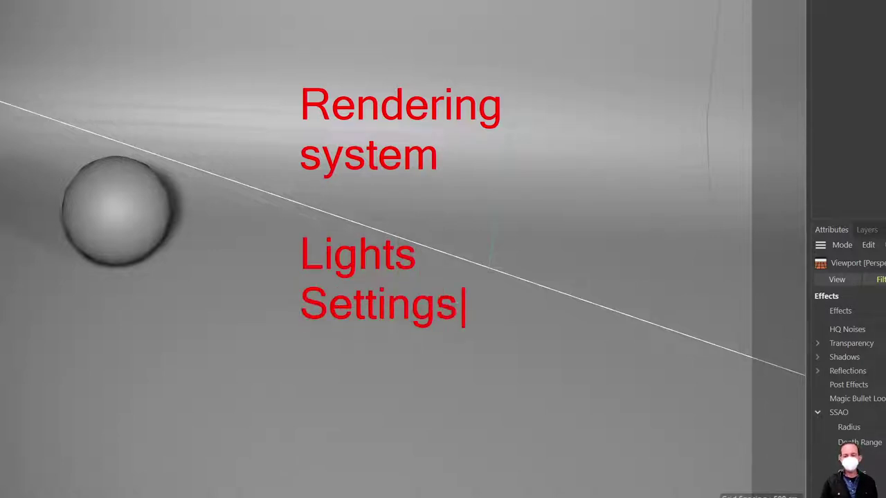
key("Return")
type("Materials")
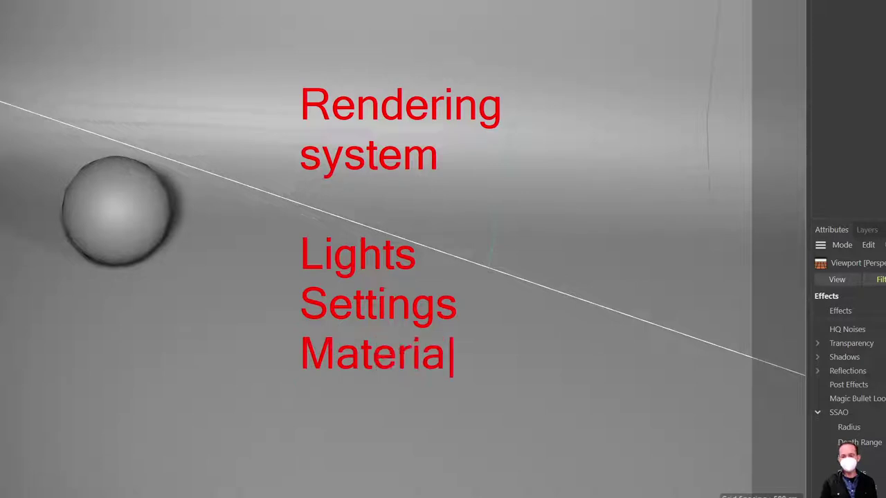
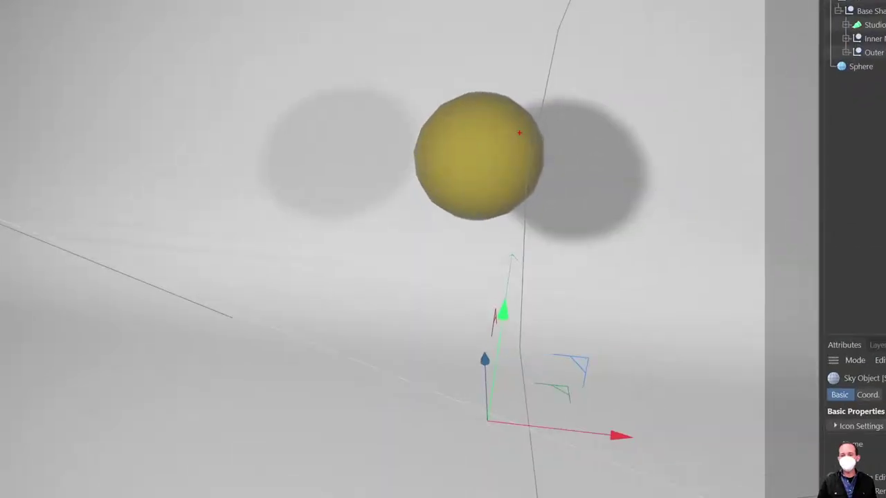
mouse_move(524, 128)
left_mouse_down()
mouse_move(505, 157)
mouse_move(458, 135)
mouse_move(481, 135)
left_mouse_up()
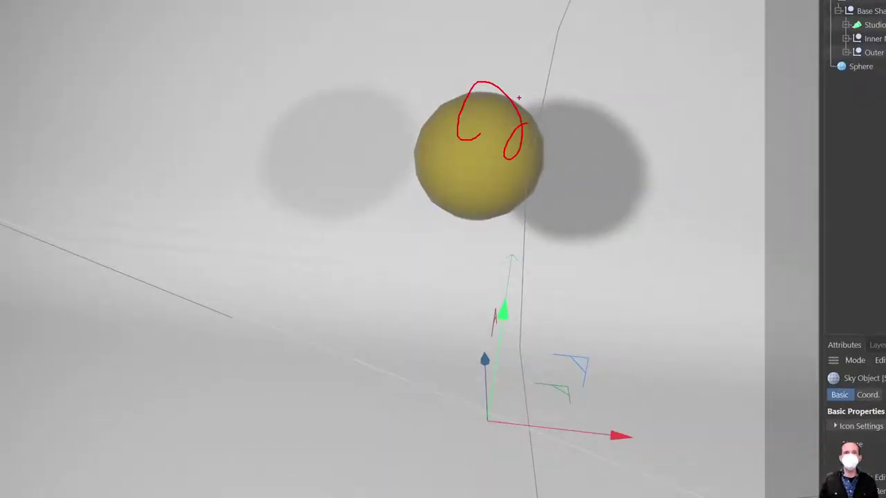
key("Escape")
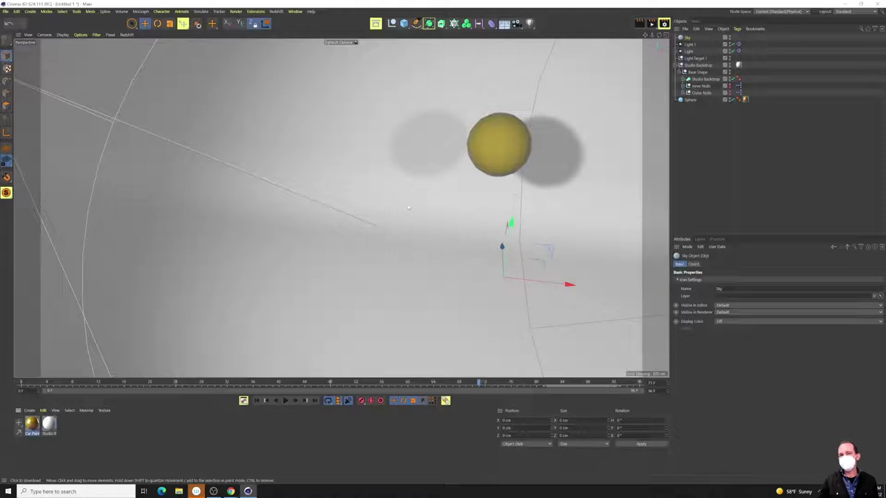
Try out a Platonic object below the sphere, raised to about 134.6 cm along the Y axis, and delete it.
left_click_drag(338, 251, 387, 228, "alt")
left_click(404, 23)
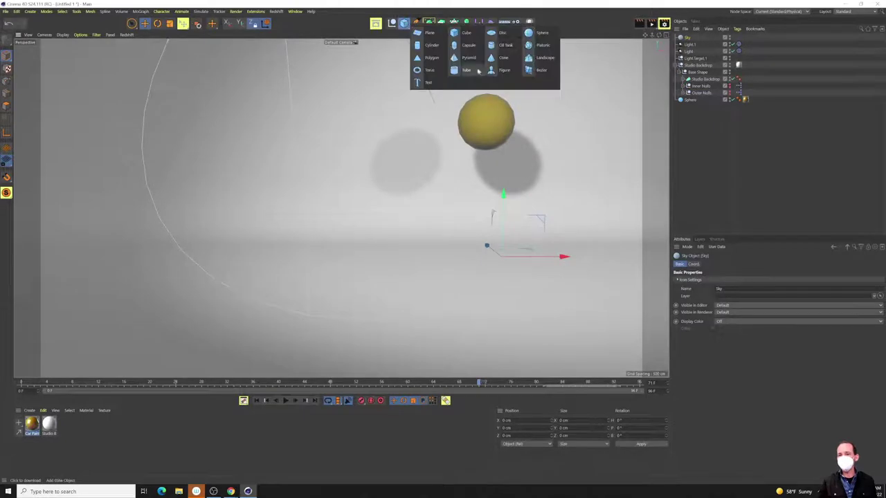
left_click(538, 45)
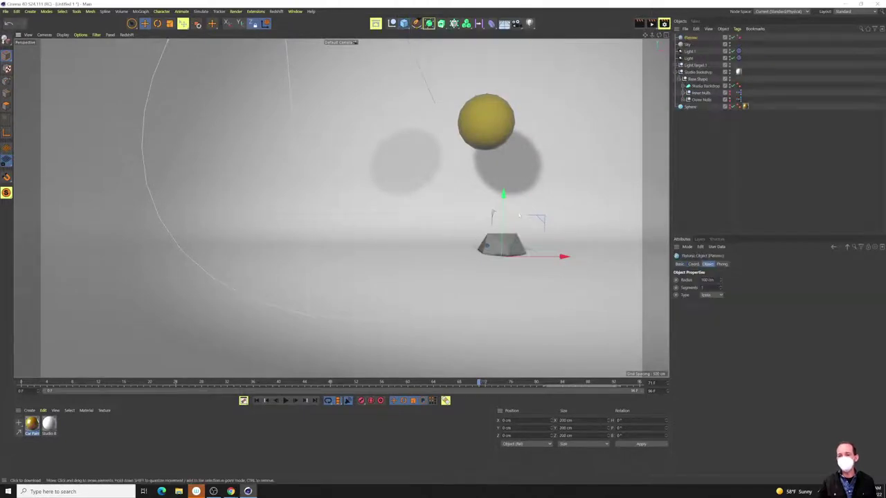
left_click_drag(504, 197, 503, 160)
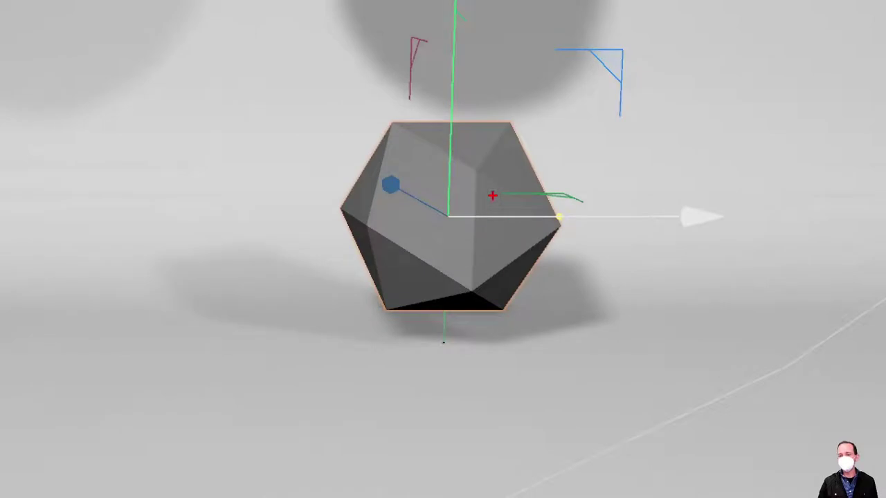
left_click_drag(513, 214, 496, 233)
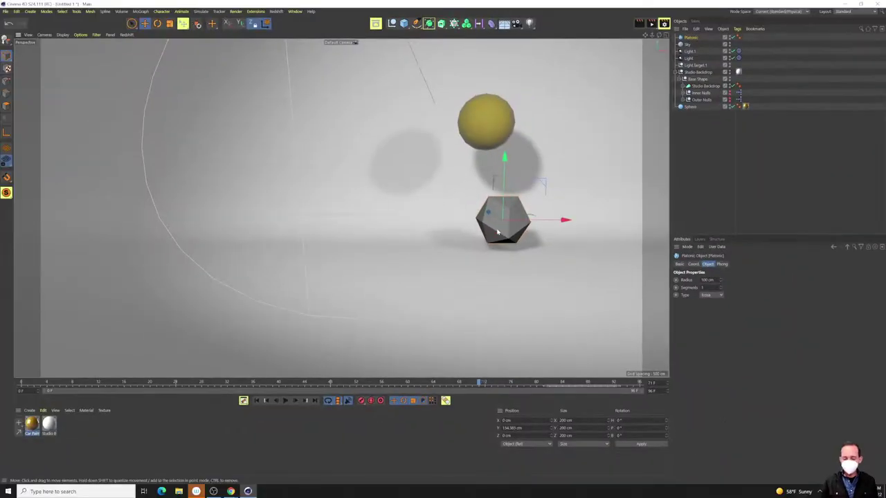
key("Delete")
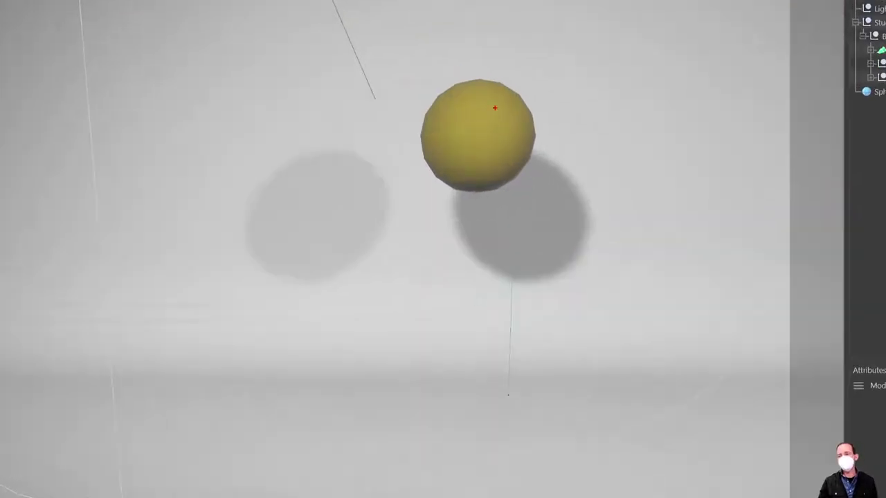
Annotate the sphere's surface, box the Sphere's material tag and add the note "material on sky" beneath it.
mouse_move(494, 107)
left_mouse_down()
mouse_move(504, 135)
mouse_move(484, 124)
mouse_move(493, 132)
left_mouse_up()
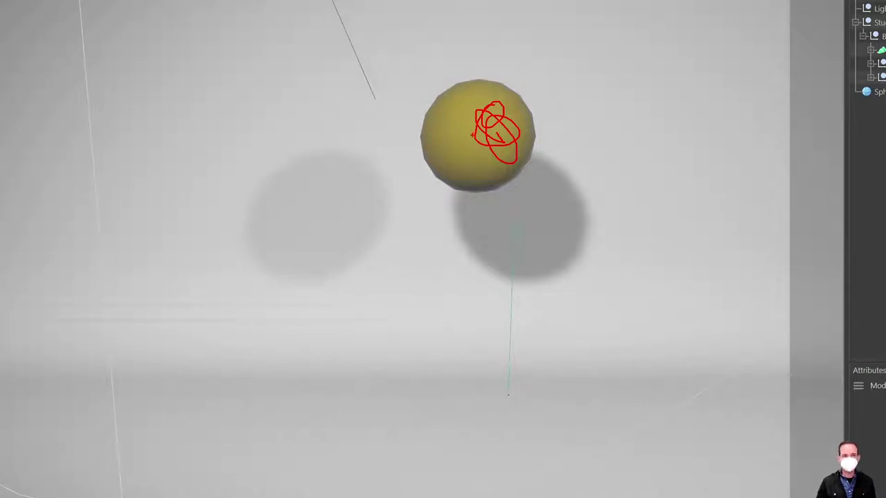
key("Escape")
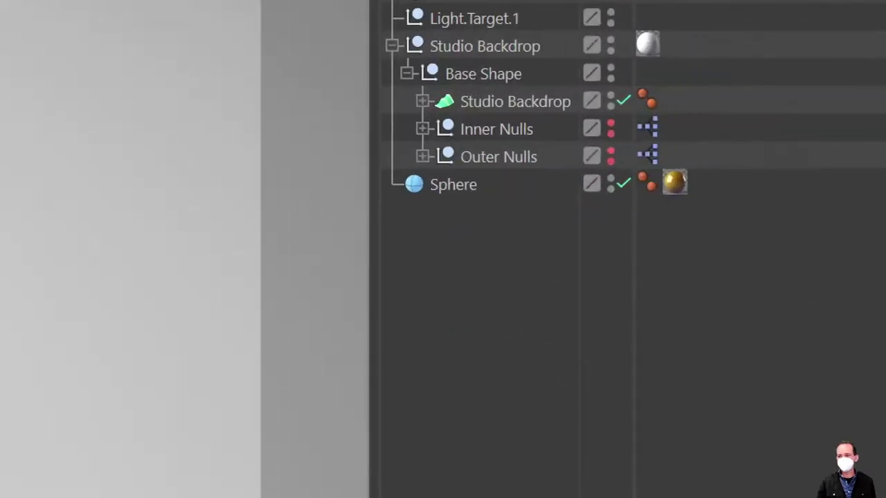
left_click_drag(700, 212, 654, 162)
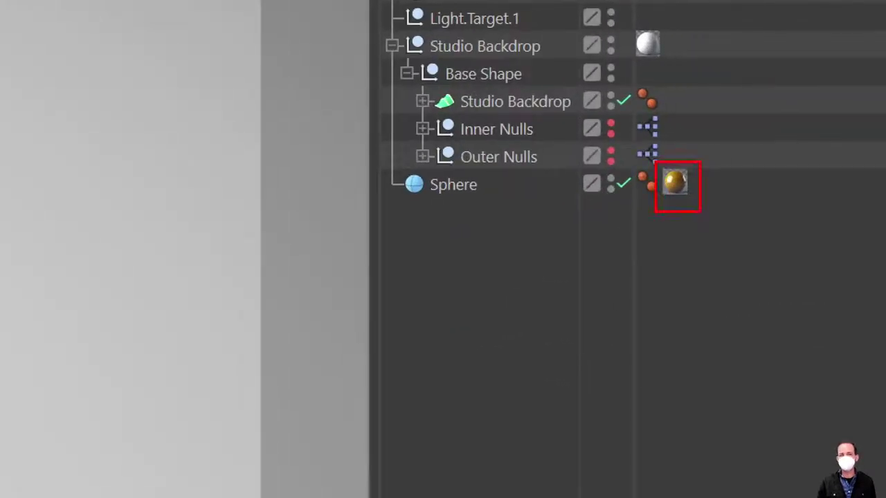
key("t")
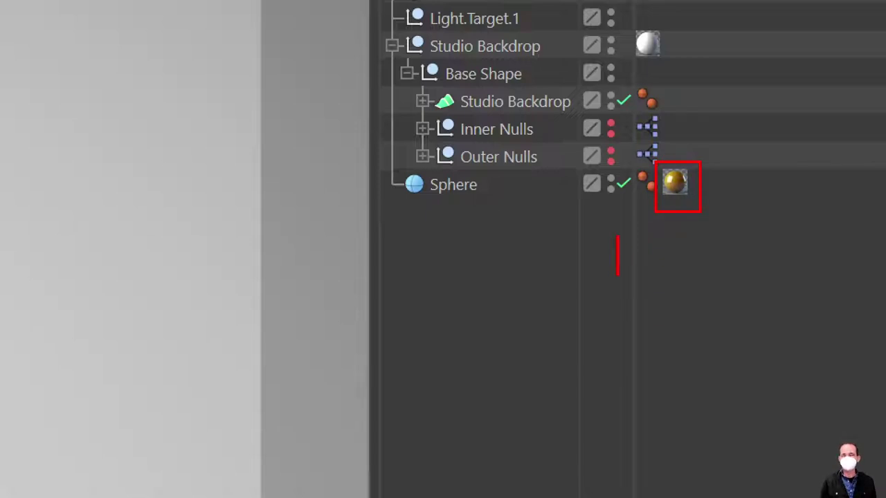
type("material")
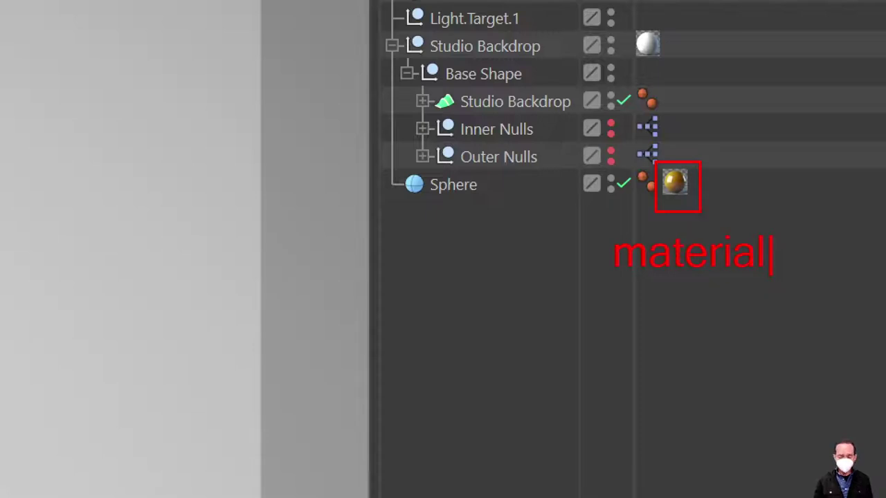
type(" on sky")
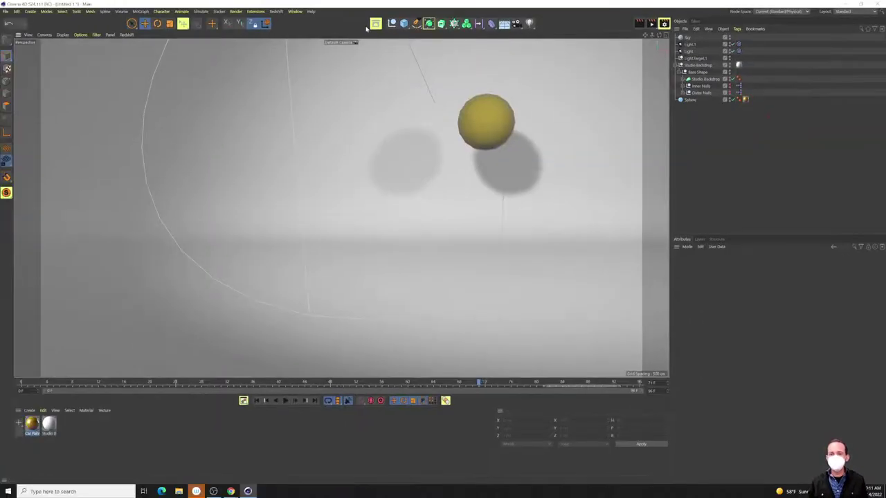
Open the Asset Browser and search for "studio".
left_click(375, 23)
type("studio")
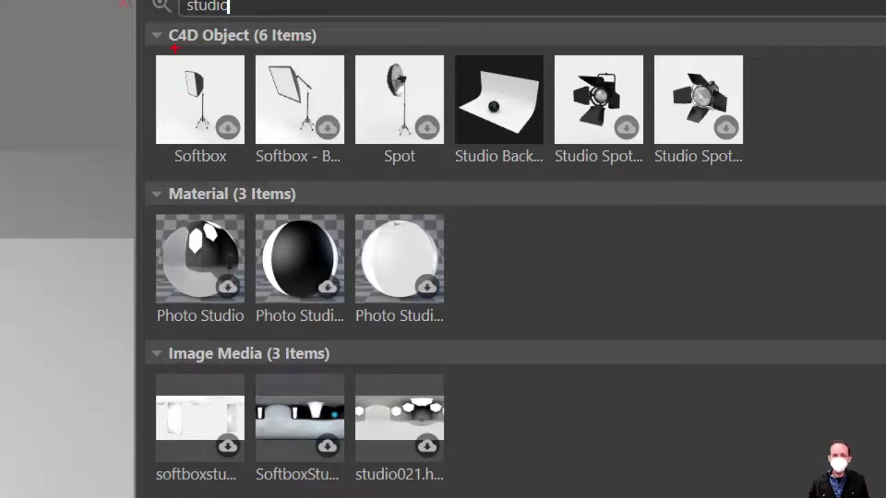
Annotate the search results by crossing out the objects and image media and marking the three Photo Studio materials.
mouse_move(185, 33)
left_mouse_down()
mouse_move(337, 48)
mouse_move(362, 40)
left_mouse_up()
left_click_drag(148, 91, 419, 91)
left_click_drag(541, 93, 789, 93)
left_click_drag(706, 125, 127, 125)
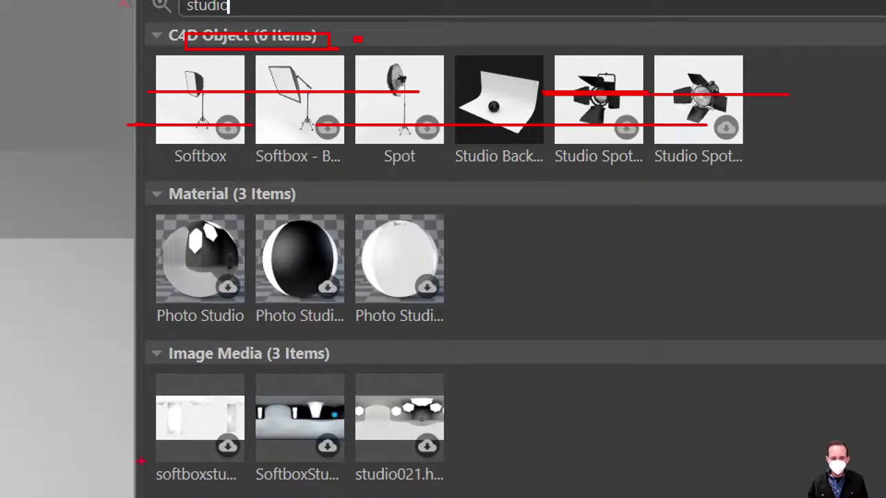
mouse_move(173, 409)
left_mouse_down()
mouse_move(368, 410)
mouse_move(539, 443)
left_mouse_up()
left_click_drag(135, 173, 562, 345)
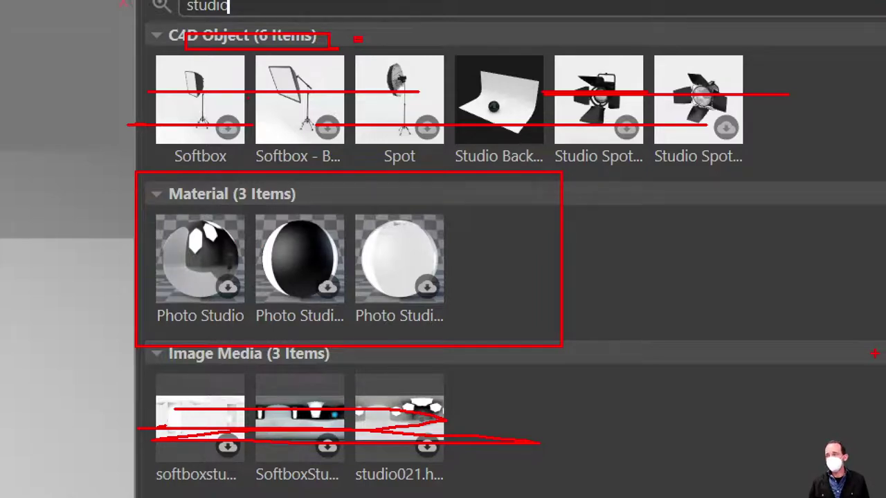
key("Escape")
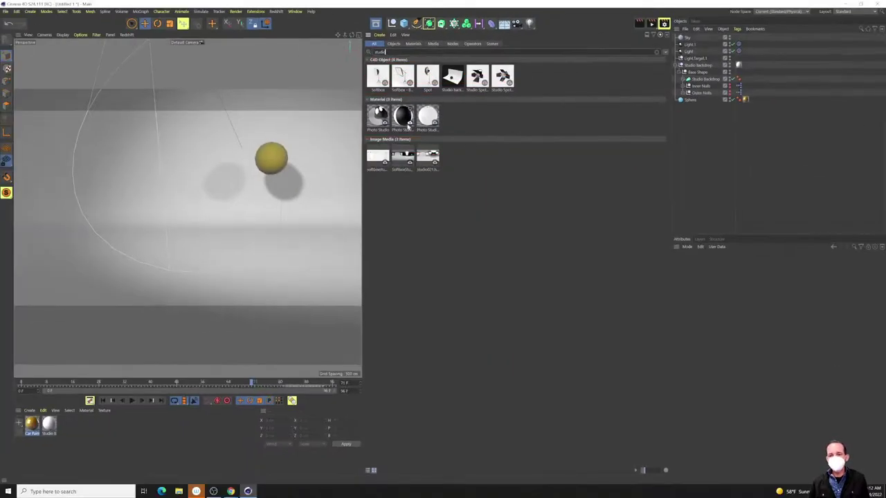
key("ctrl+1")
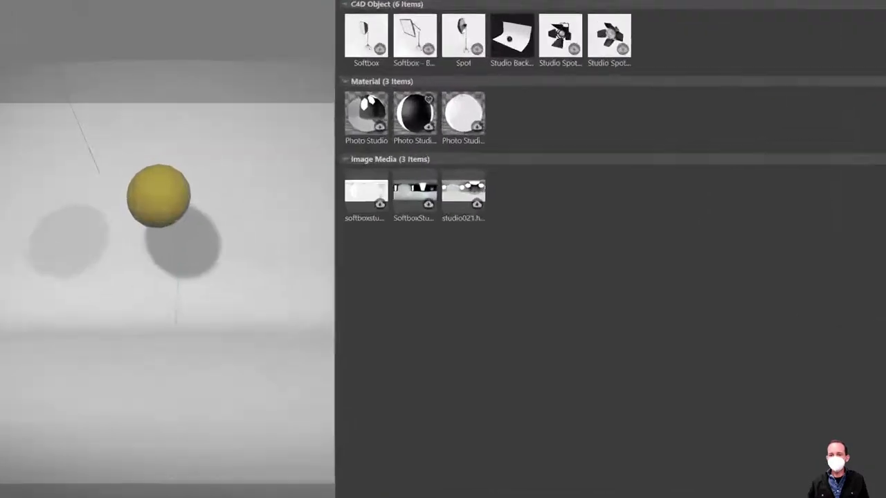
left_click_drag(274, 125, 885, 125)
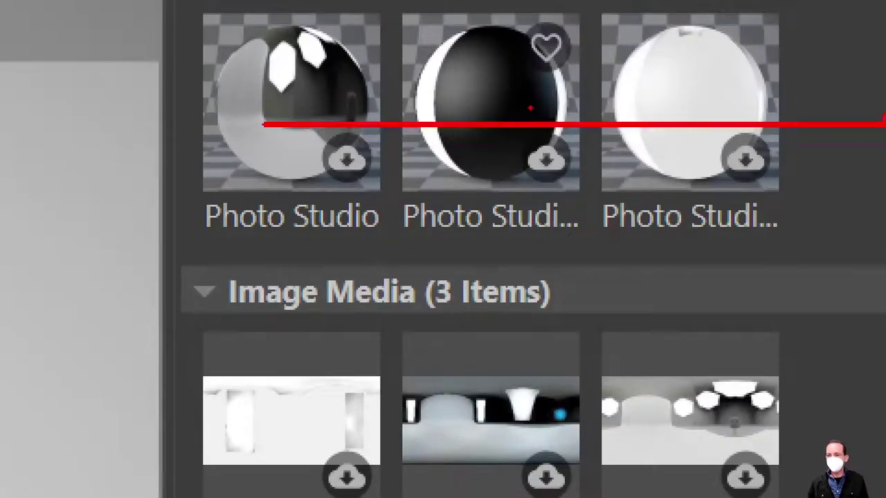
key("Escape")
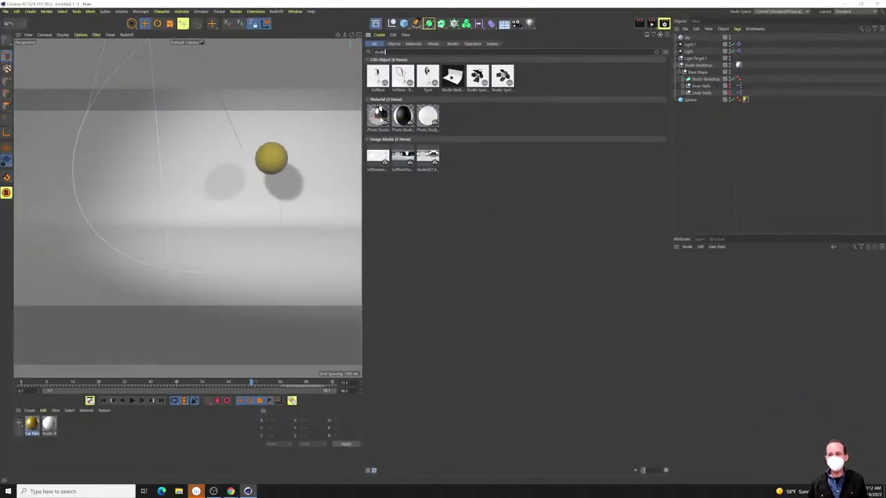
Assign the Photo Studio material to the Sky and examine its reflections on the sphere.
double_click(378, 114)
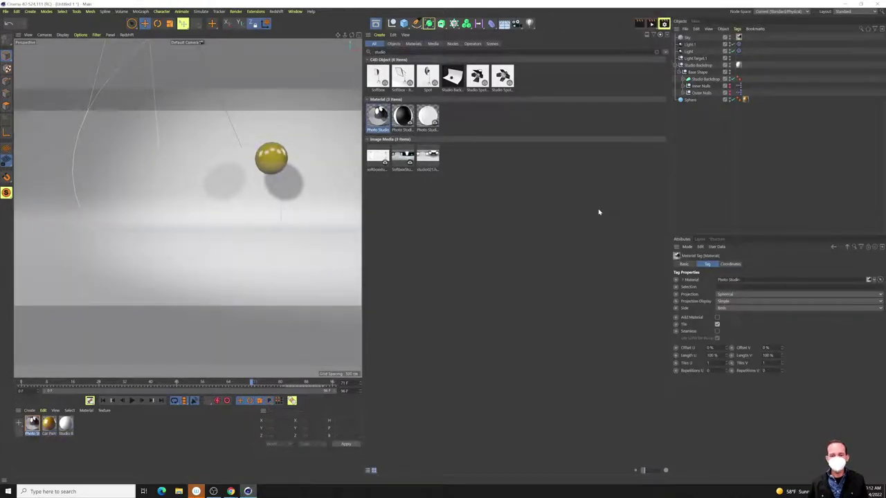
key("ctrl+1")
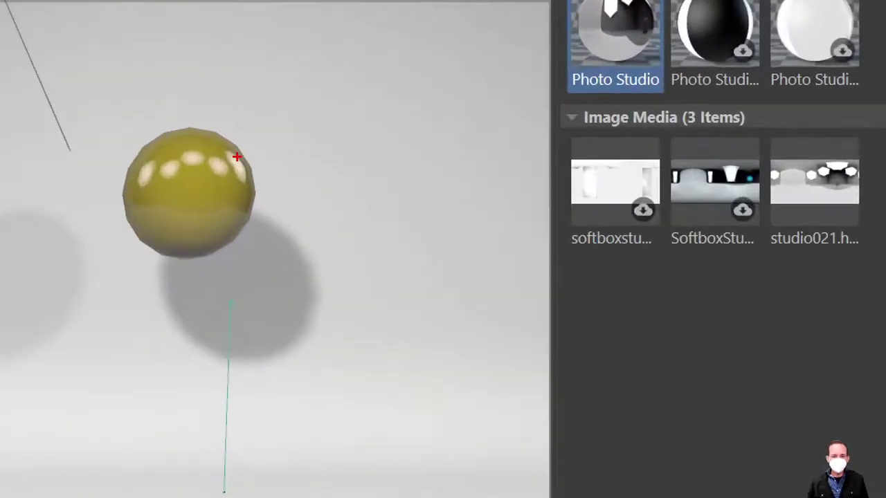
mouse_move(128, 150)
left_mouse_down()
mouse_move(227, 174)
mouse_move(144, 214)
mouse_move(196, 210)
mouse_move(152, 216)
mouse_move(280, 246)
left_mouse_up()
key("Escape")
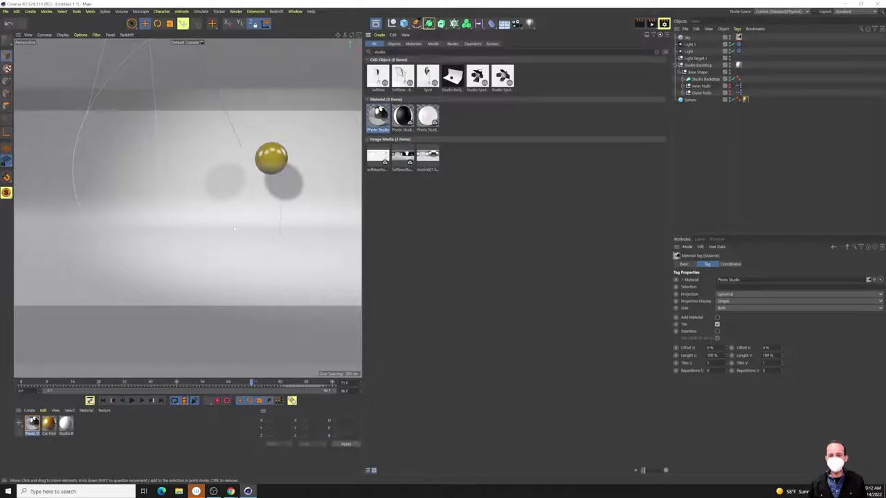
key("ctrl+1")
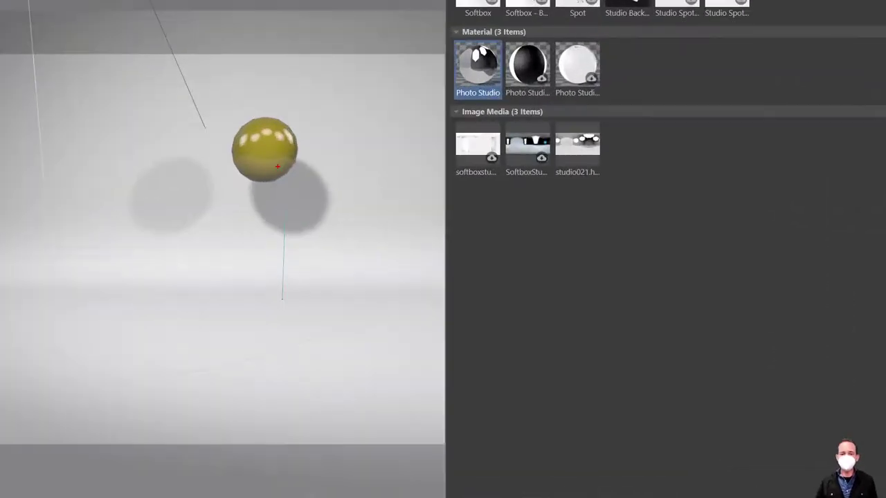
left_click_drag(387, 253, 390, 225)
key("Escape")
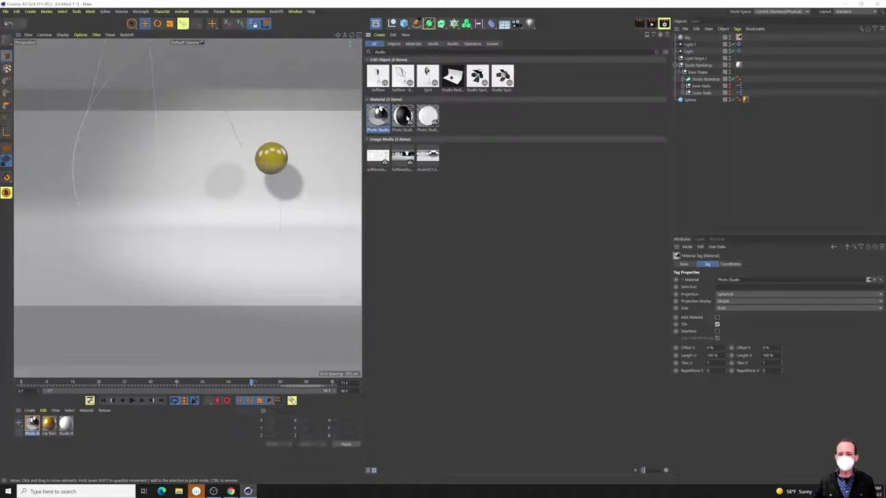
Replace the Sky's material with Photo Studio - 2 Light Setup and examine its reflections on the sphere.
left_click_drag(406, 119, 692, 36)
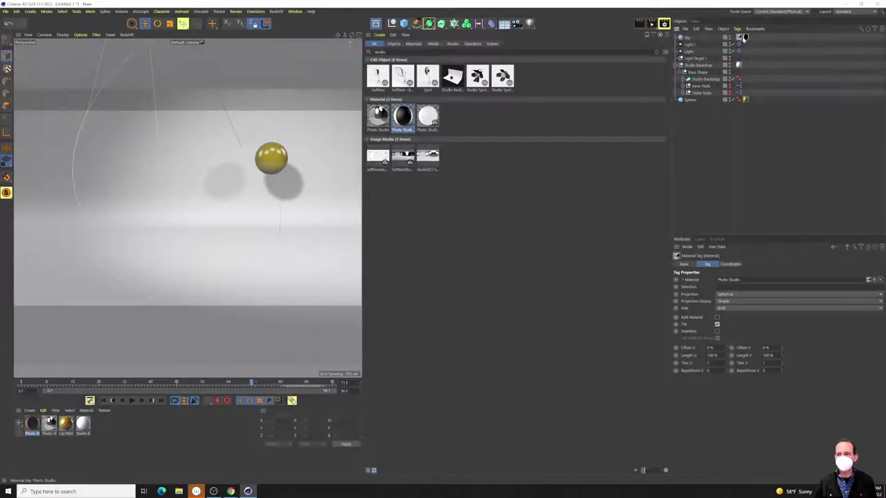
left_click(719, 125)
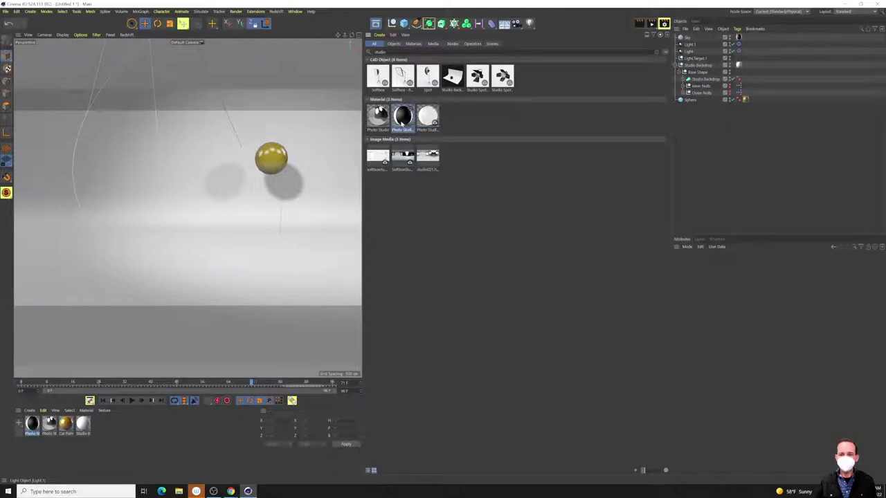
left_click_drag(387, 123, 738, 37)
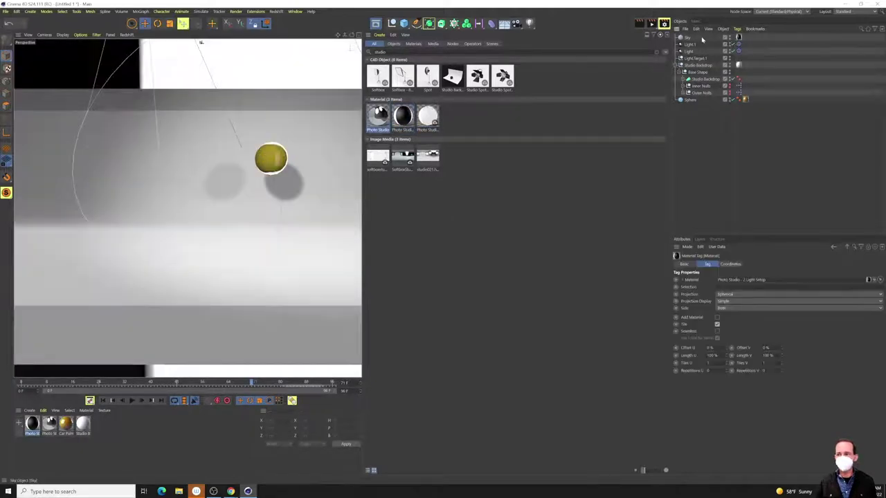
left_click(686, 38)
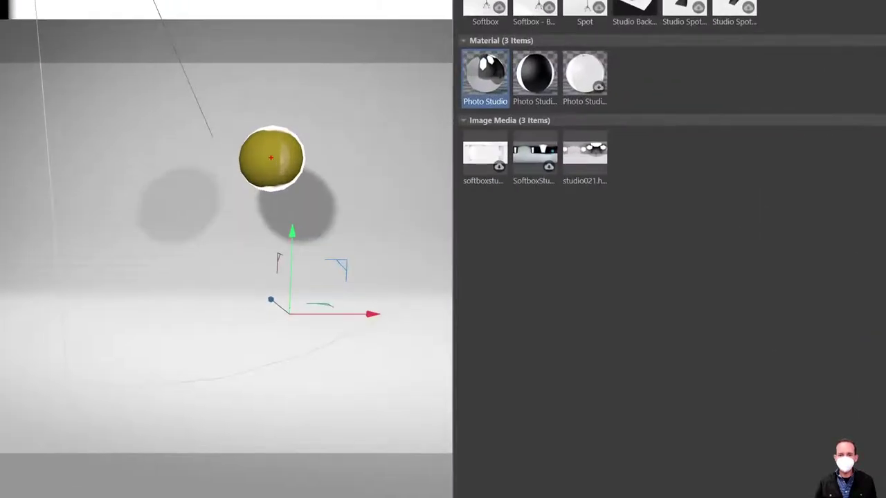
mouse_move(271, 126)
left_mouse_down()
mouse_move(301, 134)
mouse_move(299, 168)
mouse_move(277, 183)
mouse_move(286, 153)
left_mouse_up()
key("Escape")
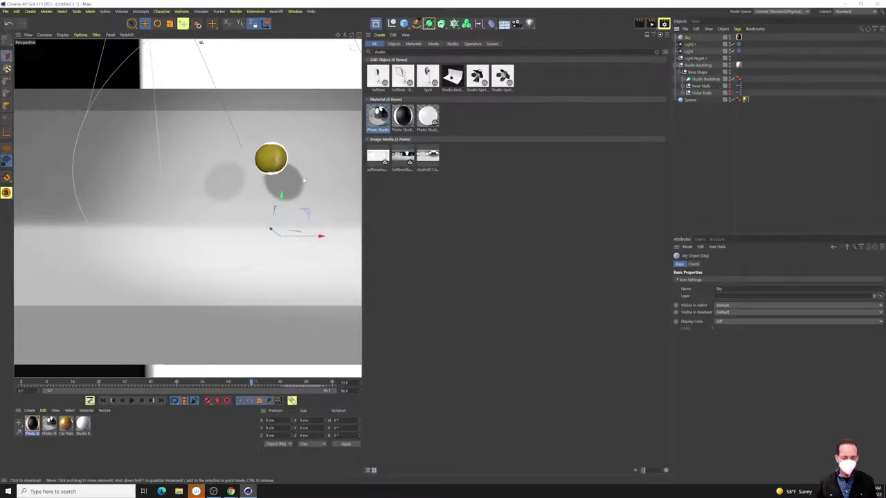
Annotate the screen with the heading "sky" and the bullet "put a matierial on it" below the search results.
key("ctrl+1")
key("t")
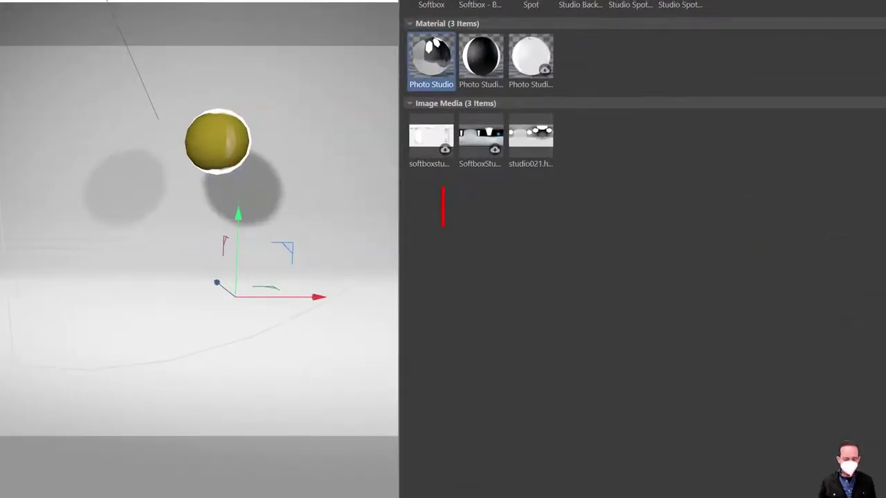
type("k")
key("BackSpace")
type("sky")
key("Return")
type("- ")
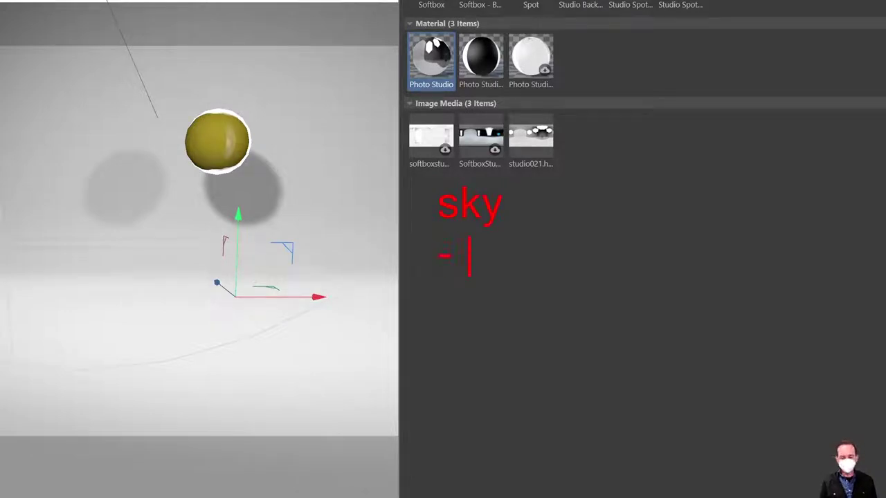
type("put a matierla")
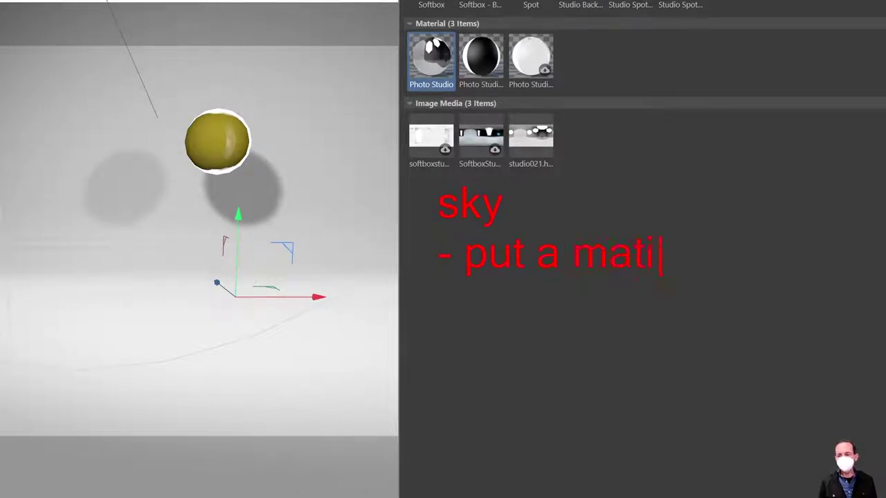
key("BackSpace")
key("BackSpace")
key("BackSpace")
key("BackSpace")
type("er")
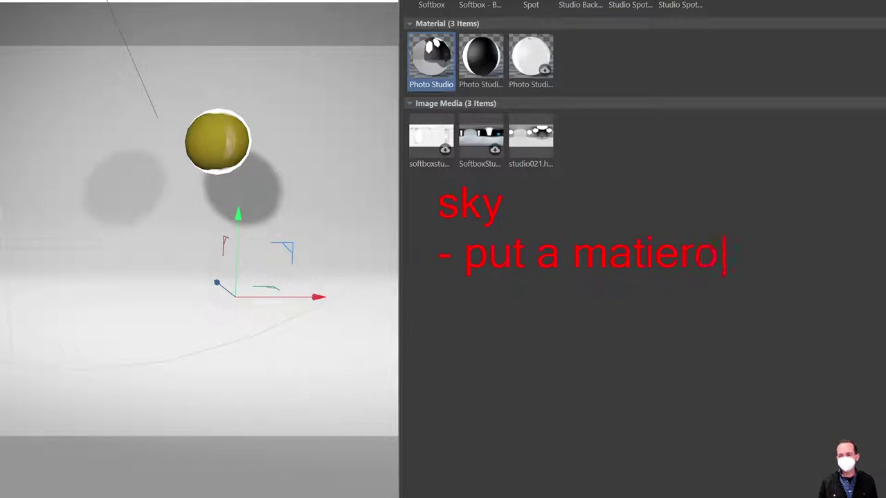
type("ial on it")
key("Return")
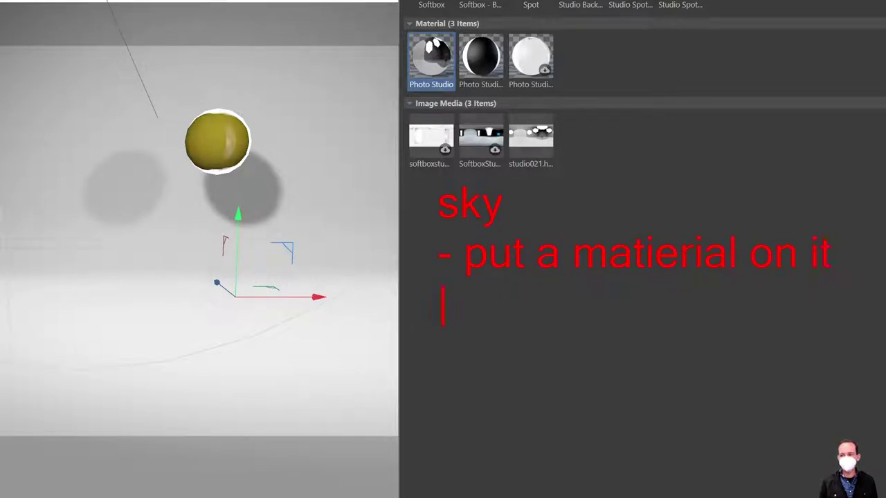
Add the notes "rotate it" and "cannot move it" to the on-screen list about the Sky.
type("- ")
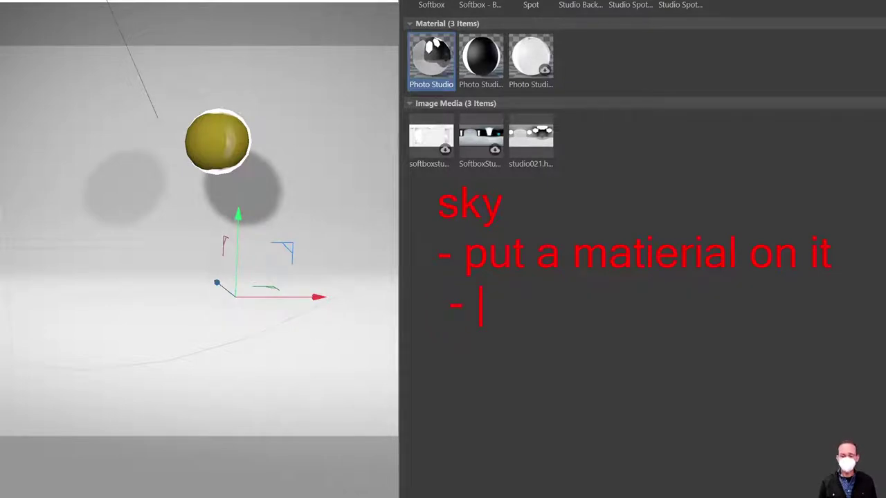
type("rotate it")
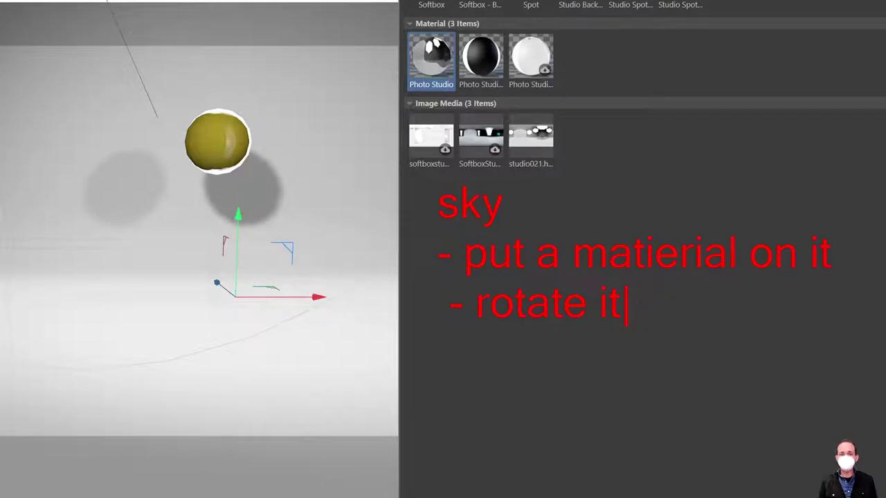
key("Return")
type("cannot move it")
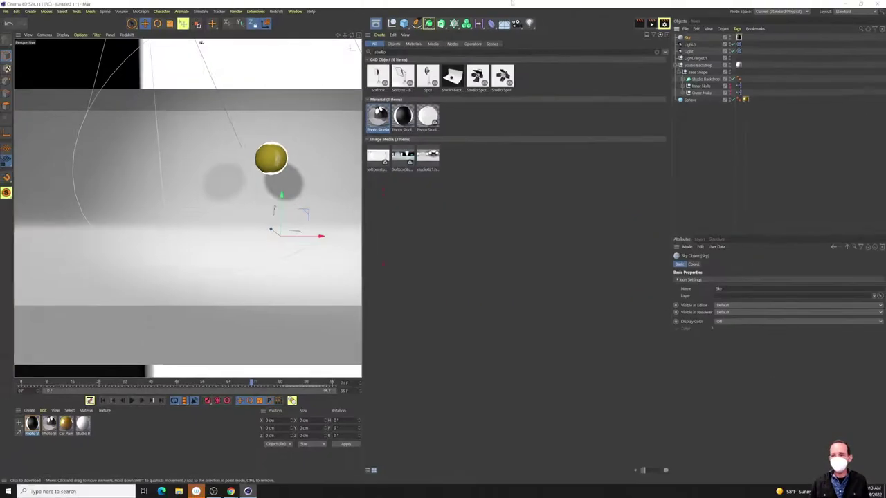
Try moving the Sky object along its X axis to test the effect on the reflections, and undo the move.
left_click(705, 104)
left_click(689, 39)
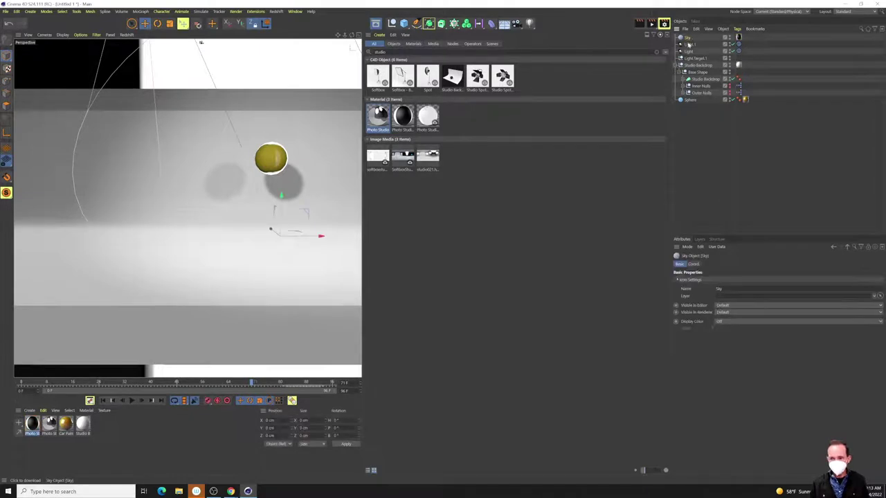
key("e")
mouse_move(320, 241)
left_mouse_down()
mouse_move(225, 238)
mouse_move(339, 238)
mouse_move(318, 238)
left_mouse_up()
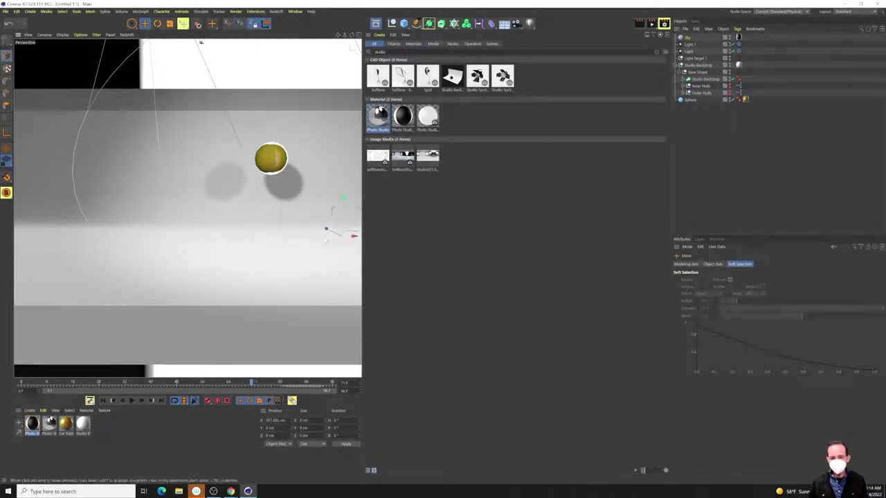
key("ctrl+z")
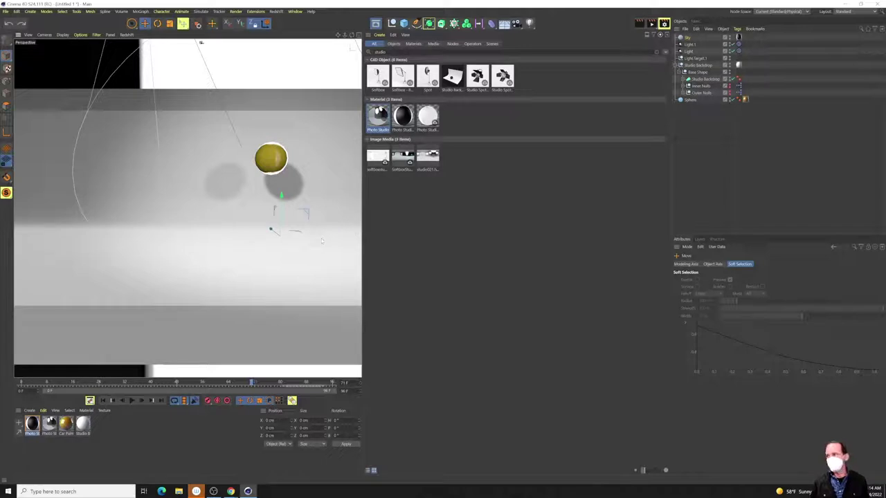
Rotate the Sky freehand to about H -188.5°, P 145.5°, B 271.7° and replace its material with the white Photo Studio material.
key("r")
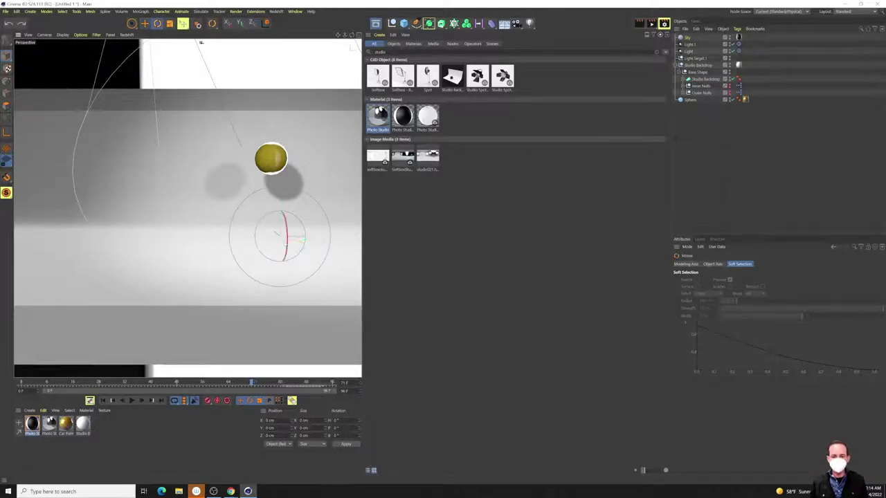
left_click_drag(200, 42, 268, 195)
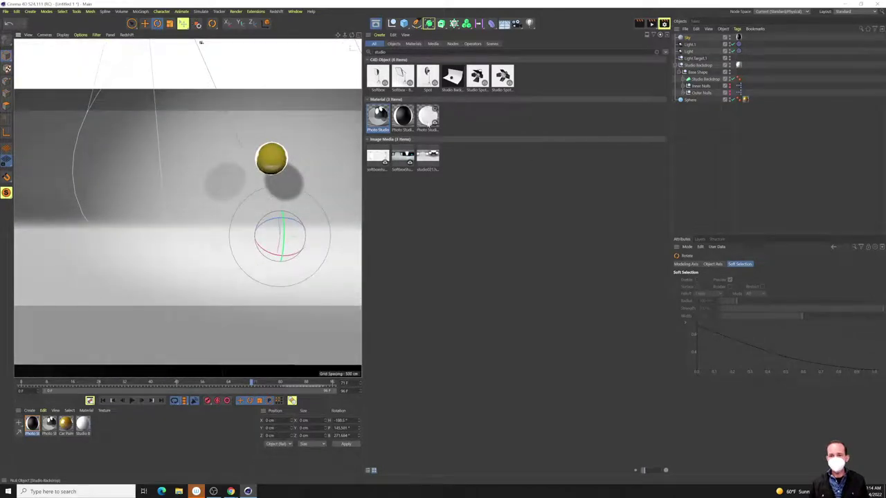
left_click(428, 119)
left_click_drag(428, 119, 744, 37)
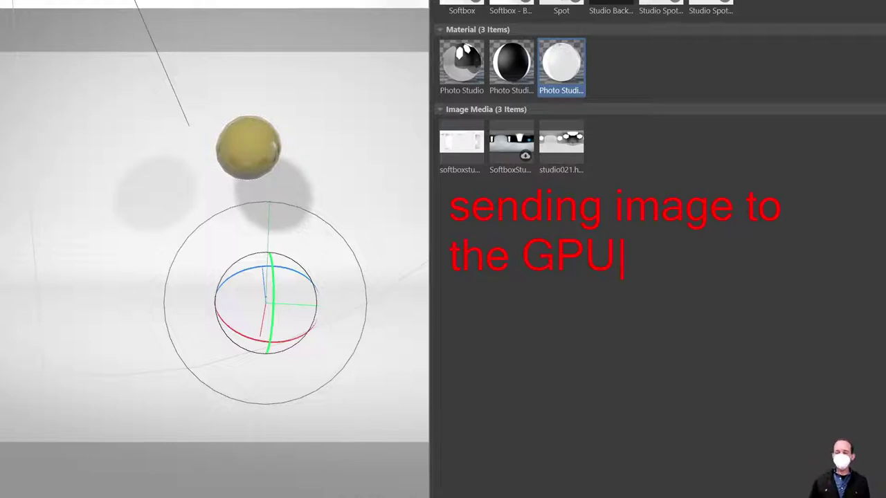
Add the word "bottleneck" beneath the on-screen note "sending image to the GPU".
key("Return")
key("Return")
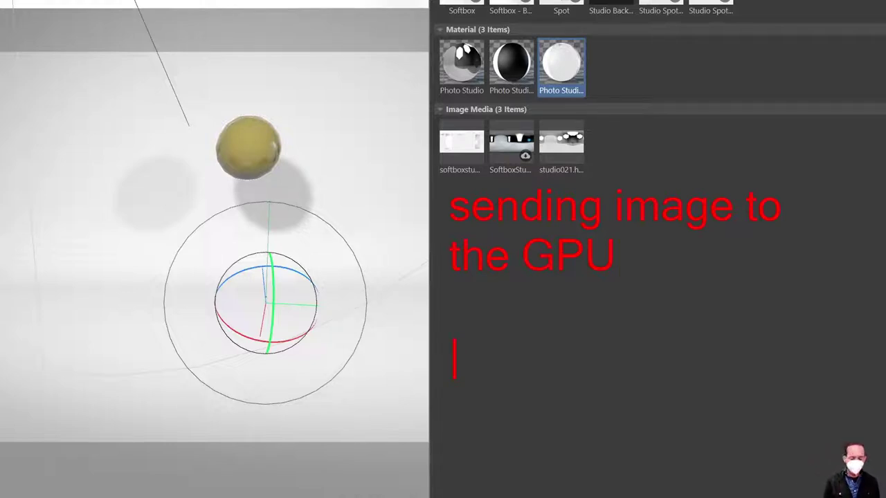
type("bottle")
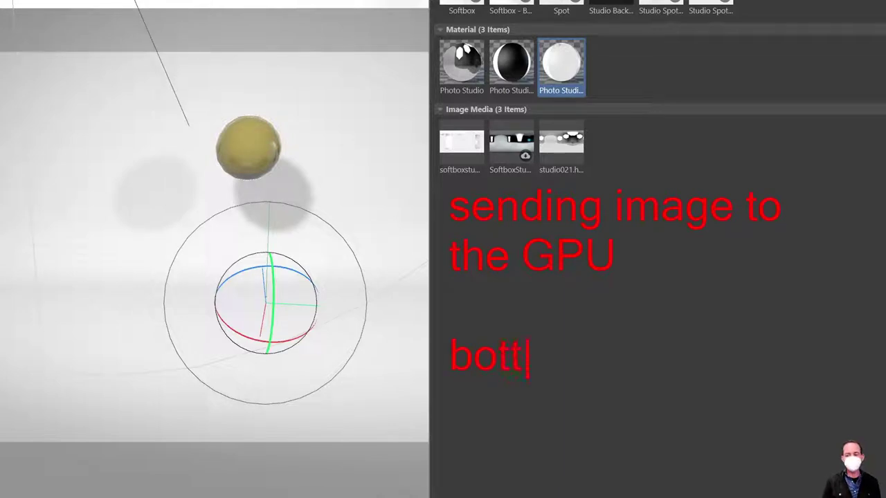
key("BackSpace")
type("nae")
key("BackSpace")
key("BackSpace")
type("eck")
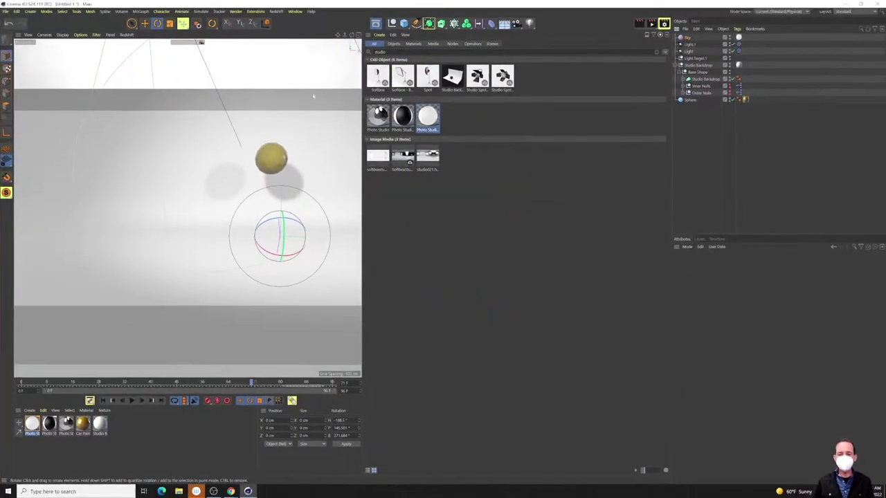
Rotate the Sky to examine its reflections on the sphere before and after replacing its white material with the Photo Studio material.
left_click_drag(275, 260, 286, 101)
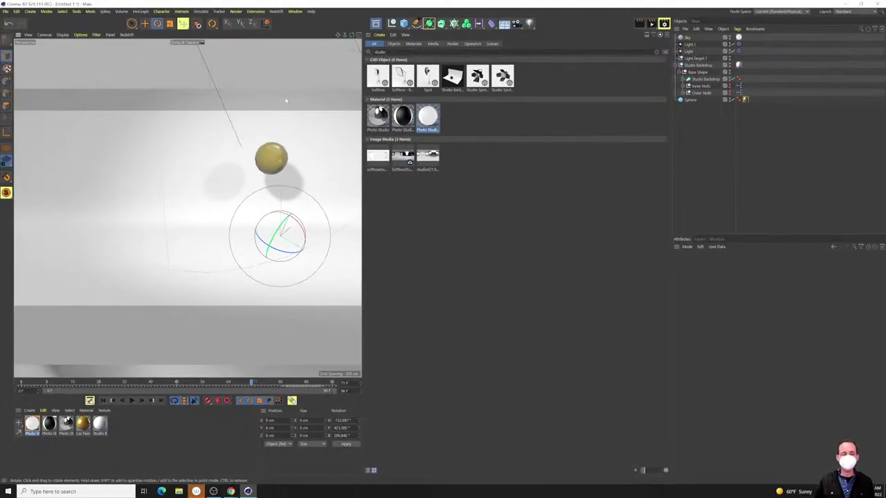
left_click(64, 425)
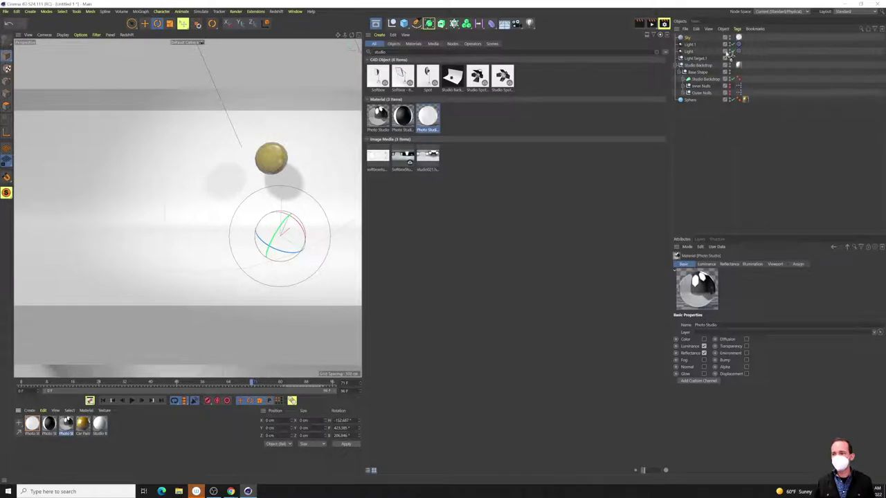
left_click_drag(689, 38, 691, 39)
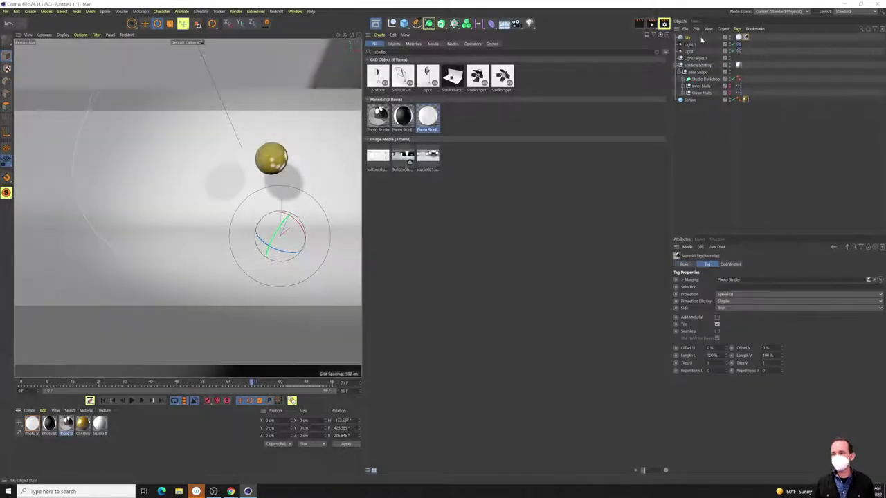
left_click(737, 45)
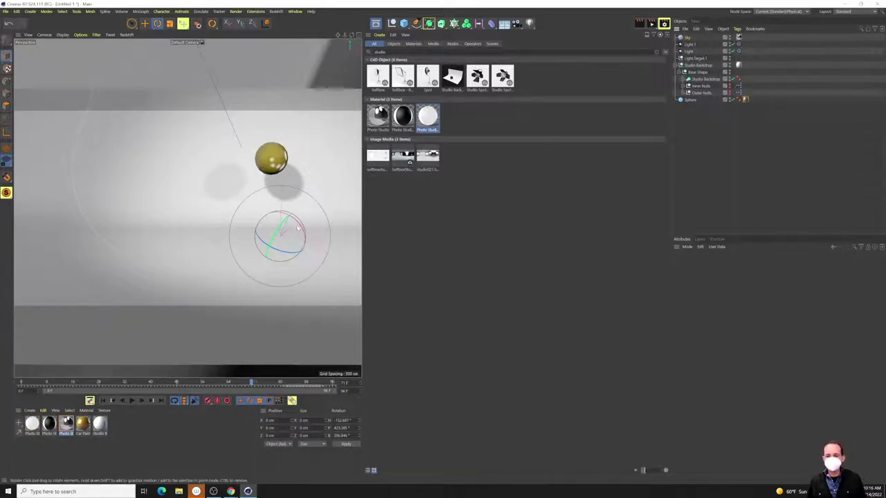
left_click_drag(299, 228, 270, 239)
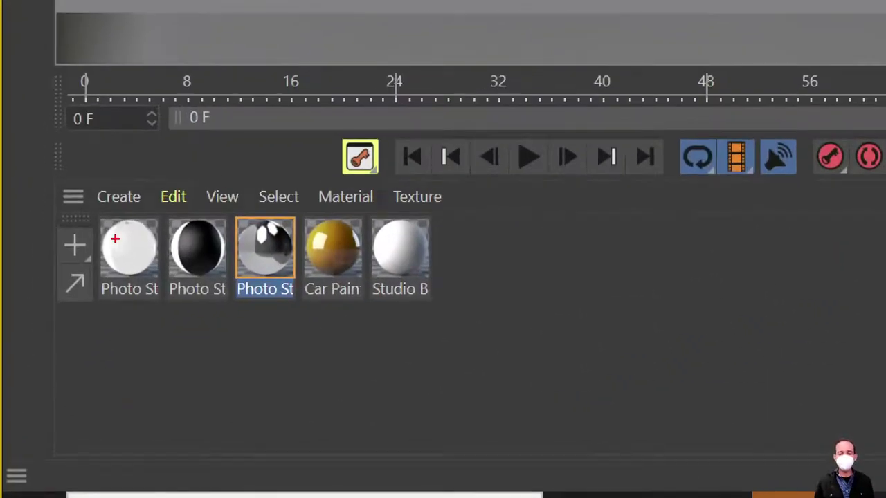
Mark the three Photo Studio materials in the scene's material list with freehand red strokes.
left_click_drag(130, 257, 167, 315)
left_click_drag(197, 272, 209, 316)
left_click_drag(278, 231, 302, 287)
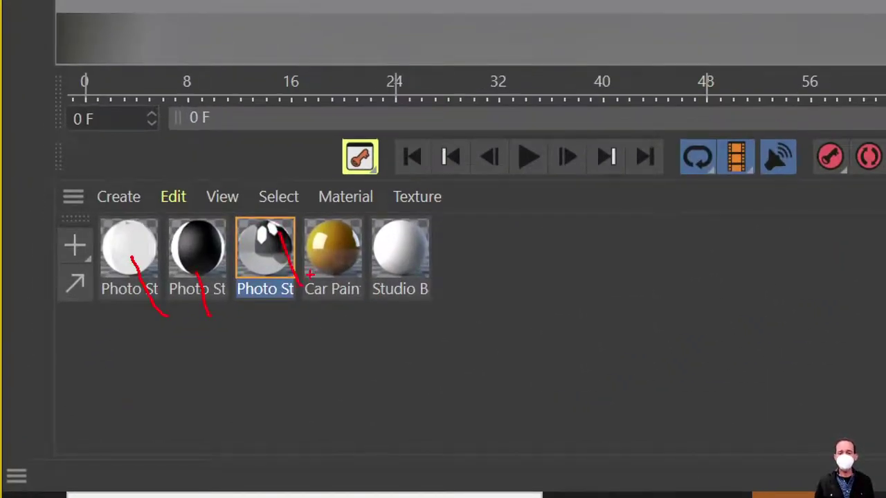
left_click_drag(108, 223, 135, 274)
left_click_drag(210, 256, 228, 289)
left_click_drag(269, 264, 274, 309)
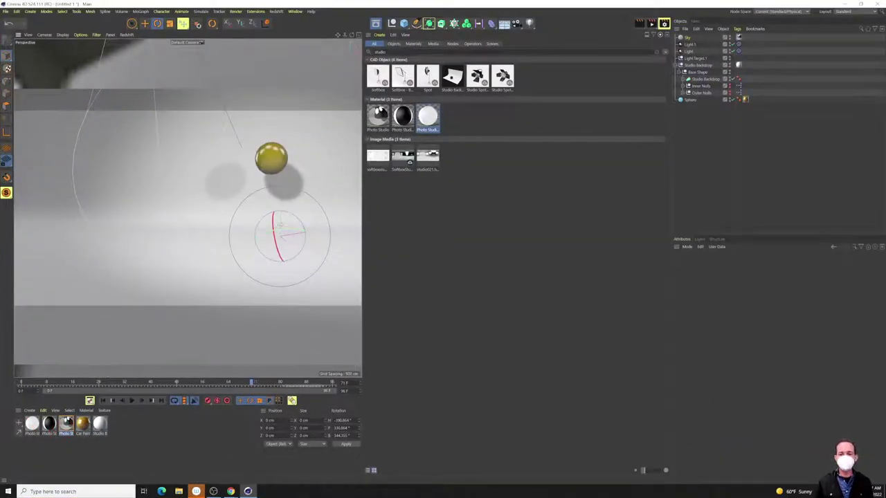
Rotate the Sky further to shift its reflections, and mark the Sphere's material row with a red arrow.
left_click_drag(280, 232, 288, 236)
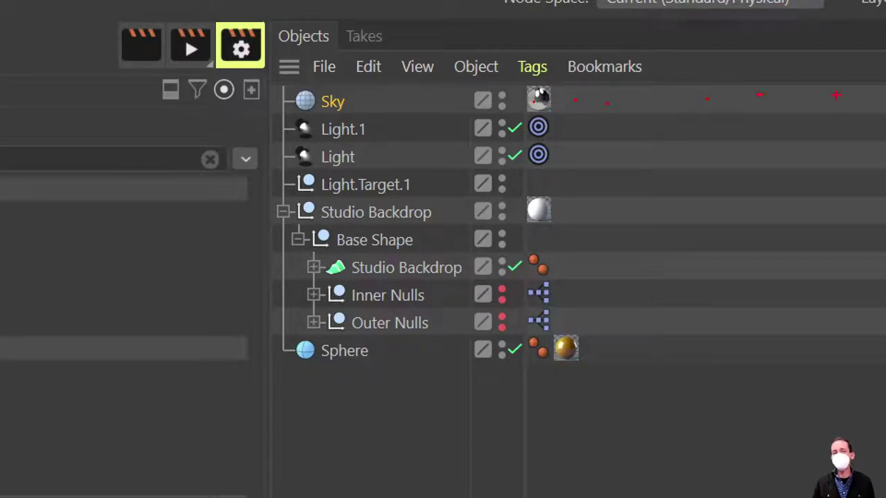
left_click_drag(794, 357, 554, 357)
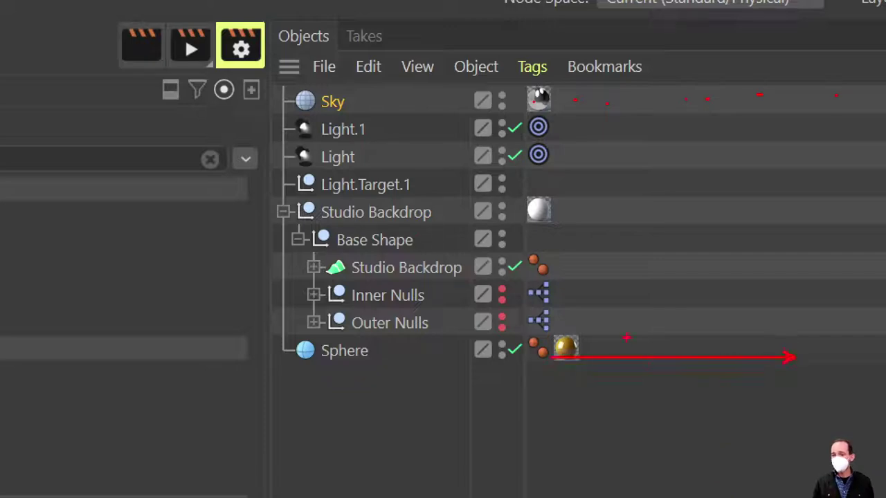
key("Escape")
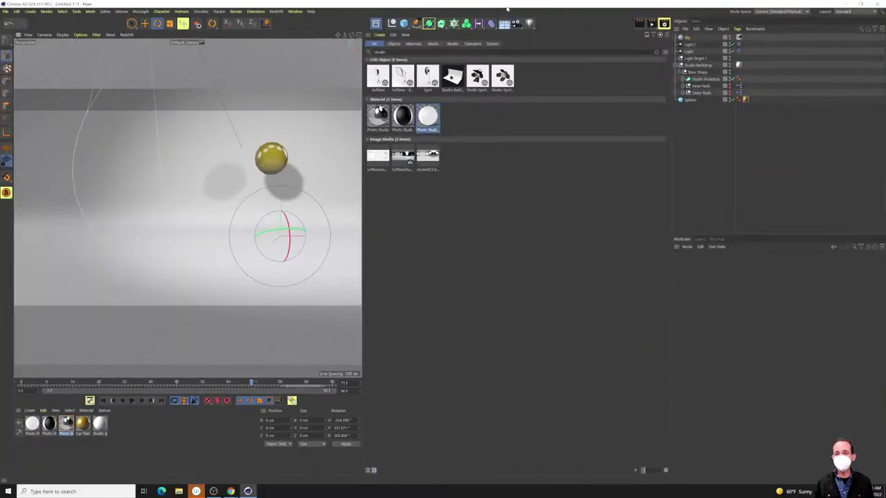
Search the Asset Browser for "car" and replace the Sphere's yellow car paint with the Car Paint - Chameleon material.
double_click(378, 51)
type("sar")
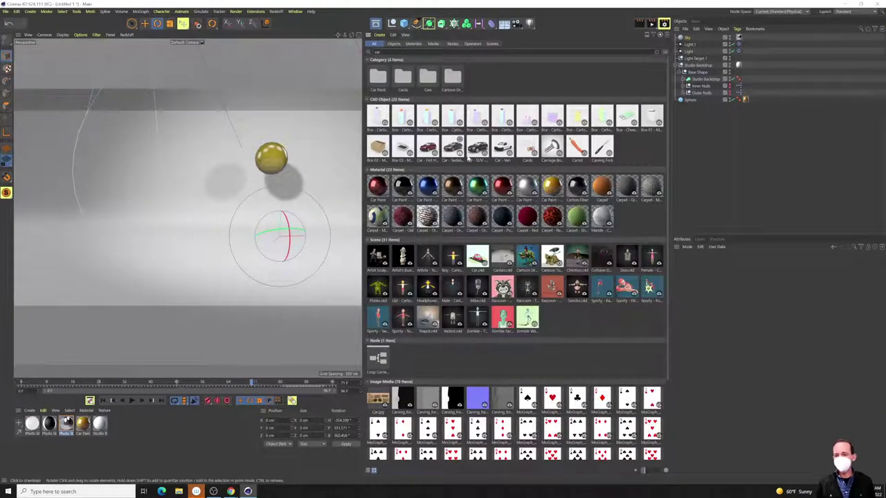
mouse_move(477, 188)
left_mouse_down()
mouse_move(664, 124)
mouse_move(695, 100)
left_mouse_up()
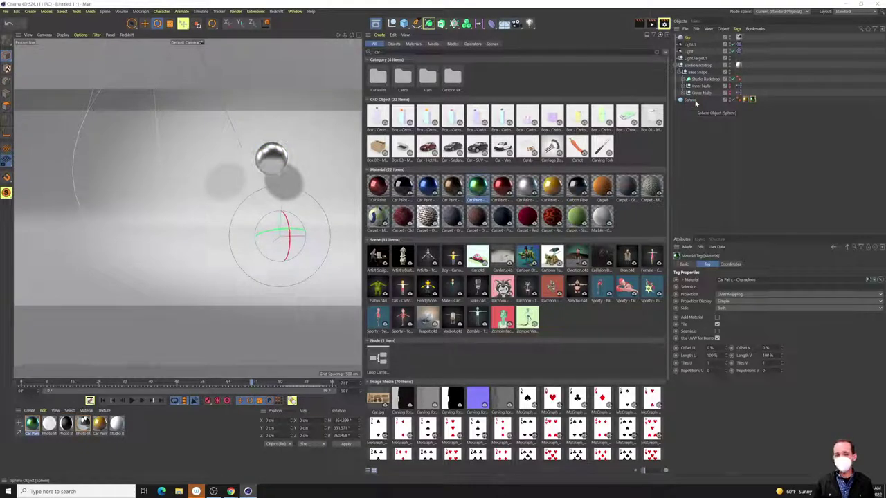
left_click(741, 119)
left_click(752, 99)
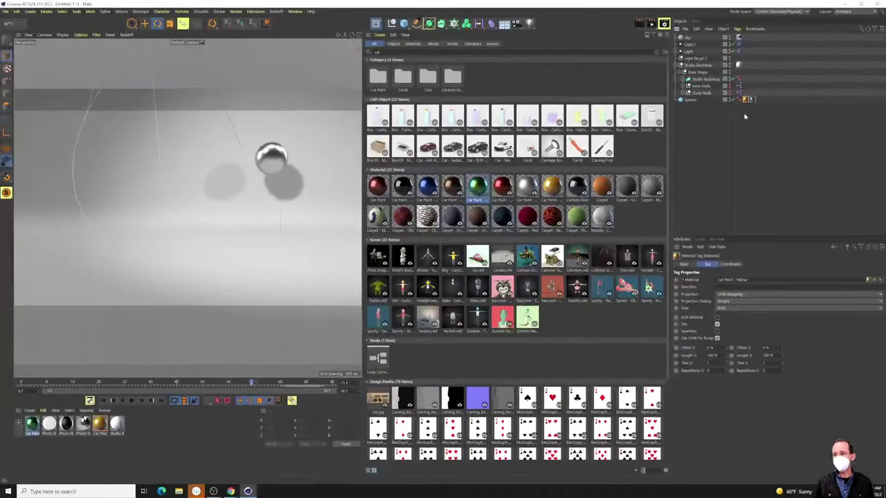
left_click(745, 106)
left_click(745, 100)
left_click(730, 104)
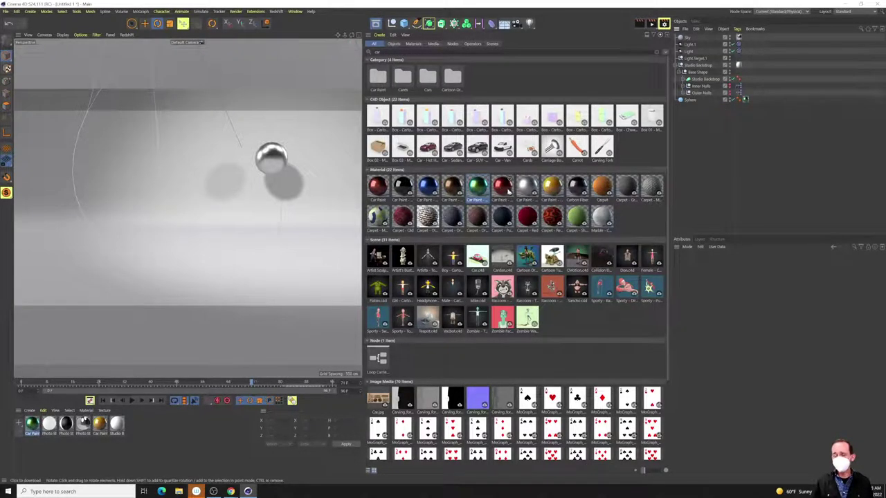
Replace the Sphere's chameleon material with the dark red Car Paint and play the animation briefly to check the reflections.
mouse_move(504, 187)
left_mouse_down()
mouse_move(659, 109)
mouse_move(740, 99)
left_mouse_up()
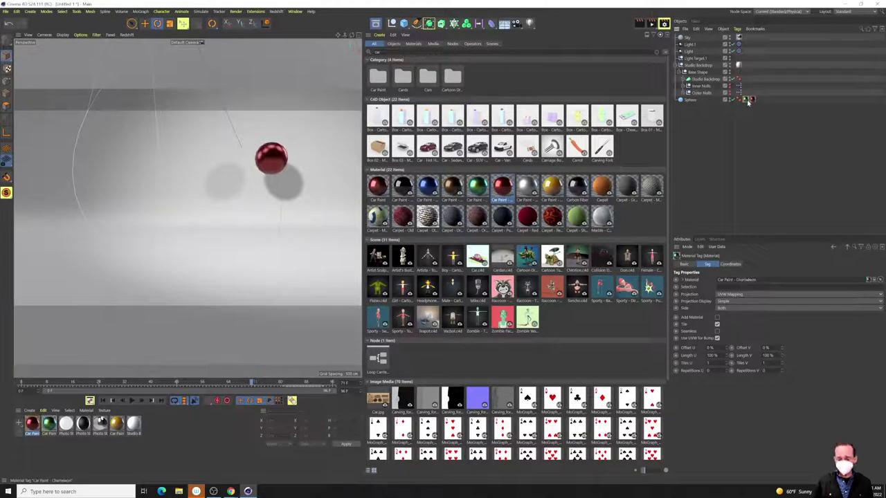
left_click(748, 102)
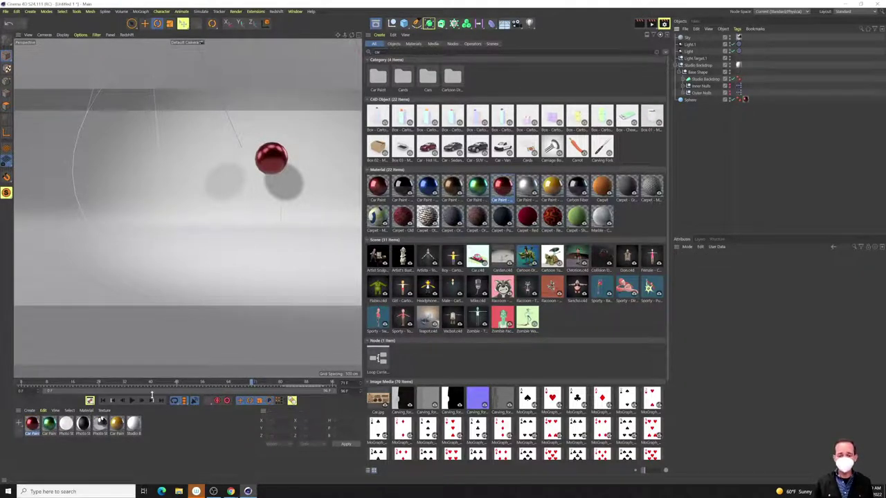
left_click(130, 402)
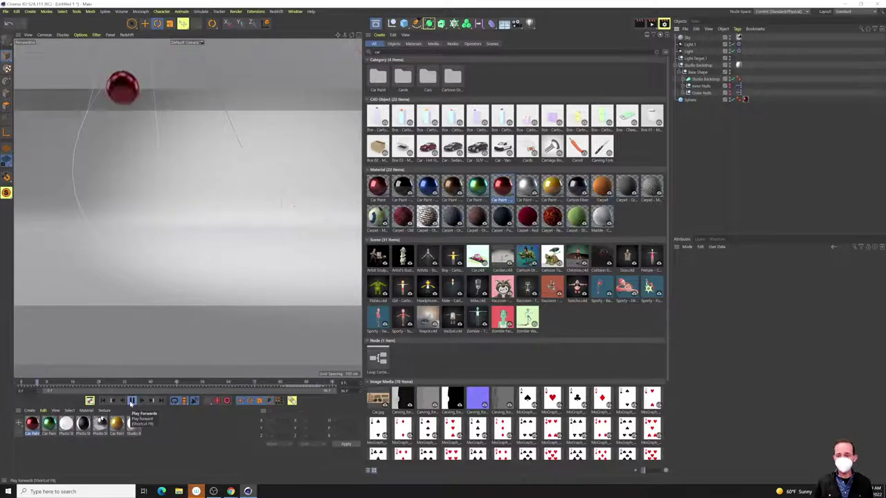
left_click(132, 401)
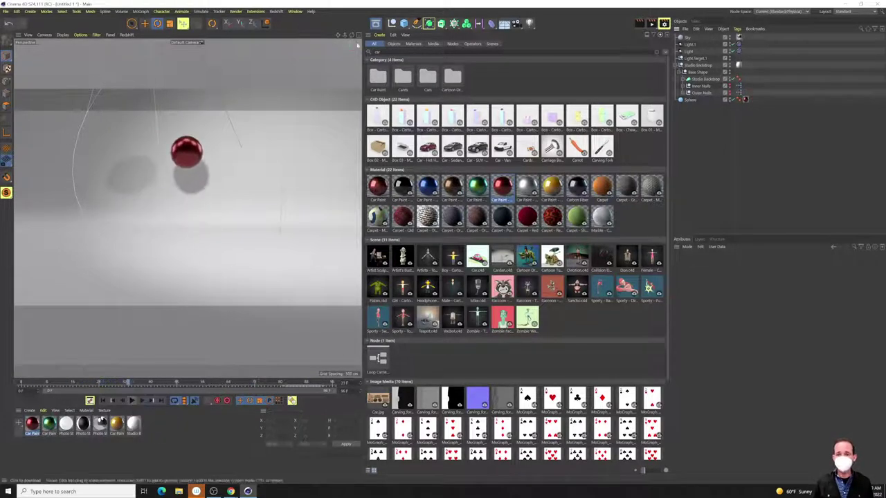
Close the Asset Browser and scrub the animation to frame 36.
left_click(375, 23)
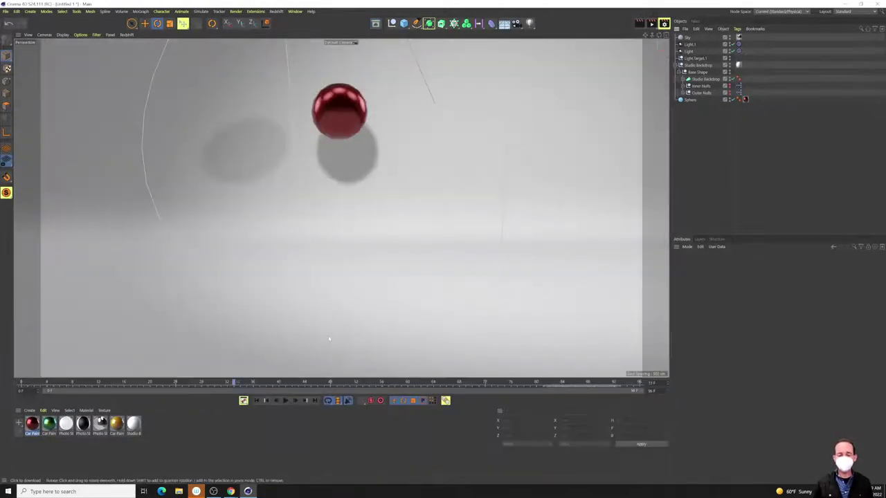
left_click_drag(280, 383, 254, 383)
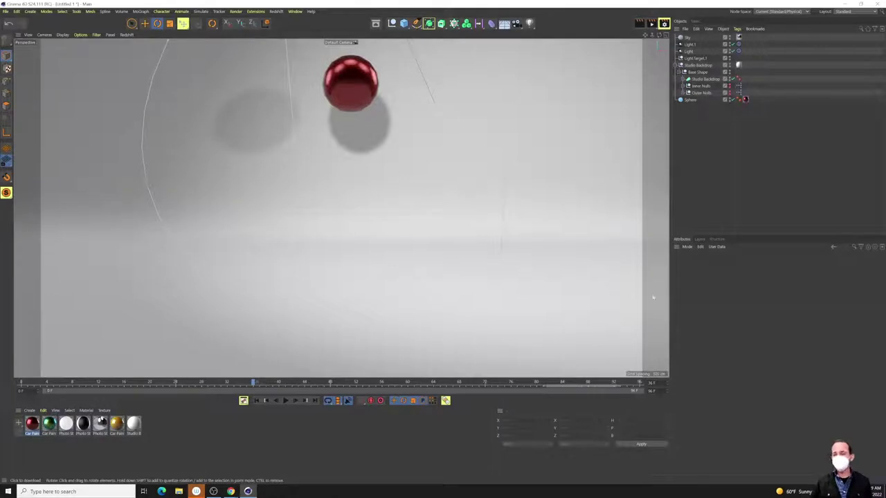
Display the viewport's Effects settings and add the red note "make the same adjustments" under "viewport render".
key("shift+v")
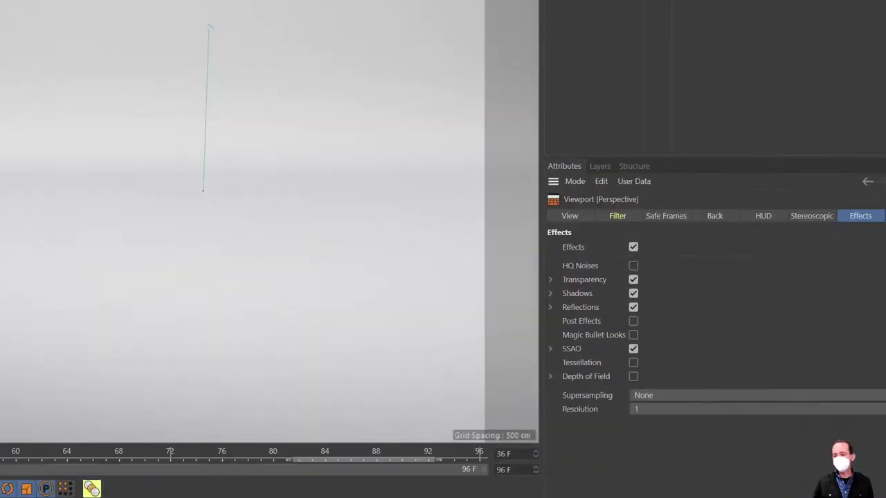
mouse_move(664, 216)
left_mouse_down()
mouse_move(802, 395)
mouse_move(559, 166)
mouse_move(788, 248)
left_mouse_up()
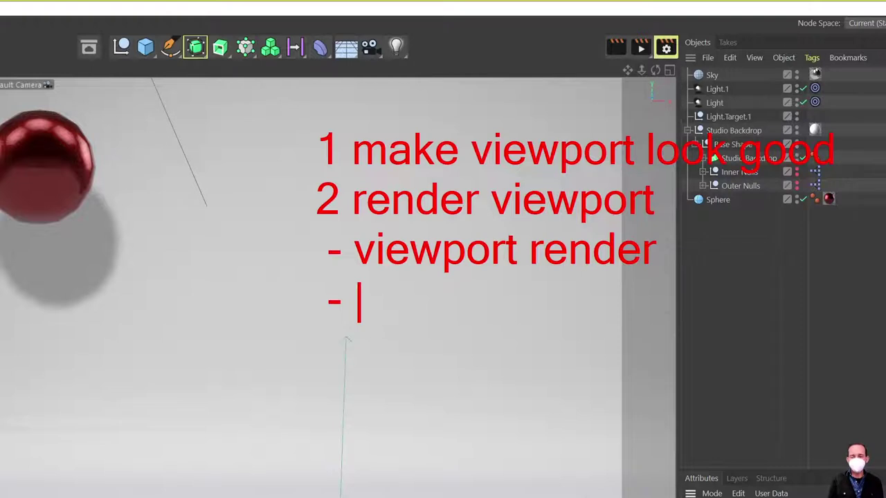
type("make the same ")
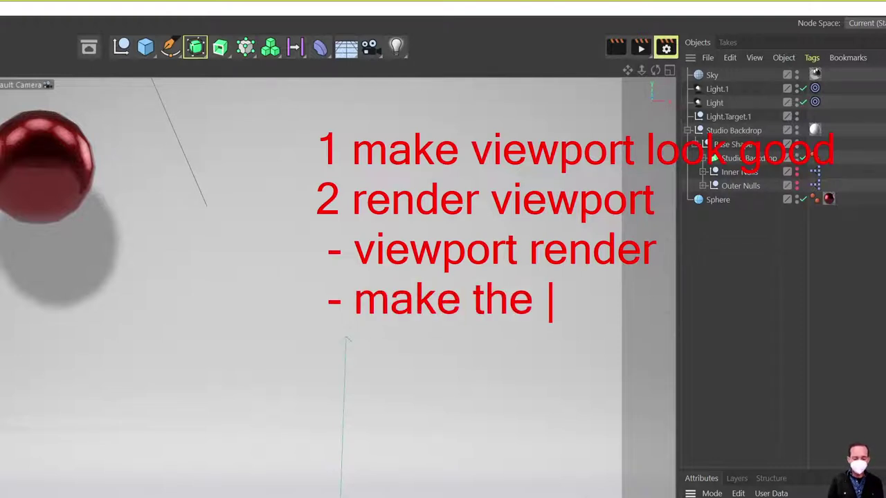
type("adjustments")
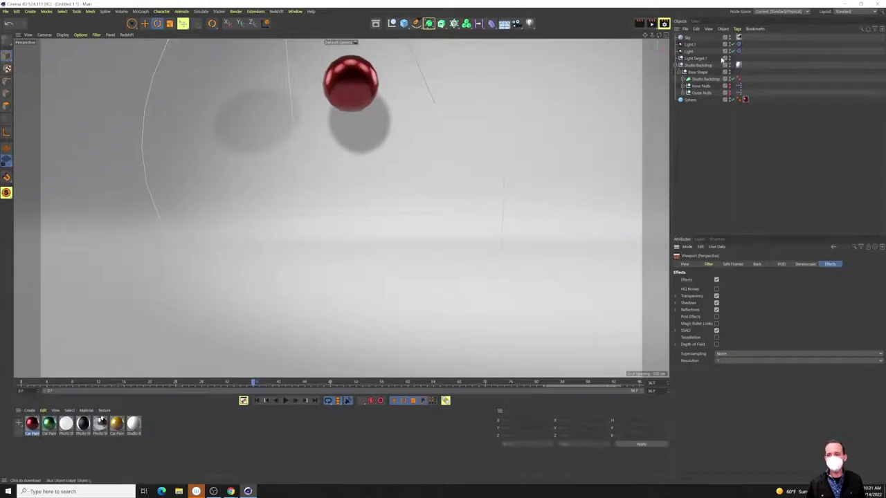
Change the Layer 1 color in the Reflectance channel of the Studio Backdrop Gradient material to a soft pink.
left_click(804, 264)
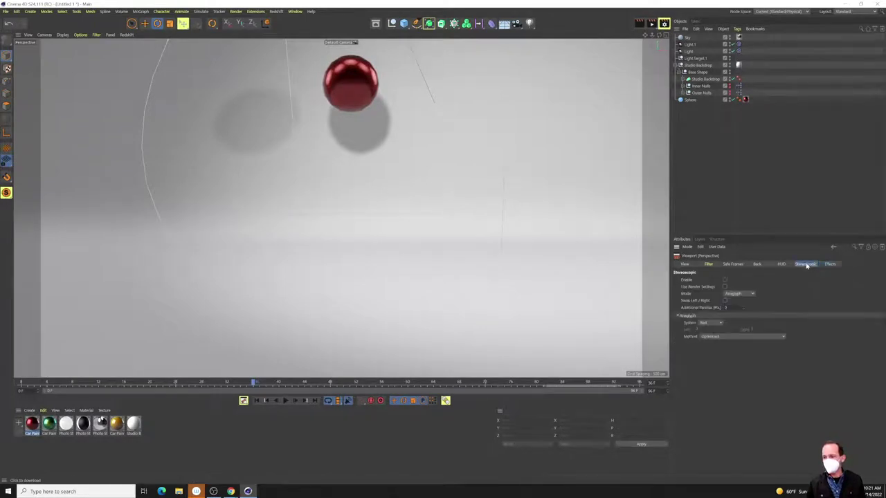
left_click(703, 65)
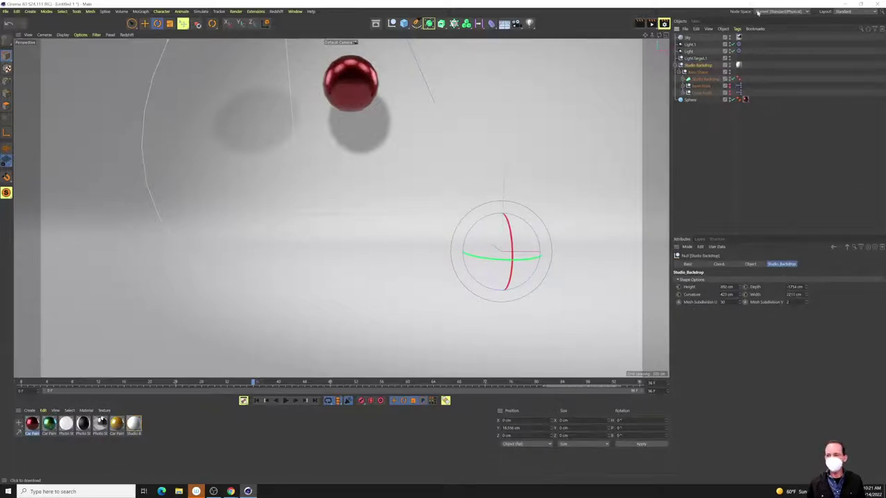
left_click(738, 66)
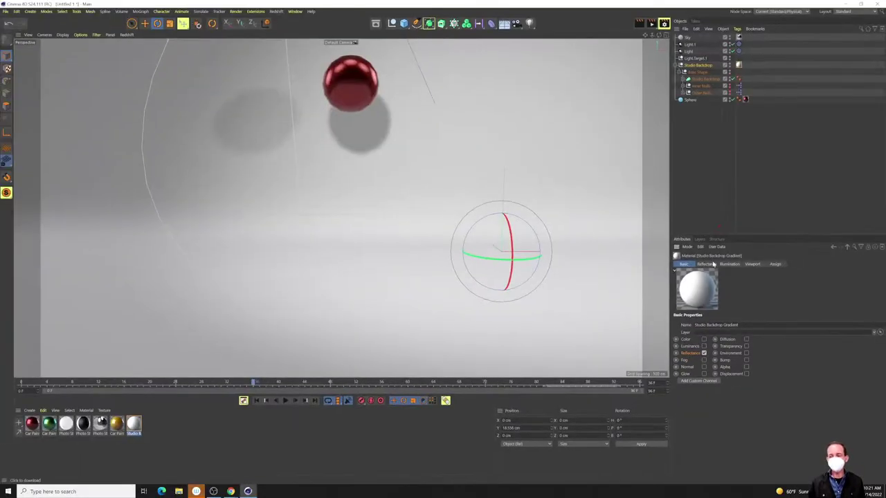
left_click(705, 264)
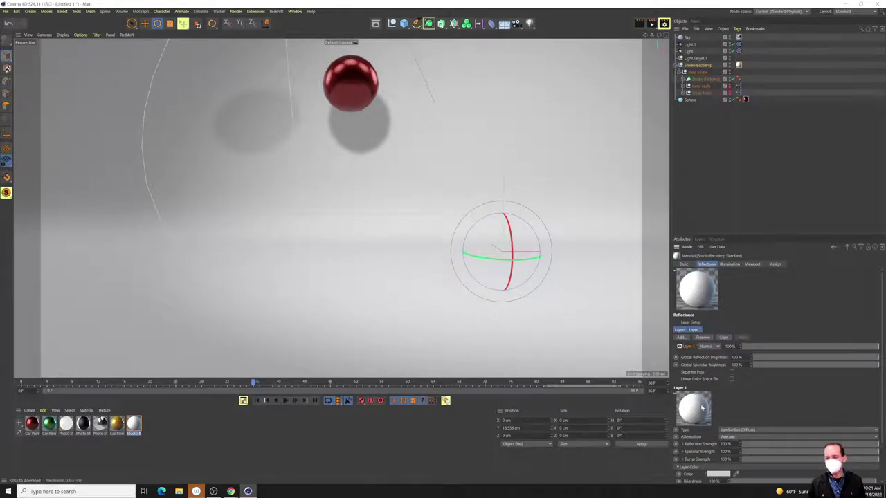
scroll(696, 377, "down", 2)
left_click(718, 428)
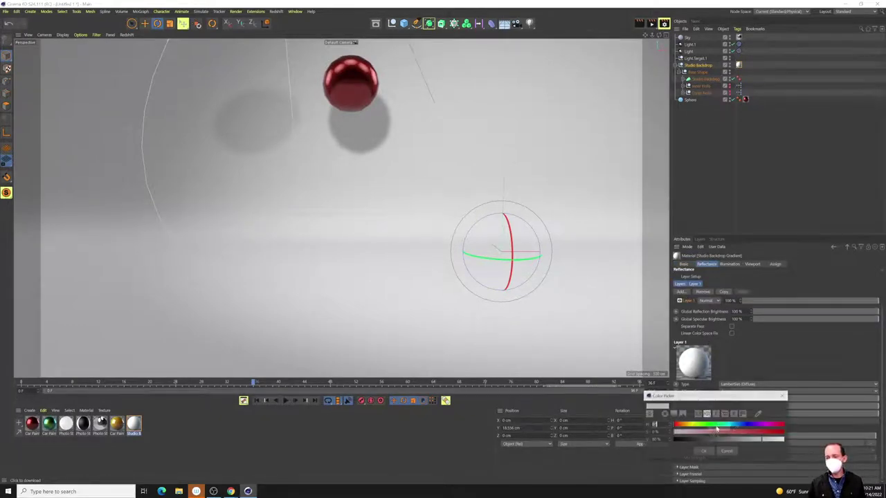
left_click(721, 433)
left_click_drag(721, 433, 744, 433)
left_click(736, 440)
left_click(721, 433)
left_click(756, 440)
left_click(703, 451)
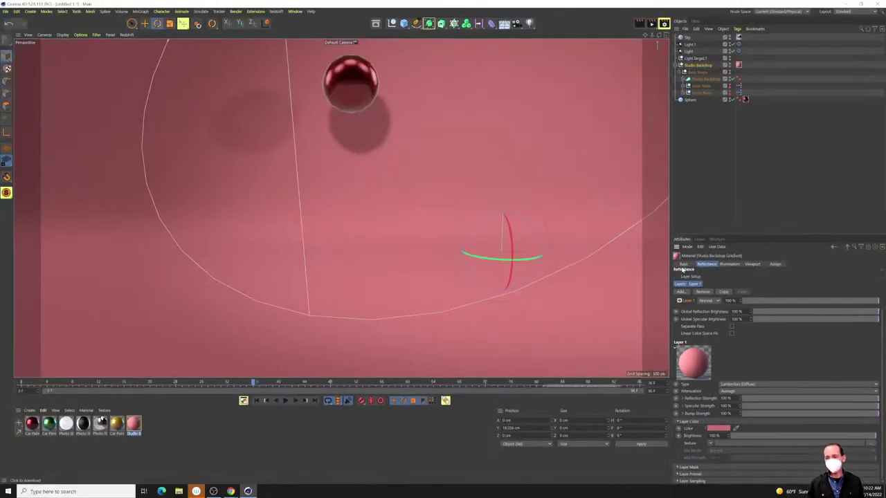
Show the backdrop material's basic channel properties and annotate them with "PBR physically based rendering".
left_click(683, 264)
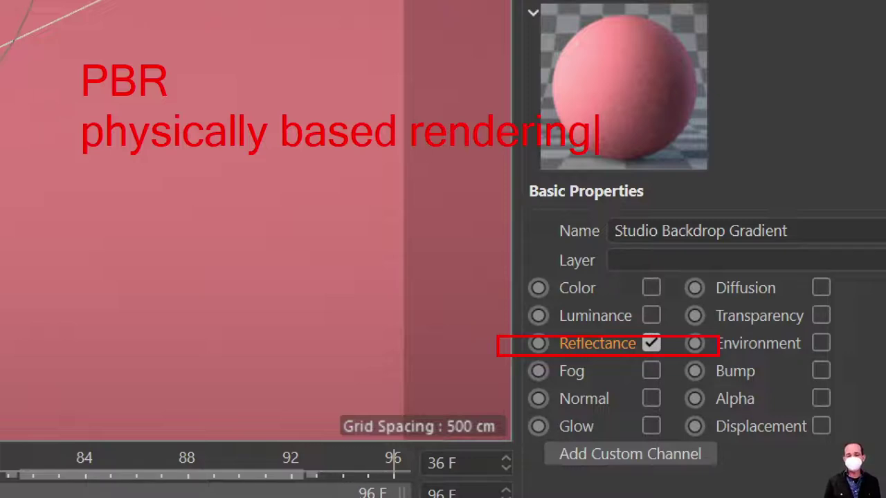
key("Return")
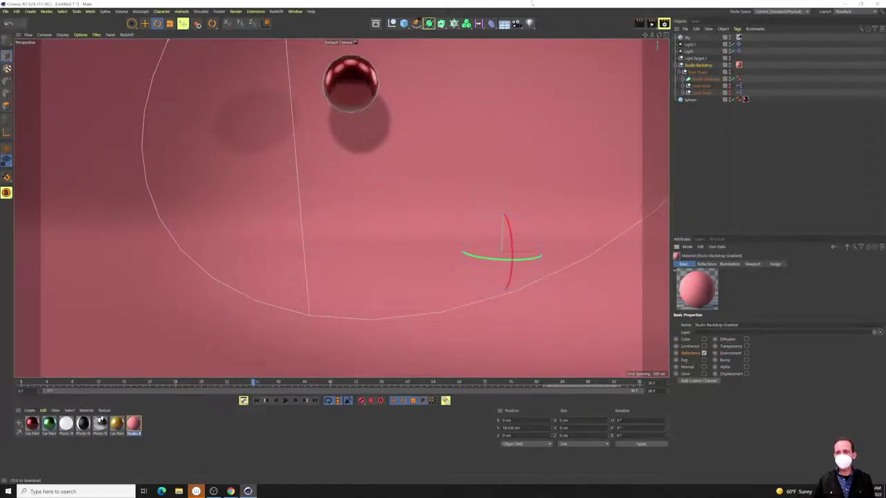
Open the render settings and set the renderer to Viewport Renderer.
left_click(664, 23)
left_click_drag(692, 14, 464, 67)
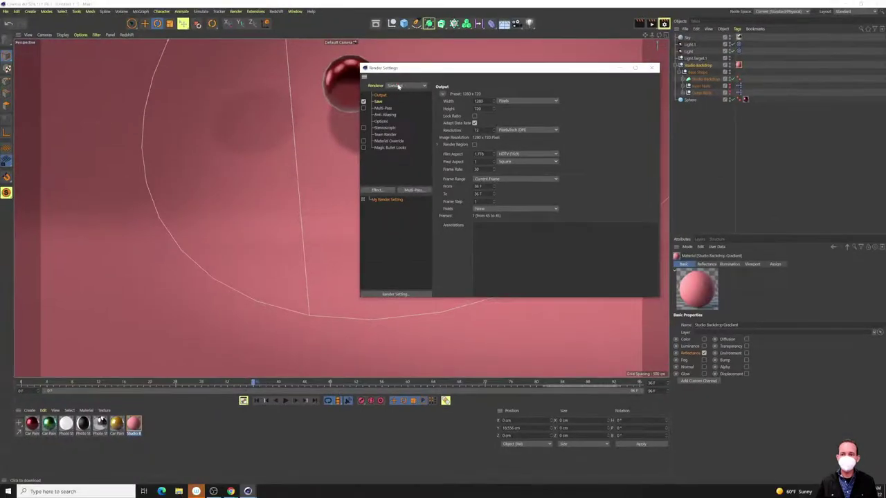
left_click(425, 96)
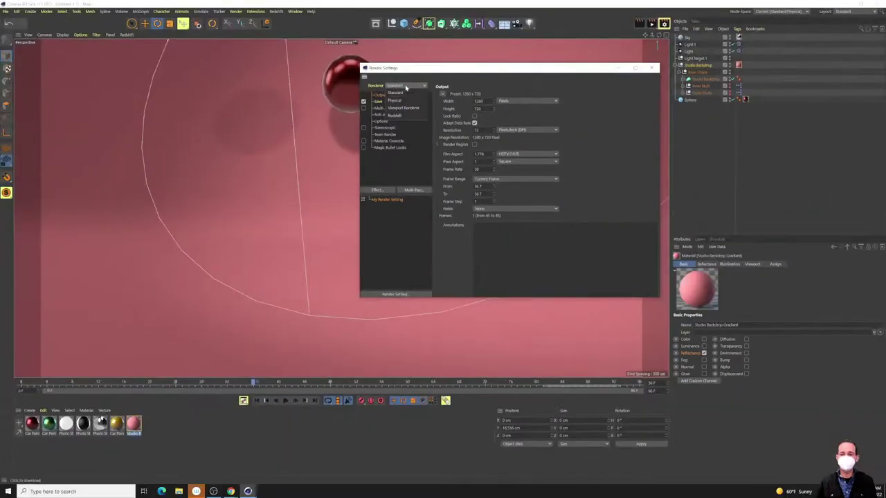
left_click(403, 109)
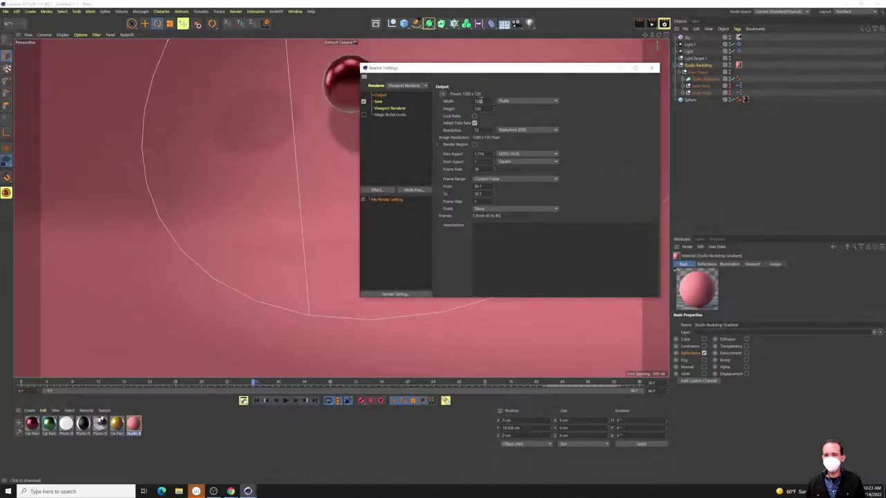
Apply the HDTV 1080 24 film/video preset to the render output.
left_click(443, 94)
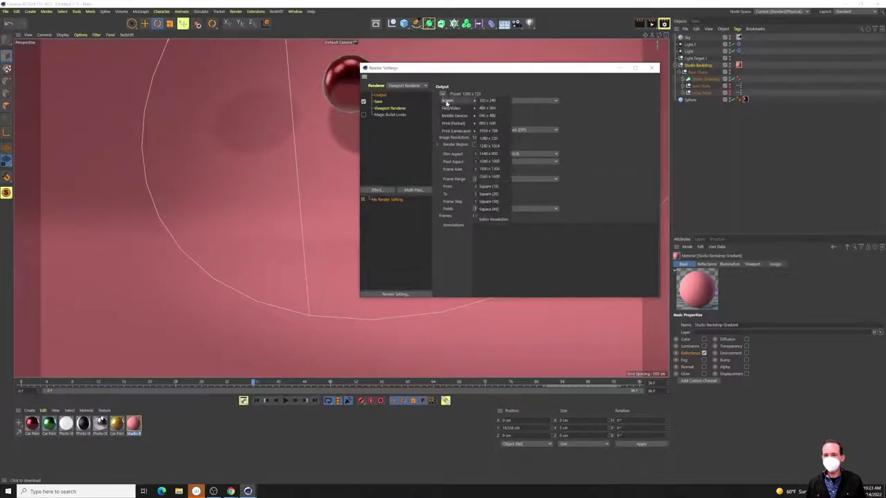
mouse_move(448, 109)
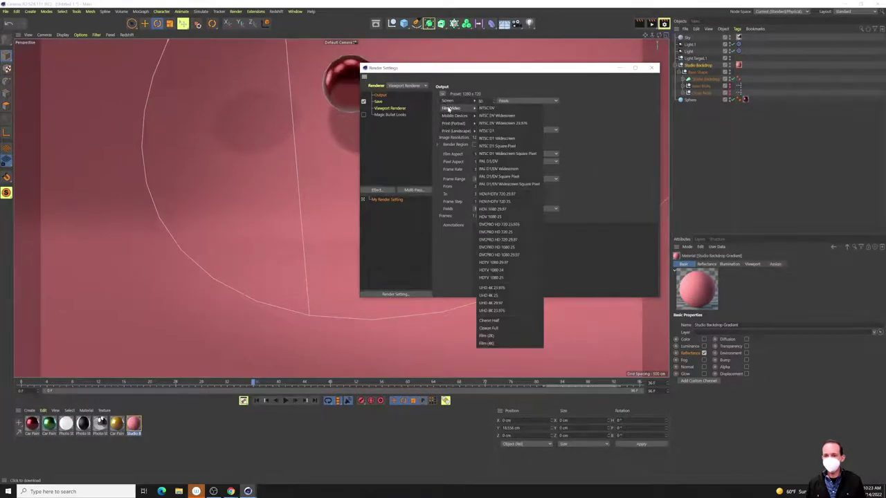
left_click(511, 270)
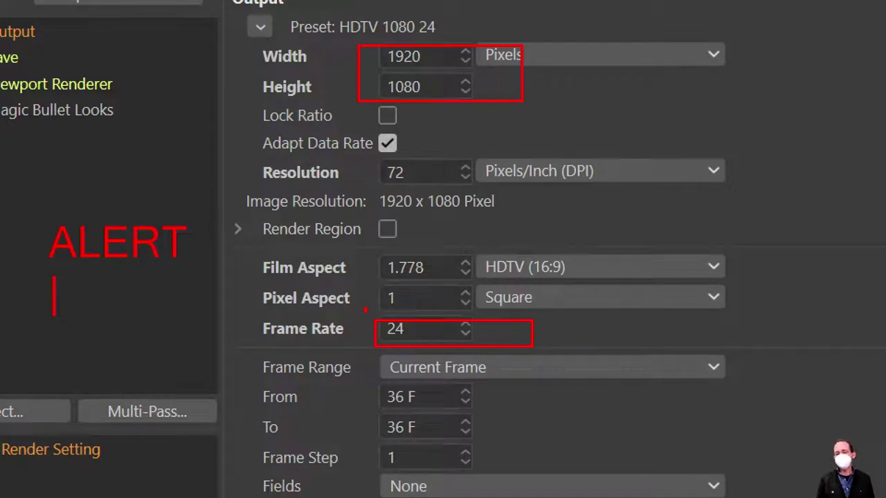
Complete the red ALERT note with "two fps to set", "project" and "render", and mark the Frame Range row with a red box.
type("two f")
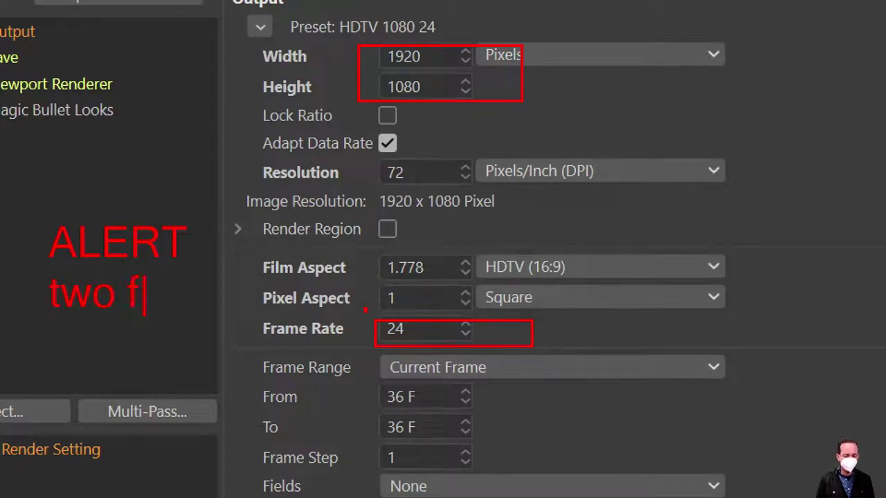
type("ps to set")
key("Return")
type("project")
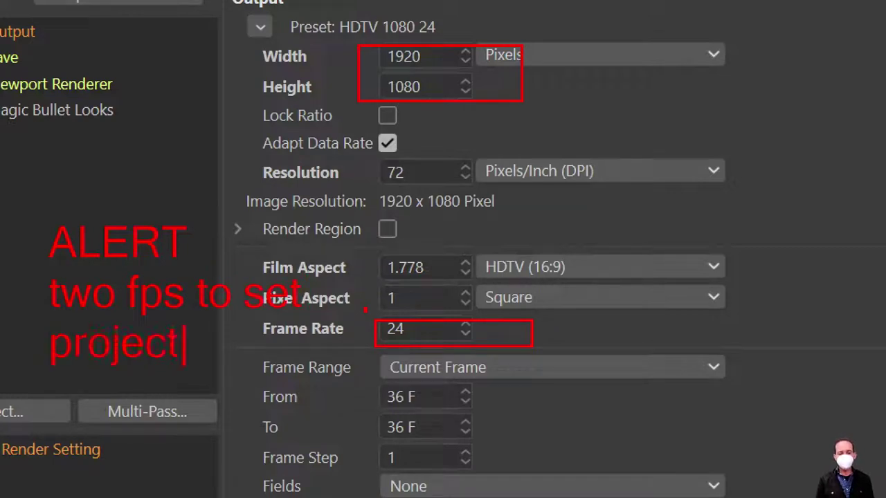
key("Return")
type("render")
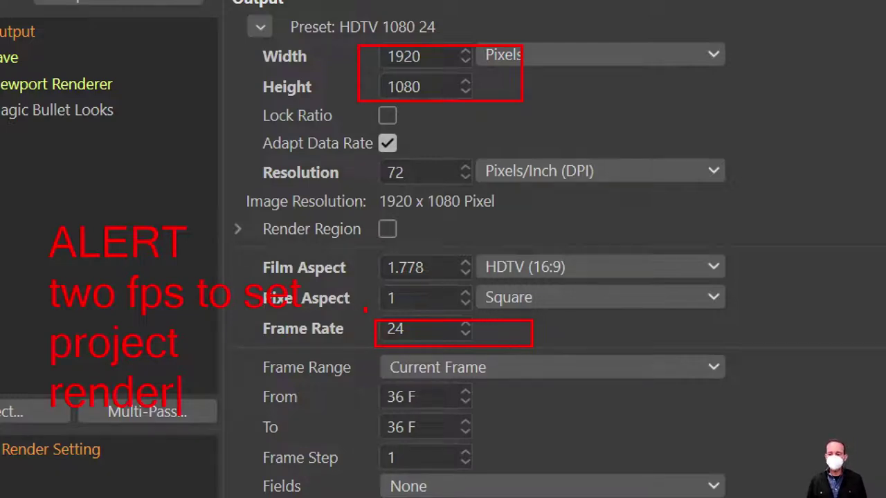
mouse_move(253, 356)
left_mouse_down()
mouse_move(476, 389)
mouse_move(865, 391)
left_mouse_up()
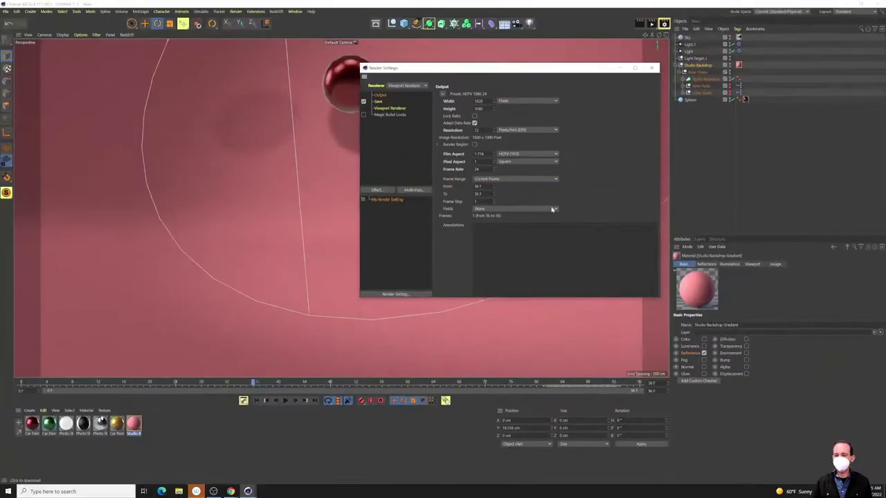
Set the render output's frame range to All Frames.
left_click(512, 179)
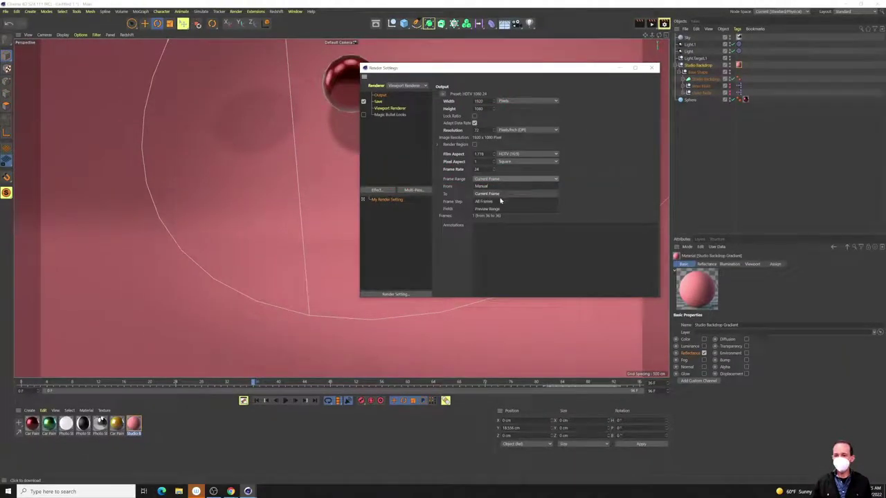
left_click(500, 200)
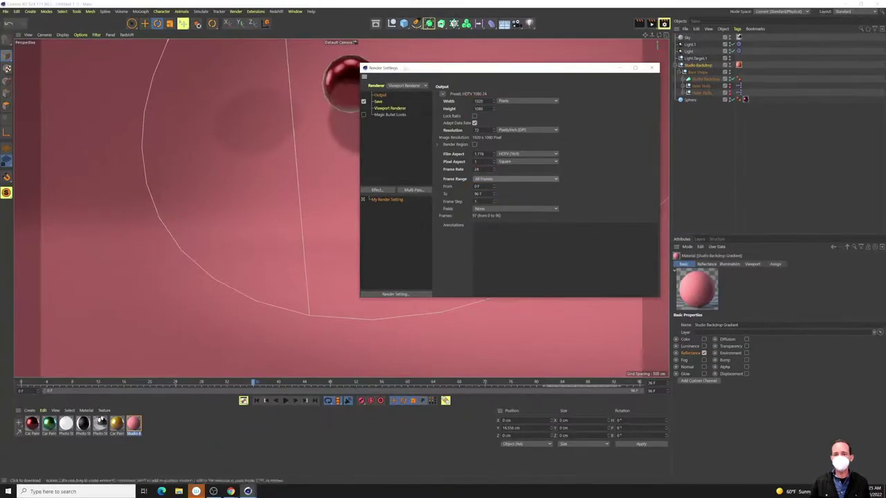
Show the render's Save settings, box the TIF format in red, and write the note "PNG Sequence" and "image sequence".
left_click(389, 108)
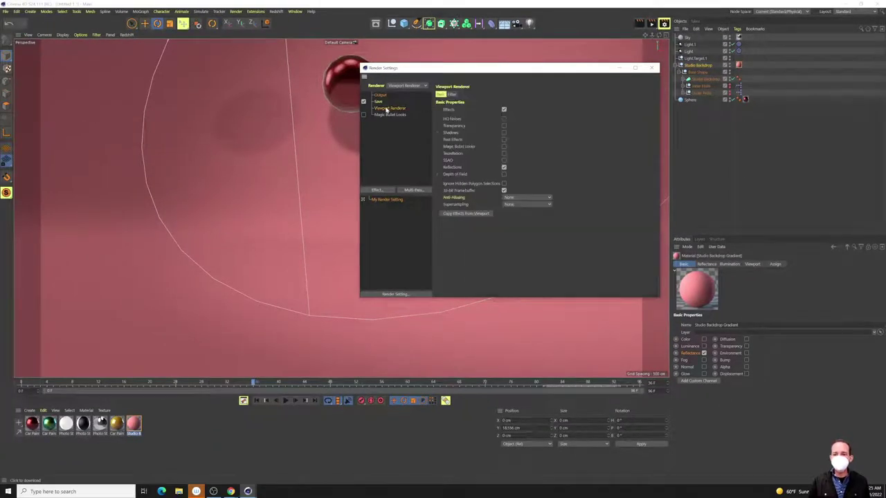
left_click(379, 102)
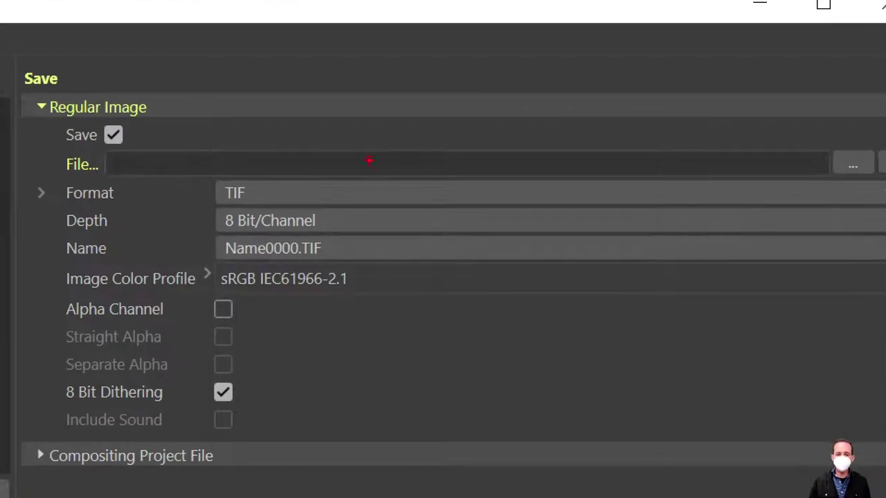
left_click_drag(182, 178, 282, 206)
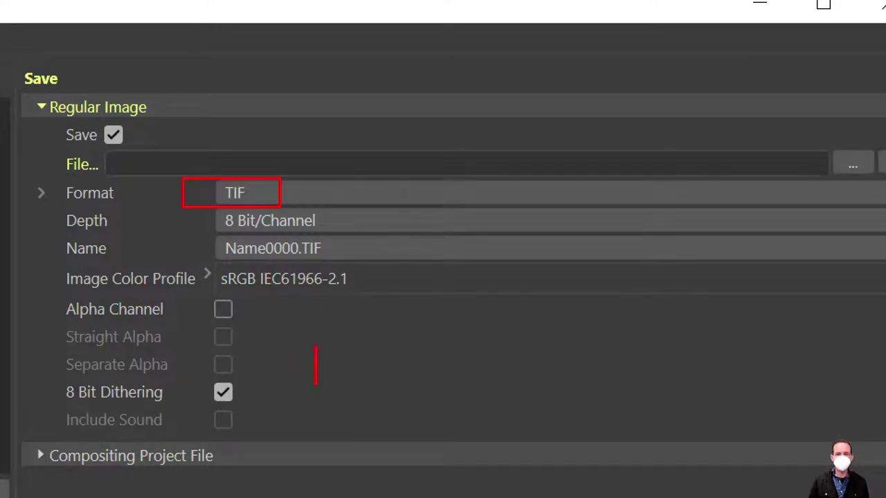
type("PNG ")
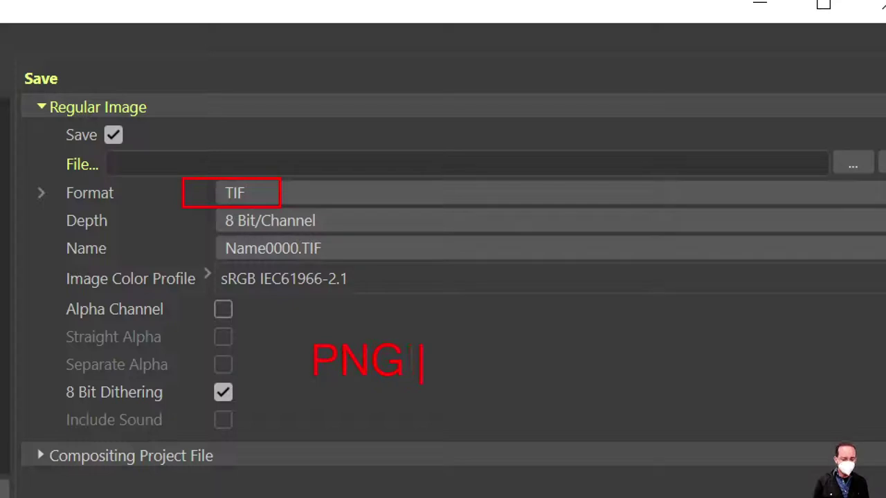
type("Sequence")
key("Return")
type("image seque")
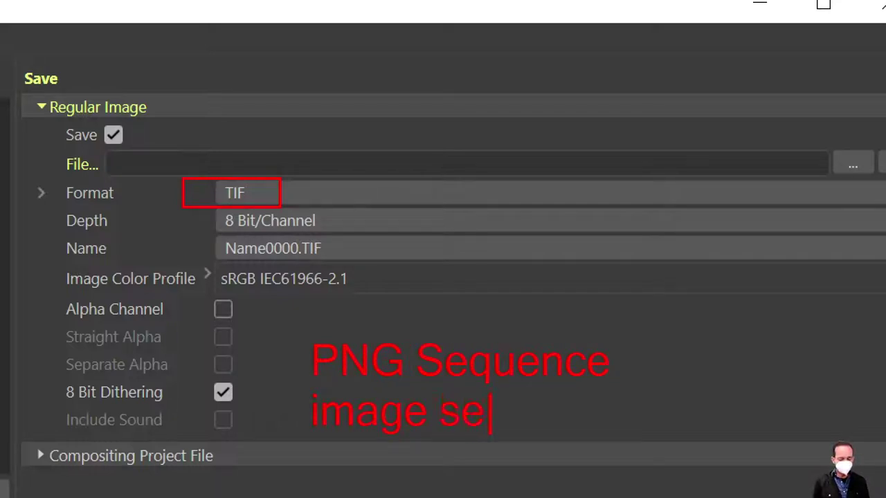
type("nce")
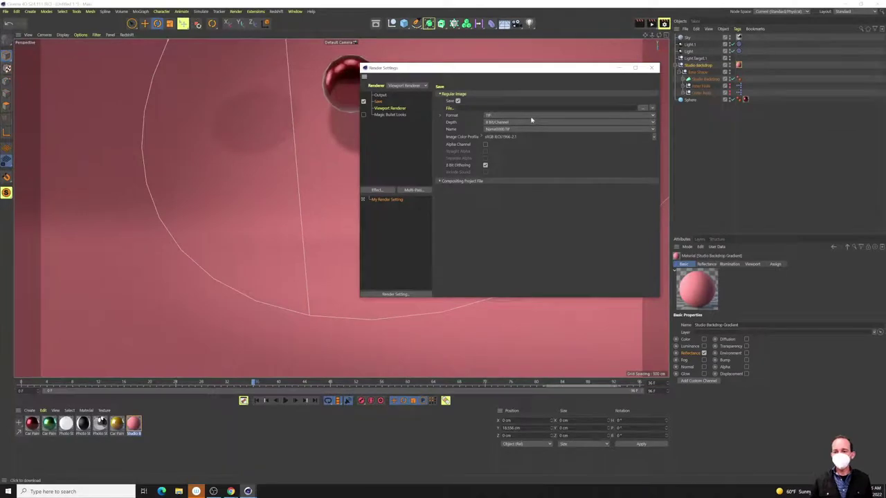
Set the saved image format to PNG.
left_click(405, 196)
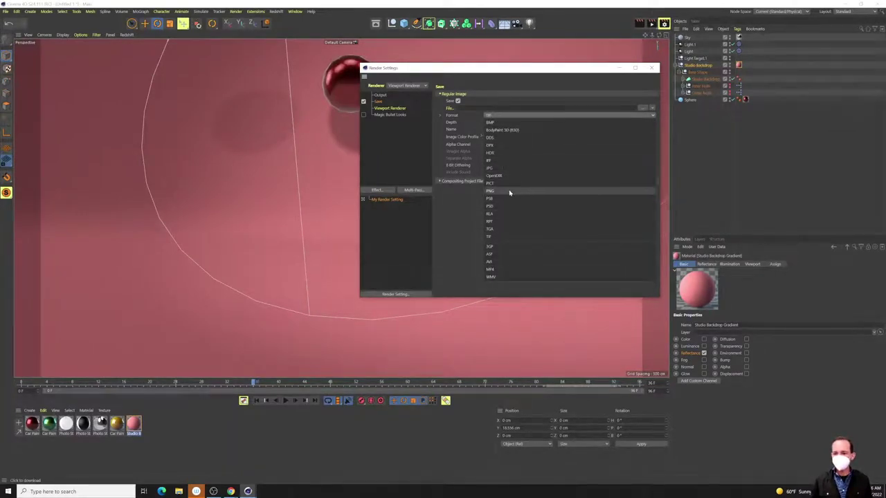
left_click(510, 191)
Reopen the image format list and write "render a movie - failure" as point 2 of the red note.
left_click(507, 116)
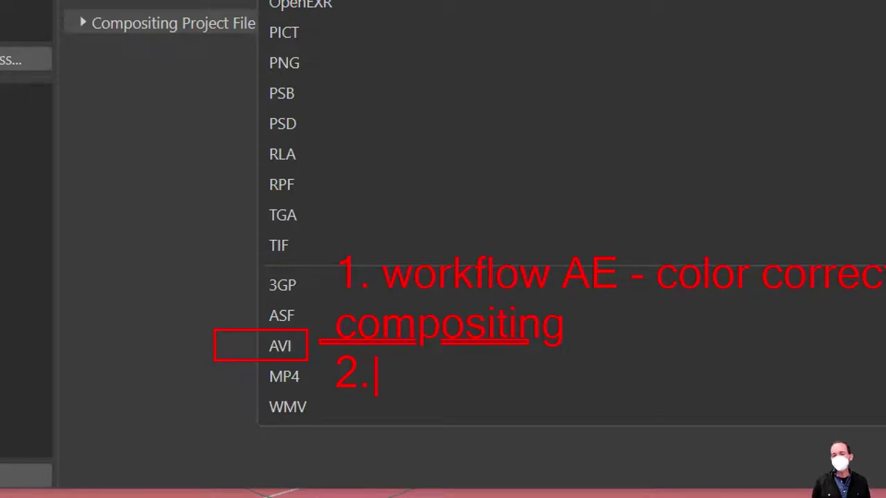
type("render")
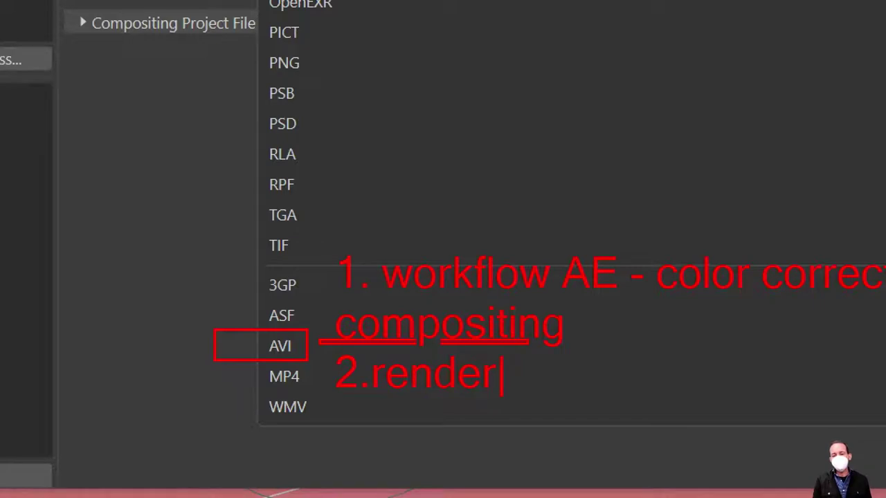
type(" a movi")
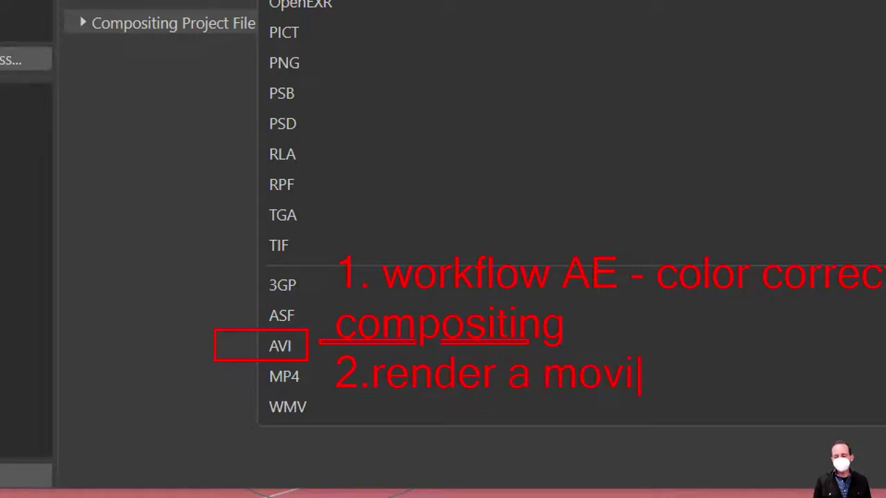
type("e - failu")
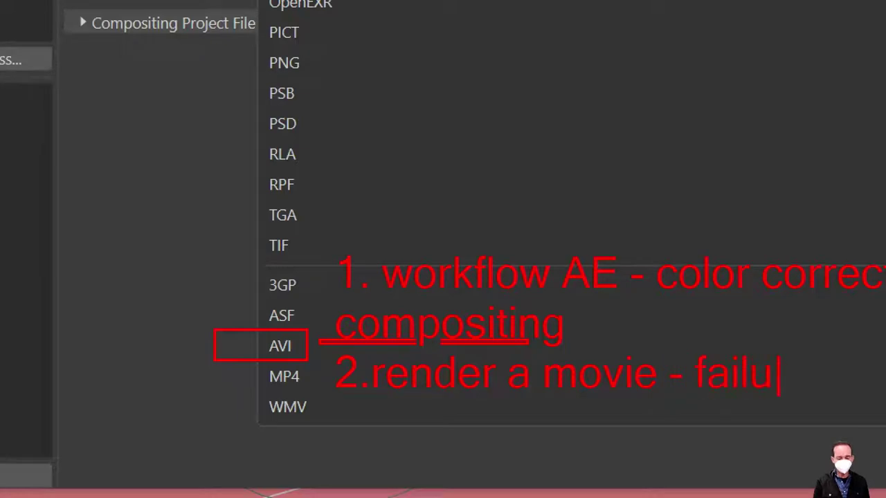
type("re")
key("Return")
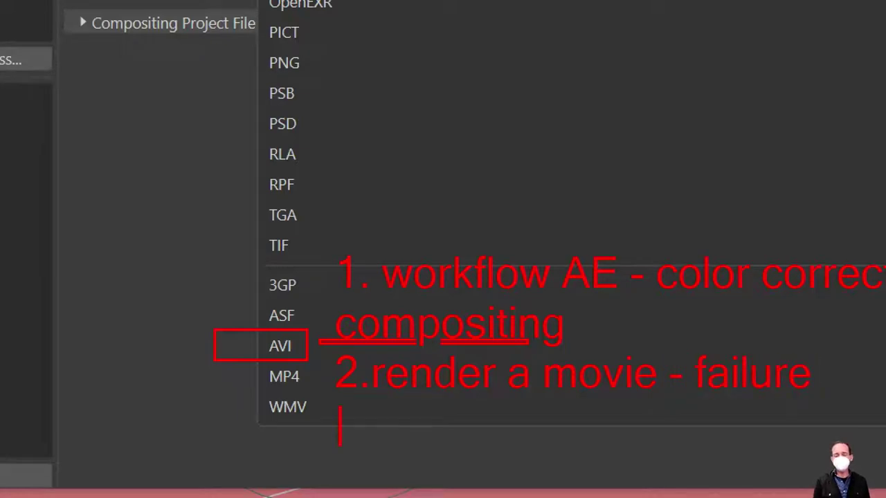
Add the lines "lose the entire render" and "png sequence - pick up" to the red note, then close the annotation.
type("lose the entire render")
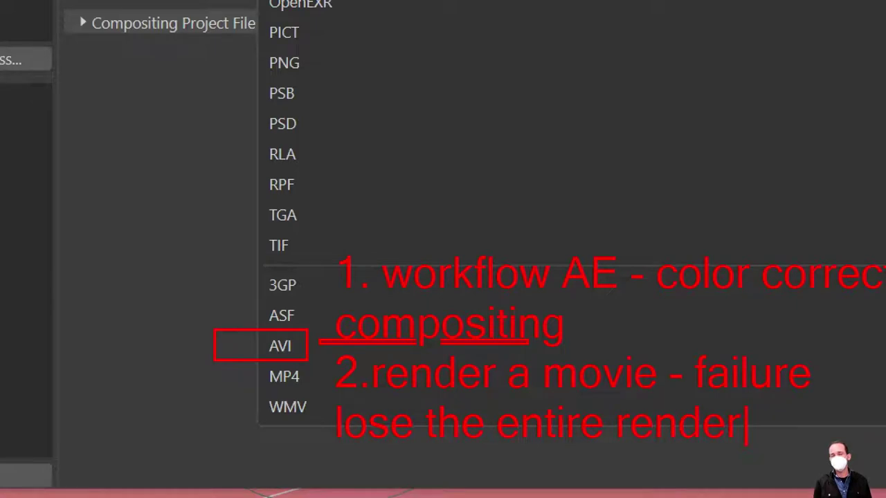
key("Return")
type("pn")
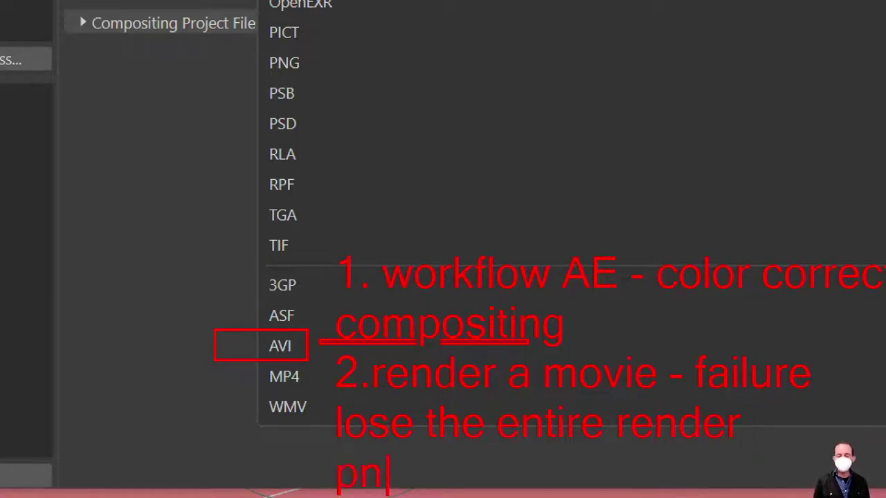
type("g sequ")
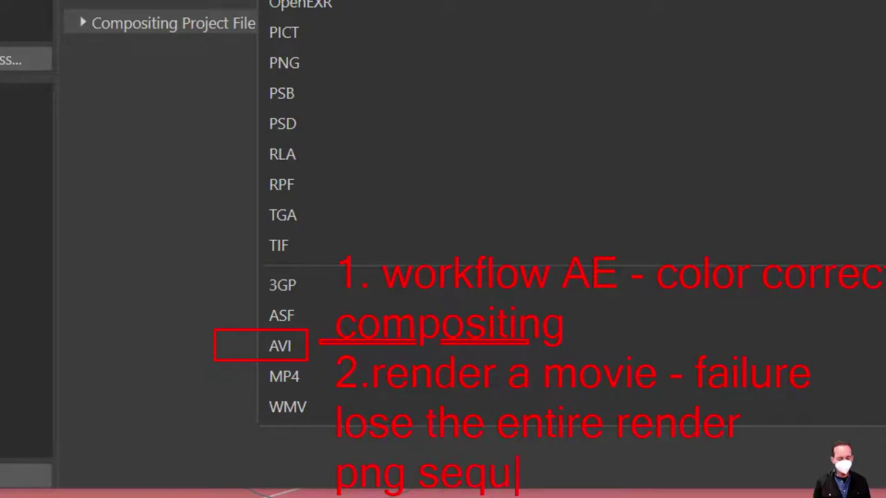
type("ence - pcoik")
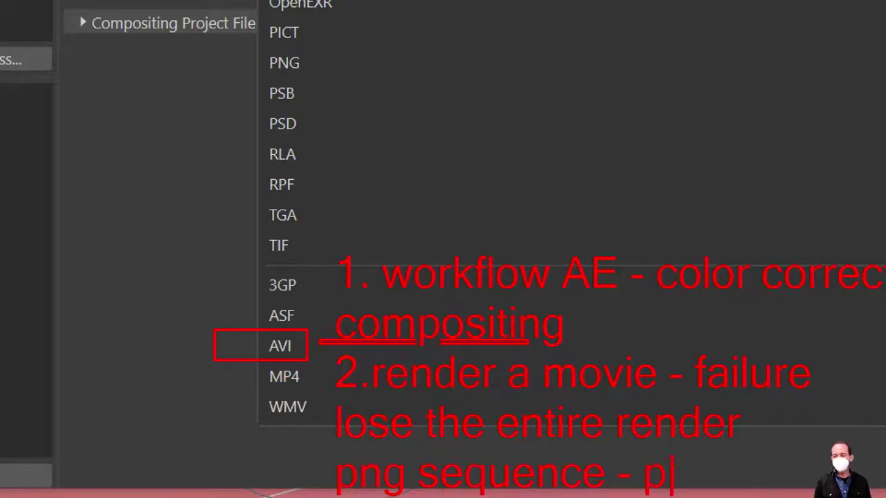
key("BackSpace")
key("BackSpace")
key("BackSpace")
key("BackSpace")
type("ick up")
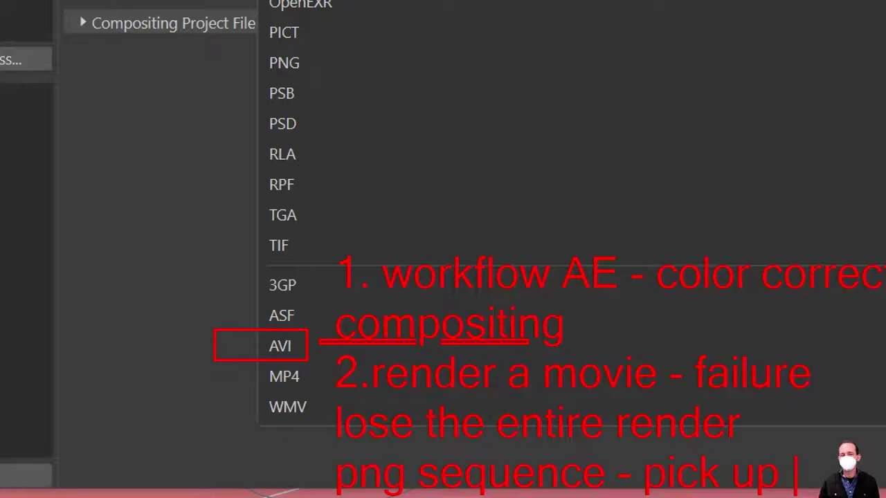
key("Escape")
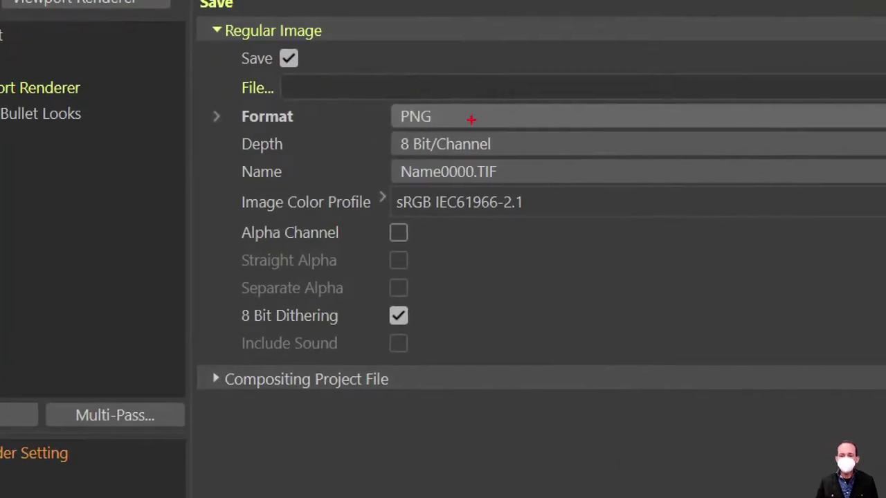
Box the Name row in red, underline the parts of Name0000.TIF, and box the PNG format.
left_click_drag(227, 160, 540, 185)
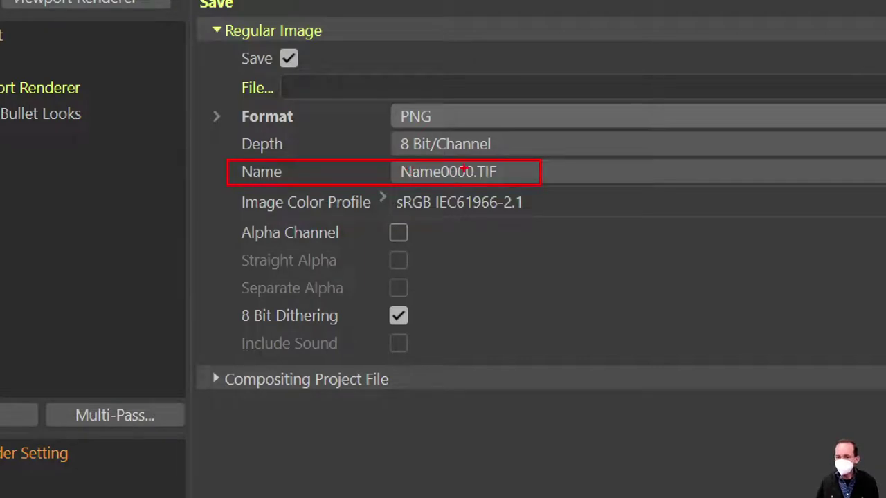
left_click_drag(400, 175, 476, 179)
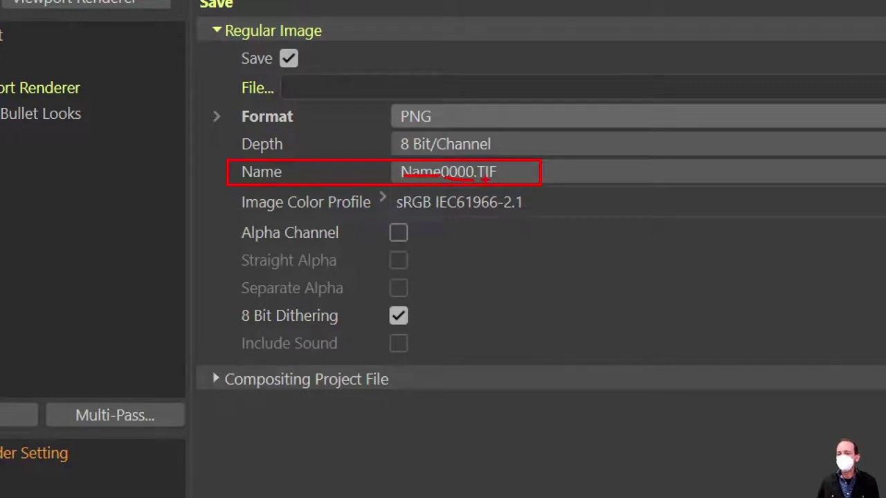
left_click_drag(487, 179, 506, 183)
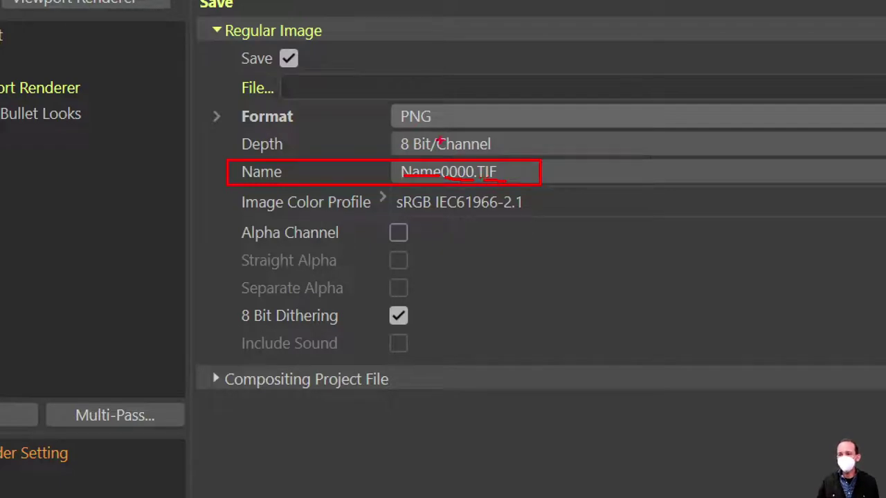
left_click_drag(375, 99, 457, 130)
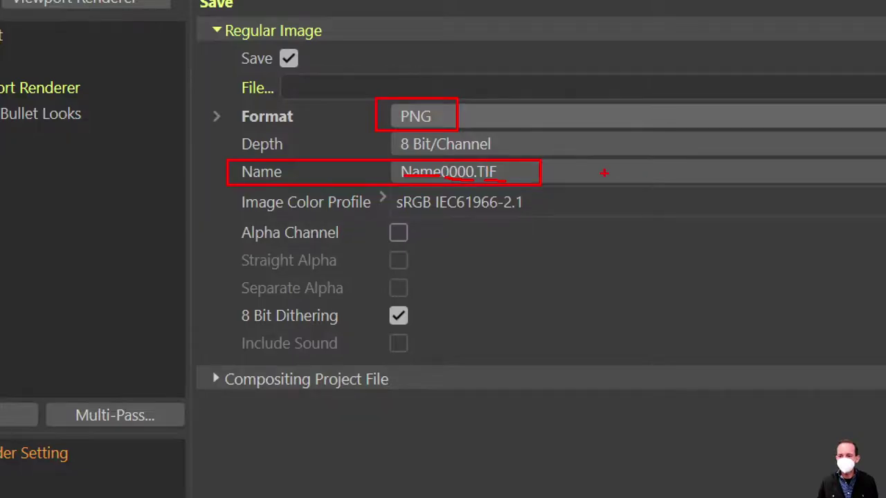
key("Escape")
Check the file naming patterns and name the render's output file "test bounce".
left_click(526, 130)
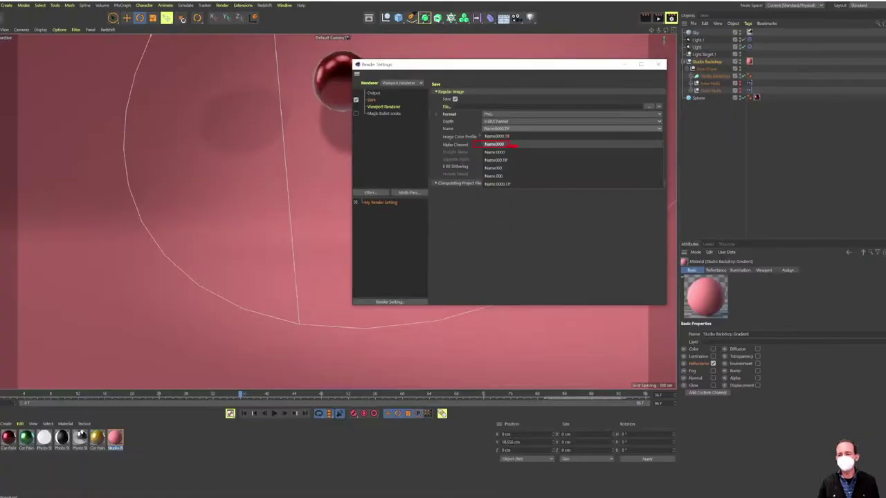
left_click(454, 118)
left_click(460, 108)
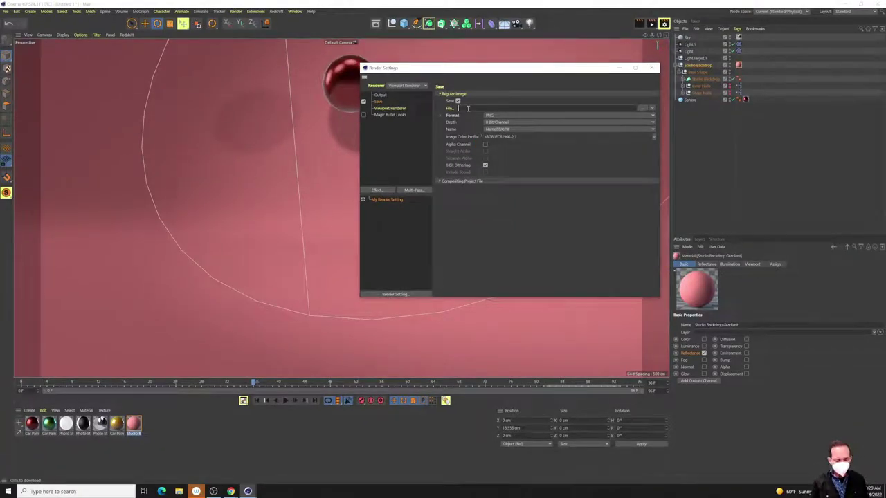
type("test")
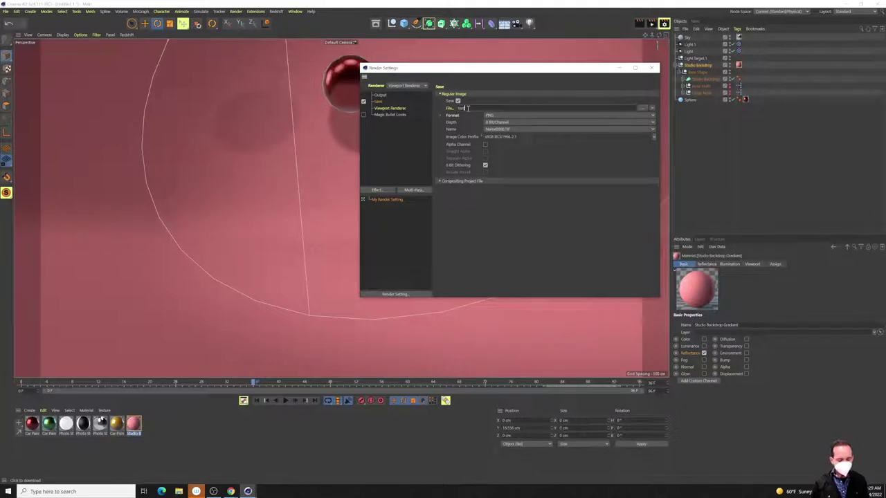
type(" rend")
type("e")
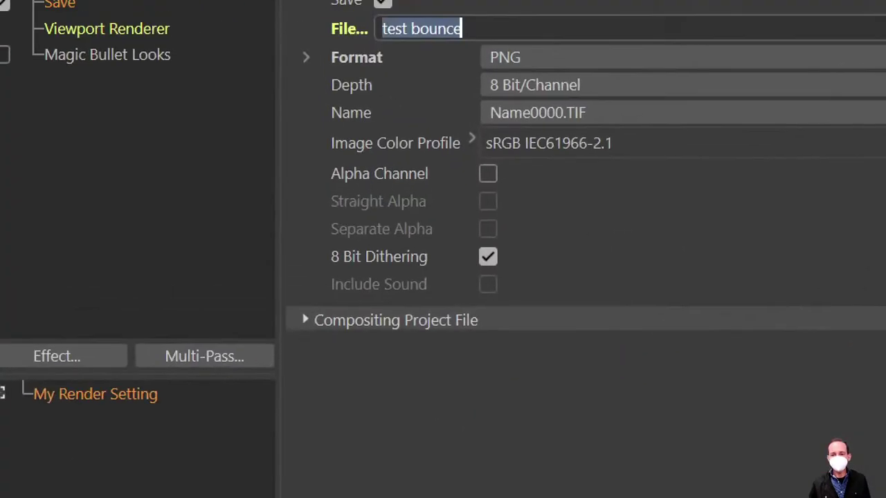
Box the Alpha Channel option in red and write the note "IS THERE TRANSPARENCY?" beneath the save settings.
mouse_move(325, 156)
left_mouse_down()
mouse_move(435, 194)
mouse_move(570, 195)
left_mouse_up()
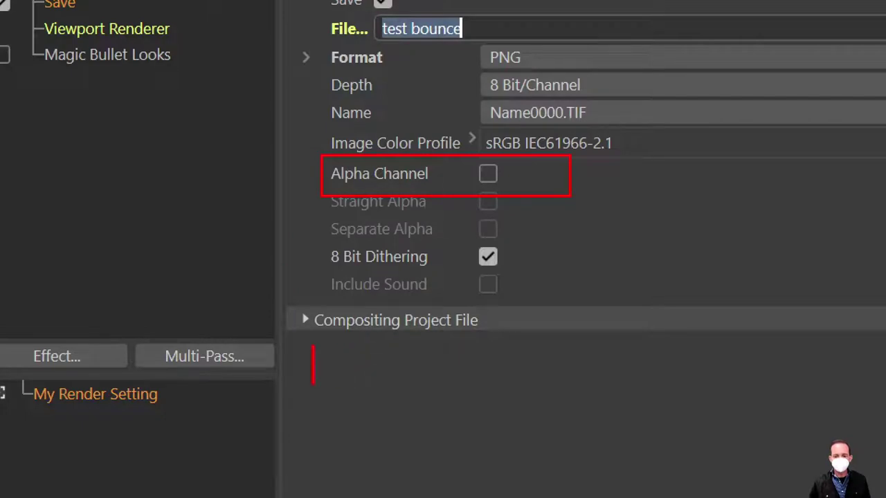
type("I")
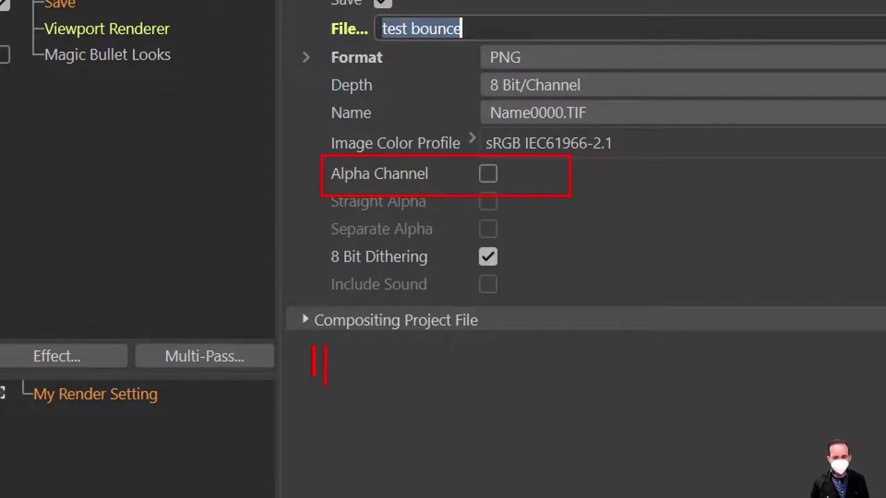
type("S THERE TRA")
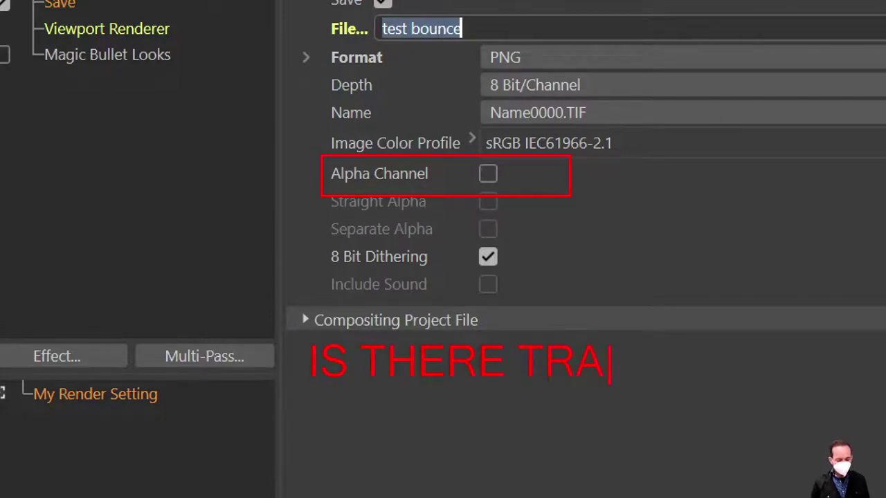
type("NSPARENCY")
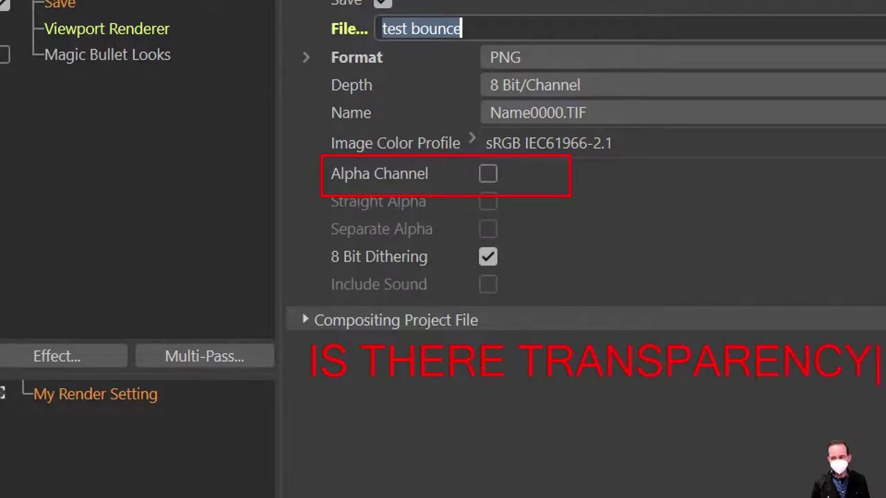
type("?")
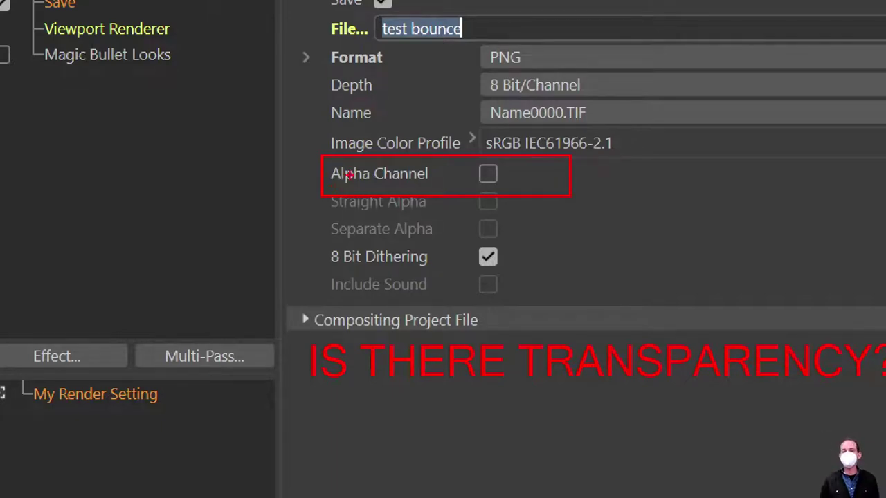
Draw a red check mark over Alpha Channel, close the annotation, and enable the alpha channel for the saved images.
mouse_move(482, 169)
left_mouse_down()
mouse_move(498, 187)
mouse_move(510, 181)
mouse_move(630, 78)
left_mouse_up()
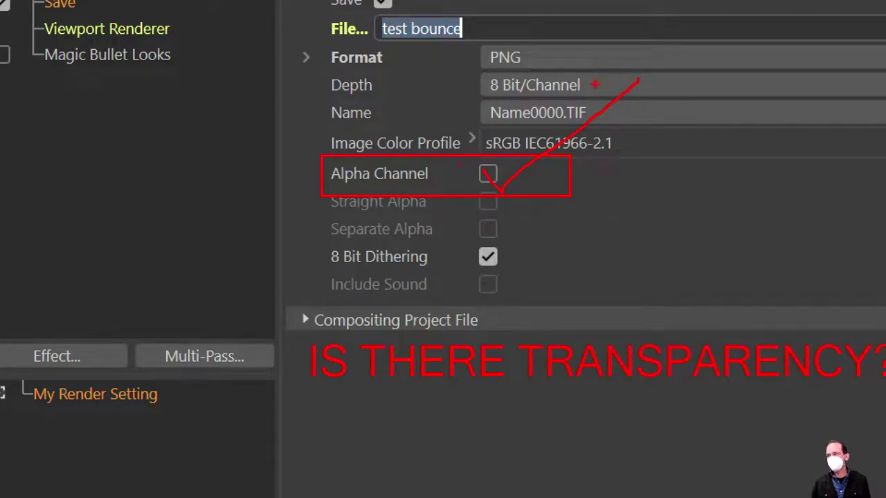
key("Escape")
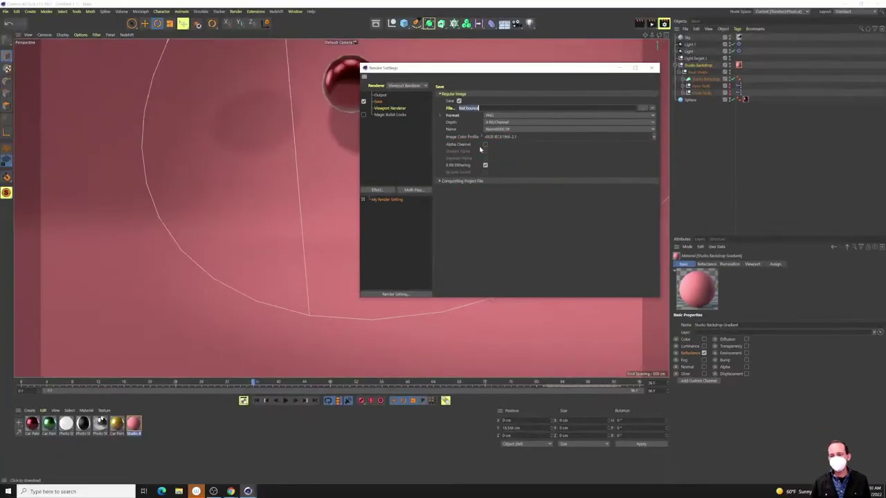
left_click(485, 144)
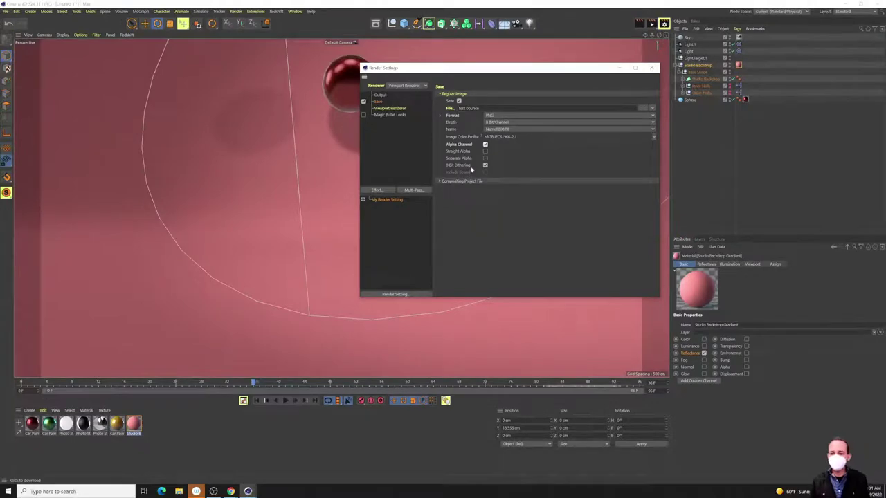
Compare the Viewport Renderer's effect options with the perspective viewport's Effects settings, marking both in red.
left_click(388, 108)
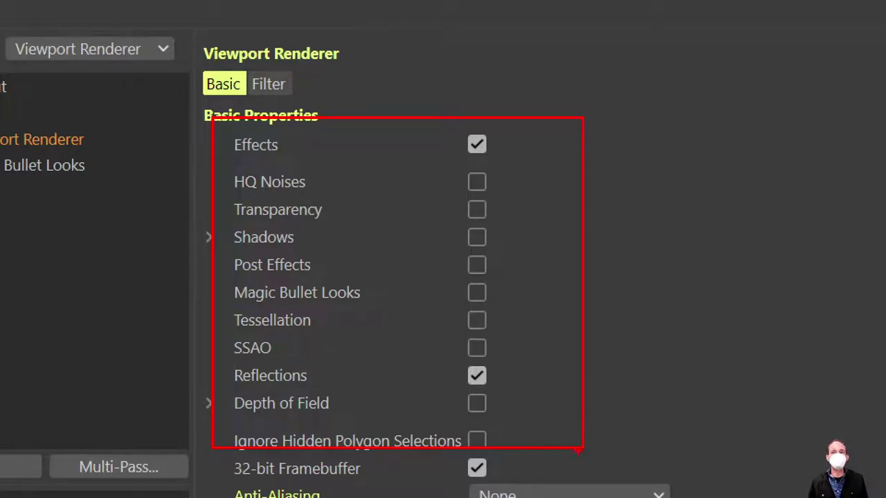
left_click_drag(444, 359, 440, 166)
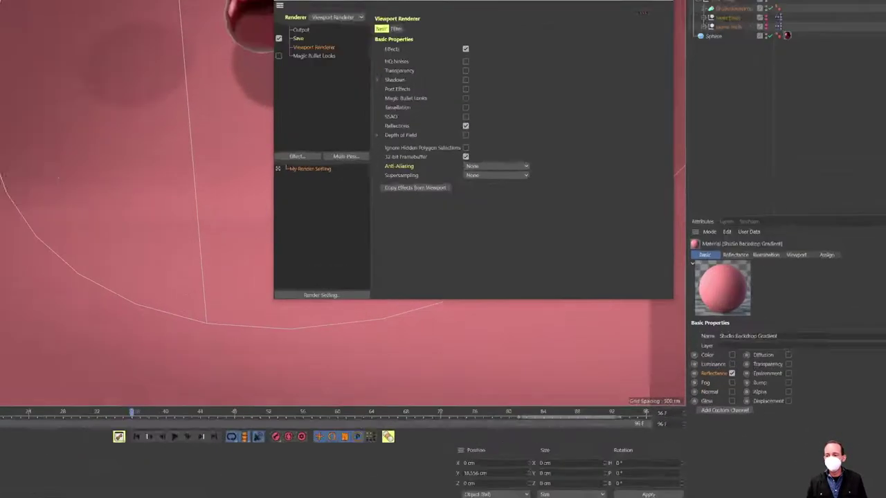
key("shift+v")
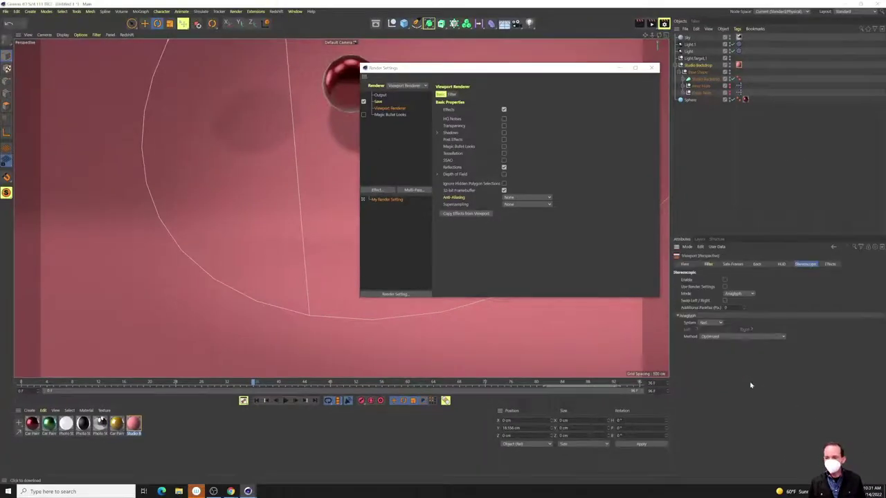
left_click(832, 265)
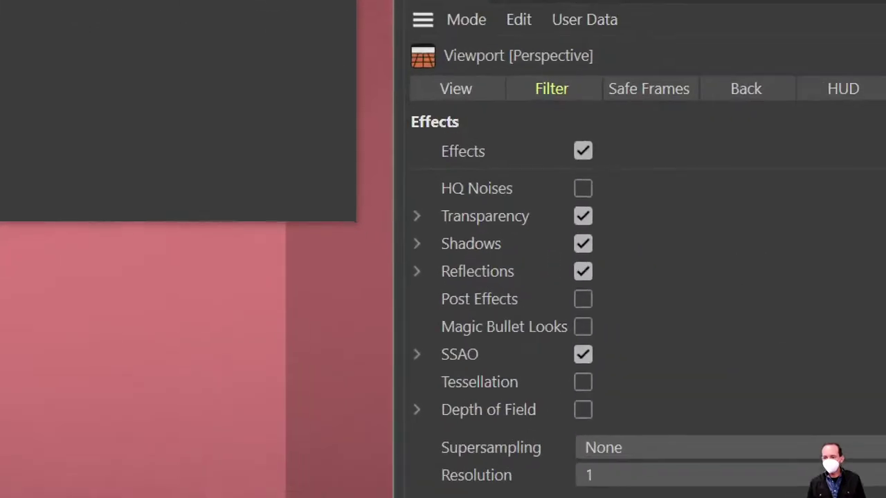
mouse_move(534, 62)
left_mouse_down()
mouse_move(456, 474)
mouse_move(569, 120)
left_mouse_up()
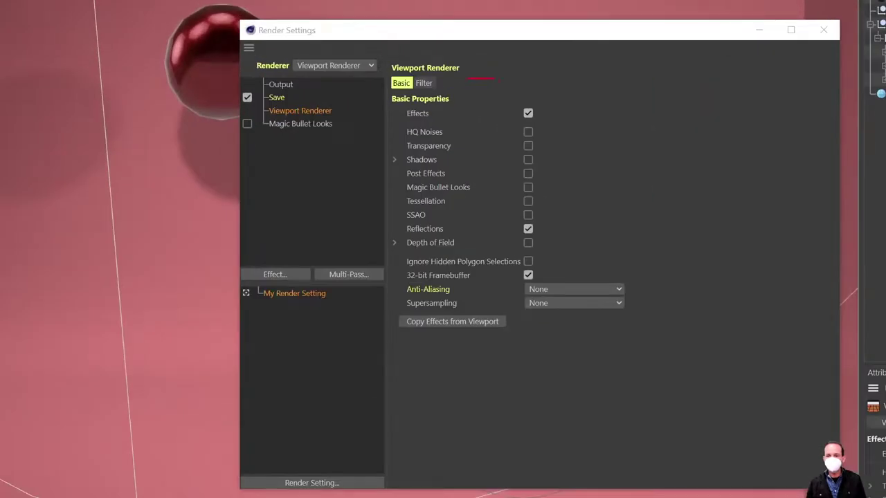
left_click_drag(468, 79, 543, 81)
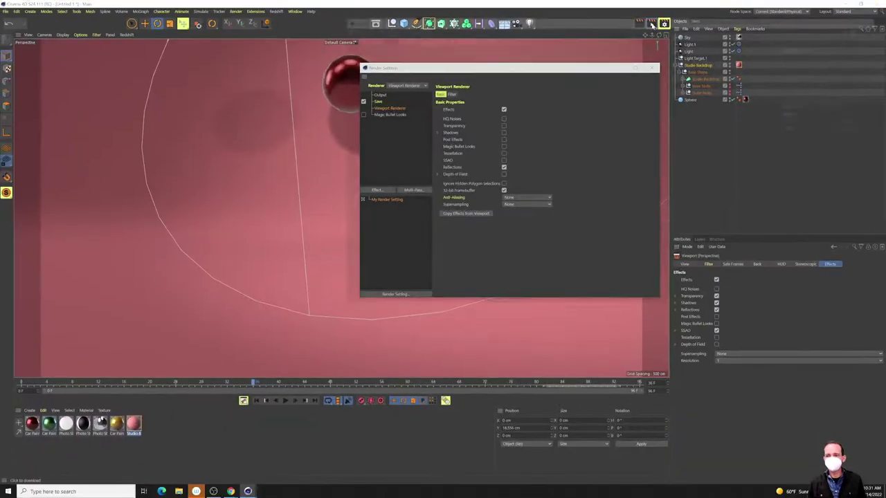
Render the animation to the Picture Viewer and zoom out to show the whole frame.
left_click(651, 47)
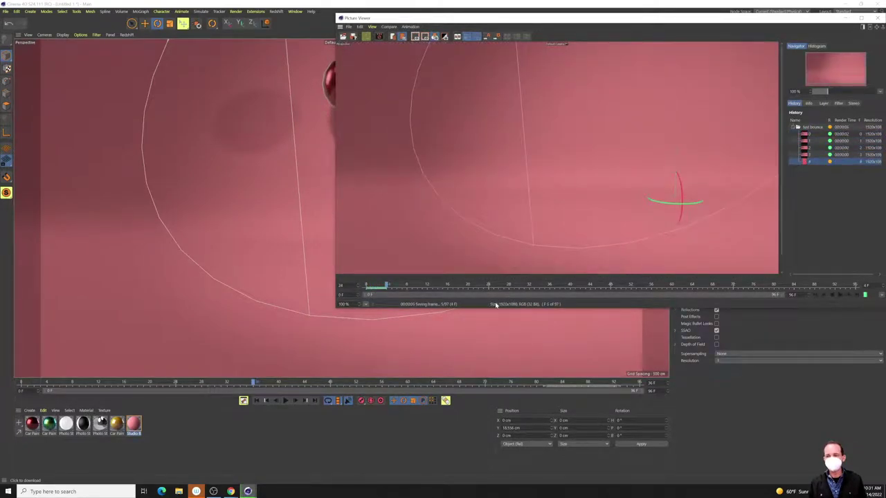
scroll(580, 148, "down", 2)
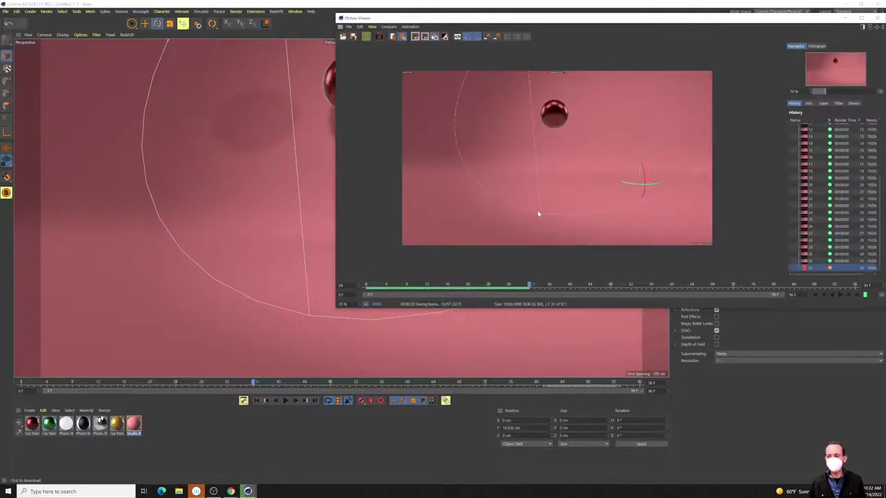
Stop the running render and close the Picture Viewer.
left_click_drag(805, 22, 763, 29)
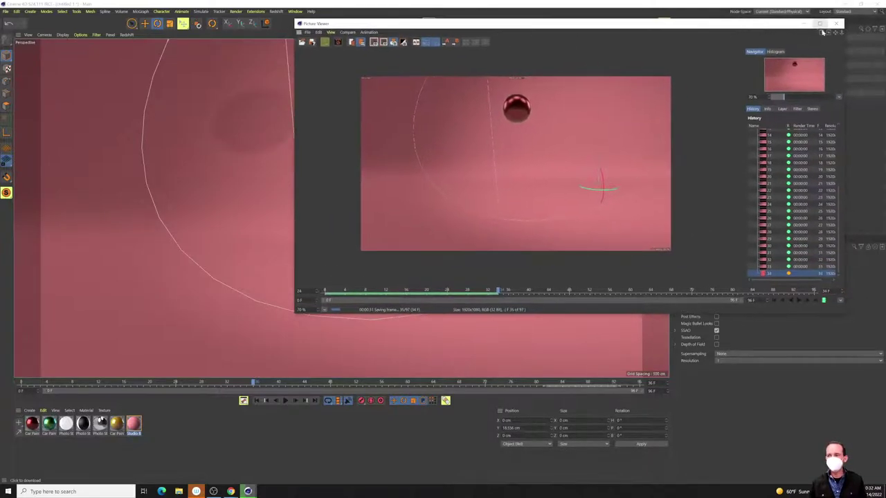
left_click(836, 23)
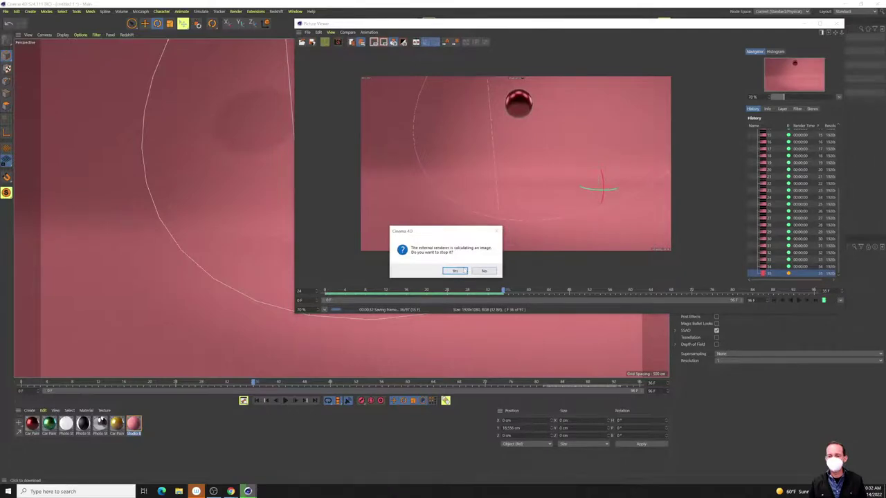
left_click(454, 270)
Circle the Viewport Renderer's basic properties in red and copy the effects from the viewport into them.
key("ctrl+b")
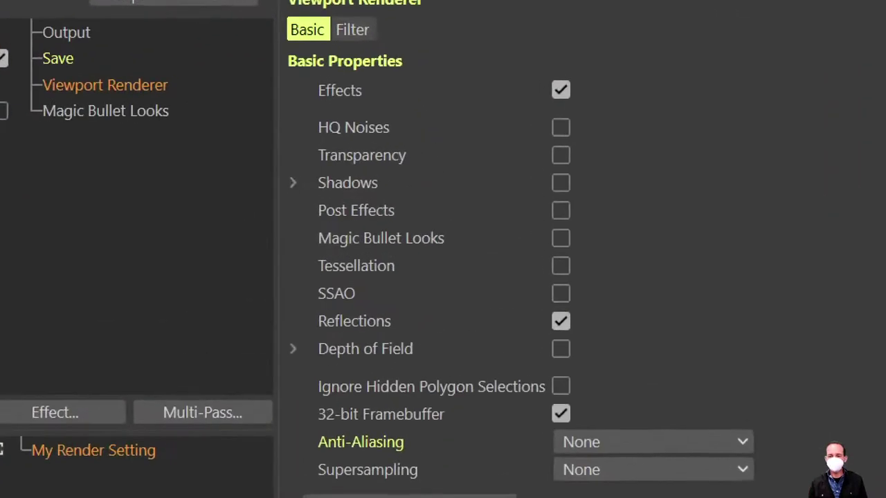
mouse_move(313, 15)
left_mouse_down()
mouse_move(857, 104)
mouse_move(287, 17)
left_mouse_up()
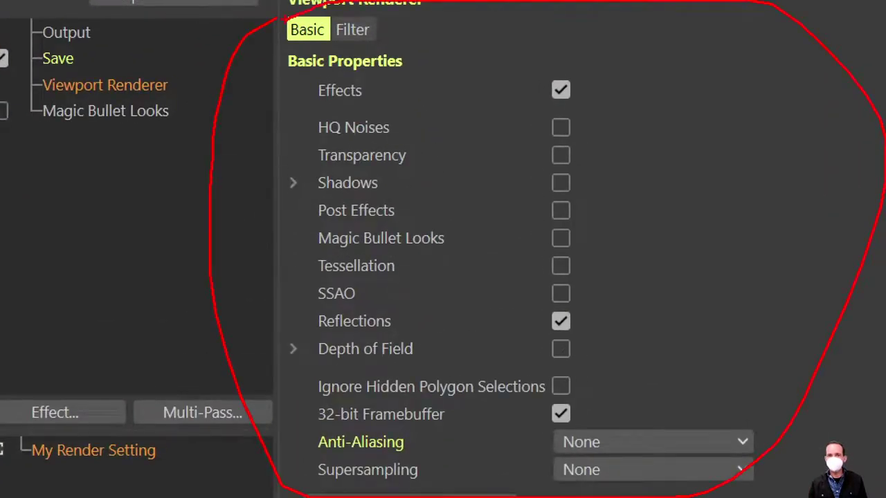
key("Escape")
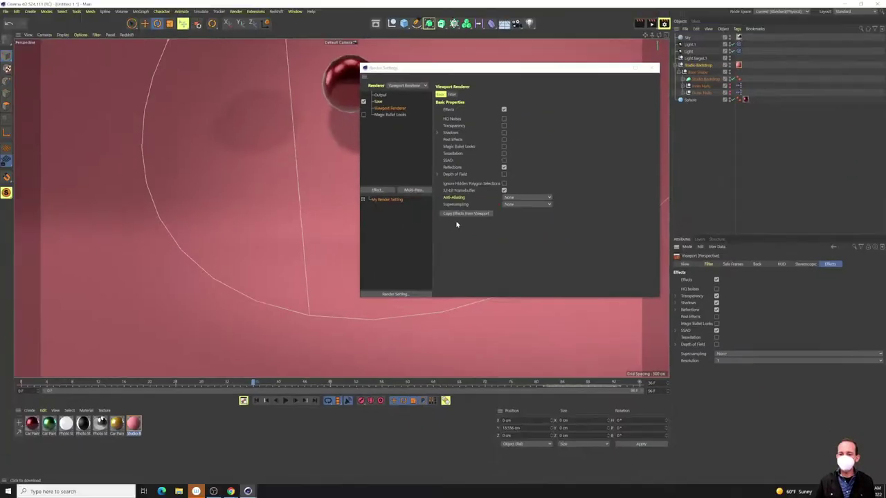
left_click(458, 214)
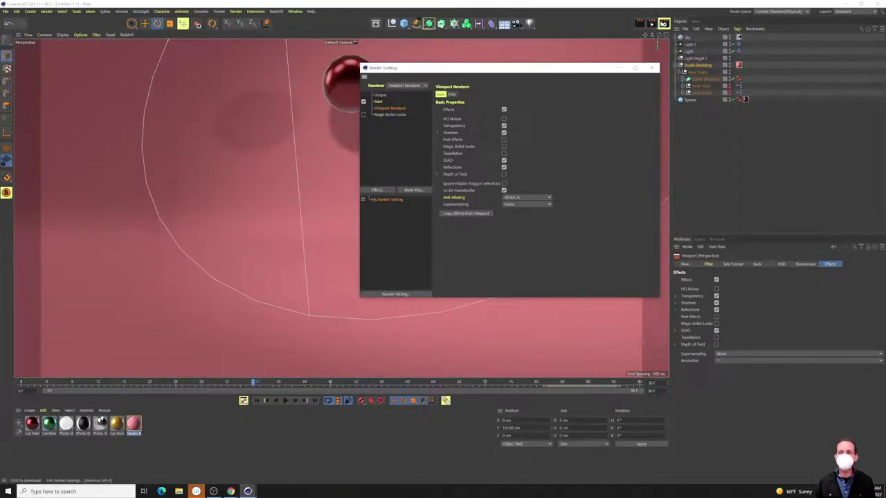
Render the animation to the Picture Viewer, adding the red note "Picture viewer" and overwriting the existing test bounce files.
left_click(650, 25)
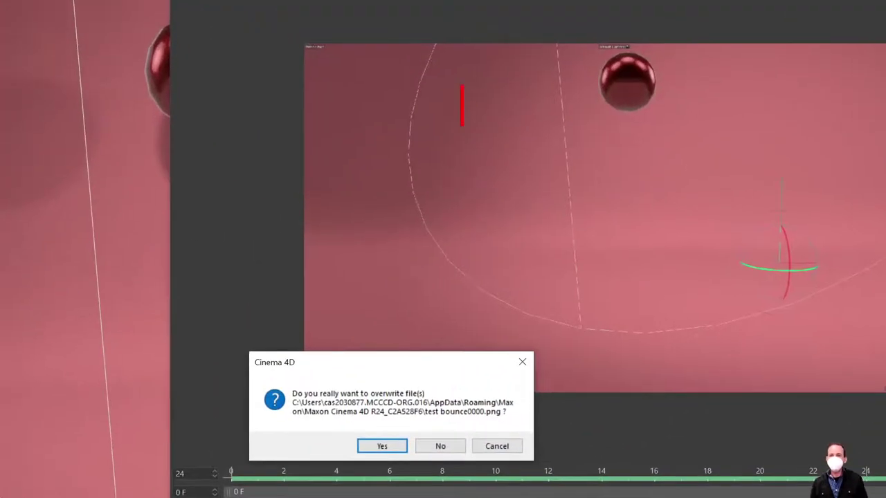
type("Picture vi")
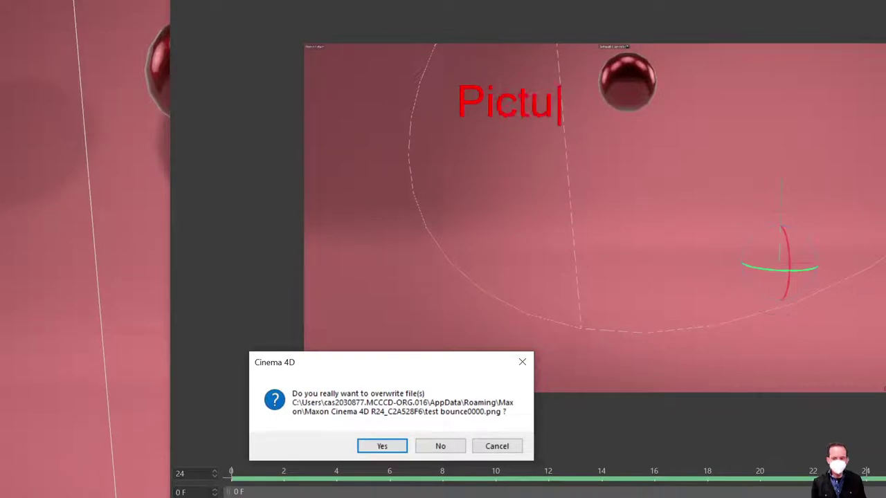
type("ewer")
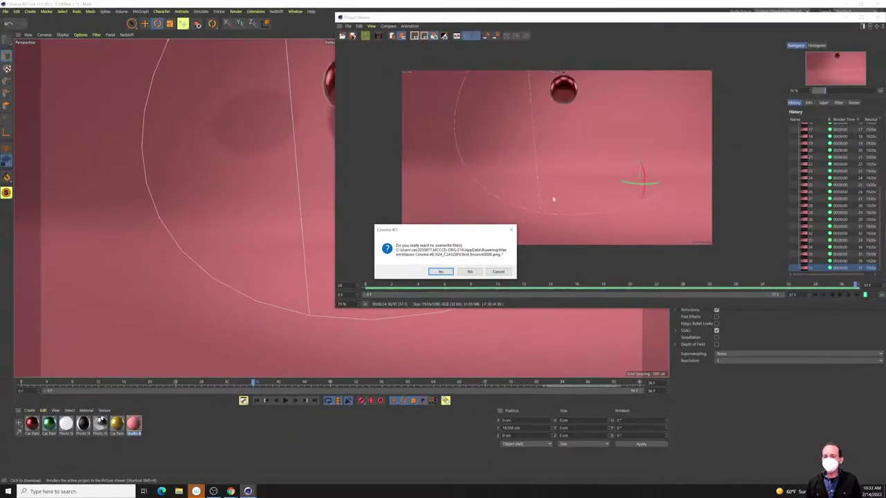
left_click(440, 271)
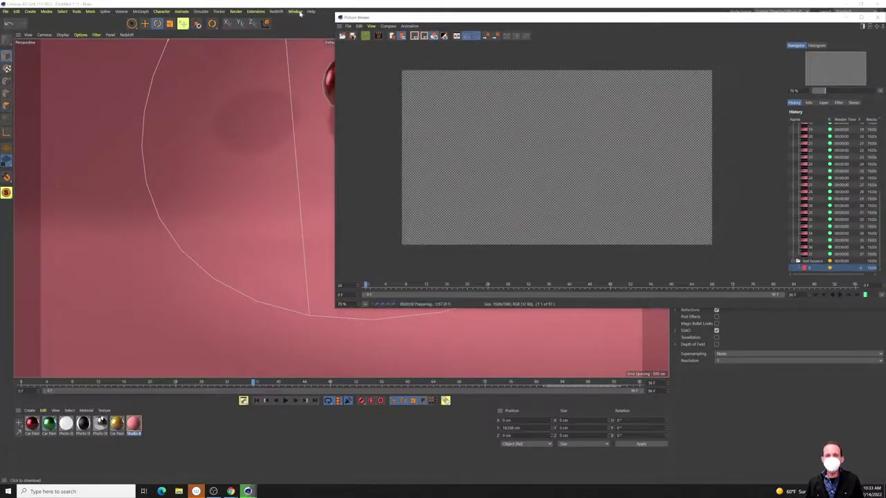
Box the Picture Viewer command among the window commands in red and play the rendered frames forward.
left_click(300, 13)
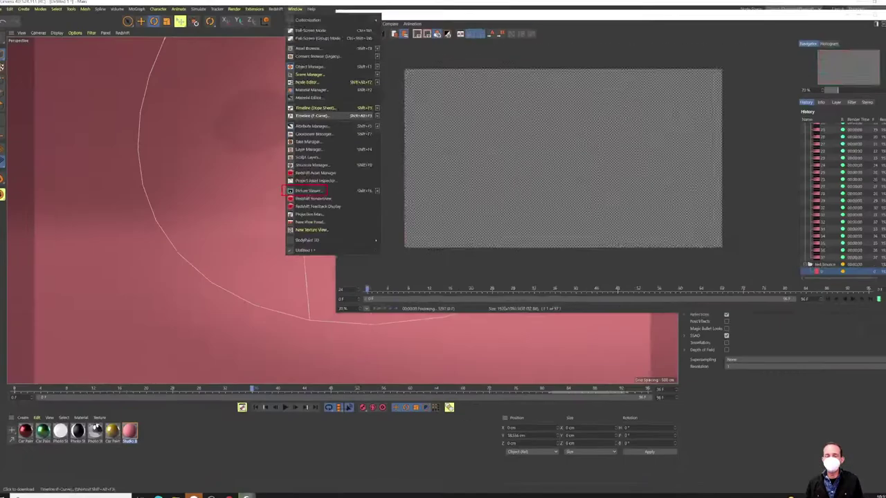
left_click(318, 268)
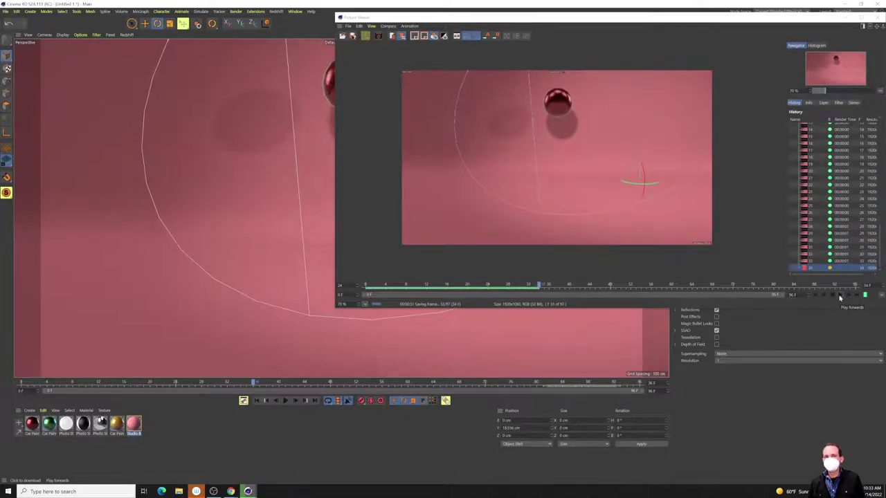
left_click(839, 296)
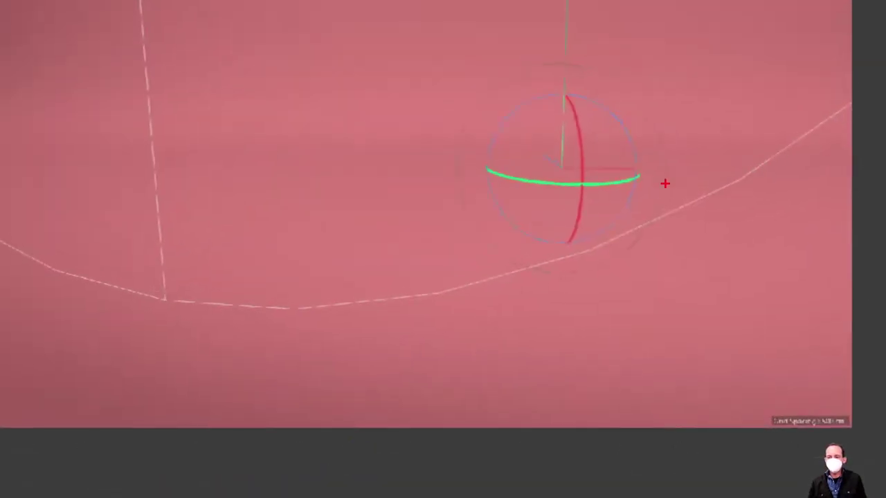
Mark the rotation gizmo and the outline lines in the rendered frame in red, and close the annotation.
mouse_move(515, 88)
left_mouse_down()
mouse_move(695, 98)
mouse_move(474, 144)
left_mouse_up()
left_click_drag(320, 261, 0, 244)
left_click_drag(36, 8, 69, 244)
left_click_drag(24, 201, 518, 339)
left_click_drag(317, 252, 505, 301)
mouse_move(252, 235)
left_mouse_down()
mouse_move(593, 308)
mouse_move(656, 282)
left_mouse_up()
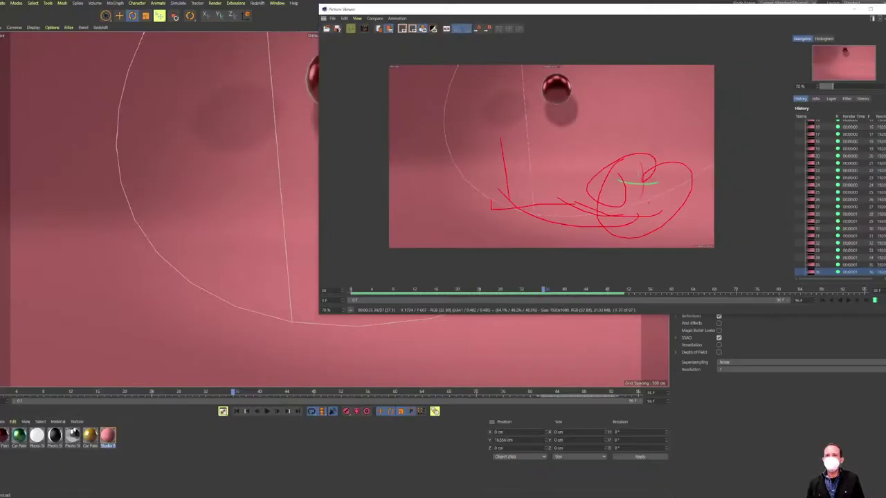
key("Escape")
Box Geometry Only in red in the Viewport Renderer's filter settings and enable it.
left_click_drag(694, 18, 650, 56)
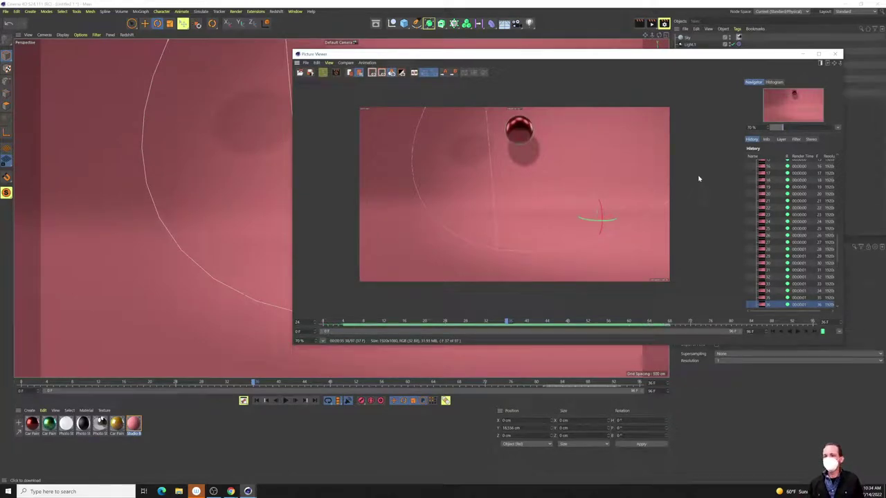
left_click(663, 23)
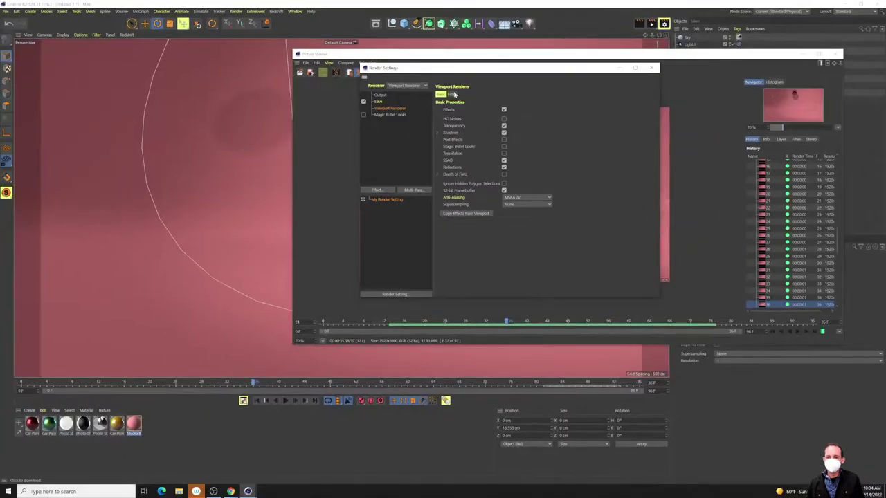
left_click(452, 94)
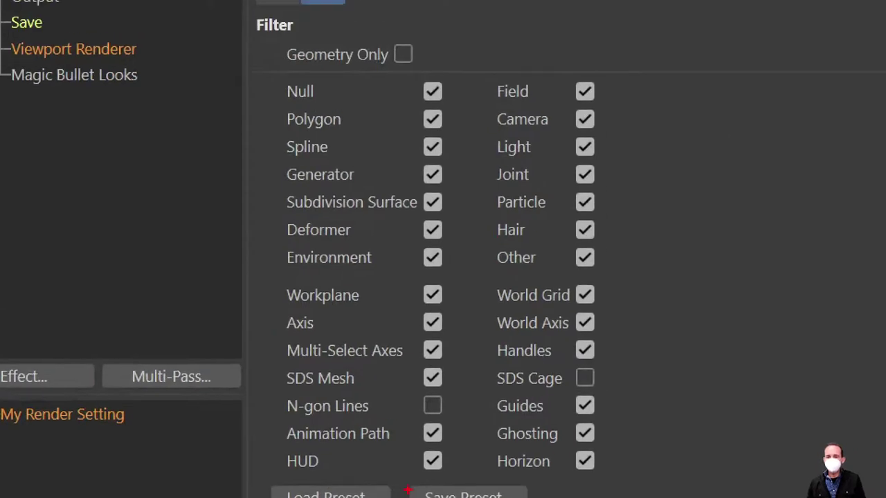
mouse_move(270, 38)
left_mouse_down("ctrl")
mouse_move(468, 86)
mouse_move(457, 76)
mouse_move(860, 51)
left_mouse_up("ctrl")
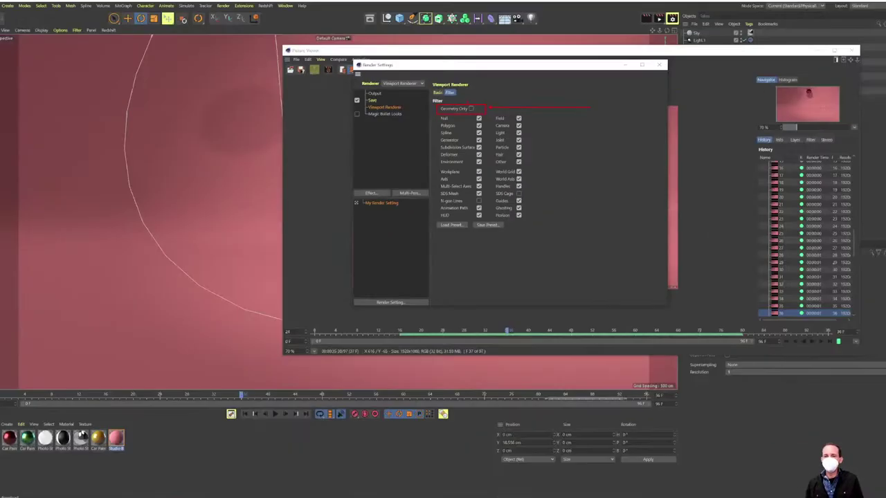
left_click(402, 54)
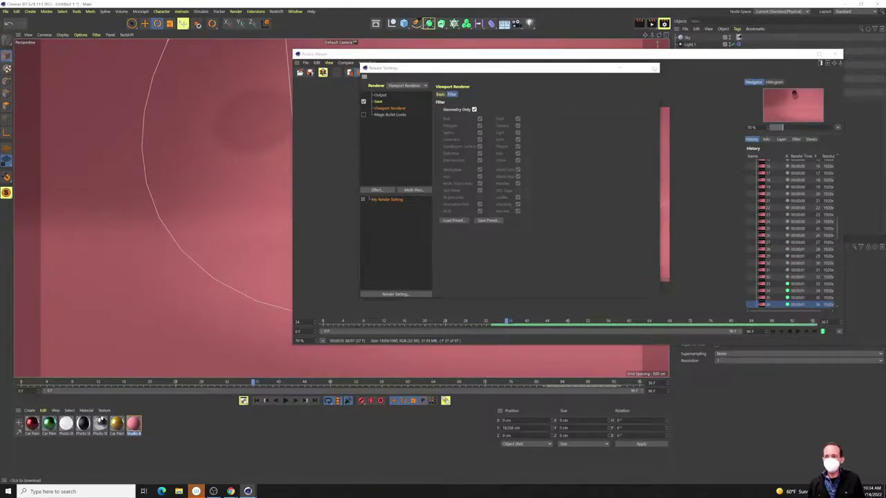
Render the animation to the Picture Viewer again, overwriting the existing files, and scrub through the finished frames.
left_click(653, 68)
left_click(651, 22)
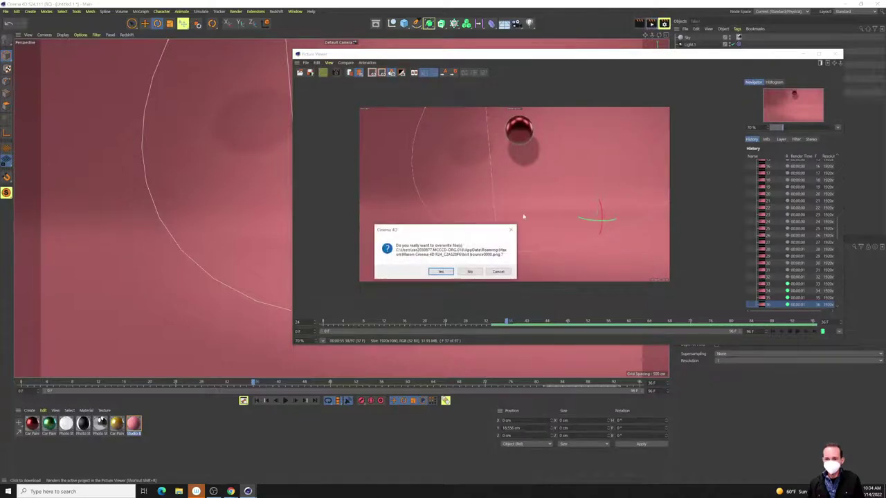
left_click(449, 271)
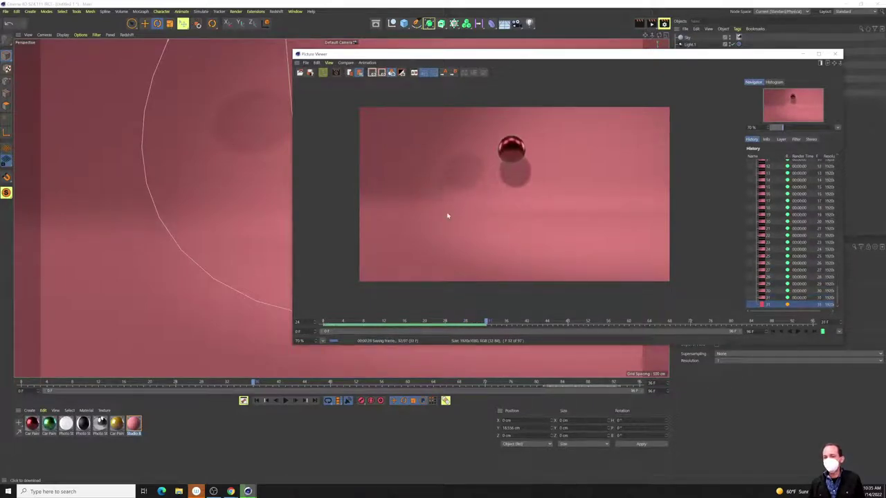
left_click(446, 322)
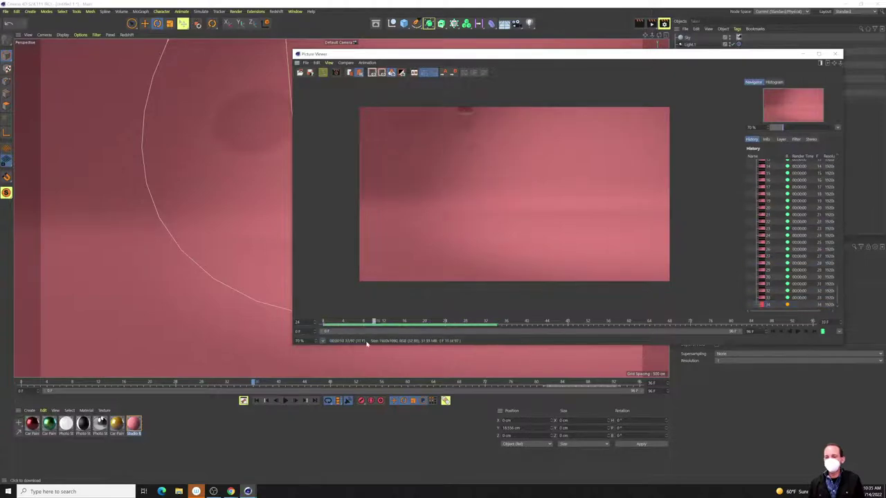
left_click(410, 322)
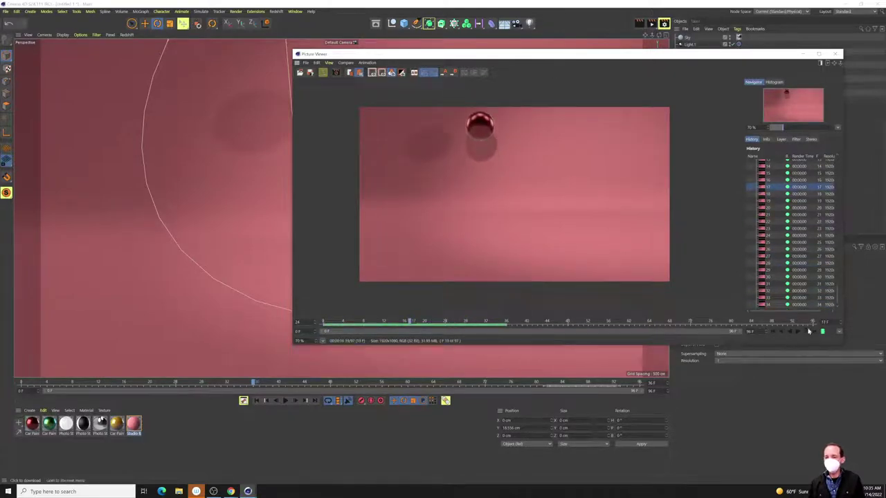
Review the Viewport Renderer's filter settings once more and put the render settings away.
left_click(663, 22)
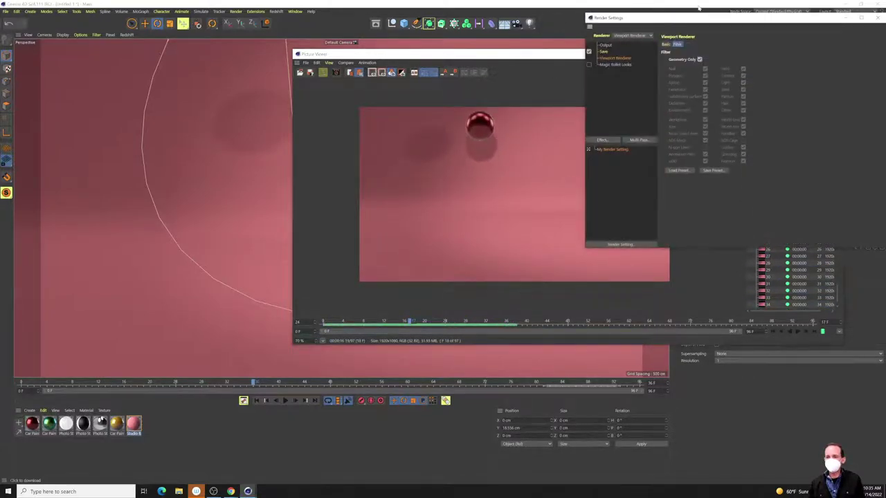
left_click_drag(698, 12, 521, 43)
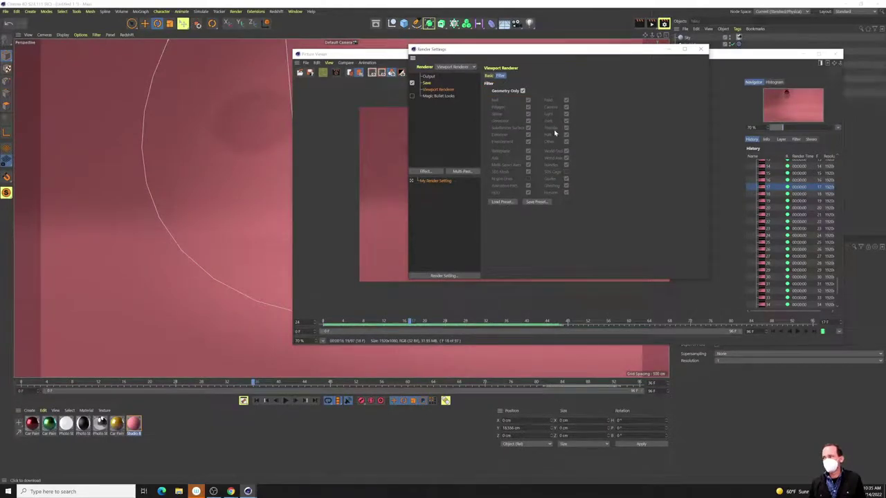
left_click(669, 49)
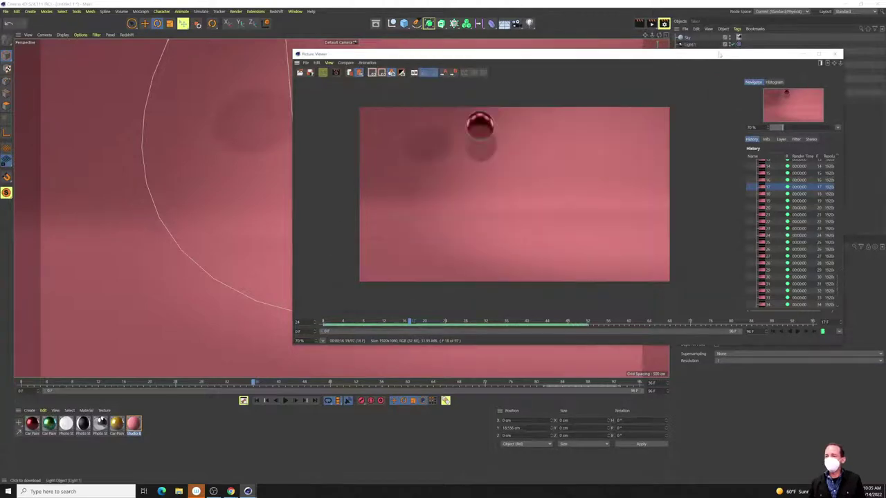
Reposition the Picture Viewer to compare the rendered frame with the perspective viewport and the scene objects.
left_click_drag(664, 54, 650, 202)
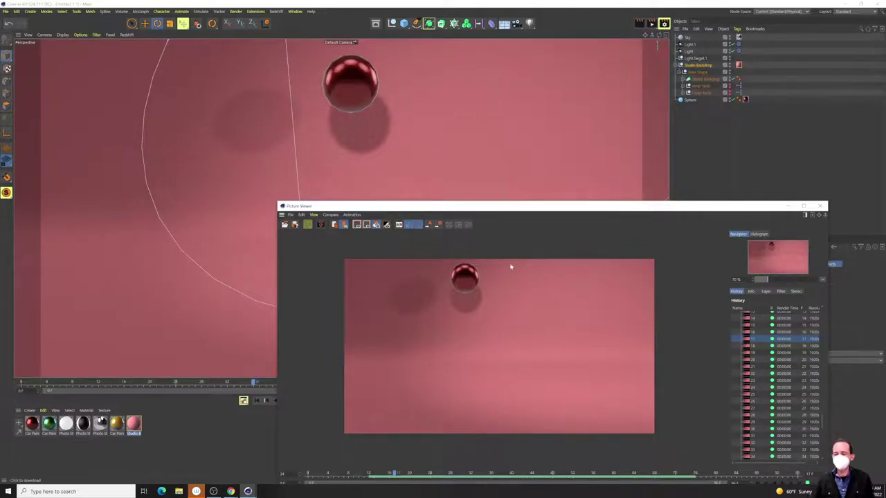
left_click_drag(528, 208, 531, 105)
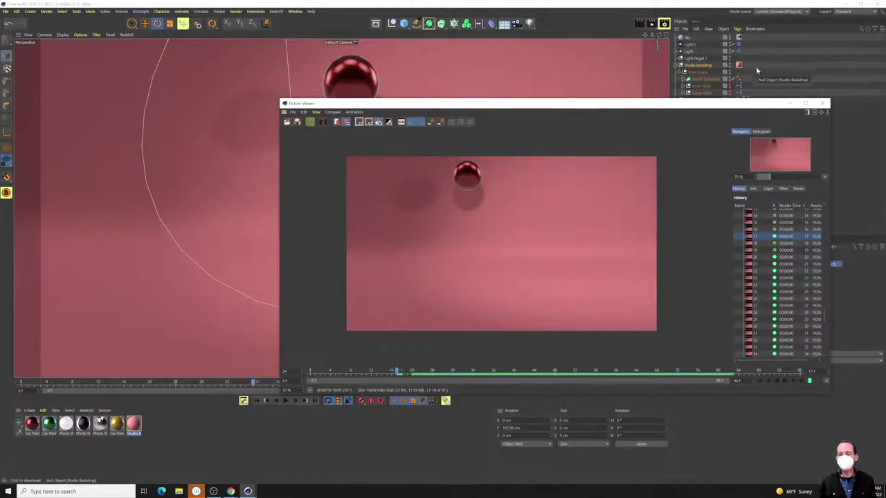
left_click_drag(655, 104, 650, 98)
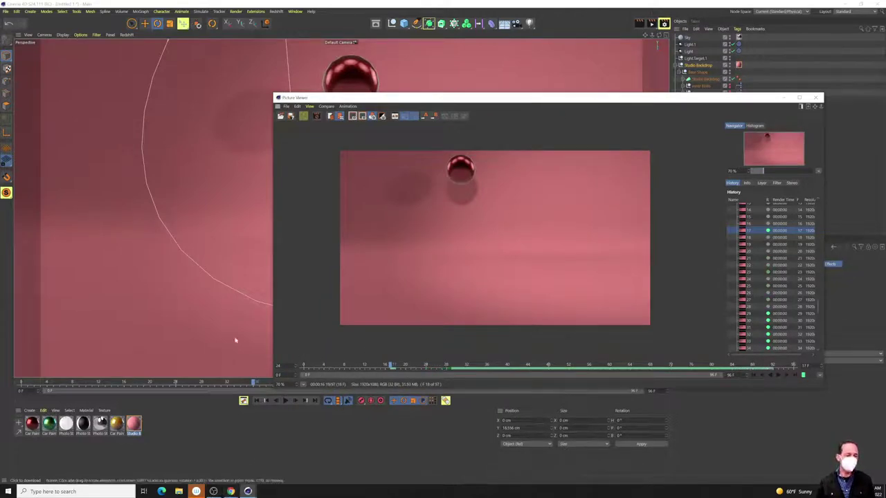
left_click_drag(649, 102, 657, 195)
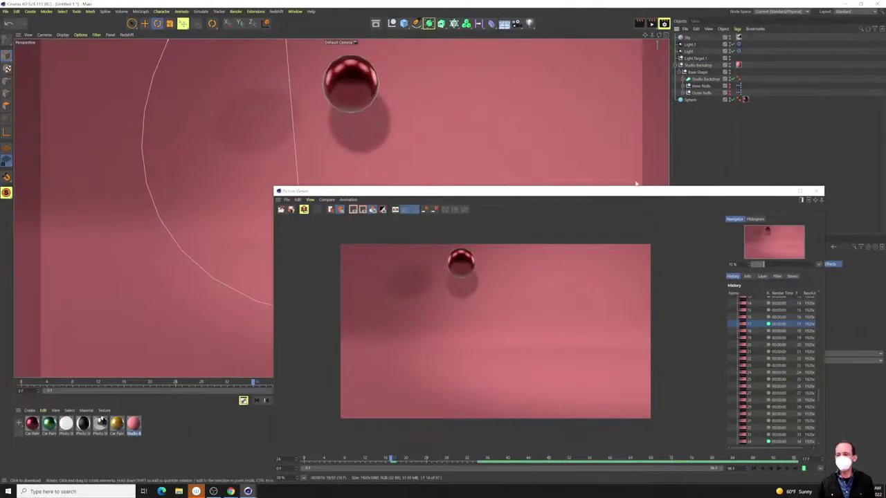
left_click_drag(638, 192, 622, 93)
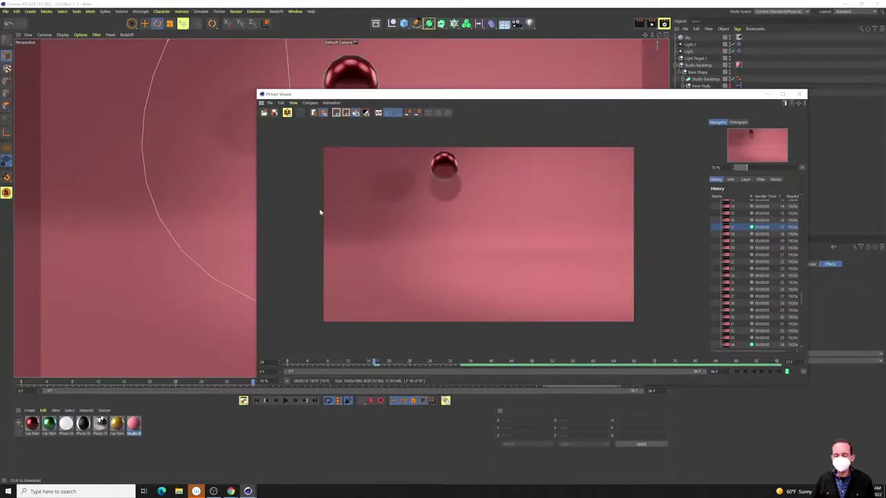
Bring up the render output settings and add "HDTV 1080 24", "all frames" and "png" as lines in the red viewport render checklist.
left_click(663, 23)
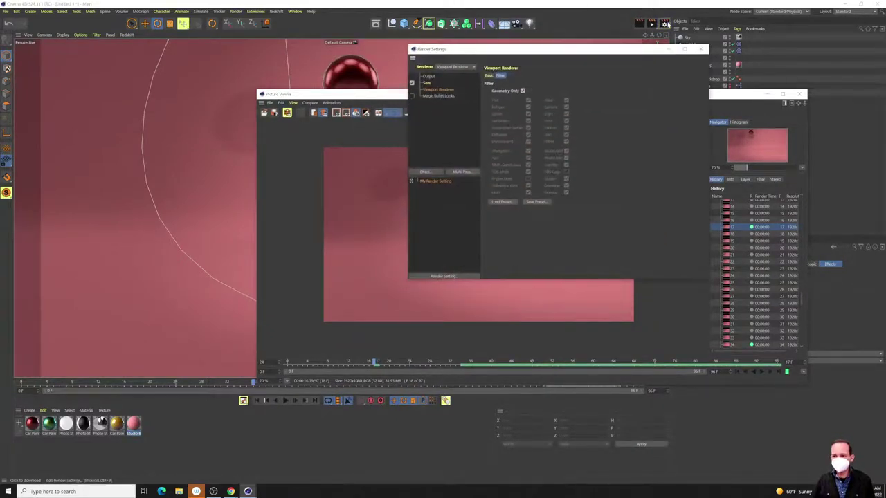
left_click(429, 77)
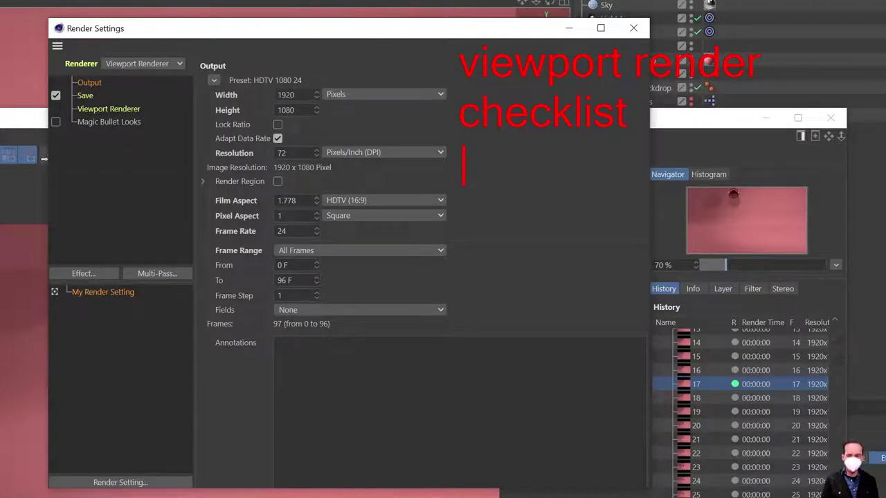
type("HDTV ")
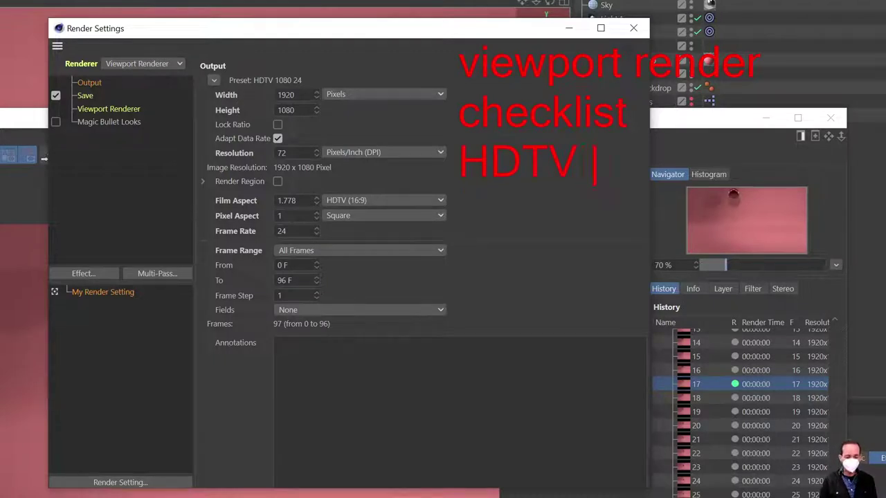
type("1080 24")
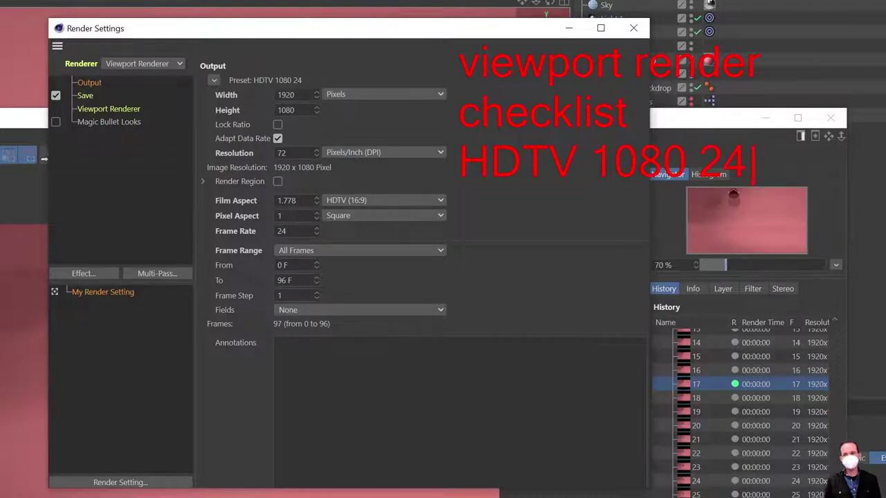
key("Return")
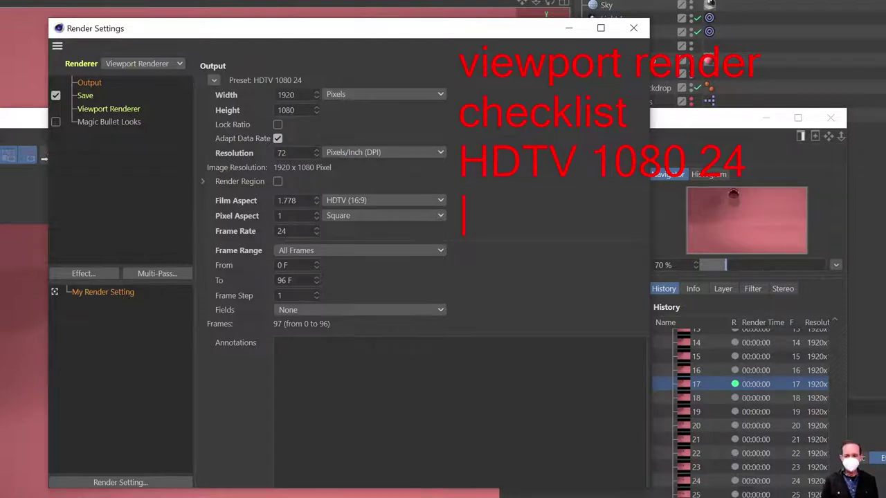
type("all frames")
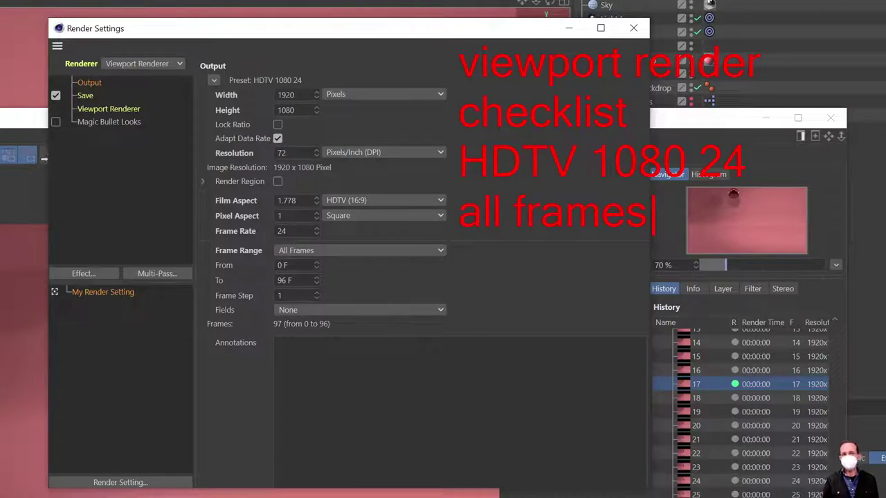
key("Return")
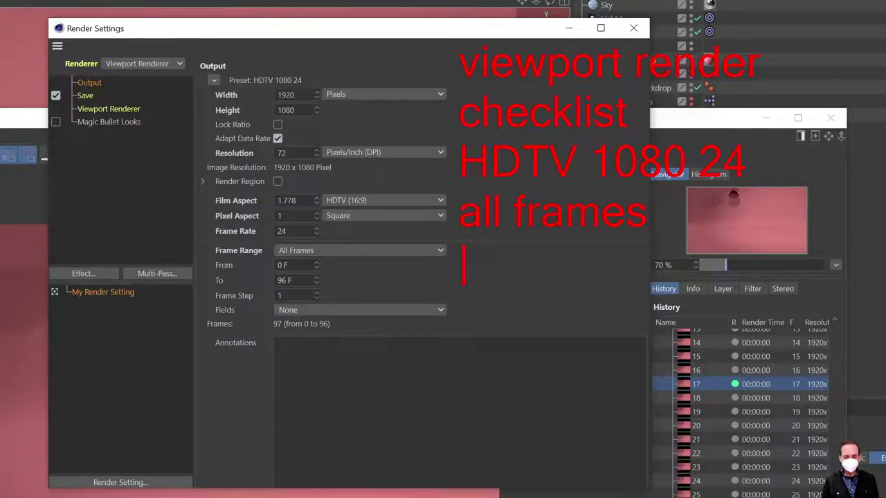
type("png")
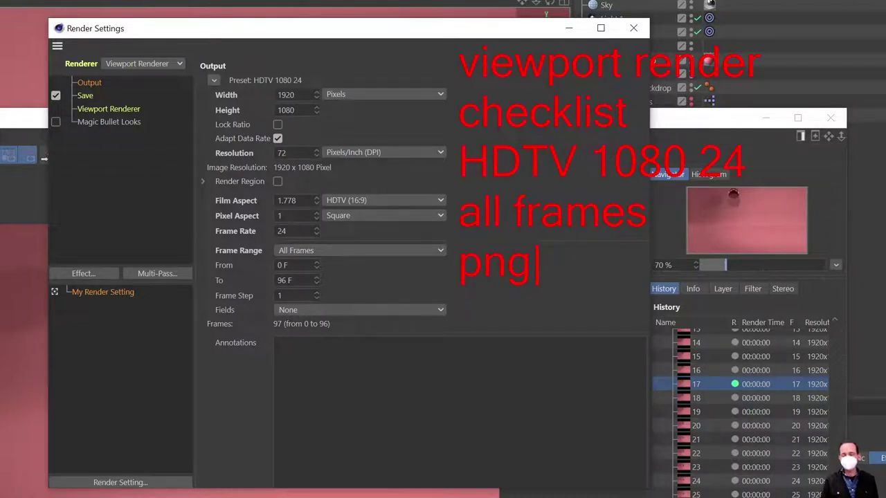
key("Return")
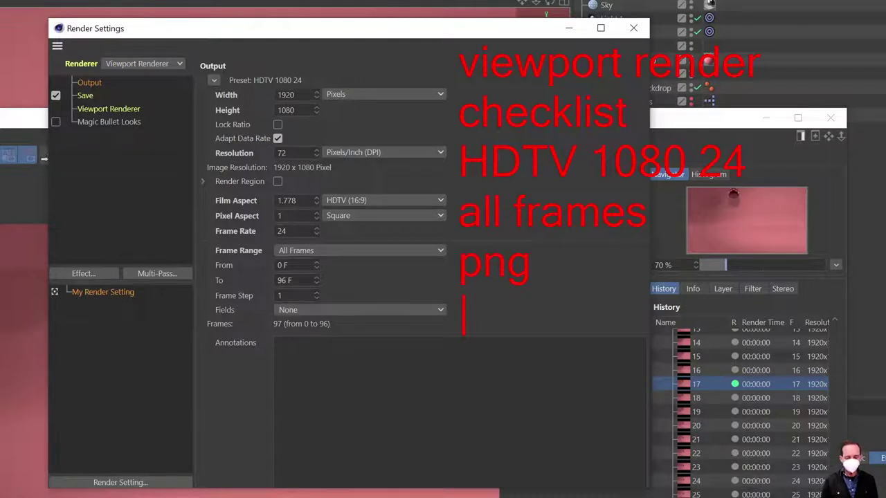
Add the lines "Copy view port setting" and "filter - geometry only" to the red checklist.
type("Copy ")
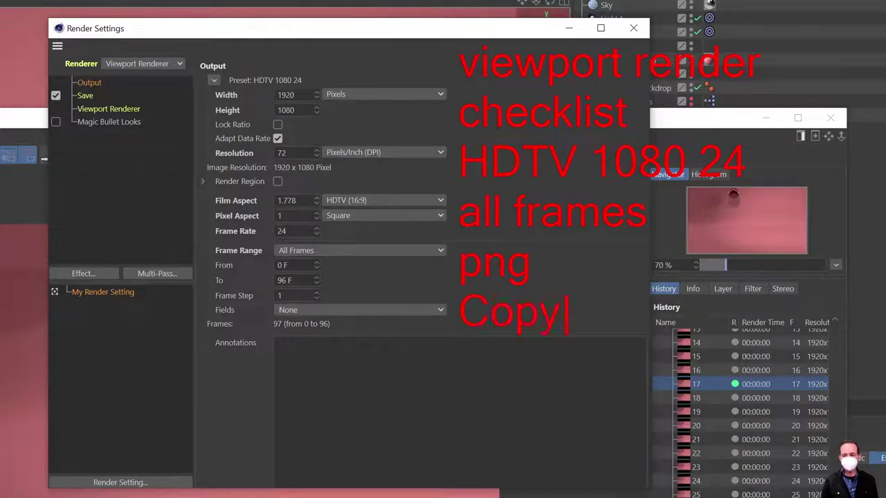
type("view port ")
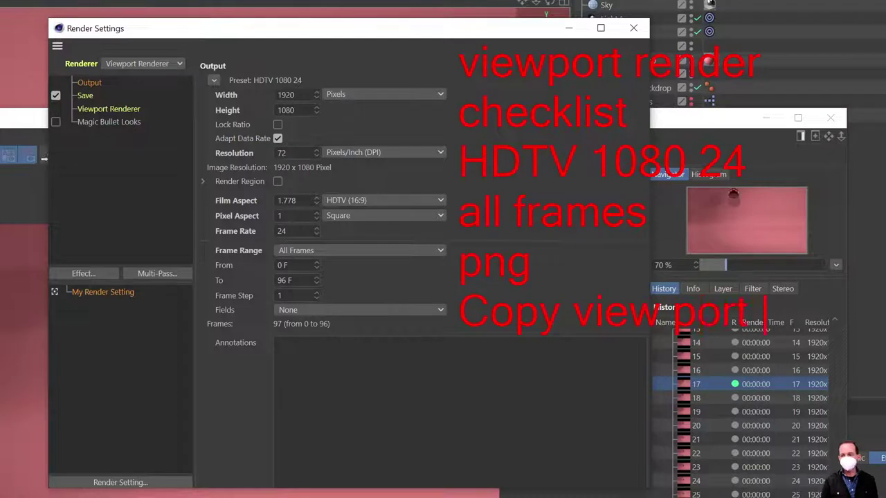
type("seltting")
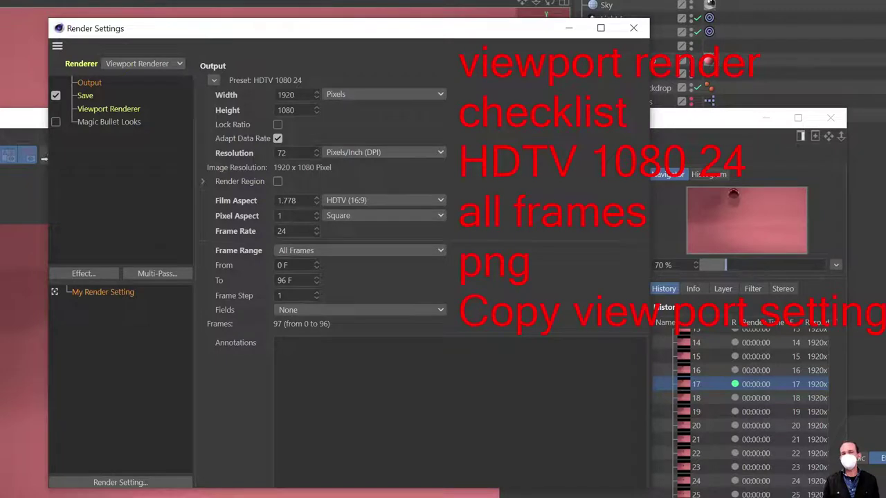
key("Return")
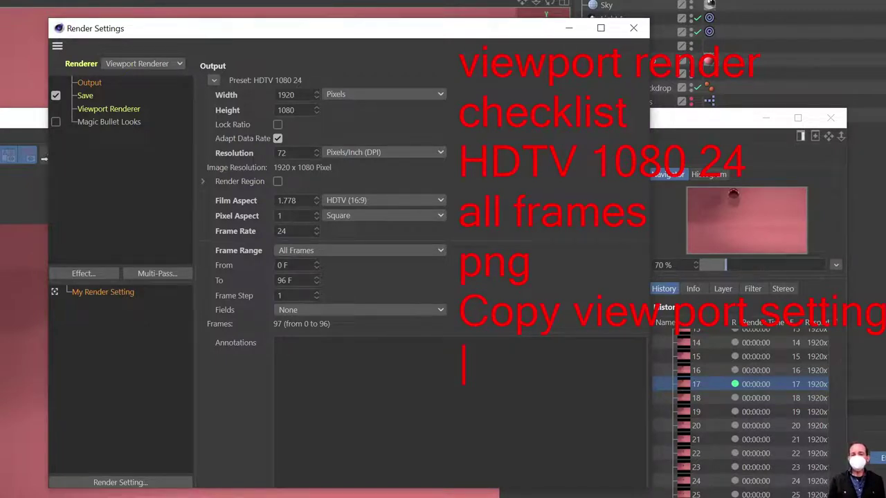
type("filter ")
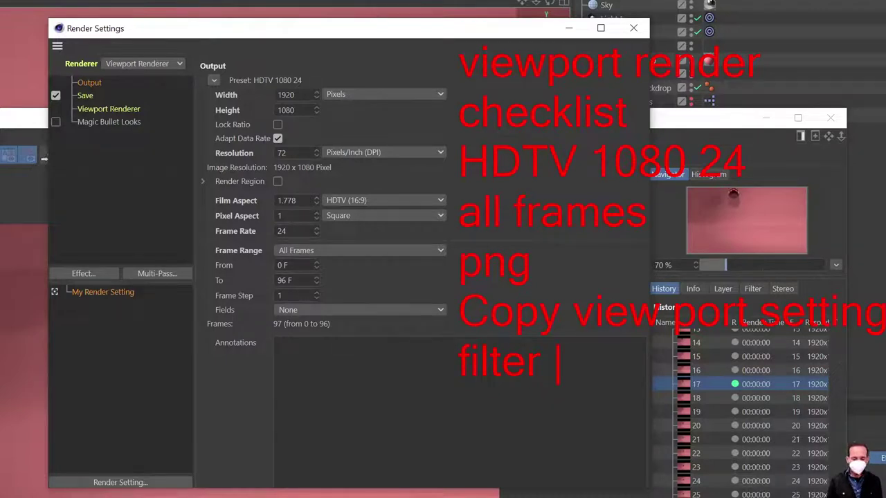
type("- geo")
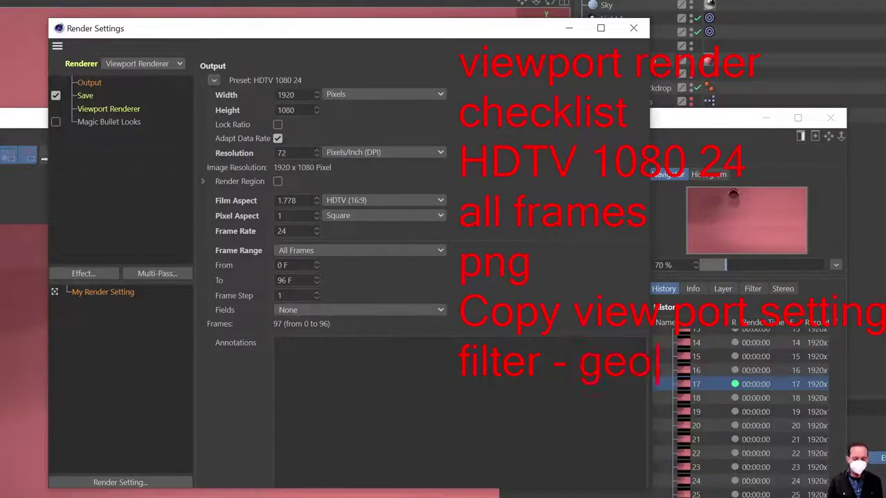
type("metry only")
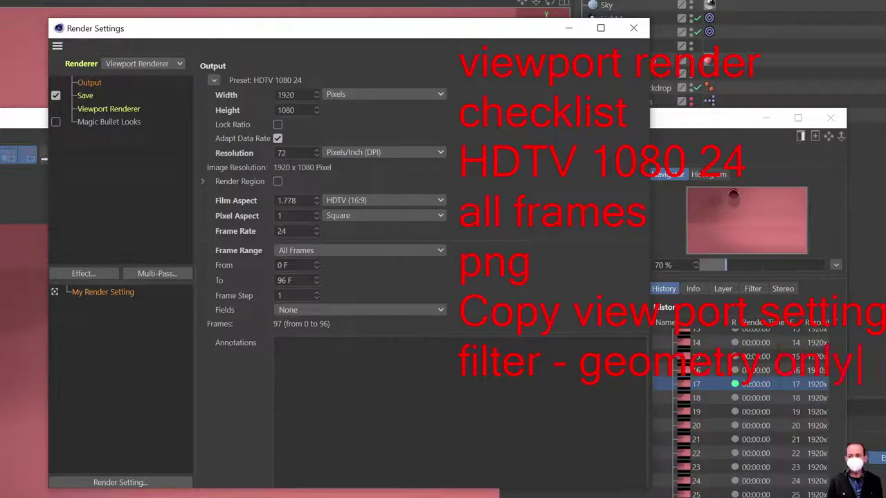
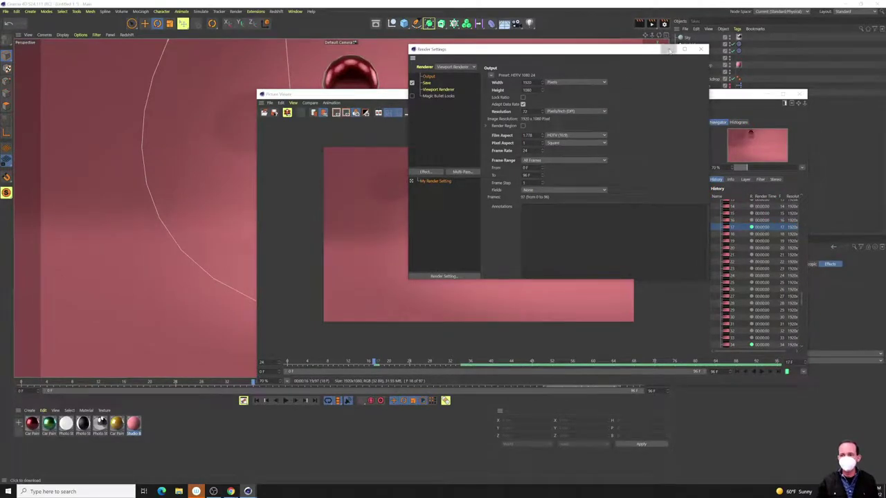
Put away the render windows, add a second sphere to the scene and scale it uniformly to about 749 cm.
left_click(700, 49)
left_click(770, 96)
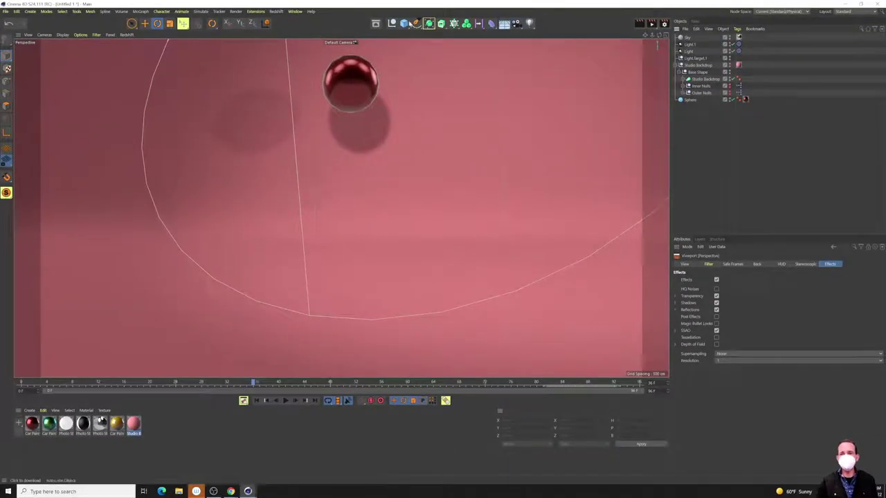
left_click(404, 23)
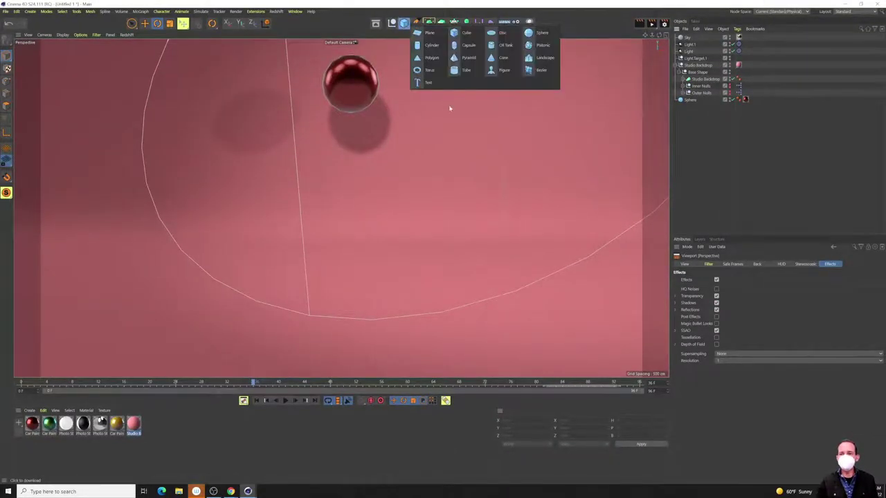
left_click(538, 33)
key("t")
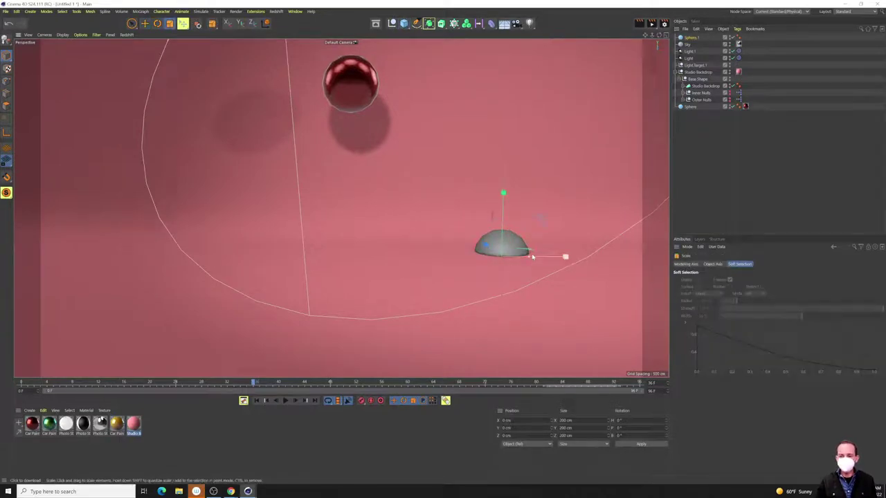
left_click_drag(523, 226, 541, 220)
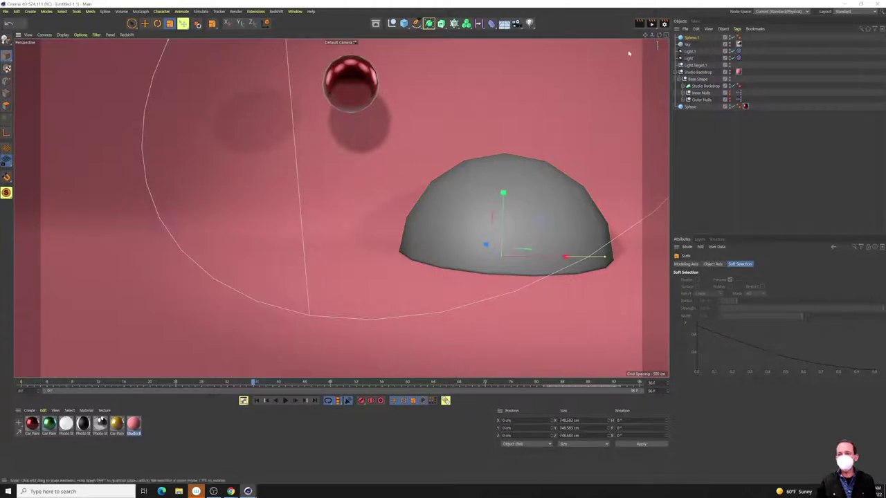
Check the render output settings briefly, return to the viewport's effects options and examine the large sphere's surface.
left_click(665, 22)
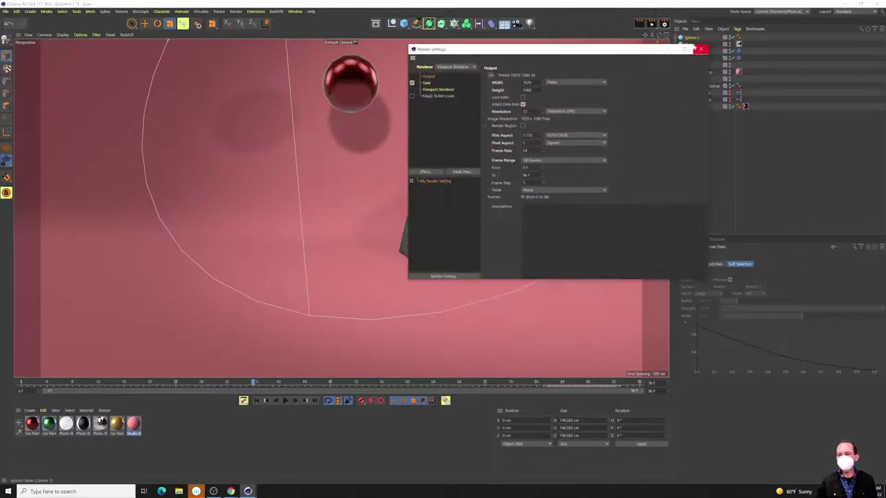
left_click(700, 49)
left_click(738, 230)
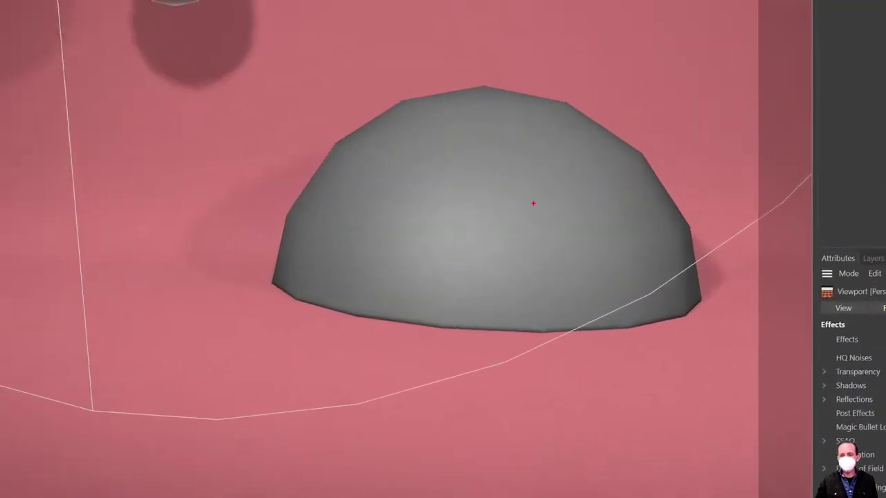
left_click_drag(528, 210, 511, 223)
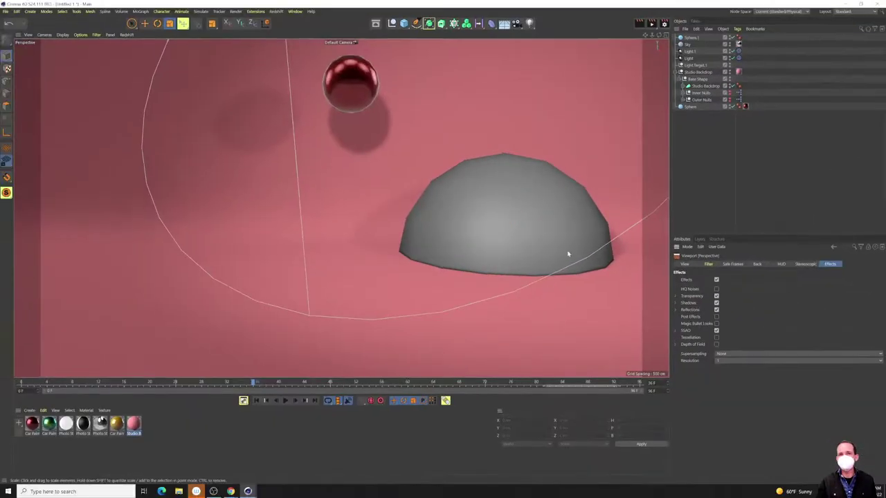
Create a new default material, search the Asset Browser for "glass" and apply the Glass - Nodes material to the large sphere.
double_click(166, 449)
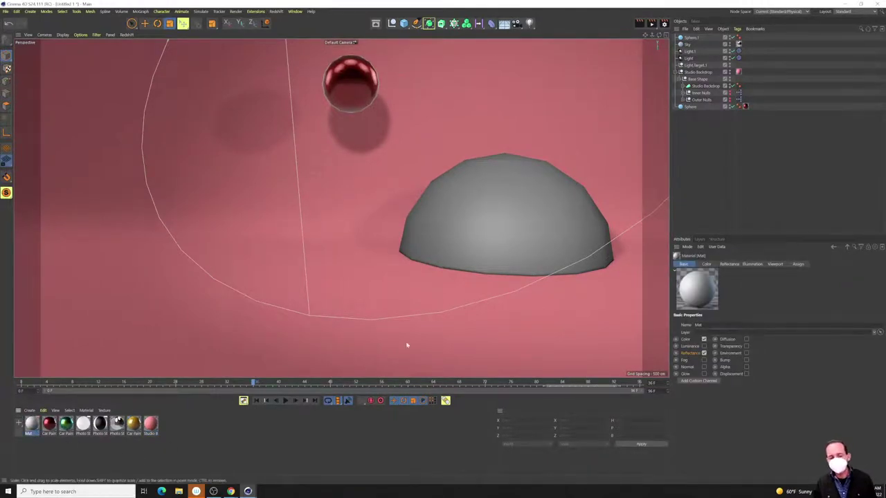
left_click(375, 24)
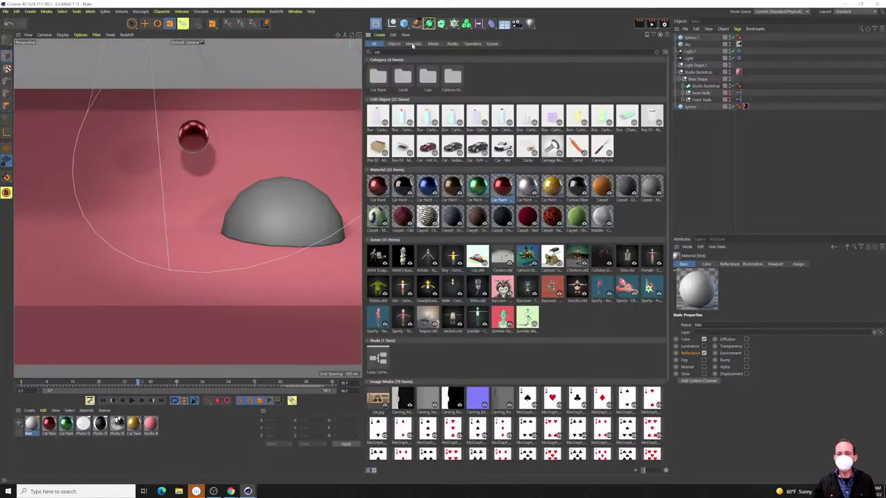
type("glass")
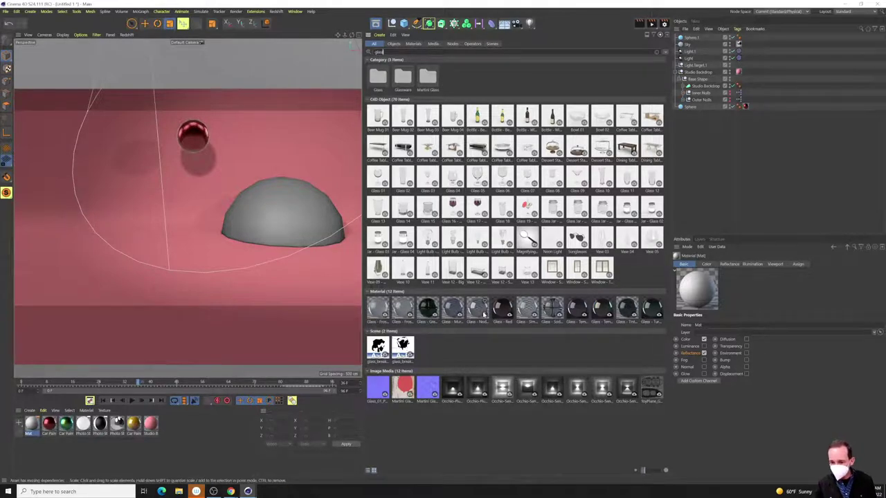
left_click_drag(483, 313, 311, 224)
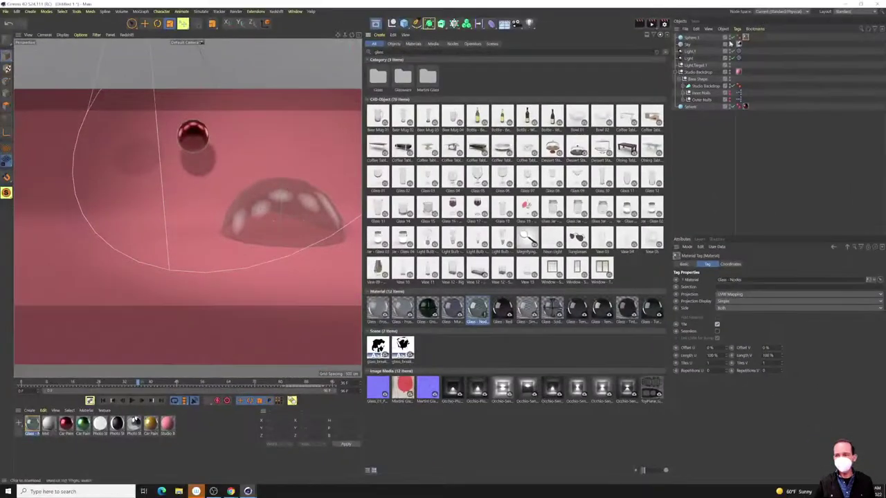
double_click(745, 37)
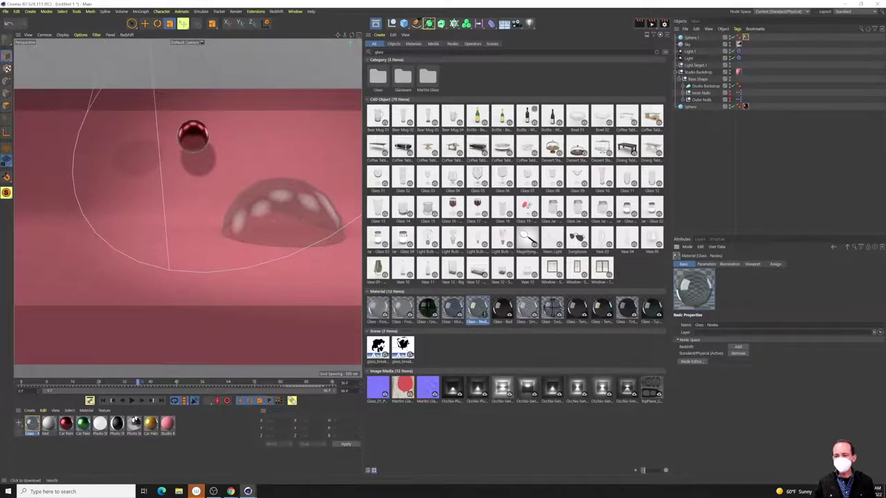
Toggle the viewport's Transparency effect to compare the glass sphere's look, leave it enabled and put away the Asset Browser.
key("shift+v")
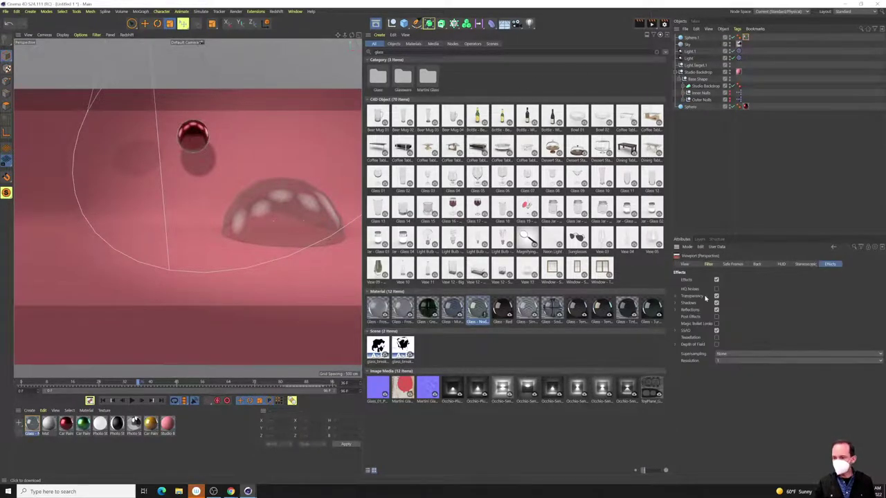
left_click(716, 296)
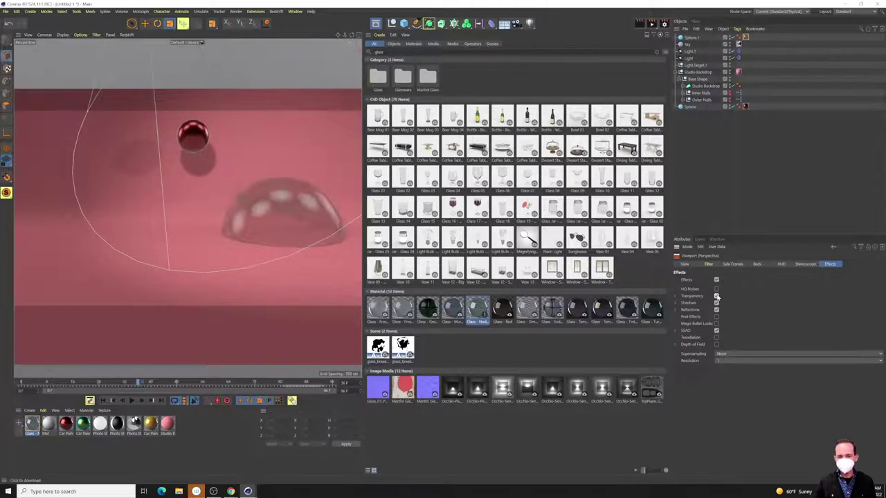
left_click(717, 296)
left_click(717, 296)
left_click(717, 296)
left_click(716, 297)
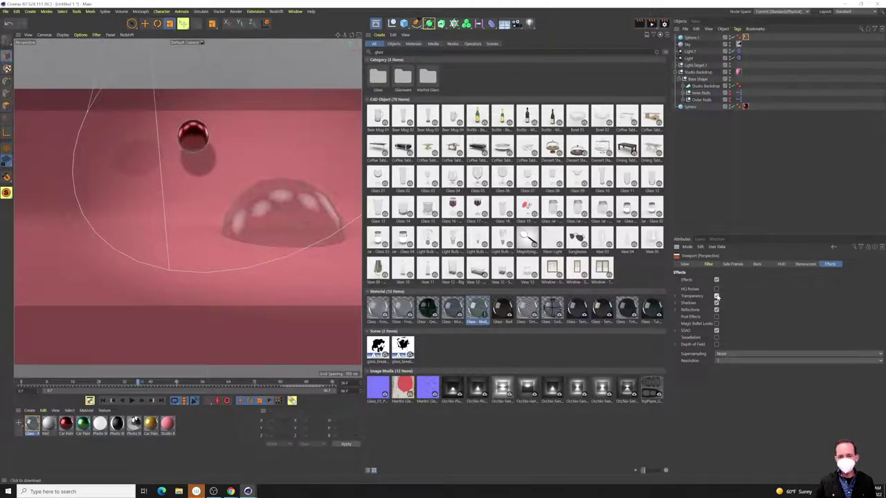
left_click(717, 296)
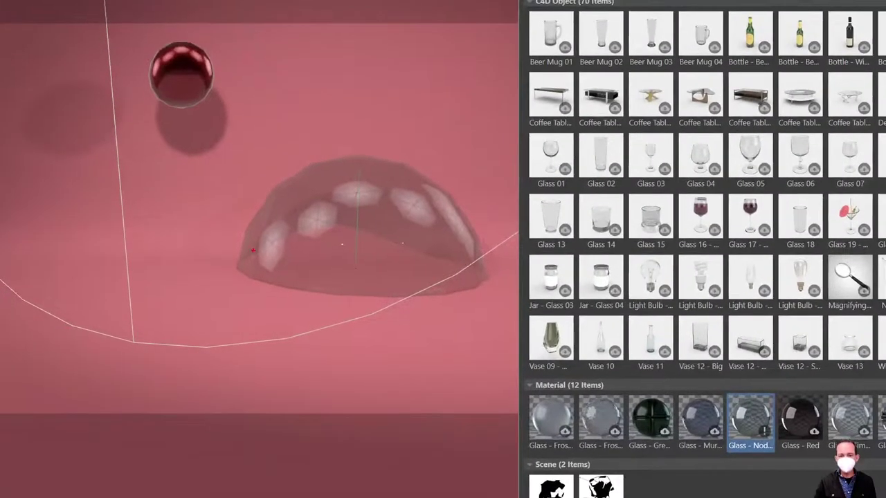
mouse_move(250, 244)
left_mouse_down()
mouse_move(309, 182)
mouse_move(408, 173)
mouse_move(464, 228)
mouse_move(474, 257)
left_mouse_up()
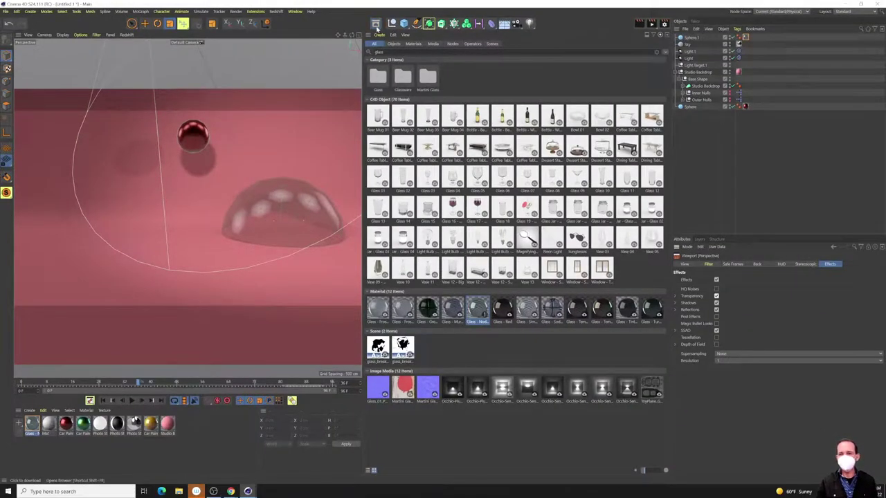
left_click(375, 24)
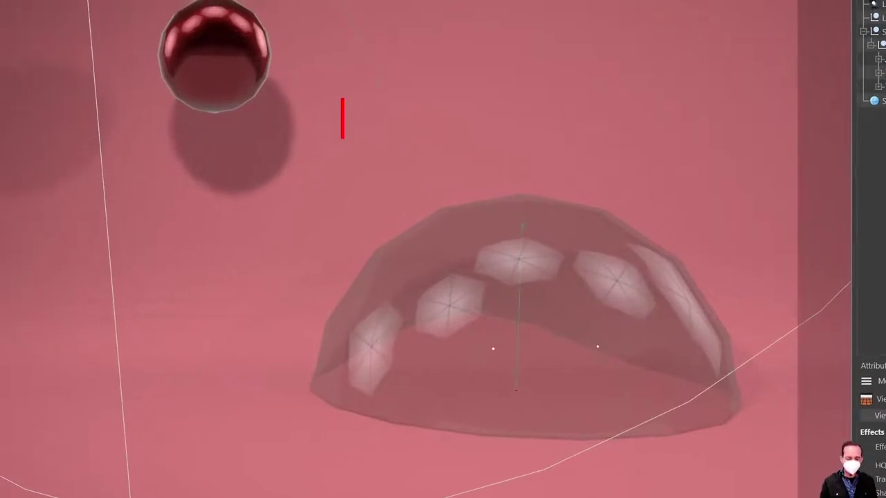
type("y")
key("BackSpace")
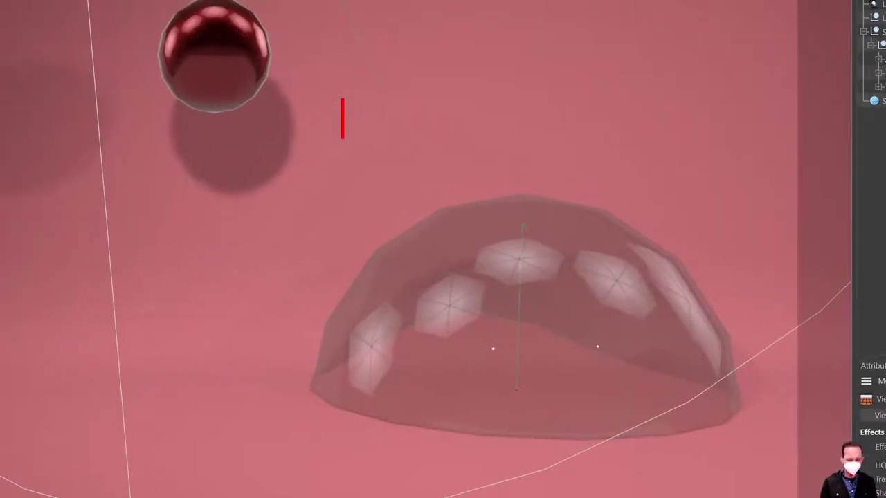
type("1`")
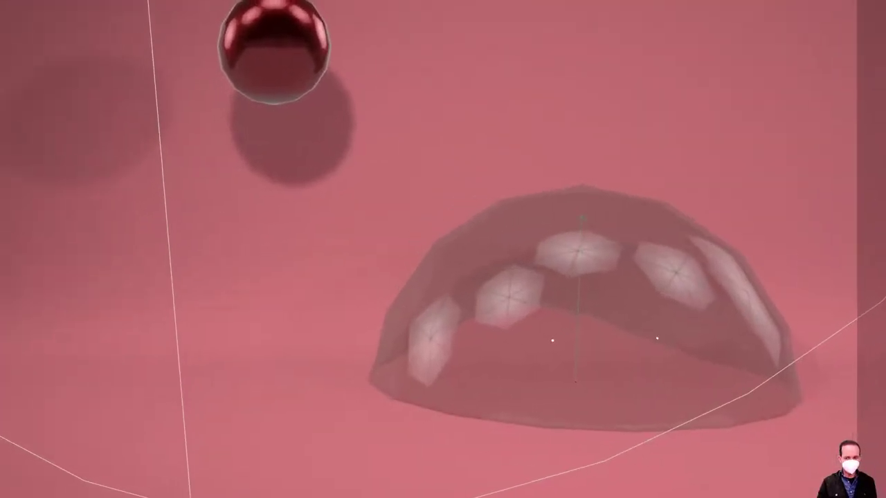
Write the yellow on-screen note "A SINGLE POLYGON CANNOT BE BENT" on two lines above the glass sphere.
type("t")
type("A ")
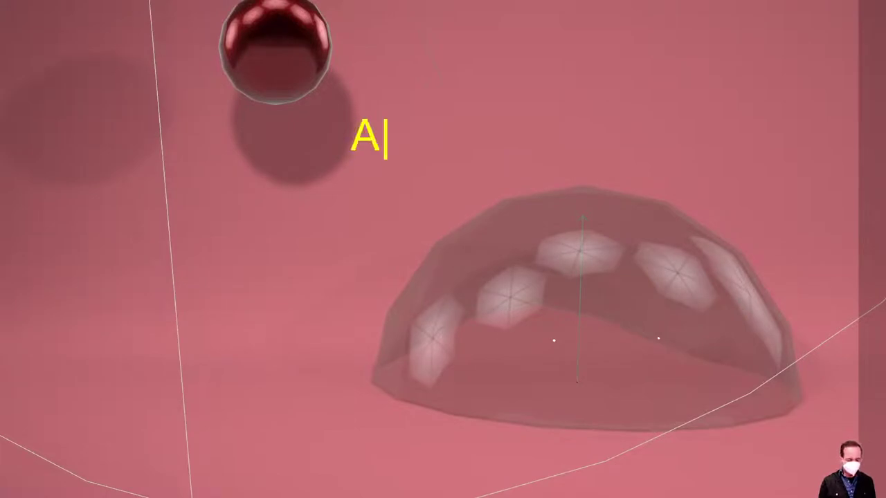
type("SINGLE POLYGON")
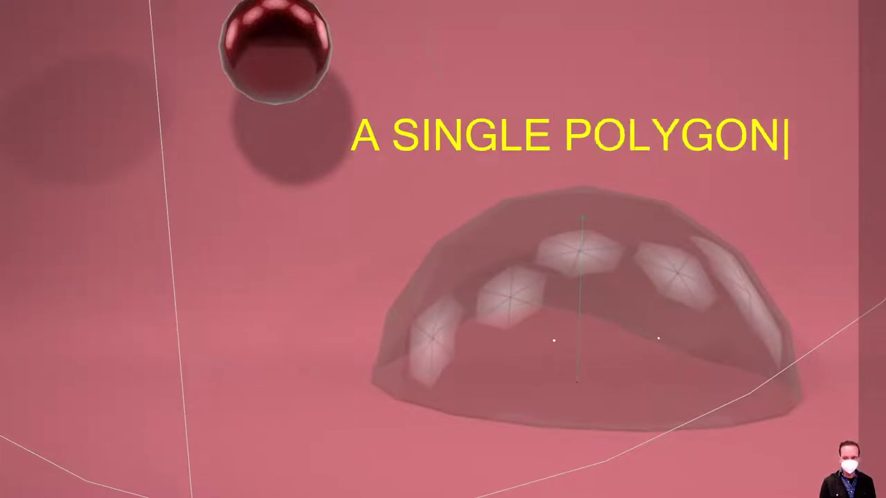
key("Return")
type("CAN")
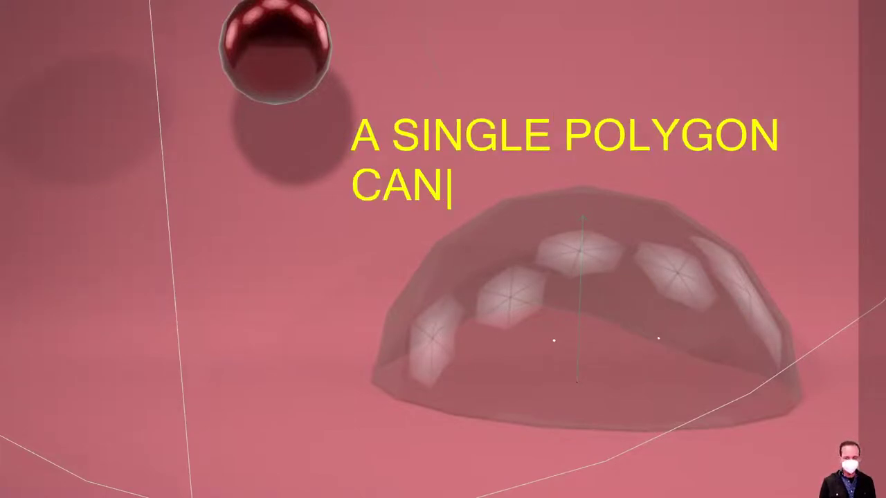
type("NOT BE BV")
key("BackSpace")
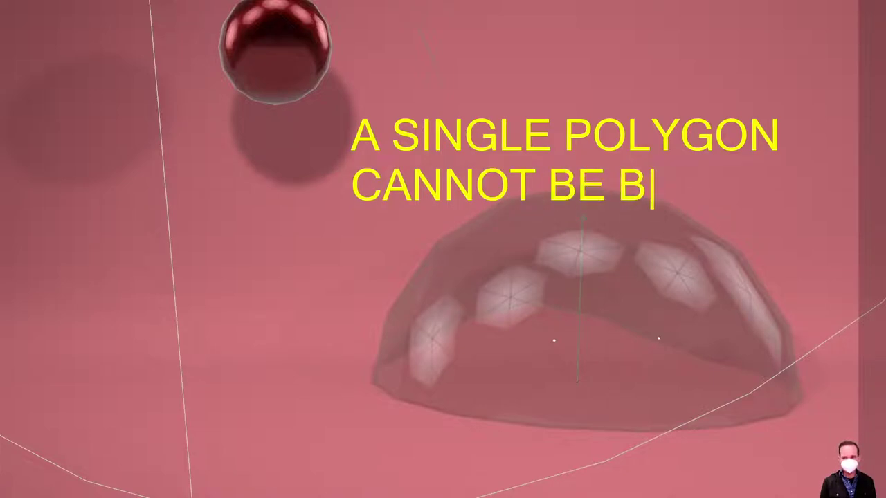
type("ENBT")
key("BackSpace")
key("BackSpace")
type("T")
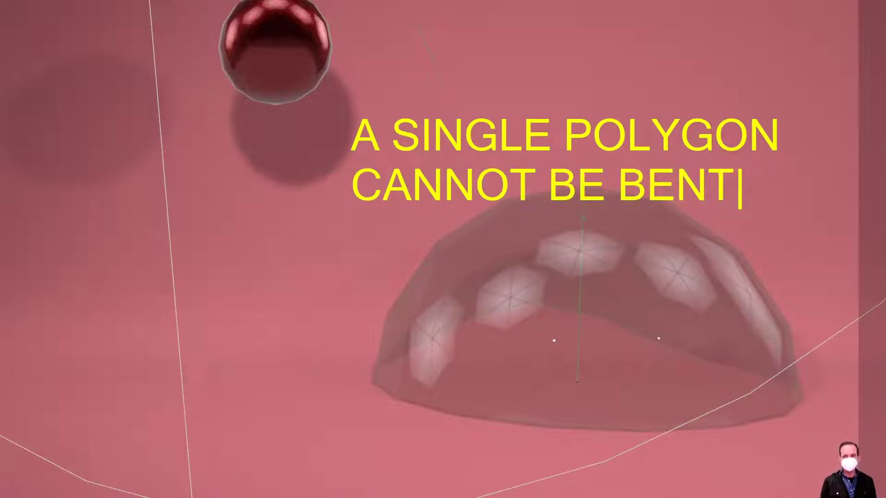
key("Return")
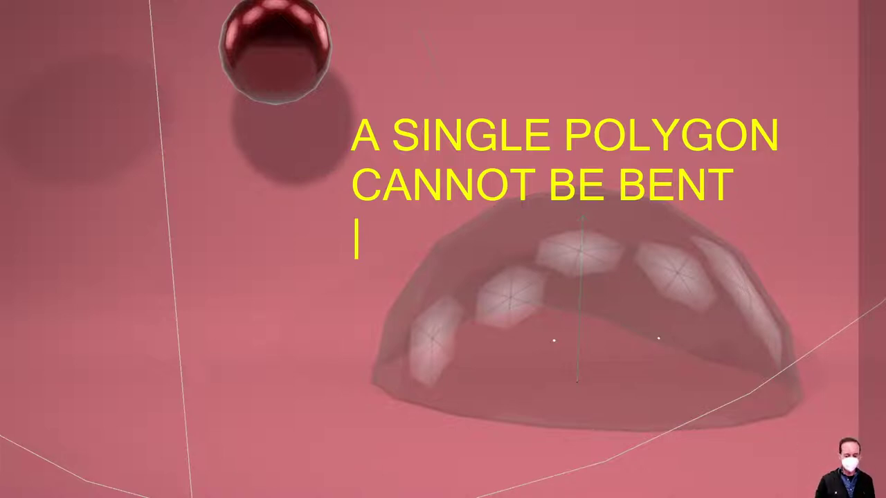
Start a further note line with "Subd", erase it and leave blank lines below the polygon note.
type("Subd")
key("BackSpace")
key("BackSpace")
key("BackSpace")
key("BackSpace")
key("Return")
key("Return")
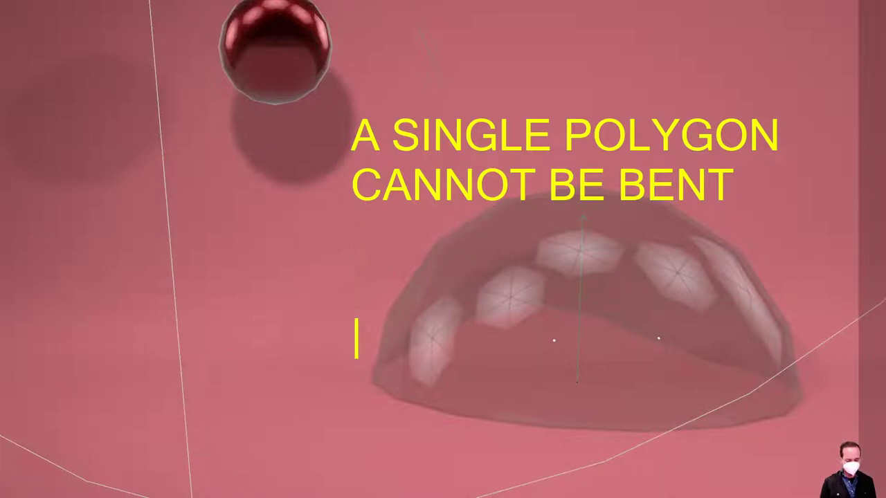
type("Curvature - S")
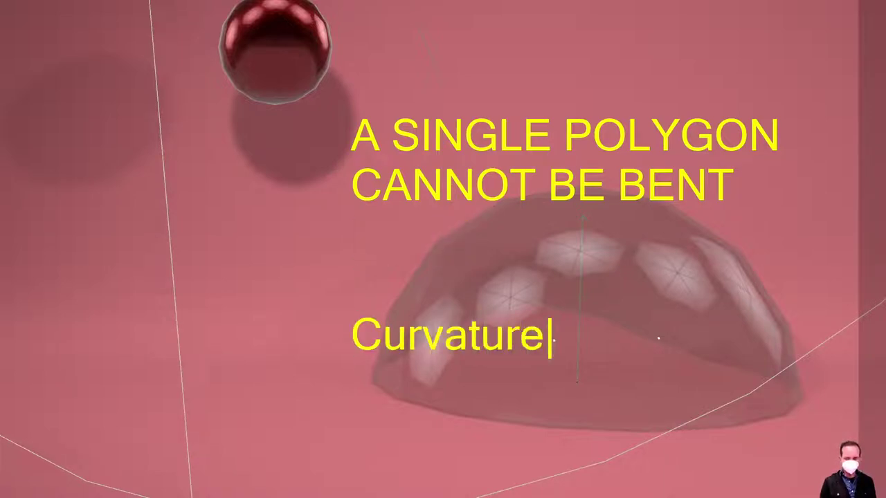
type("ubdivide")
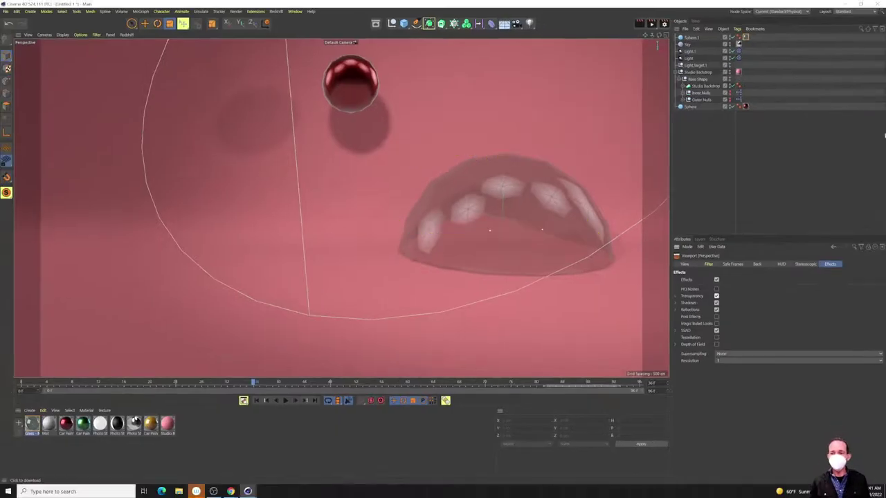
Show shading with wireframe lines and raise the large glass sphere's segments to 82.
left_click(692, 38)
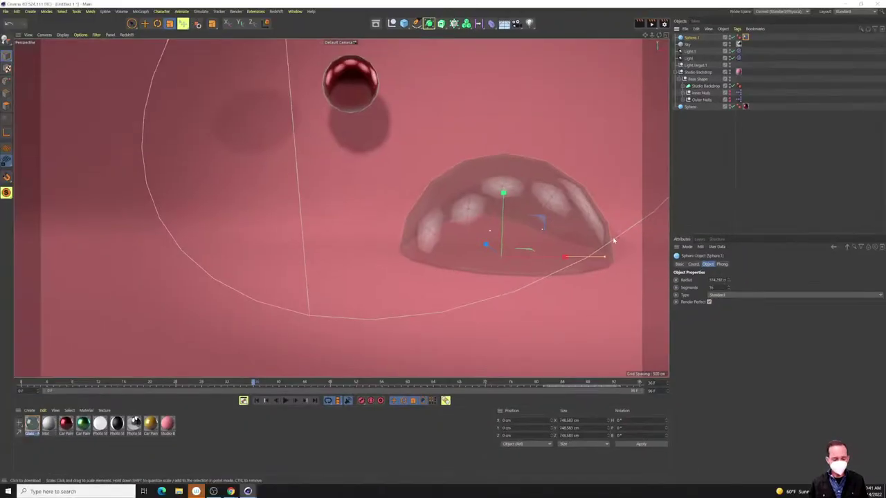
key("n")
key("b")
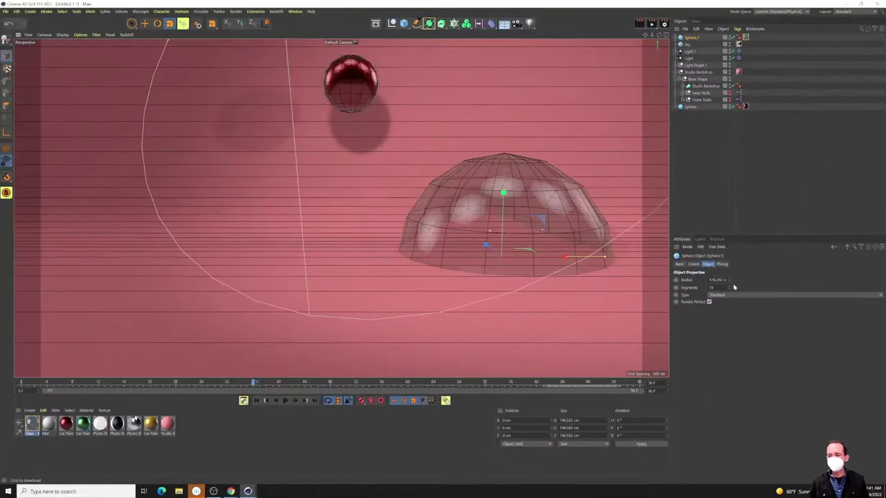
left_click_drag(728, 290, 728, 270)
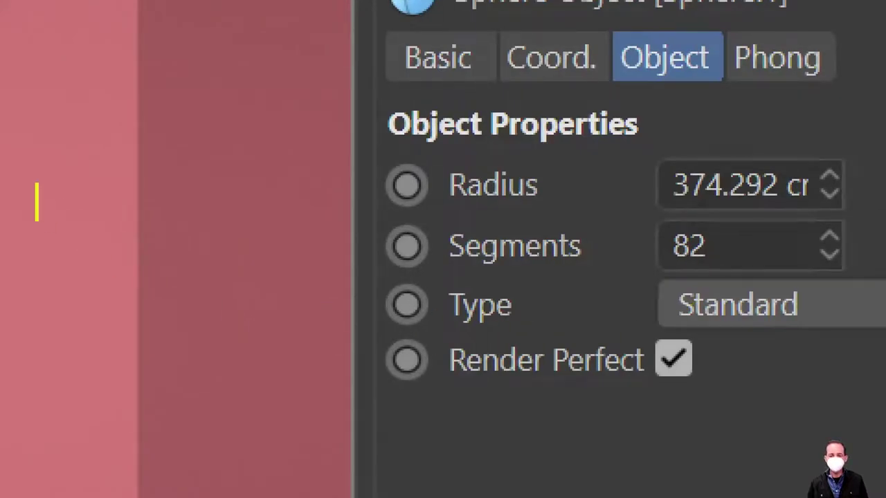
type("seg")
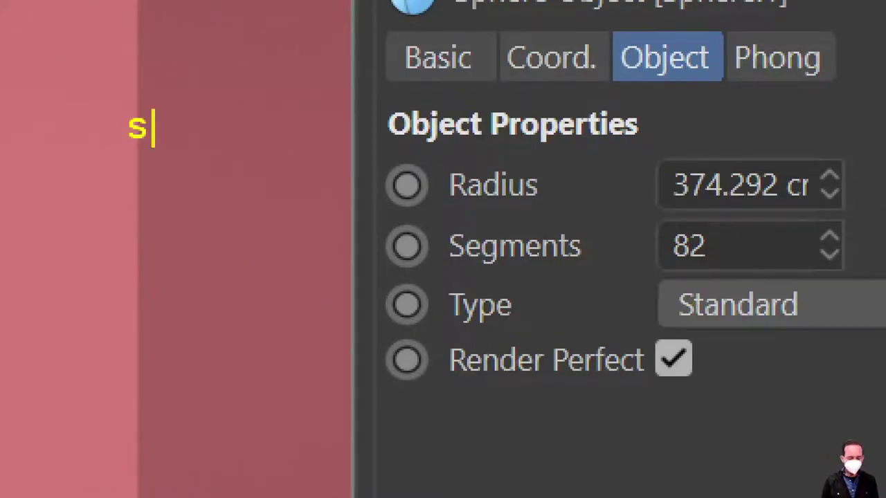
key("BackSpace")
key("BackSpace")
key("BackSpace")
type("prim")
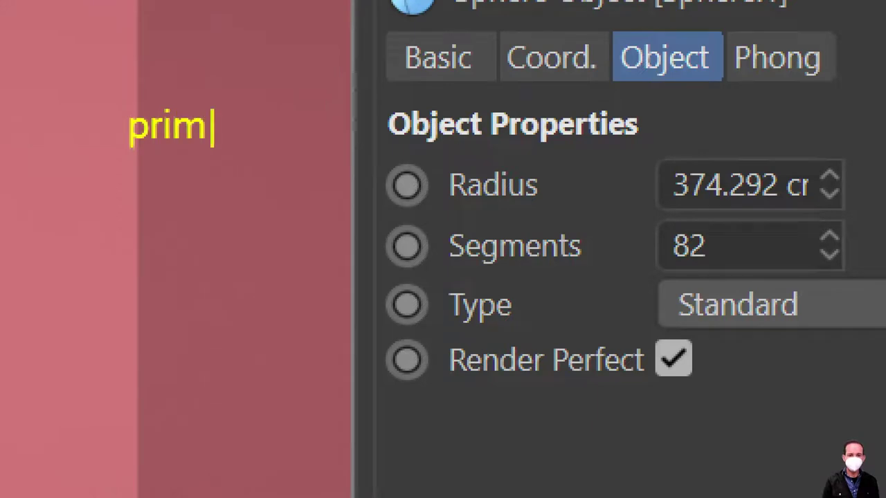
type("itive = e")
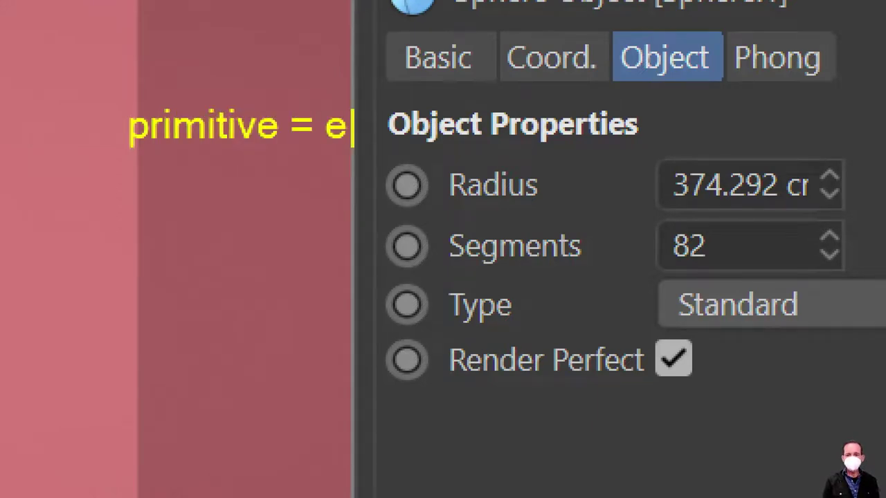
key("BackSpace")
type("segments")
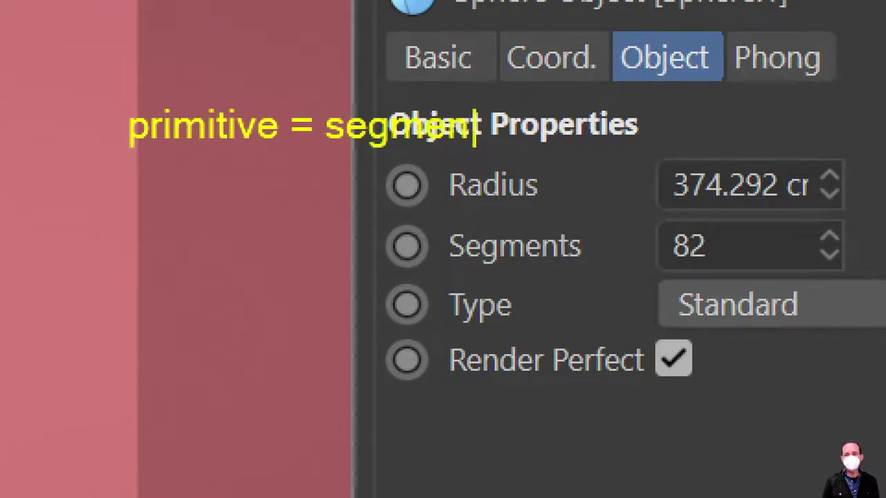
key("Return")
key("BackSpace")
key("BackSpace")
key("BackSpace")
key("BackSpace")
type("nts")
key("BackSpace")
type("s")
key("Return")
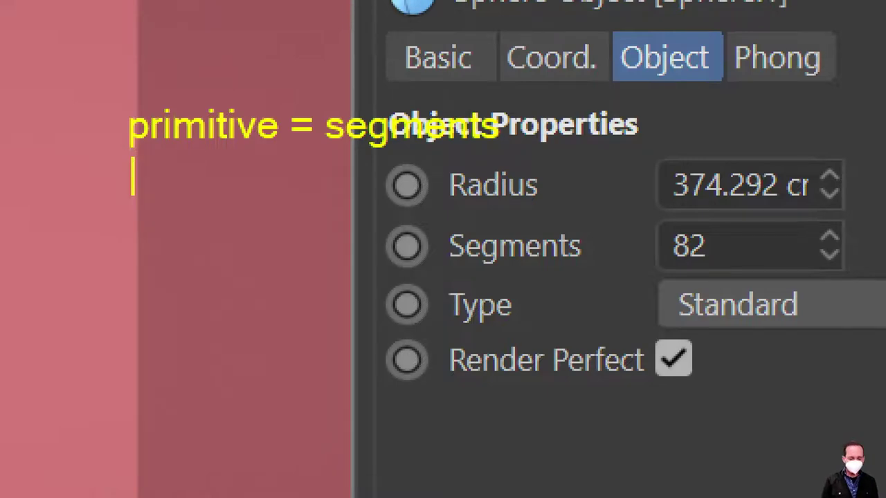
type("subdivi")
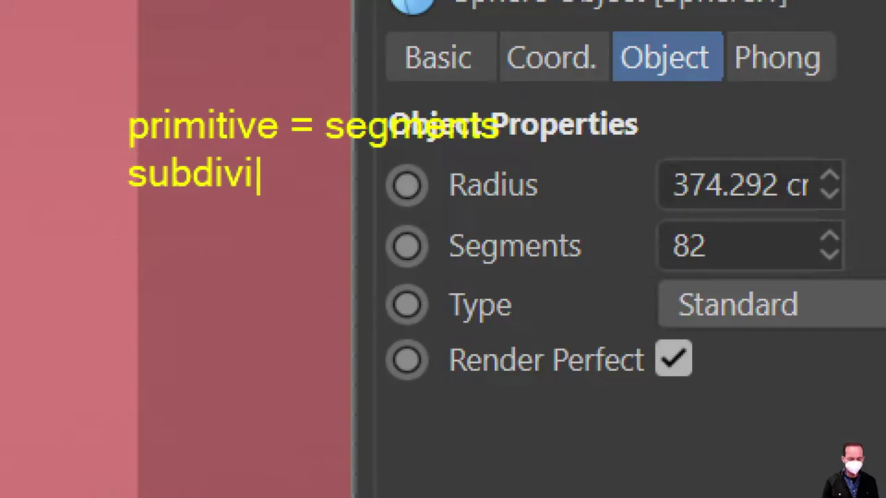
type("sion -")
key("BackSpace")
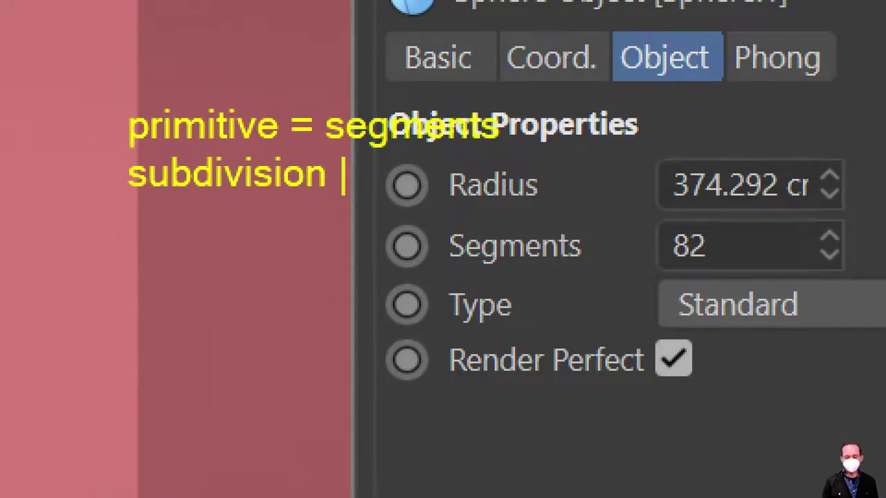
type("= smoothing")
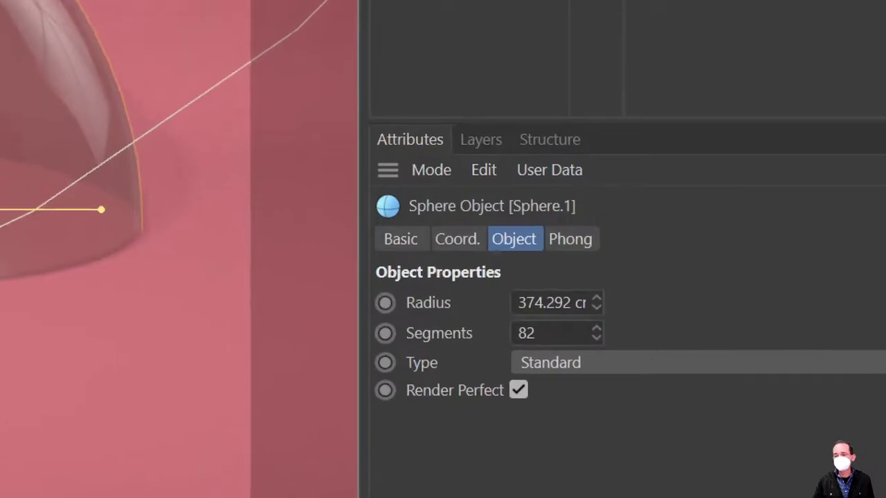
mouse_move(547, 259)
left_mouse_down()
mouse_move(523, 250)
mouse_move(503, 223)
mouse_move(467, 227)
mouse_move(493, 258)
mouse_move(542, 231)
mouse_move(488, 215)
left_mouse_up()
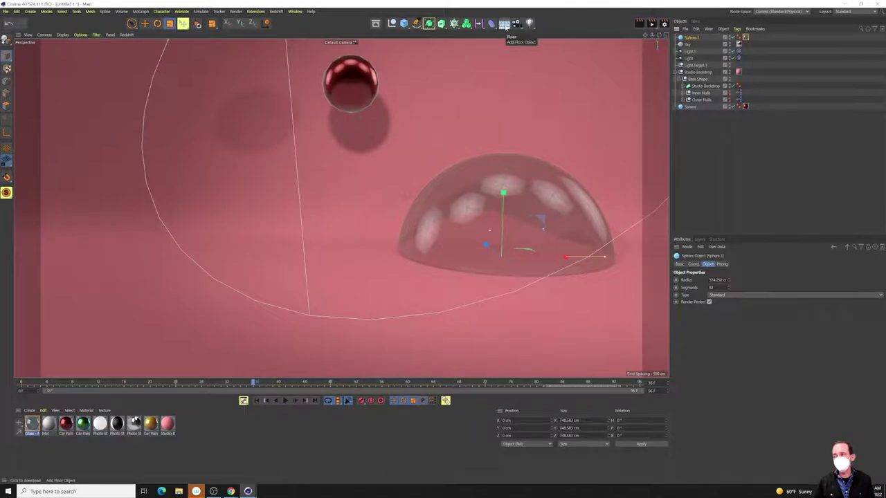
Add a Floor object and a Plane primitive to the scene, and select the plane to show its object properties.
left_click(507, 26)
left_click(519, 32)
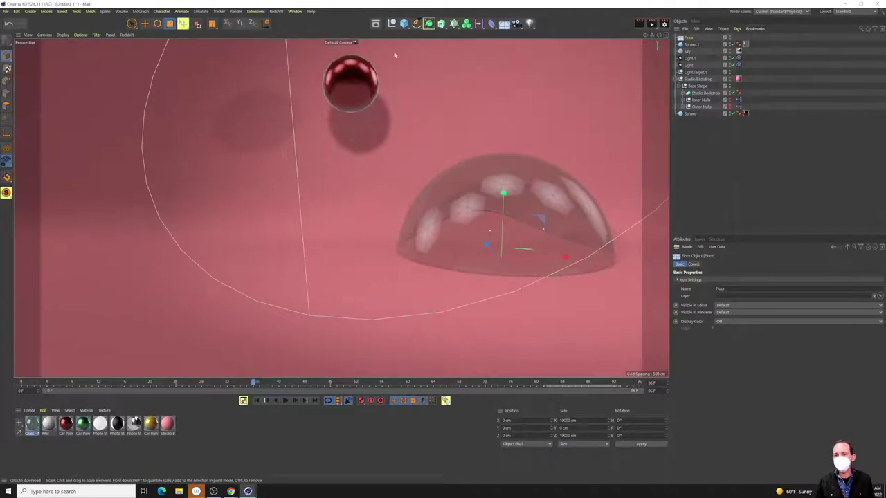
left_click(404, 25)
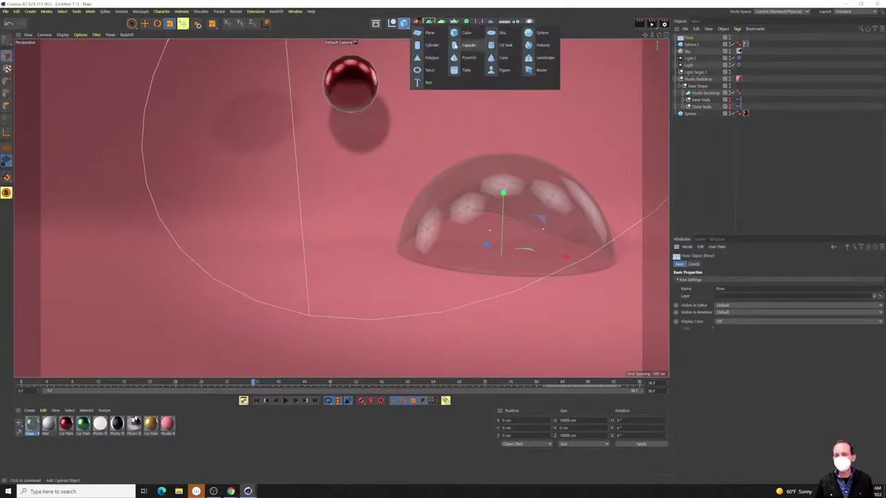
left_click(430, 33)
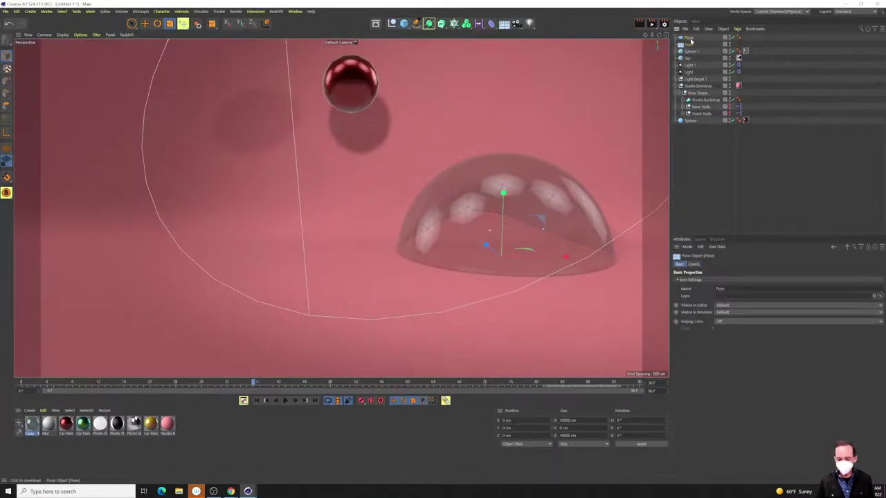
left_click(690, 38)
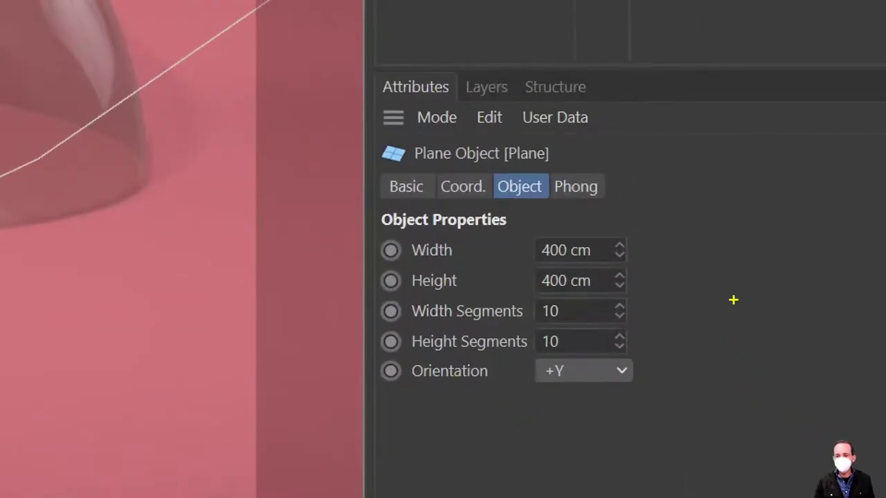
mouse_move(633, 245)
left_mouse_down()
mouse_move(197, 226)
mouse_move(274, 411)
mouse_move(585, 282)
left_mouse_up()
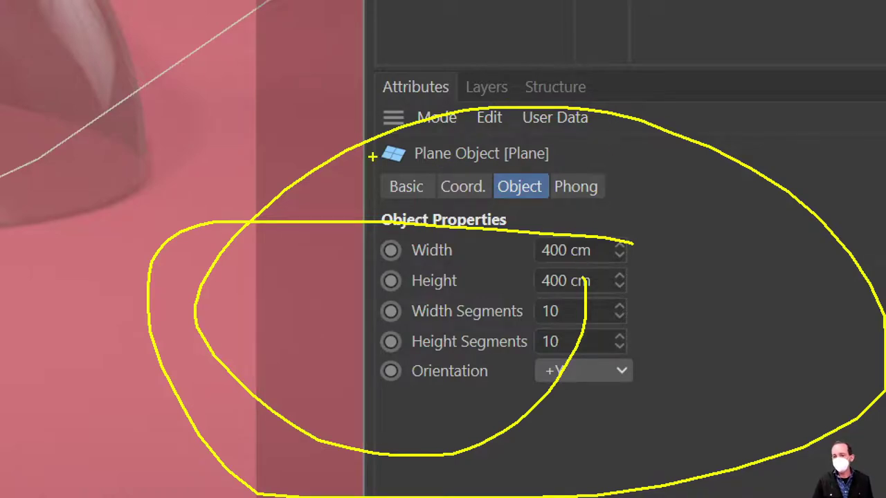
left_click_drag(370, 161, 623, 211)
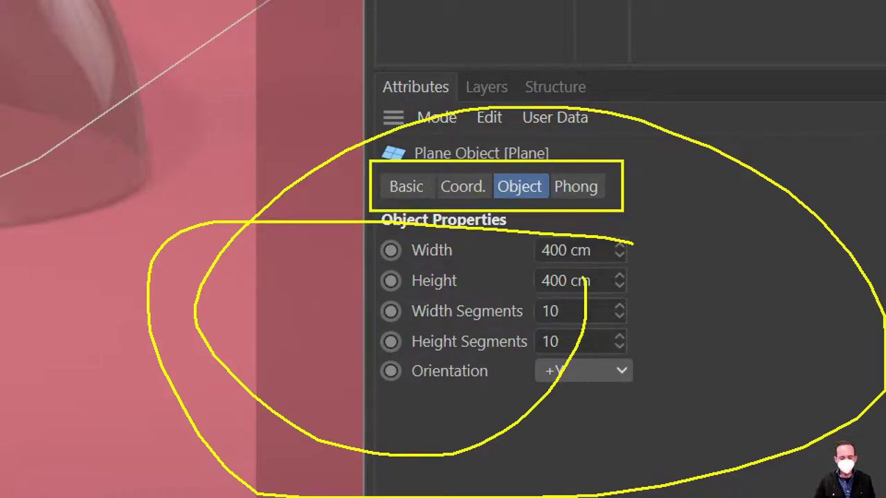
left_click_drag(648, 163, 648, 202)
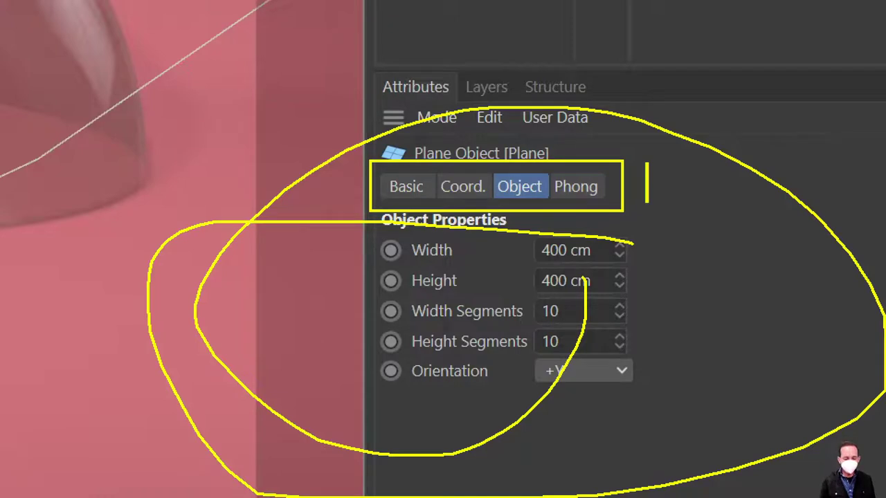
type("OBJECT")
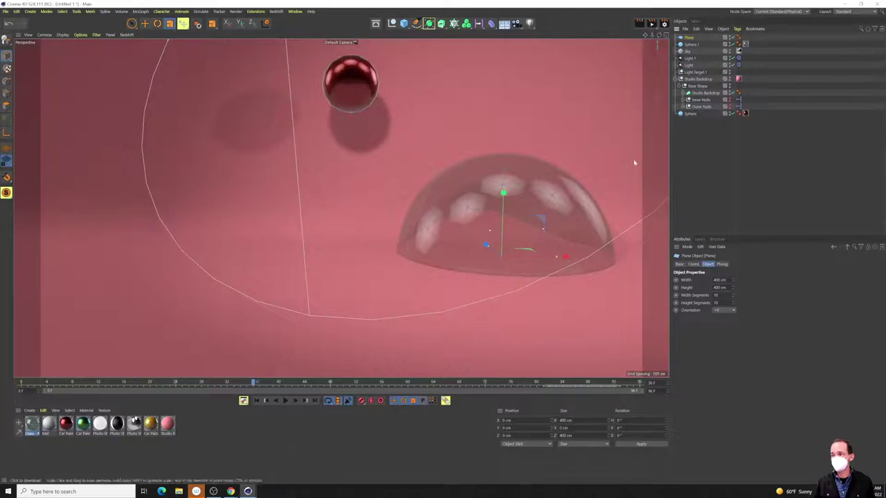
Show the properties of the material tag assigned to the Studio Backdrop.
left_click(739, 79)
left_click(739, 79)
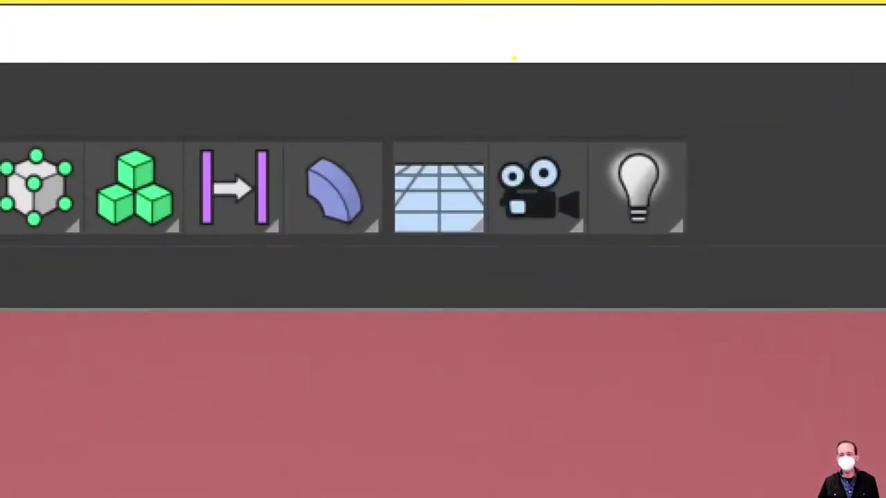
mouse_move(351, 113)
left_mouse_down()
mouse_move(357, 157)
mouse_move(484, 301)
mouse_move(503, 276)
left_mouse_up()
left_click_drag(450, 148, 436, 214)
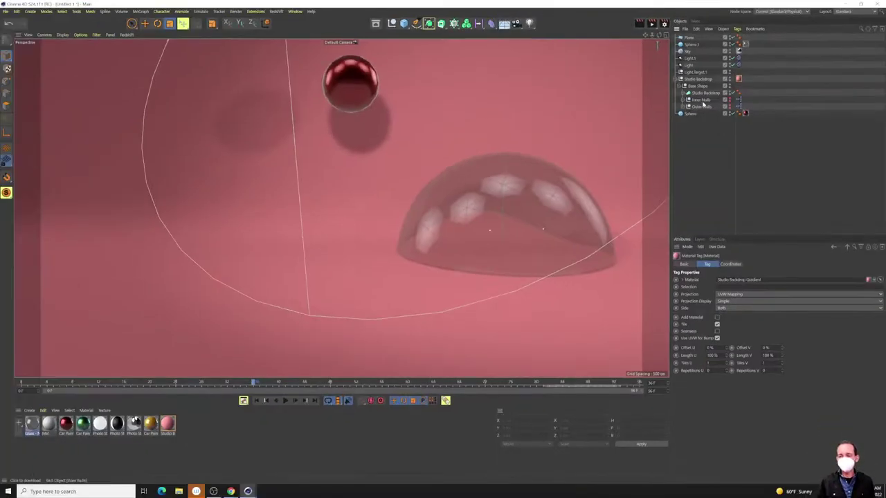
Play the animation forward and pause it at about frame 60, with the red sphere beside the glass dome.
left_click(287, 402)
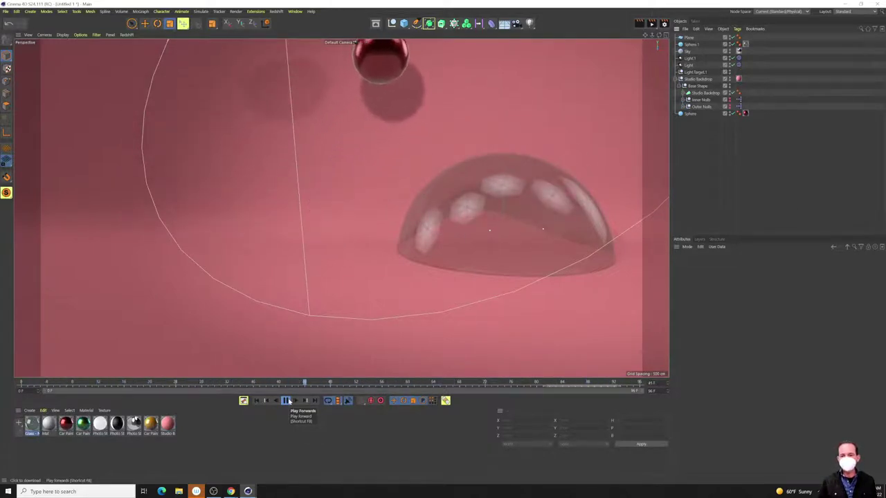
left_click(288, 401)
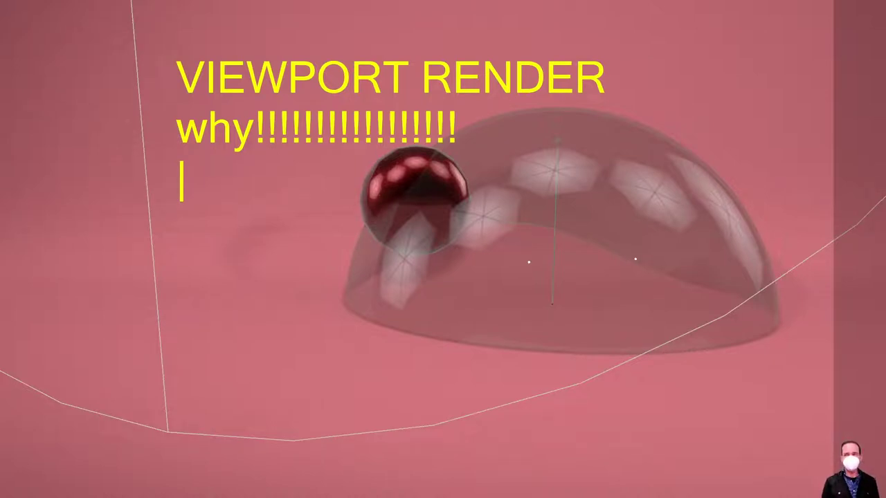
type("Gpu")
key("BackSpace")
key("BackSpace")
type("PU")
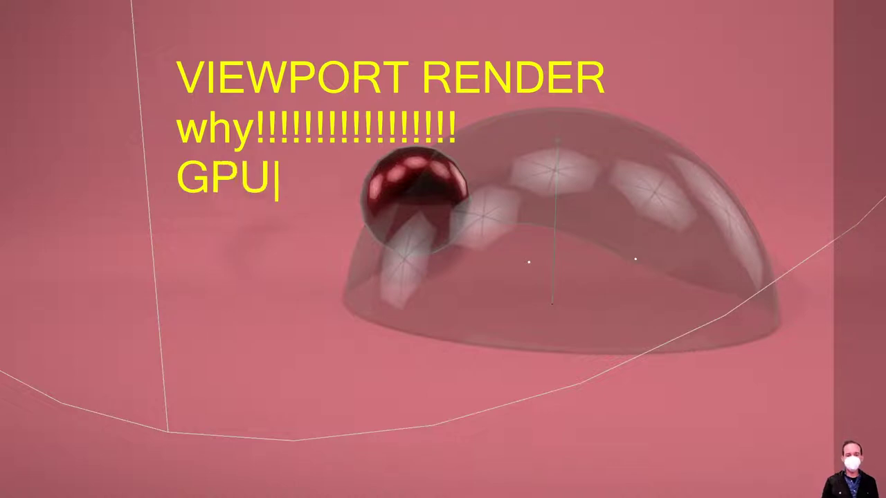
type(" -")
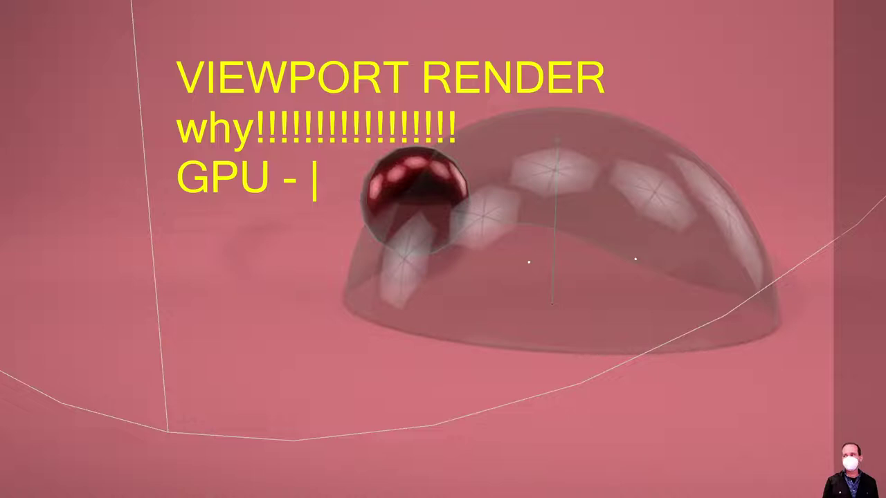
type("G")
key("BackSpace")
type("Fa")
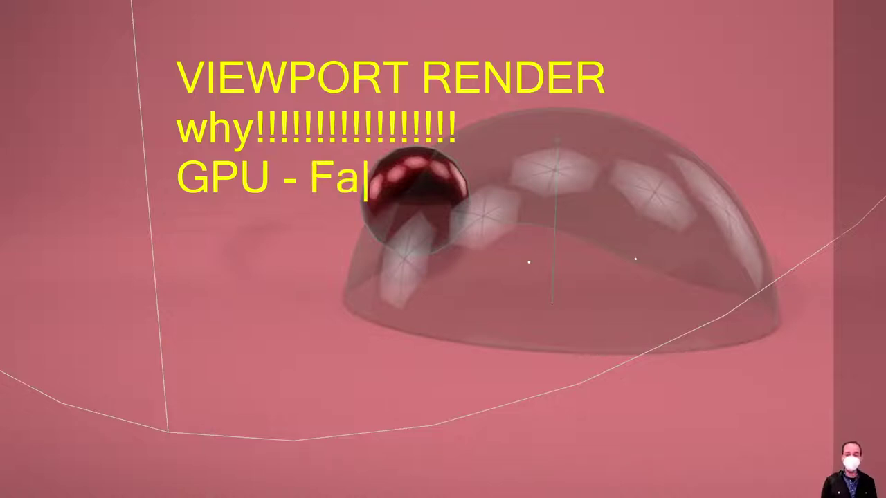
type("ster - ")
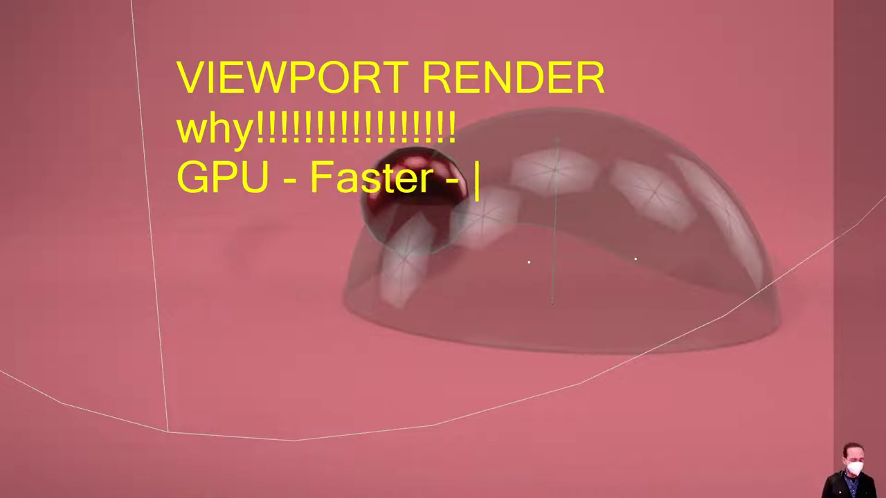
type("realtime")
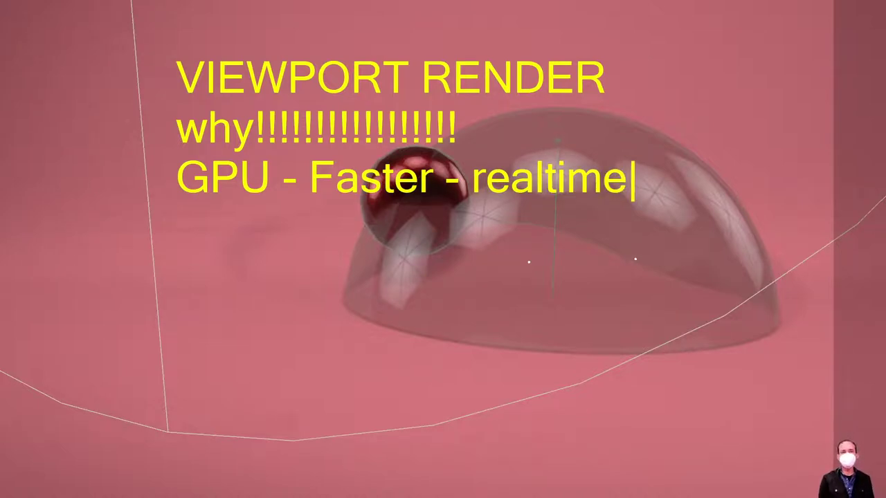
key("Escape")
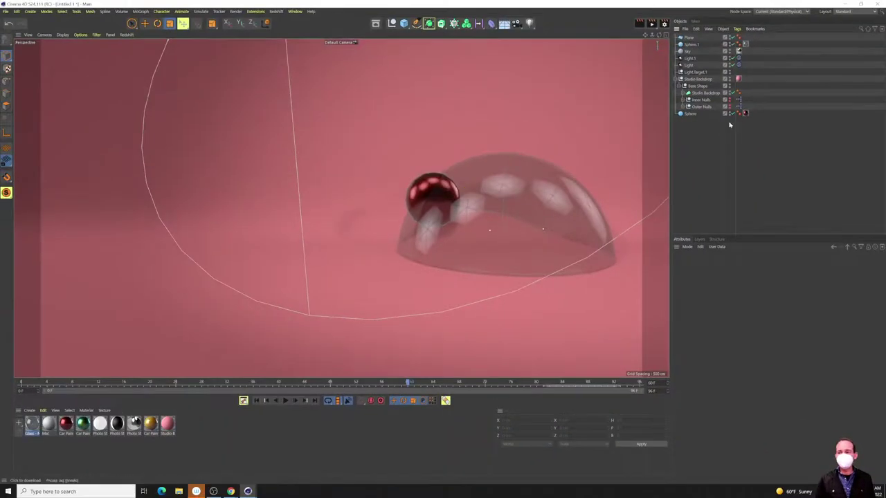
Change the renderer from Viewport Renderer to Standard in the render settings, and move the settings window off the object list.
left_click(661, 24)
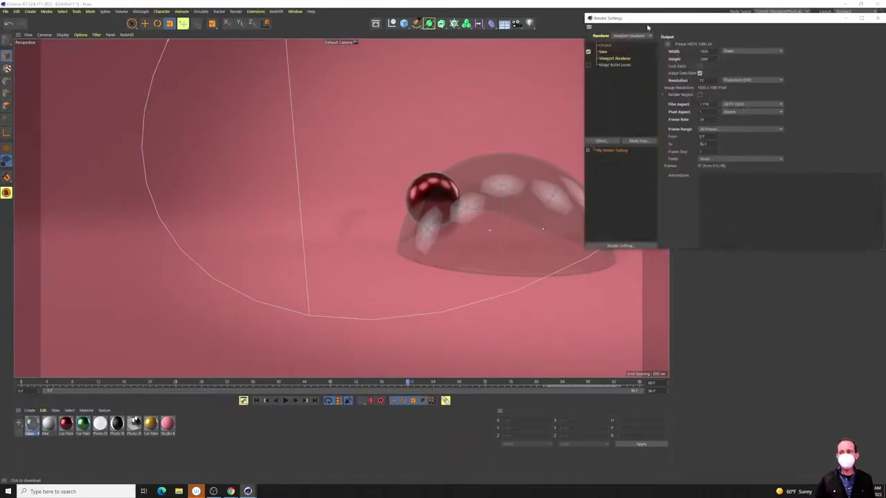
left_click(624, 36)
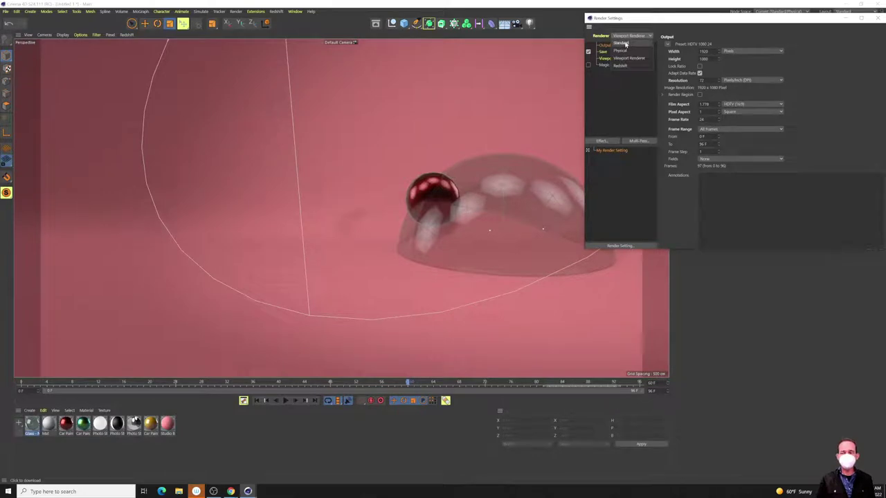
left_click(621, 43)
left_click_drag(702, 18, 559, 64)
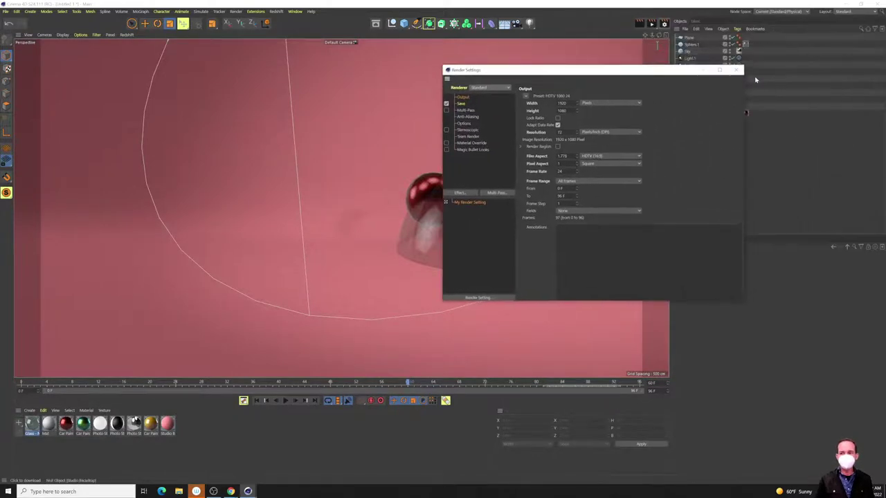
Close the render settings window and select the glass dome sphere to show its object properties.
left_click(735, 69)
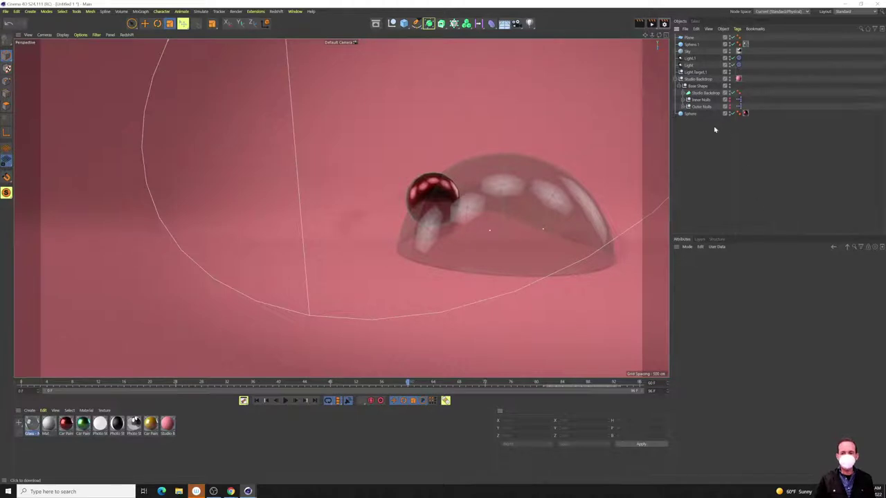
left_click(475, 181)
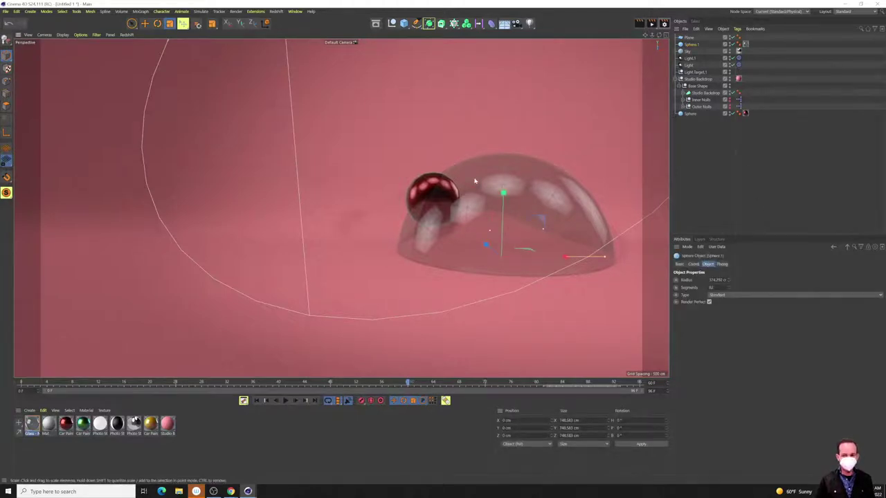
key("shift+c")
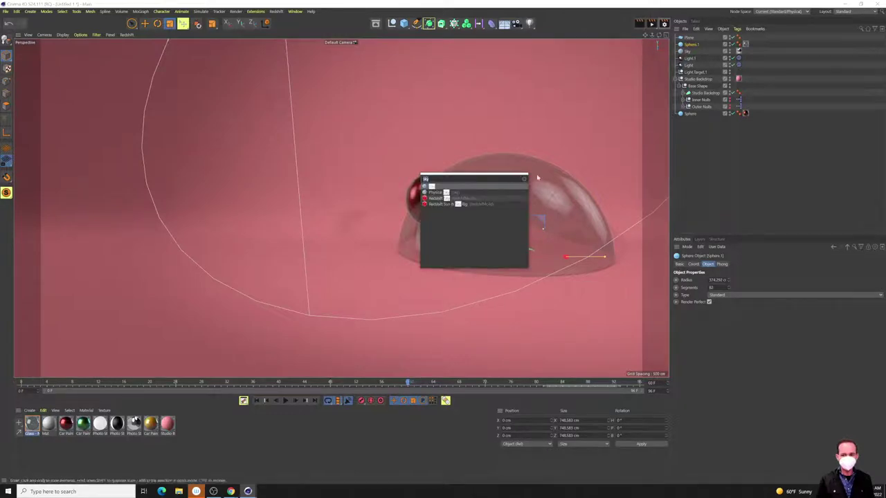
key("Escape")
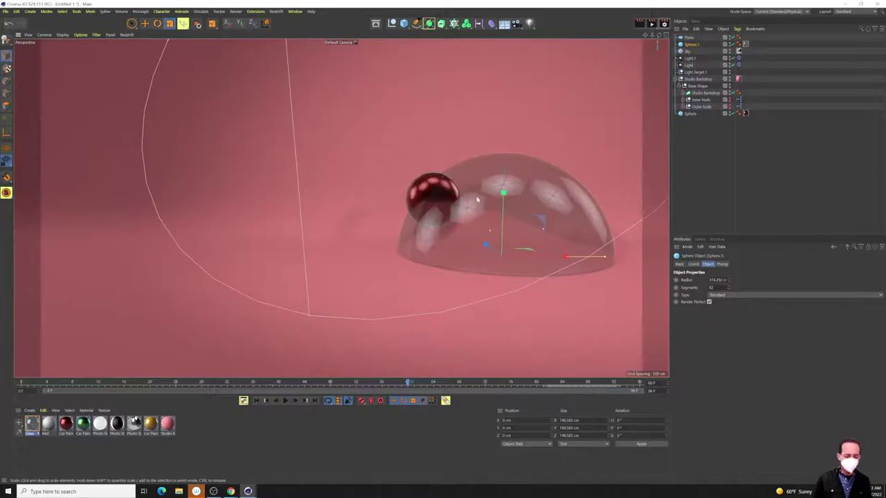
Change the renderer to Viewport Renderer in the render settings and close the settings window.
left_click(664, 23)
left_click(636, 32)
left_click(627, 53)
left_click_drag(703, 13, 689, 21)
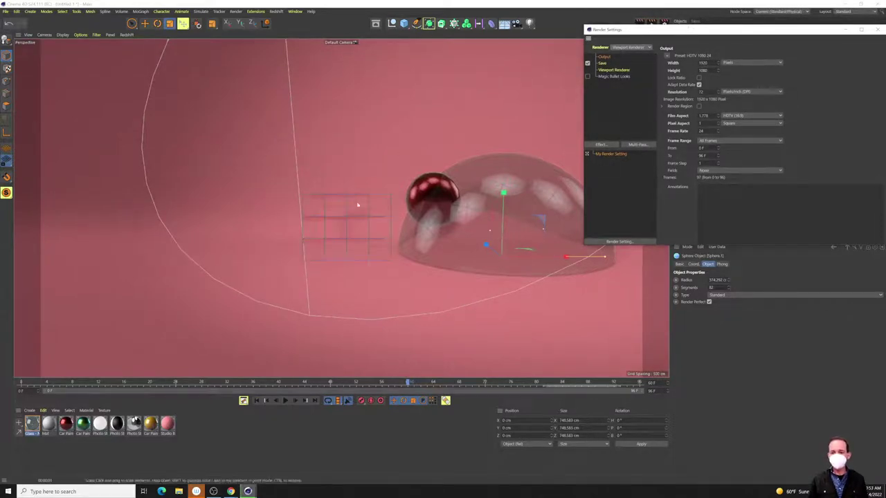
left_click_drag(633, 29, 506, 67)
left_click(750, 67)
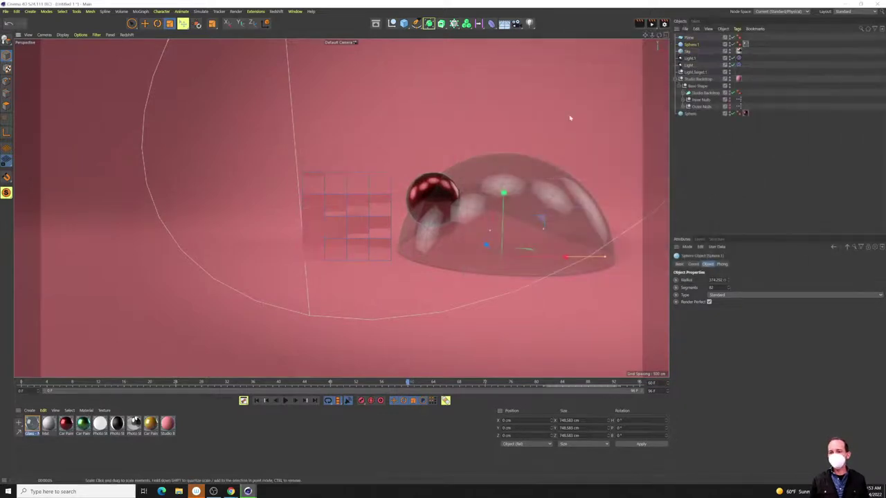
Select the Studio Backdrop loft, and view the Viewport Renderer's output settings before closing them.
left_click(416, 173)
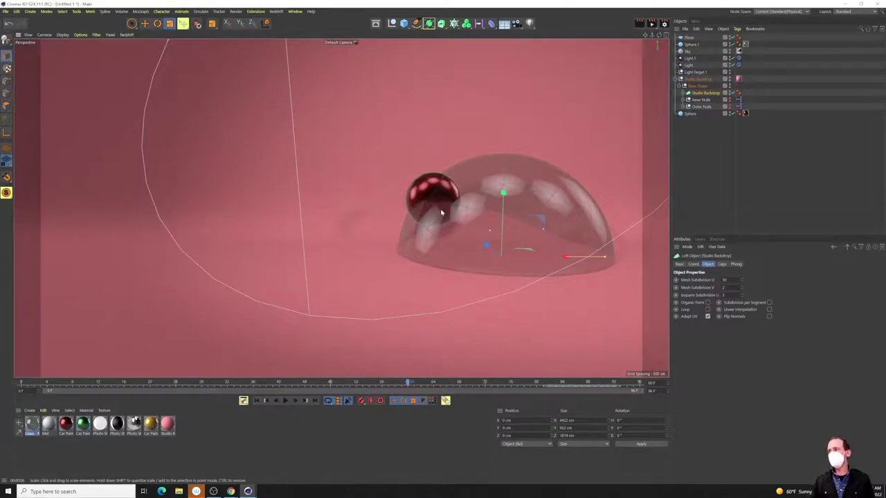
left_click(464, 217)
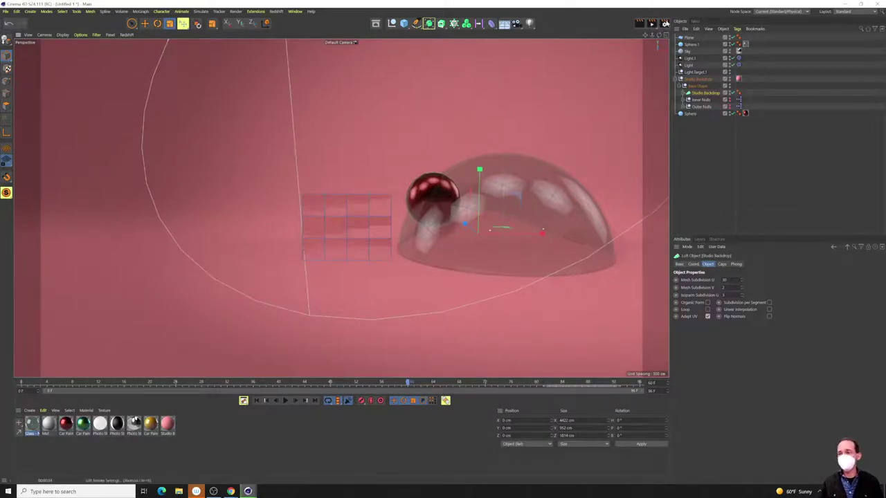
left_click(664, 23)
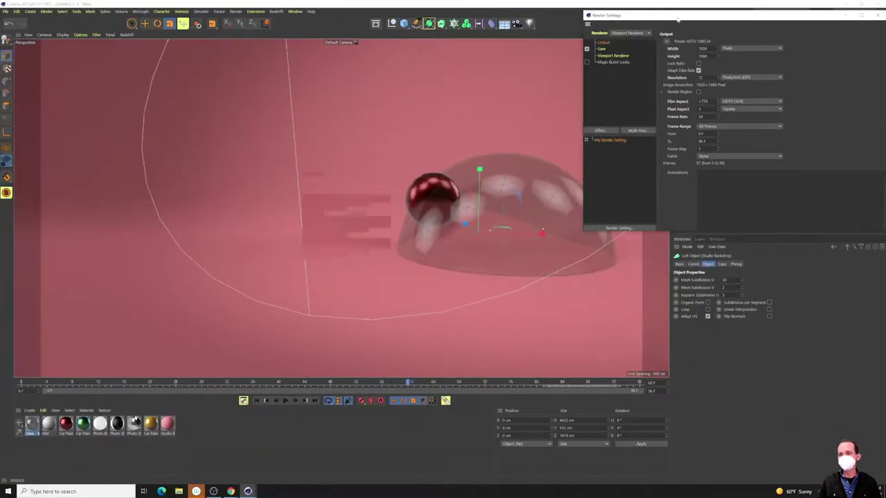
left_click_drag(733, 32, 547, 65)
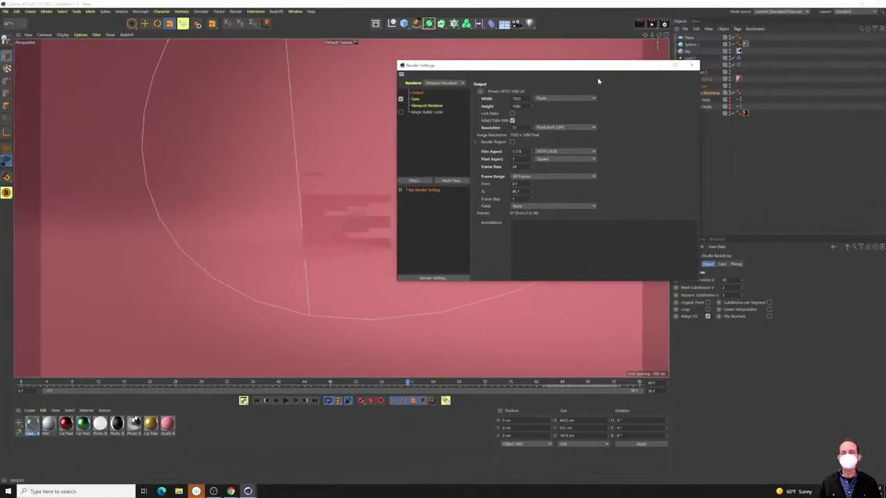
left_click(691, 65)
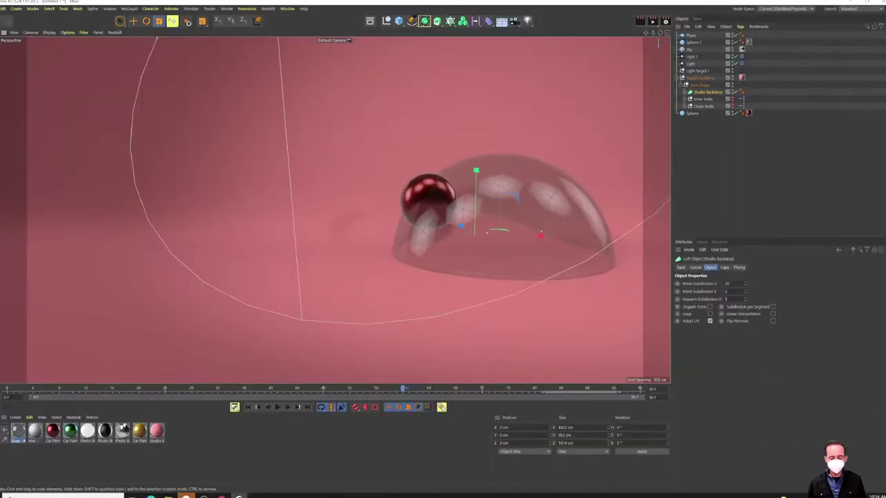
Delete the glass dome sphere from the scene, keeping the red sphere.
left_click(711, 138)
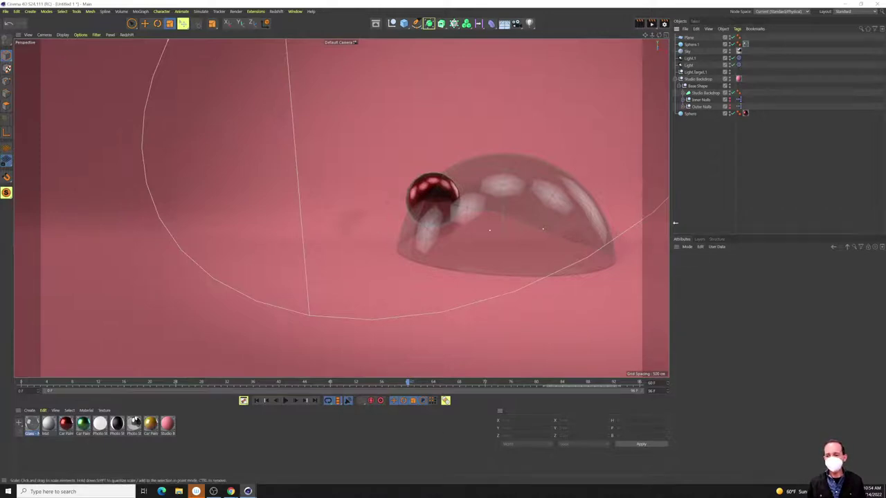
left_click(418, 204)
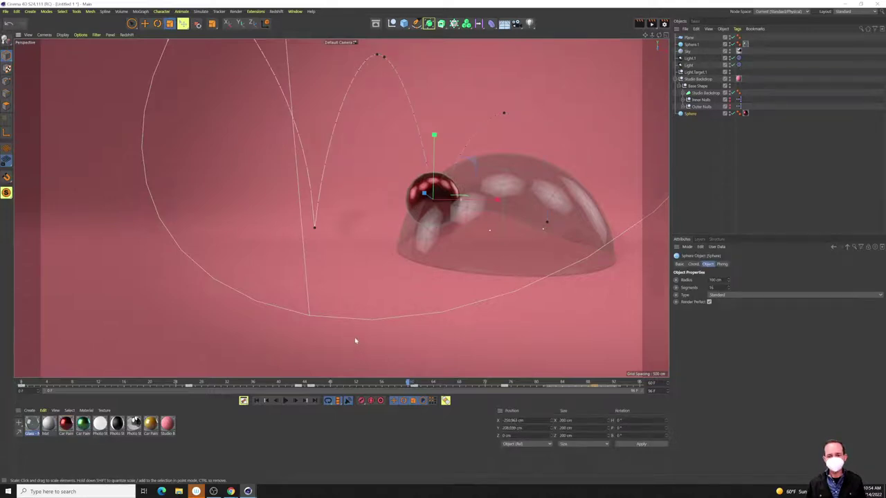
left_click(450, 244)
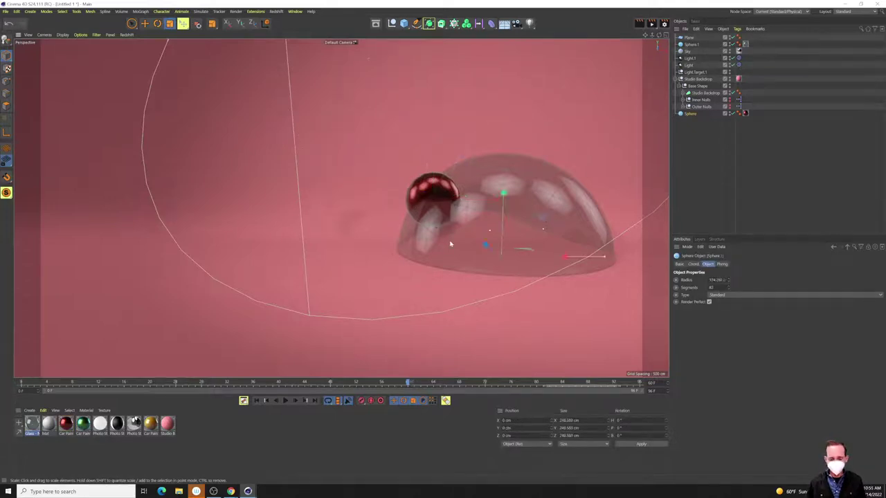
key("Delete")
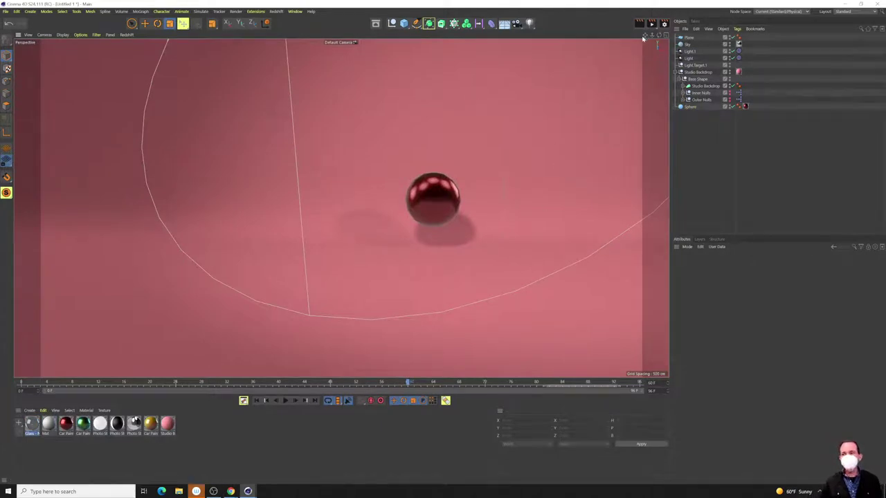
Add the Wine Bottle 01 model from the Asset Browser's glass results to the scene.
left_click(375, 23)
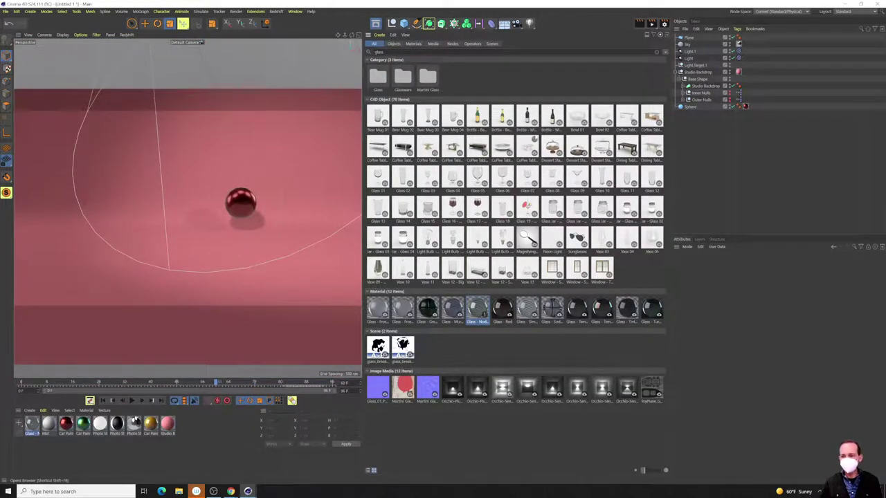
left_click_drag(529, 111, 138, 214)
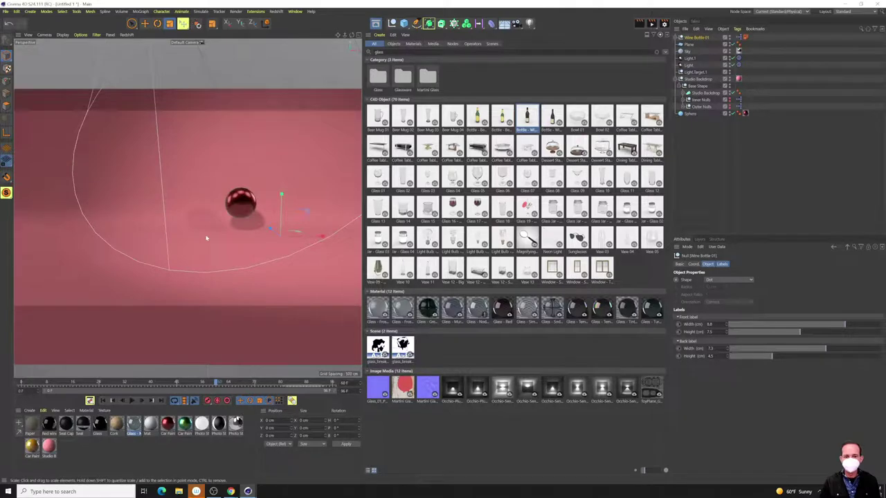
left_click(338, 134)
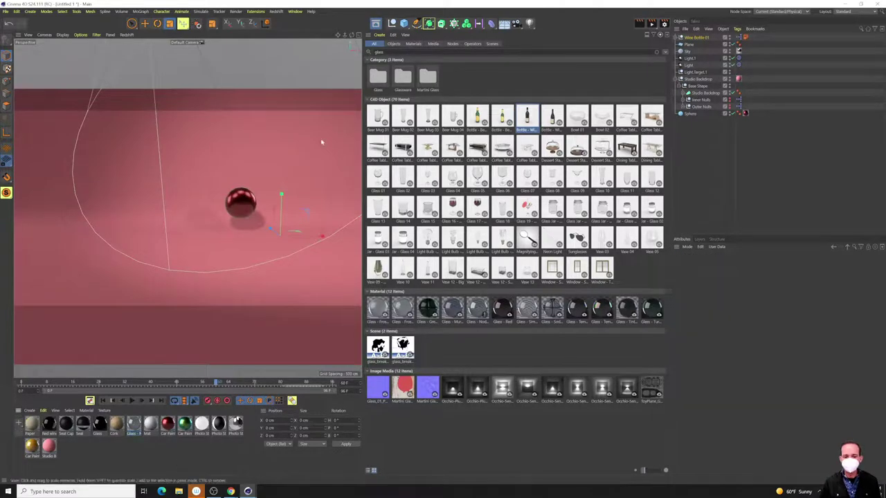
Move the wine bottle to about X -531, Y 15, Z -453 cm, in front of the red sphere.
left_click(698, 39)
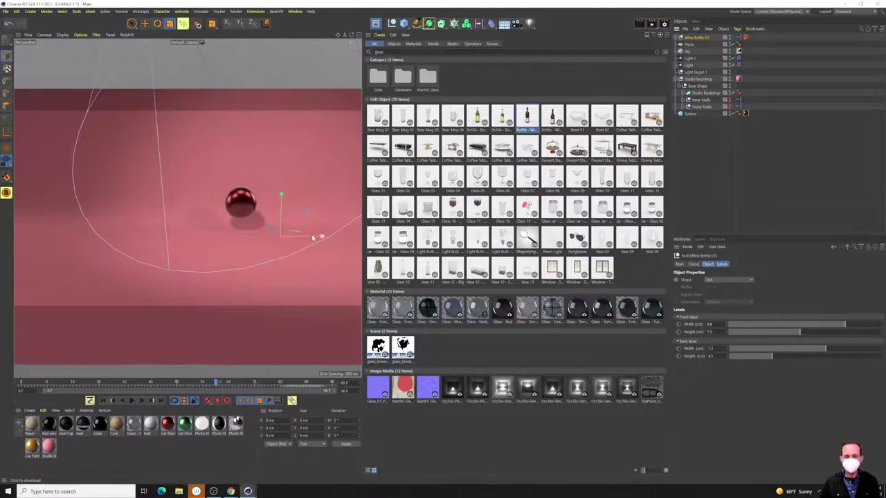
key("e")
left_click_drag(277, 235, 226, 205)
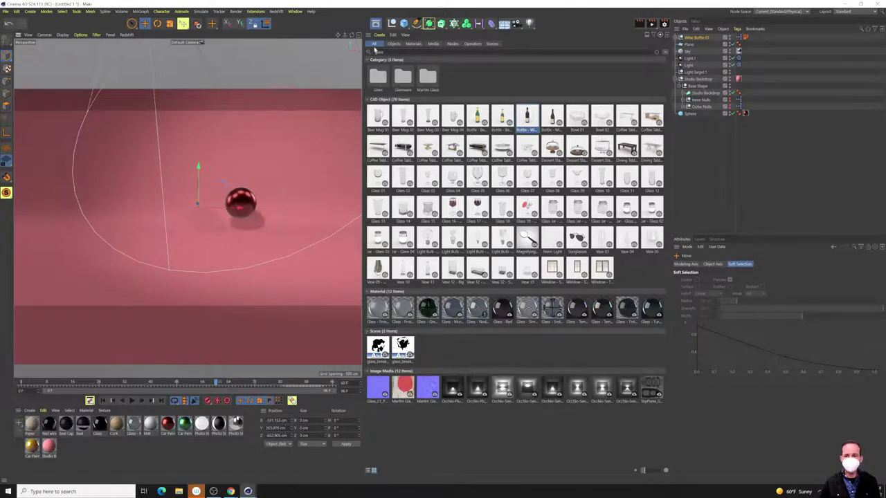
left_click(376, 23)
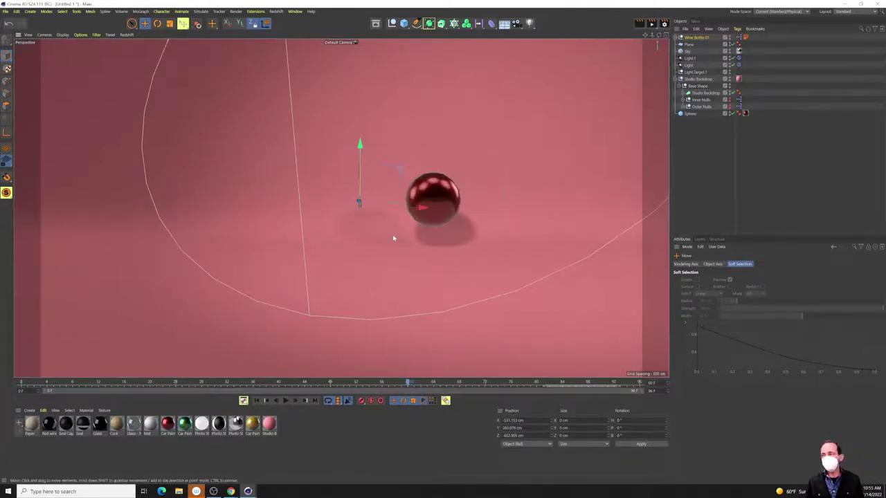
left_click_drag(360, 146, 363, 247)
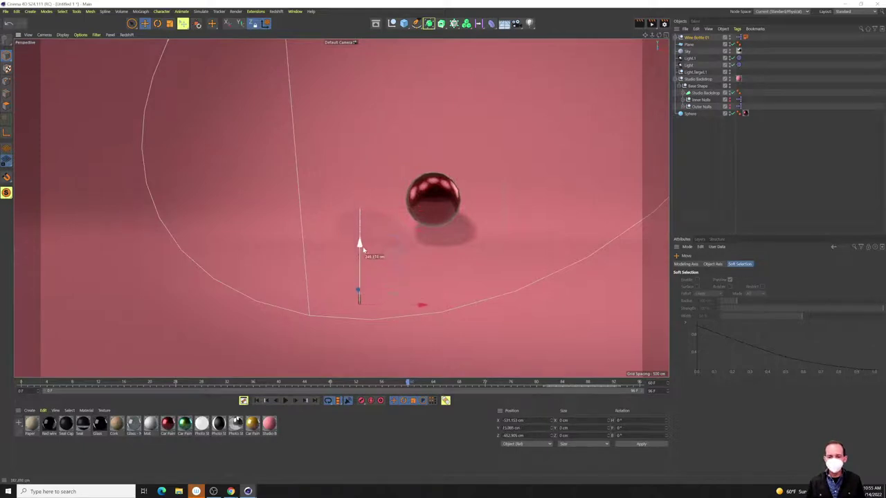
Search the Asset Browser for "car" and add the Hot Hatch car model to the scene.
left_click(376, 22)
key("BackSpace")
type("car")
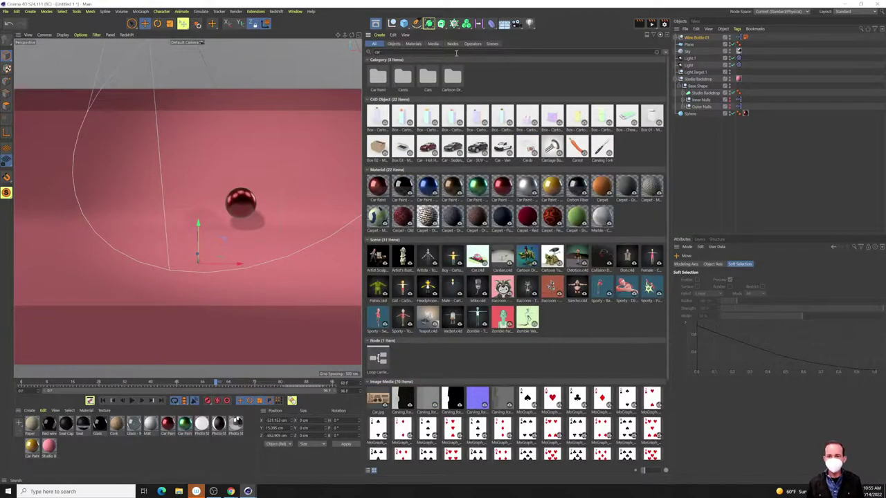
left_click(427, 147)
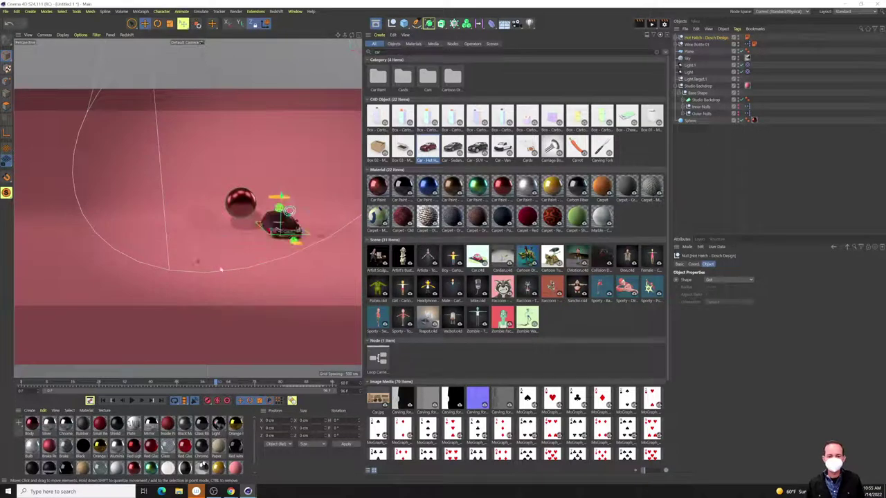
Move the car to about X -555 cm and Y 11 cm, behind the wine bottle, and close the Asset Browser.
left_click_drag(308, 241, 200, 260)
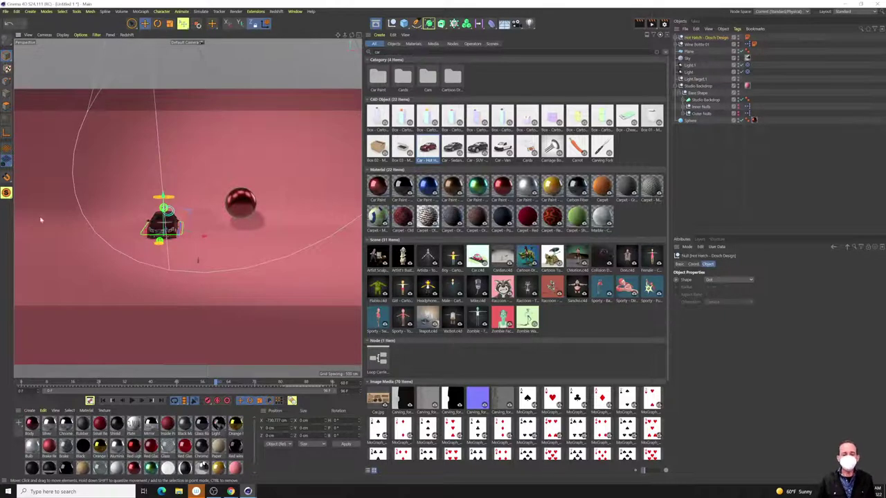
left_click_drag(361, 339, 415, 339)
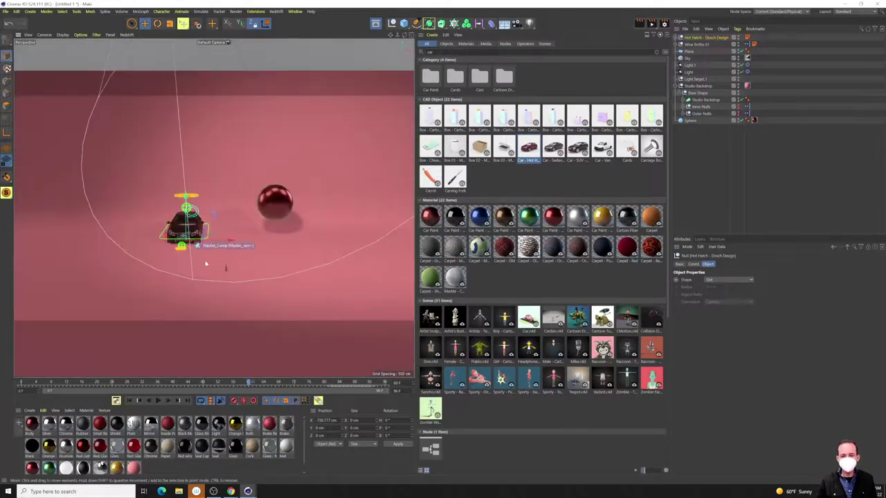
left_click_drag(204, 266, 217, 280, "alt")
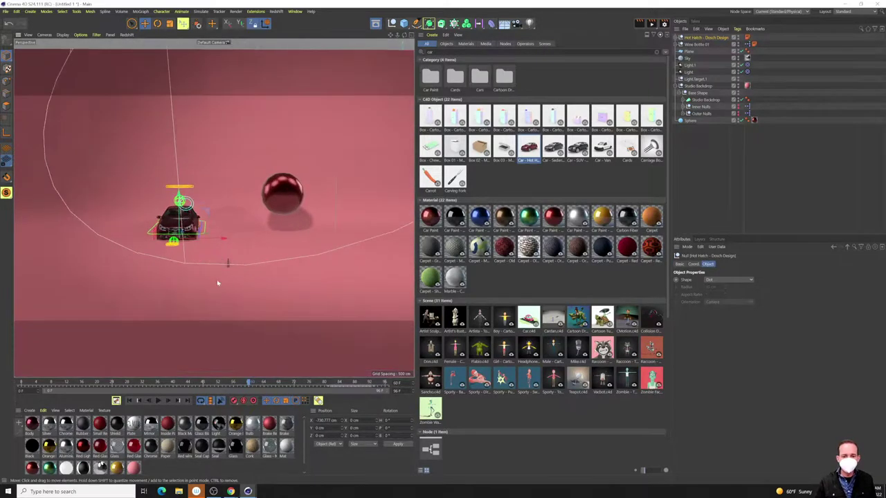
scroll(217, 280, "up", 2)
scroll(216, 280, "up", 5)
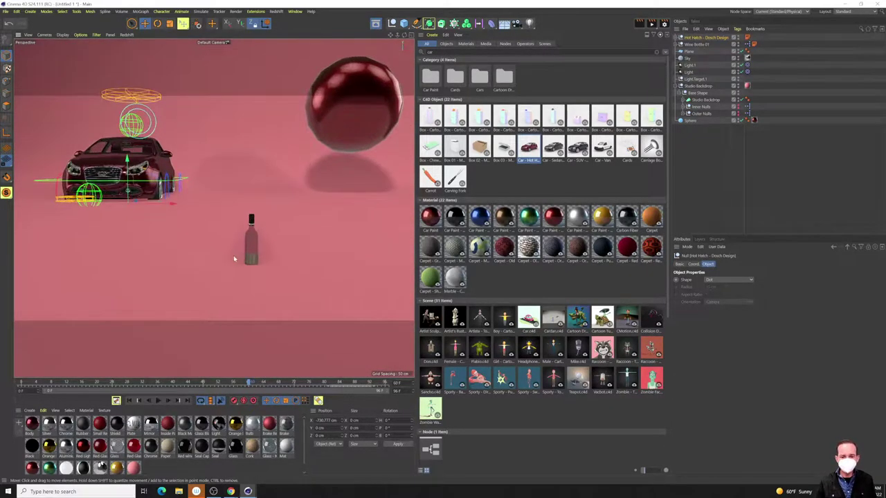
left_click_drag(233, 256, 283, 276, "alt")
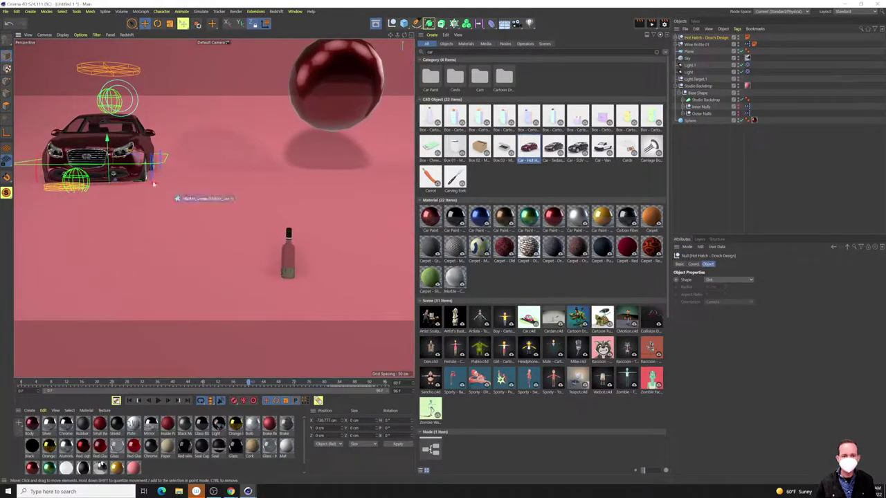
left_click_drag(153, 183, 197, 173)
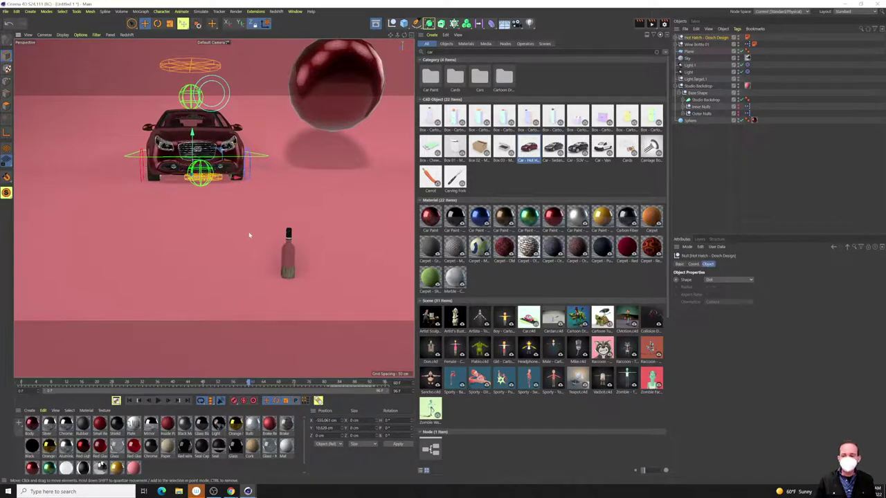
left_click(376, 24)
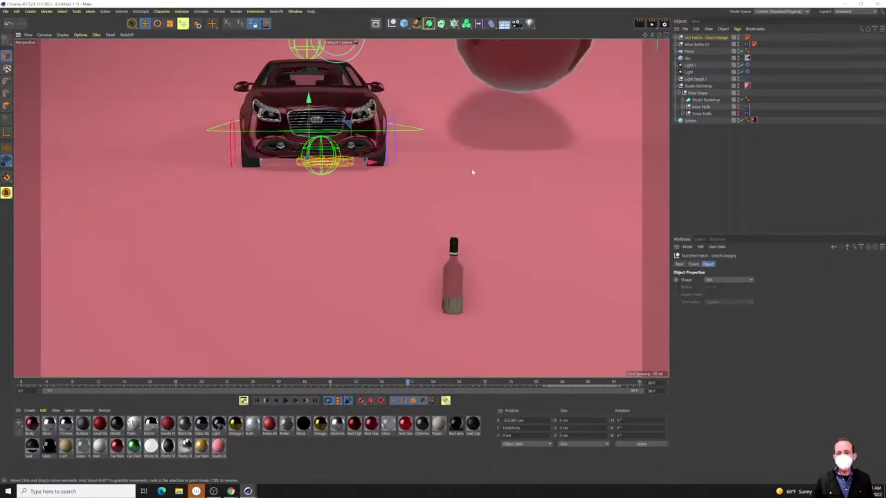
Frame the car, sphere and bottle together, and switch to Chrome to show the Mini-Project assignment page.
scroll(336, 243, "down", 8)
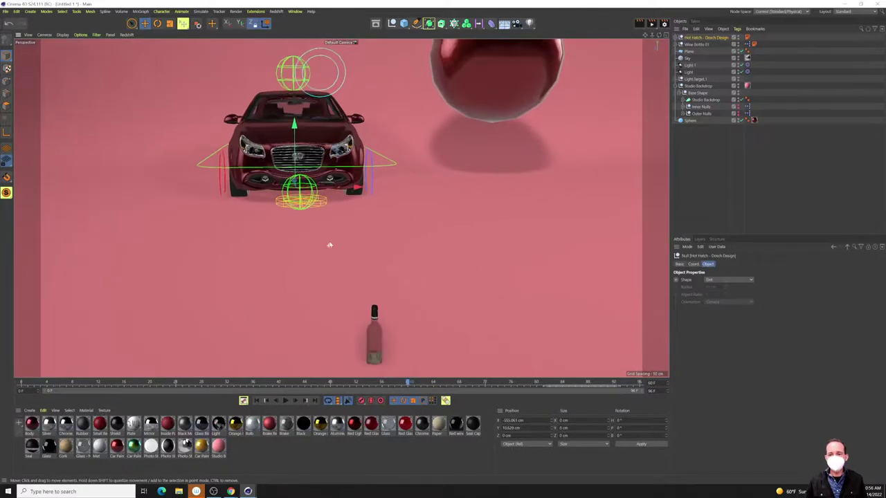
scroll(329, 242, "down", 2)
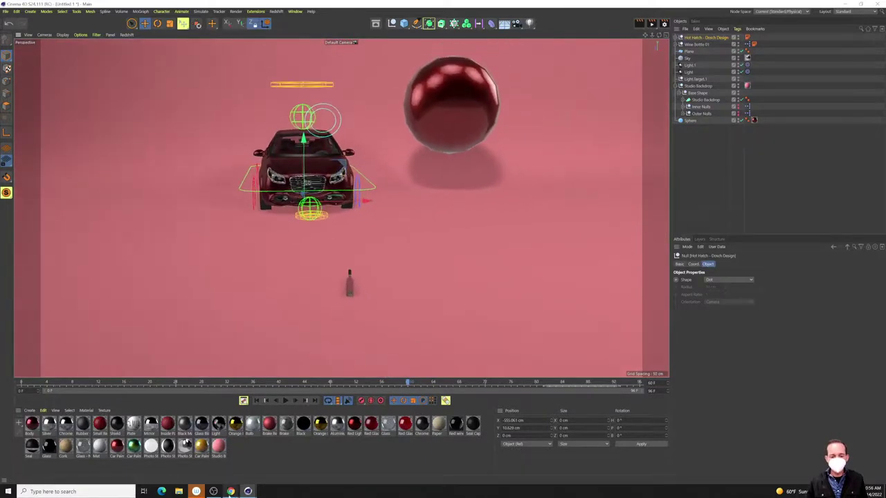
mouse_move(230, 493)
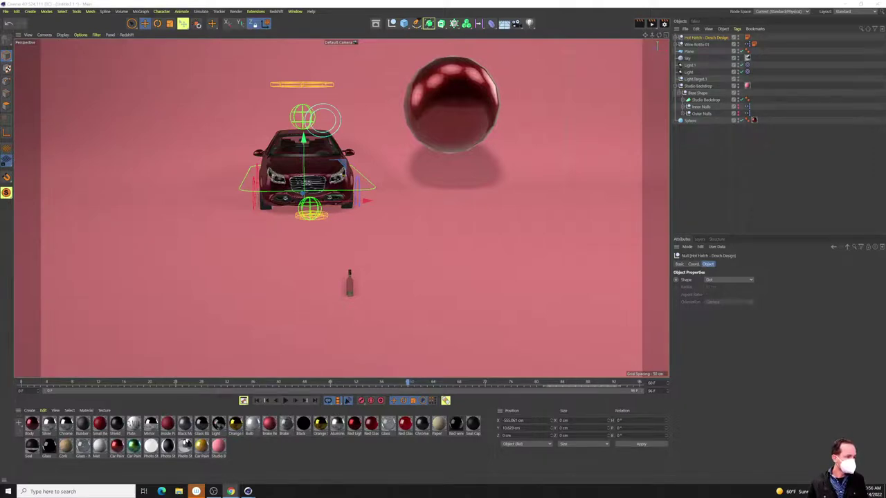
key("alt+Tab")
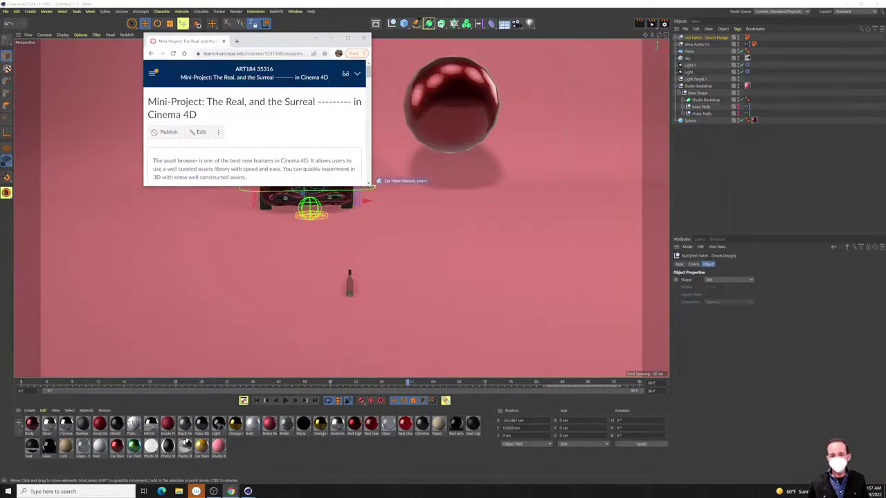
Enlarge the browser window and skim the Real and Surreal assignment's two scene requirements.
left_click_drag(372, 183, 811, 403)
scroll(550, 277, "down", 5)
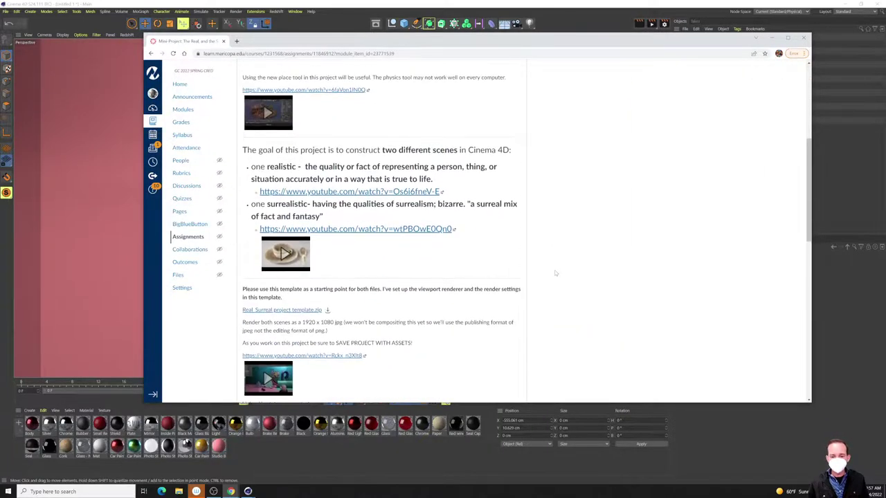
scroll(554, 273, "up", 2)
scroll(554, 272, "up", 1)
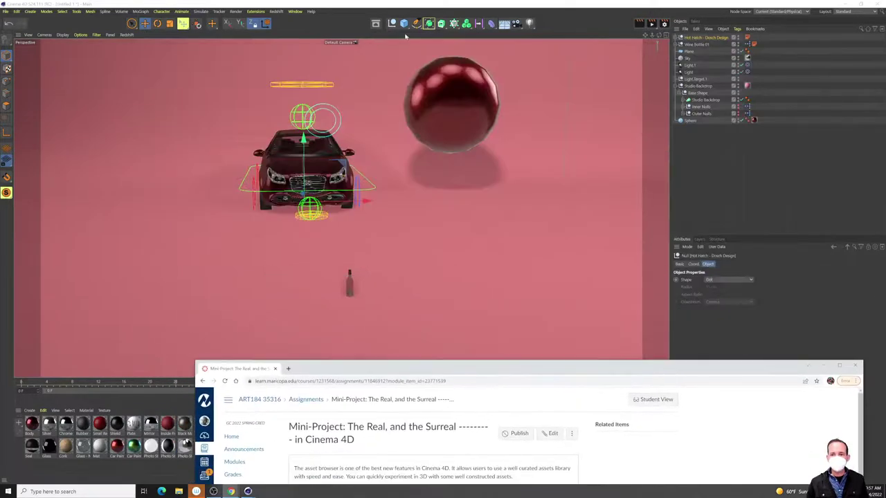
Switch back to Cinema 4D, open the Asset Browser and clear its "car" search.
left_click(375, 23)
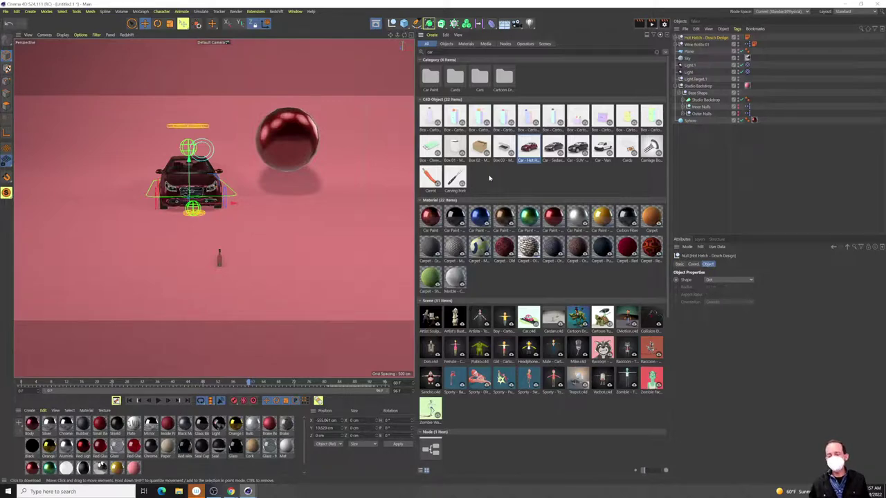
double_click(419, 51)
key("BackSpace")
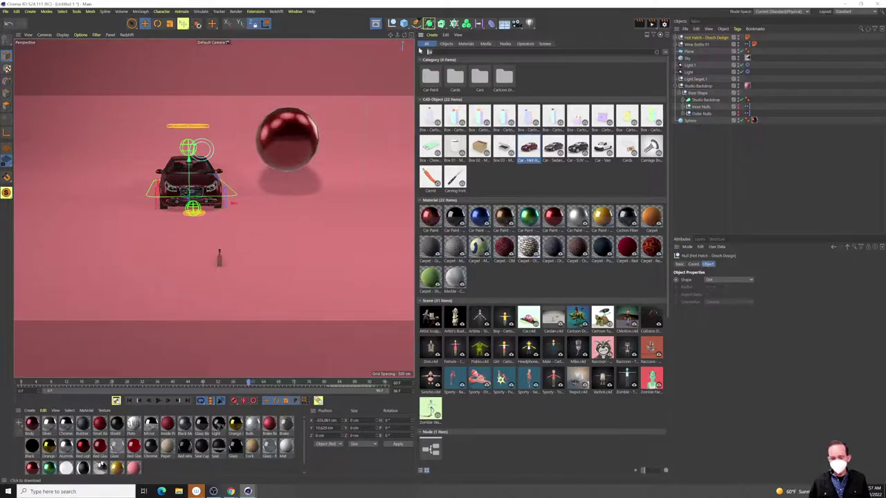
key("BackSpace")
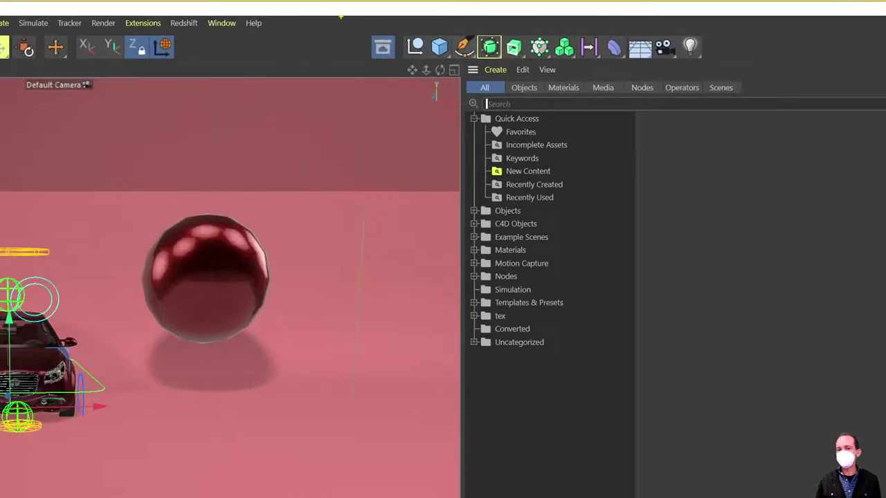
left_click_drag(341, 15, 415, 57)
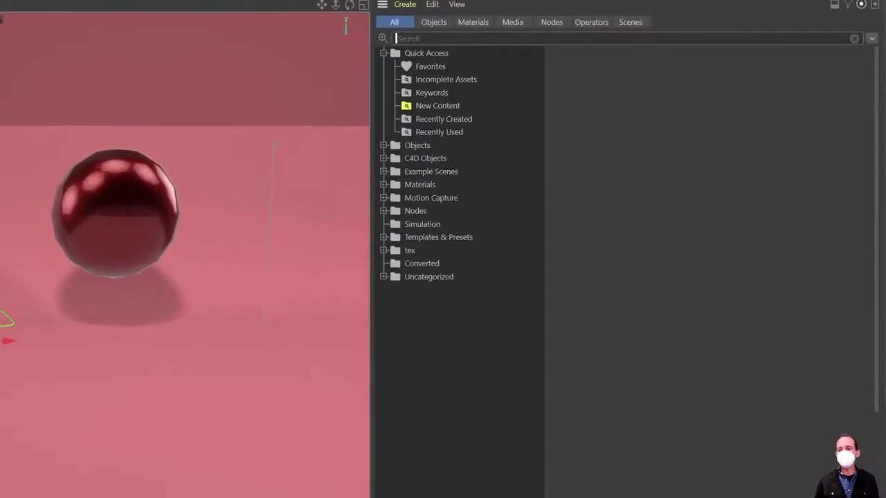
mouse_move(657, 78)
left_mouse_down()
mouse_move(523, 129)
mouse_move(565, 184)
mouse_move(803, 337)
mouse_move(690, 473)
mouse_move(618, 483)
mouse_move(624, 221)
mouse_move(534, 222)
mouse_move(463, 339)
left_mouse_up()
type("t")
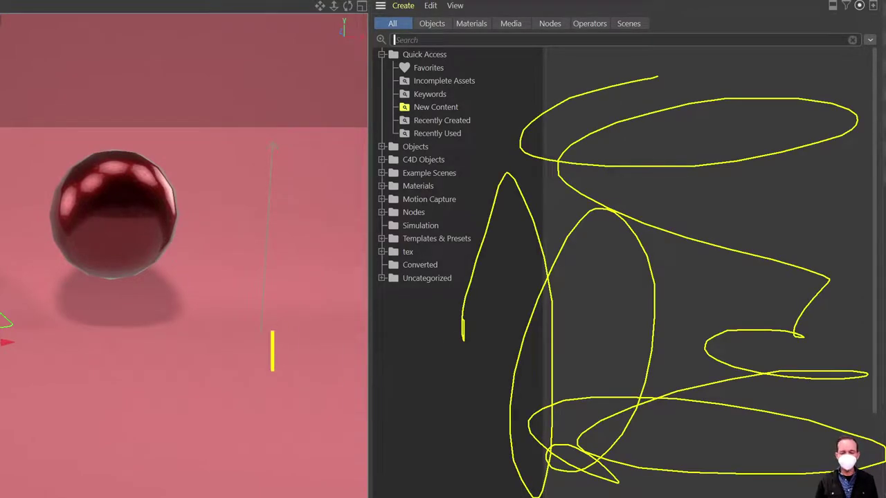
type("everything")
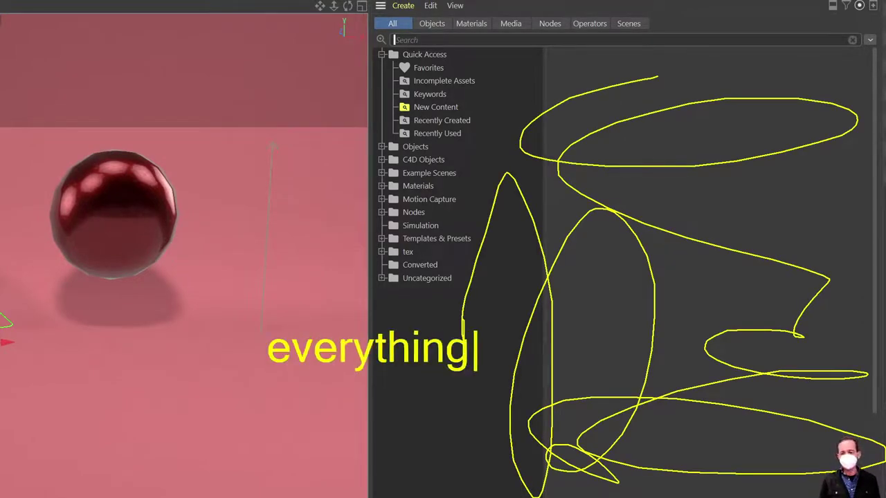
key("Return")
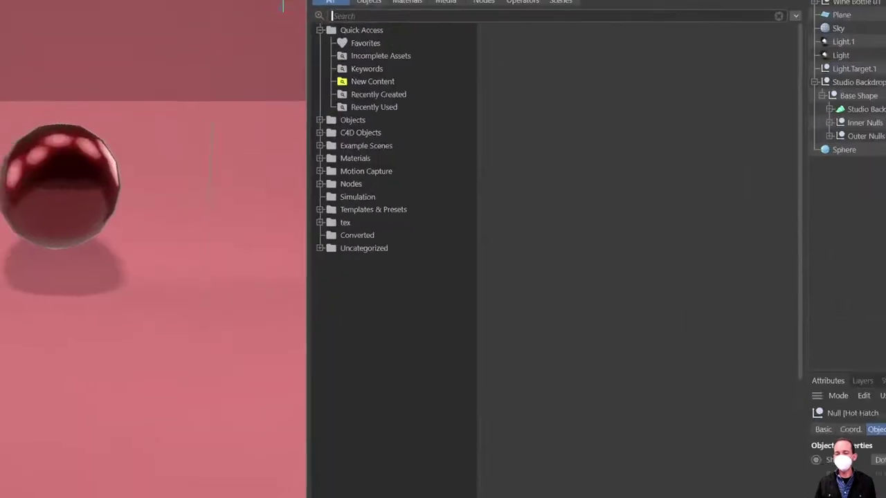
mouse_move(589, 66)
left_mouse_down()
mouse_move(525, 414)
mouse_move(644, 25)
mouse_move(371, 294)
left_mouse_up()
left_click_drag(332, 394, 623, 497)
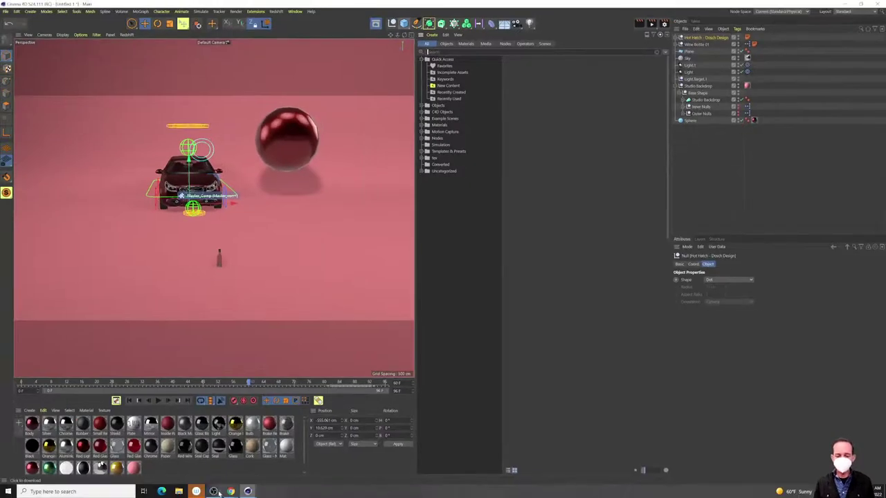
Switch to Chrome, move the assignment window up over the scene and read down to the realistic and surrealistic requirements.
mouse_move(230, 491)
left_click(283, 465)
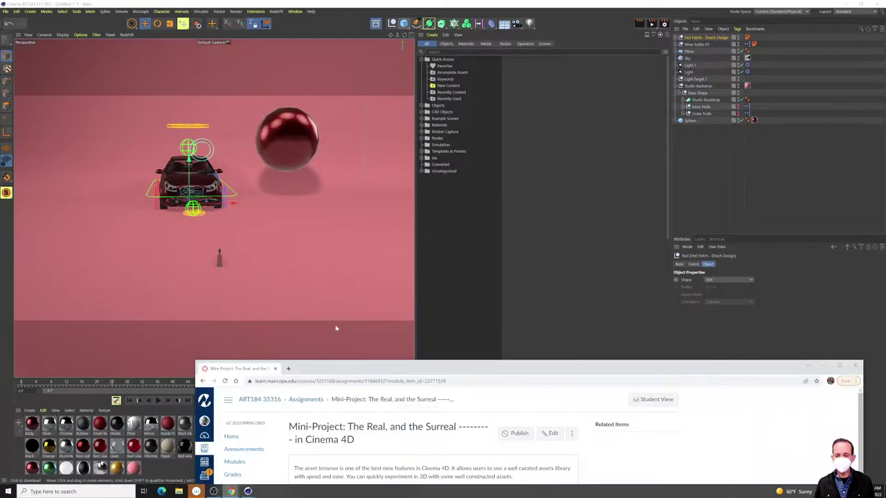
left_click_drag(355, 374, 286, 61)
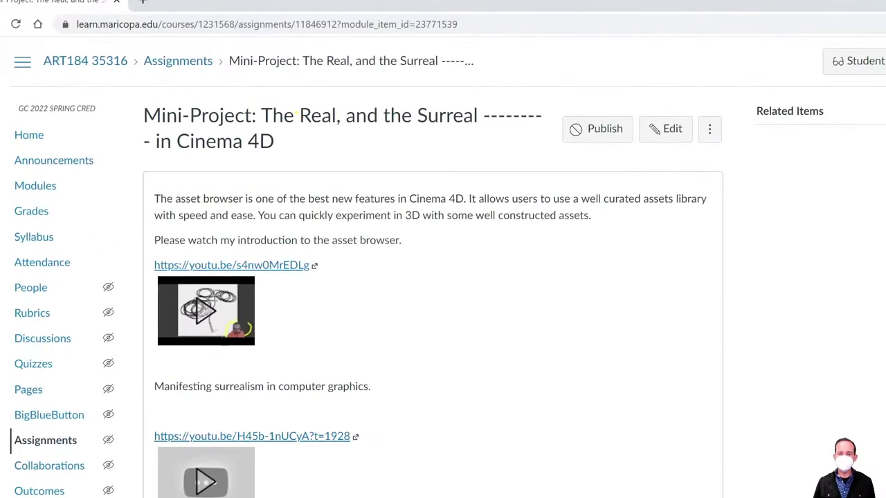
mouse_move(224, 76)
left_mouse_down()
mouse_move(731, 162)
mouse_move(722, 159)
left_mouse_up()
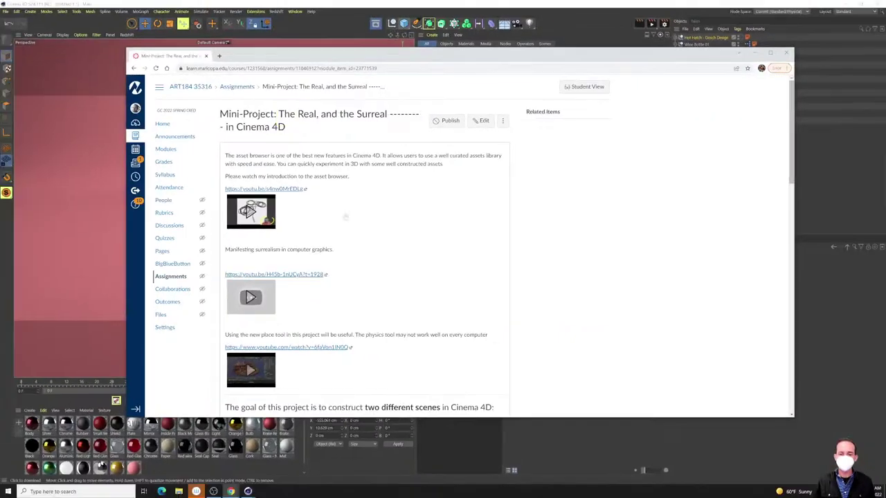
scroll(332, 222, "down", 4)
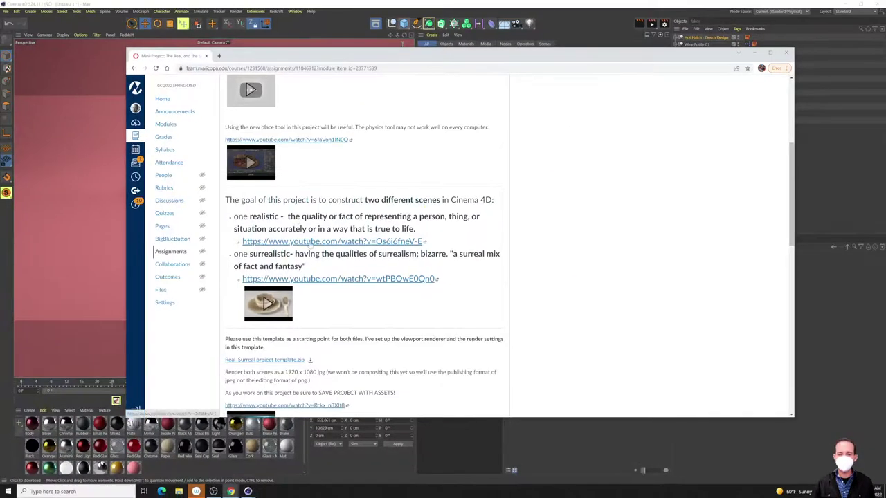
Open the linked video on realism from the realistic scene requirement, pause it and check its description.
left_click(326, 166)
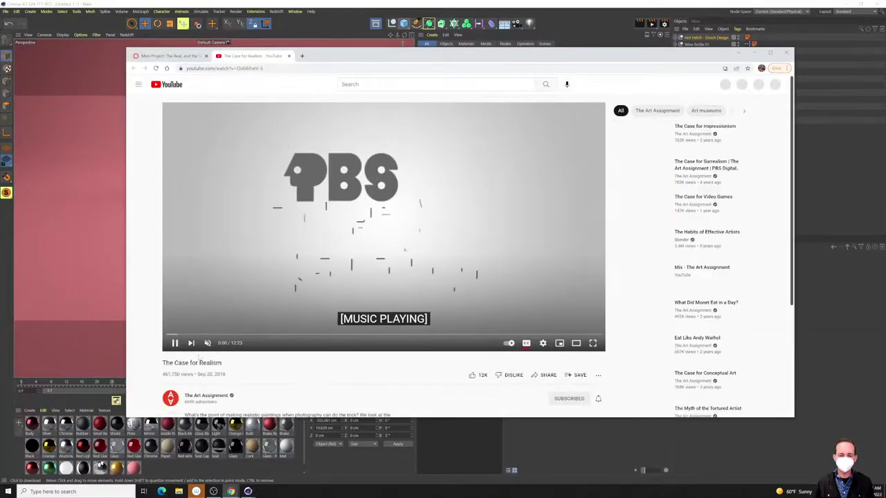
left_click(174, 342)
scroll(385, 362, "down", 2)
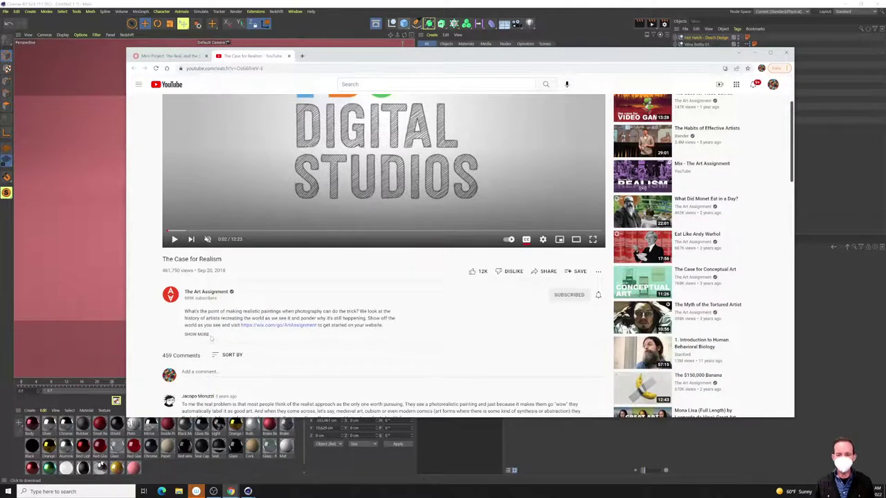
scroll(211, 338, "up", 2)
scroll(211, 338, "down", 1)
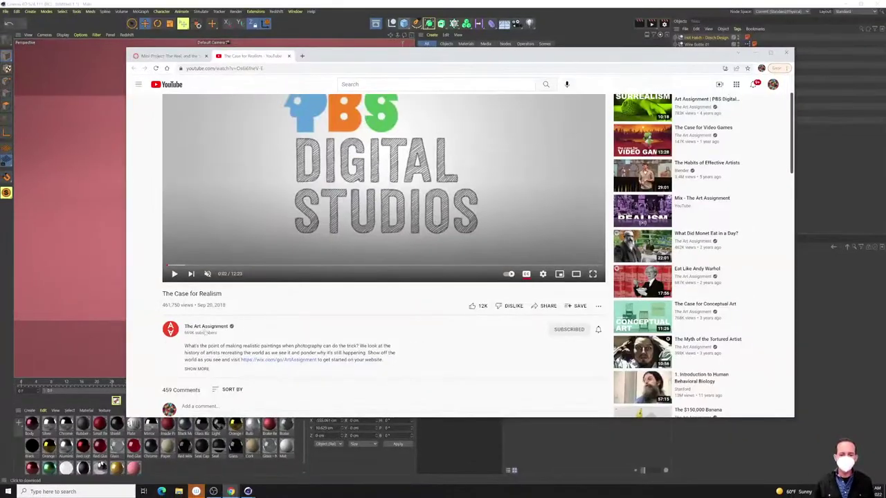
Open The Art Assignment channel, browse its uploaded videos and return to the channel's home page.
left_click(206, 327)
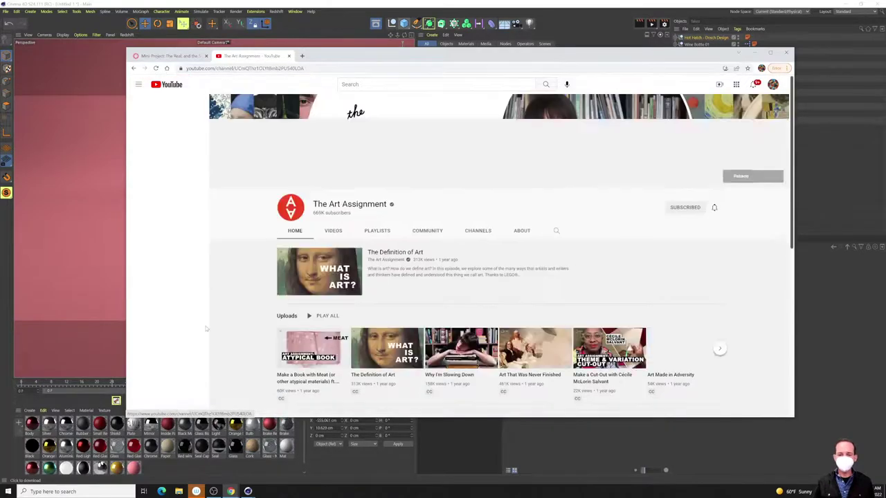
scroll(248, 323, "down", 2)
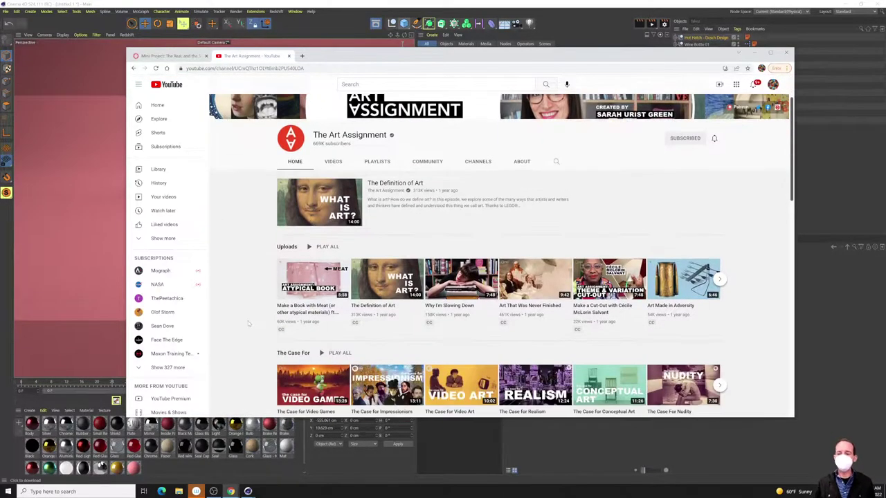
scroll(247, 323, "up", 2)
left_click(334, 232)
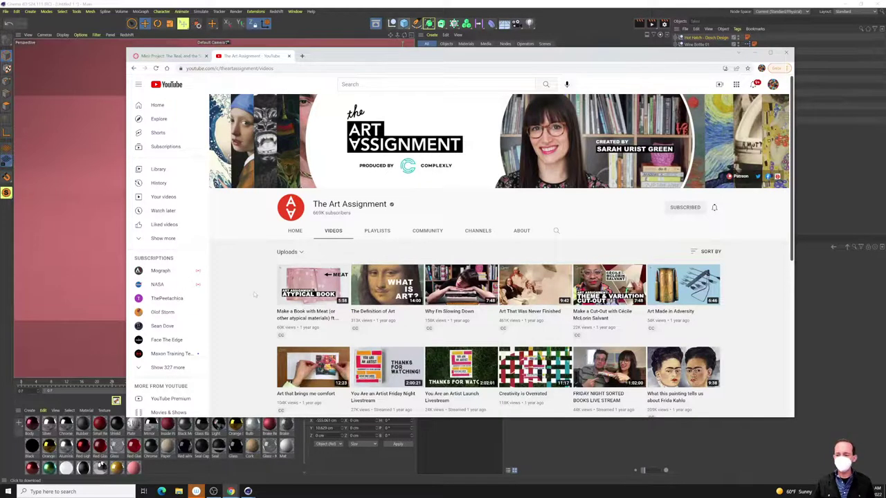
scroll(254, 293, "down", 3)
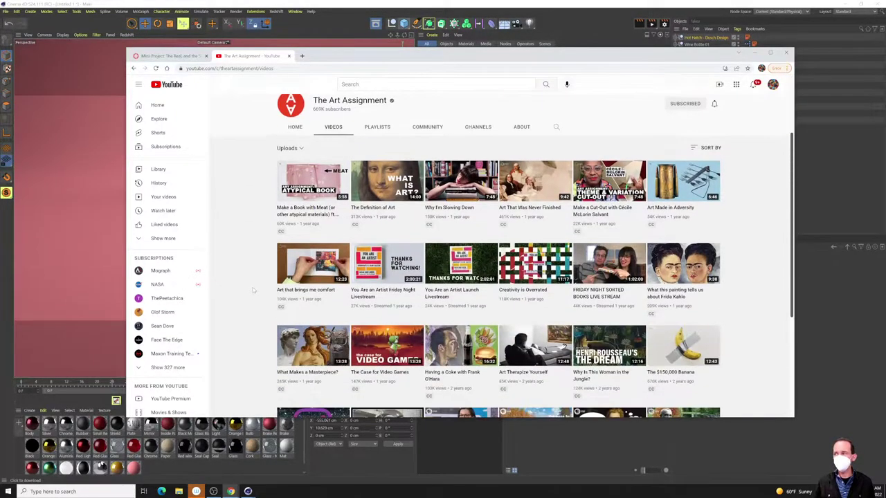
scroll(253, 290, "up", 3)
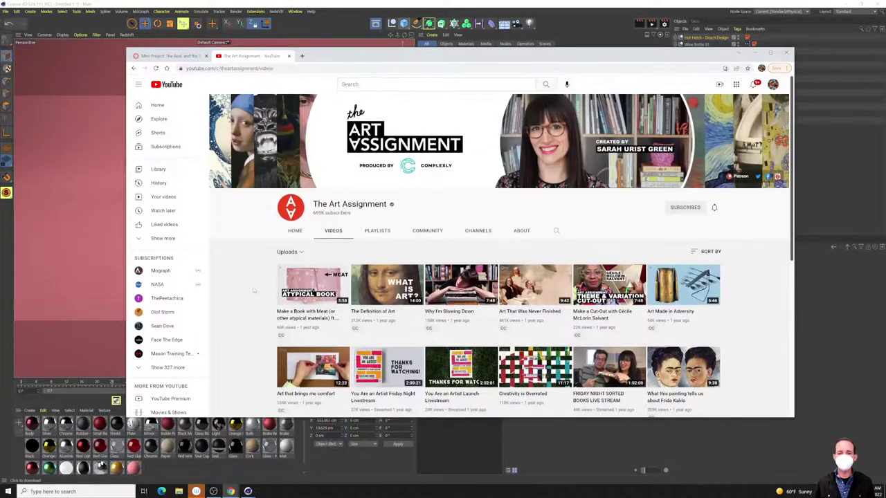
left_click(134, 68)
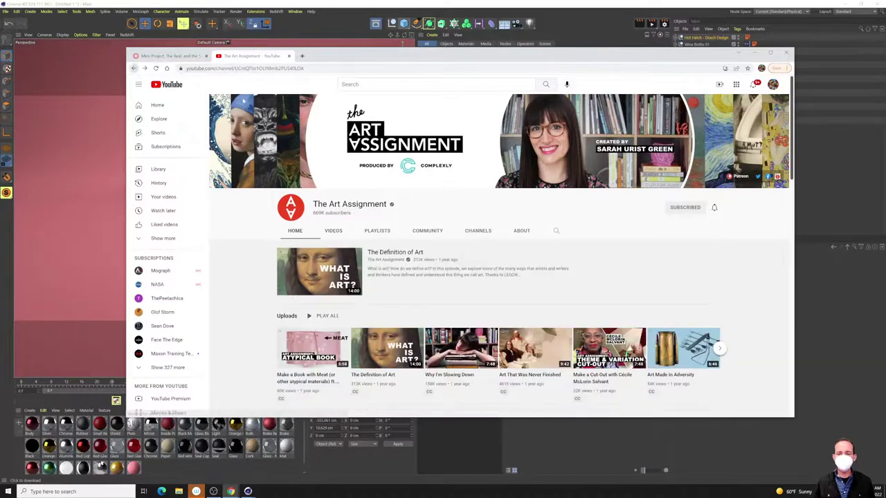
Return to the assignment page and review its template, rendering and upload instructions along with the example images.
left_click(184, 55)
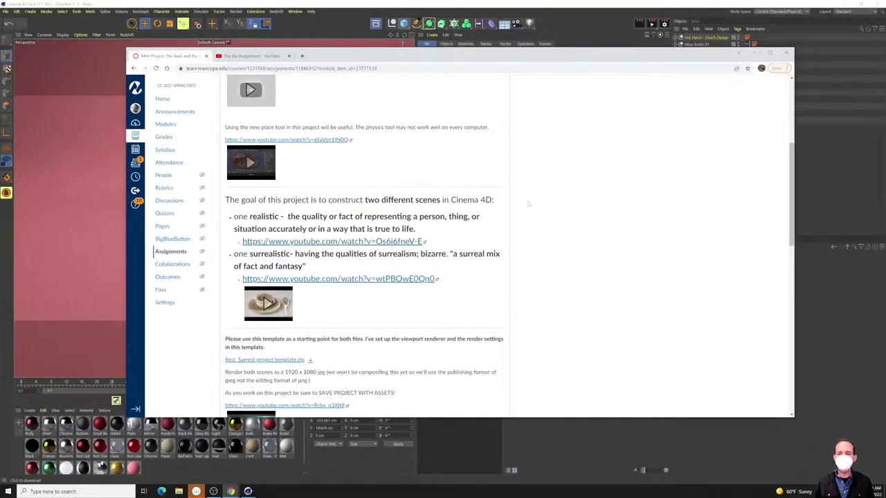
scroll(284, 203, "down", 2)
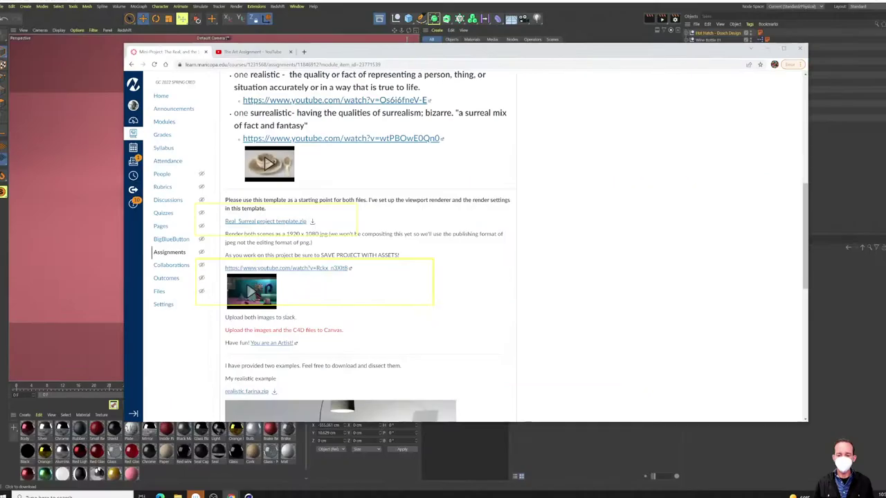
scroll(459, 249, "down", 3)
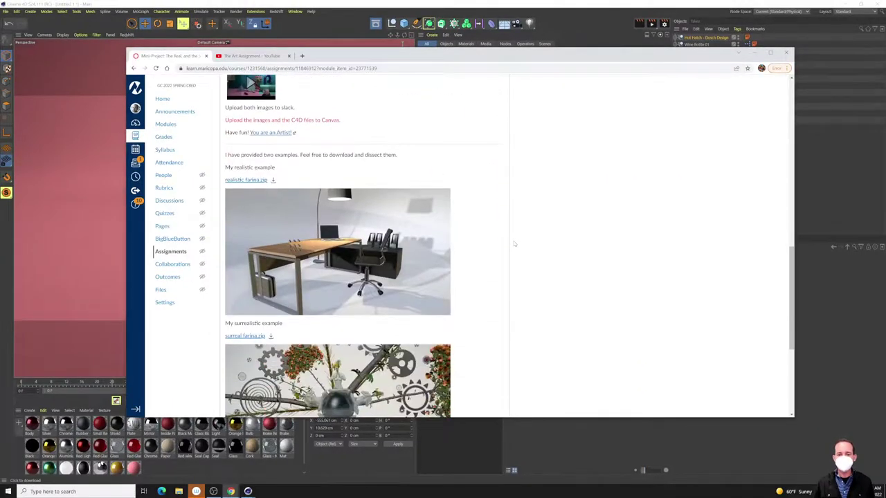
scroll(514, 243, "up", 6)
scroll(514, 243, "up", 2)
scroll(512, 237, "down", 3)
scroll(513, 236, "down", 2)
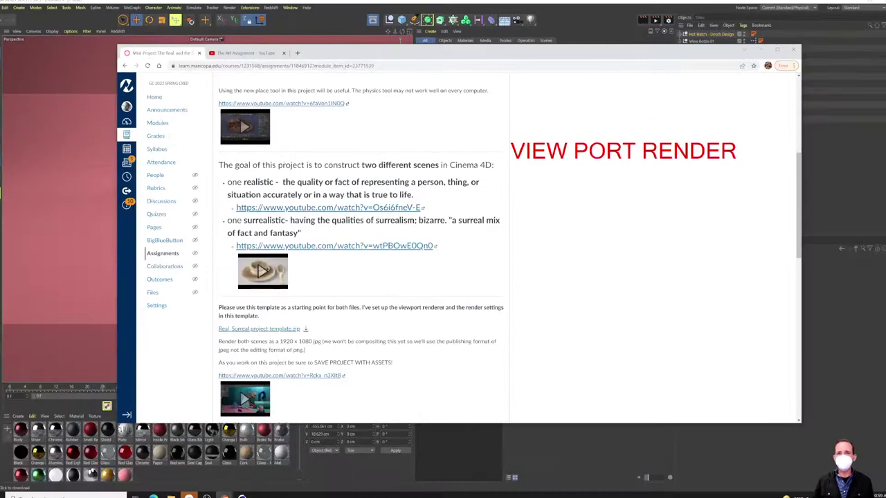
scroll(409, 245, "down", 2)
scroll(410, 245, "up", 4)
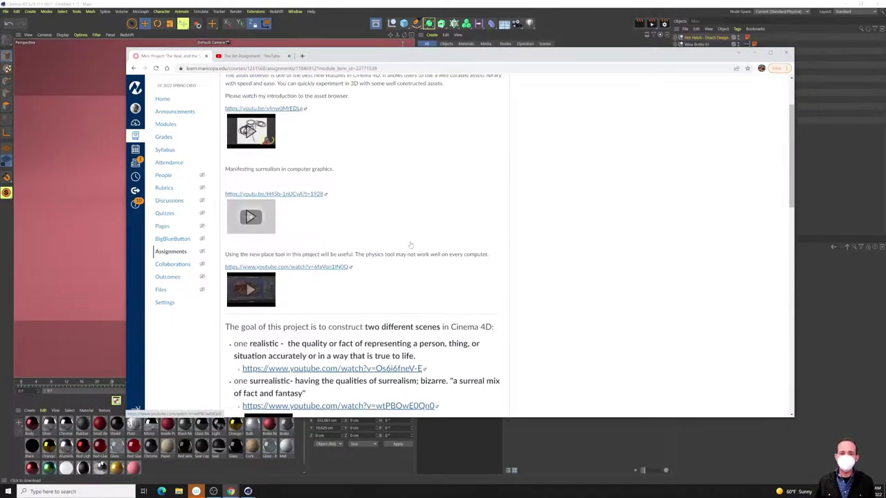
Expand the embedded asset browser introduction video on the assignment page and pause it.
left_click(250, 142)
left_click(236, 237)
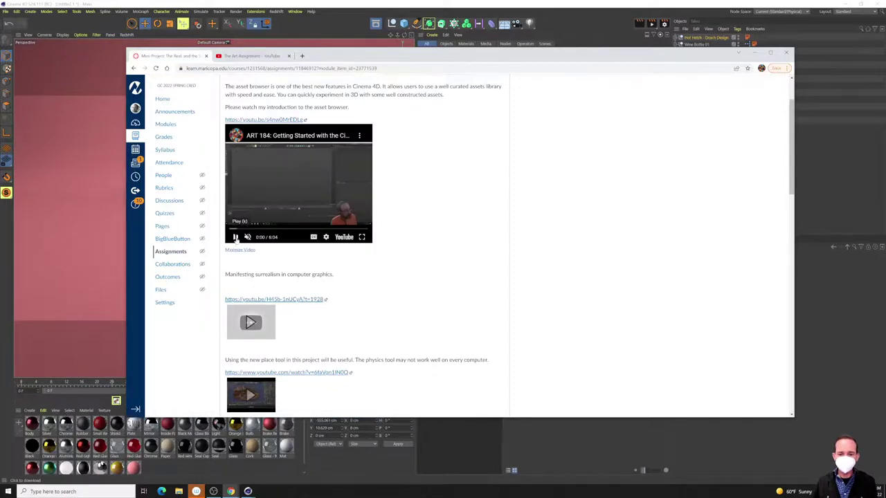
scroll(435, 239, "down", 1)
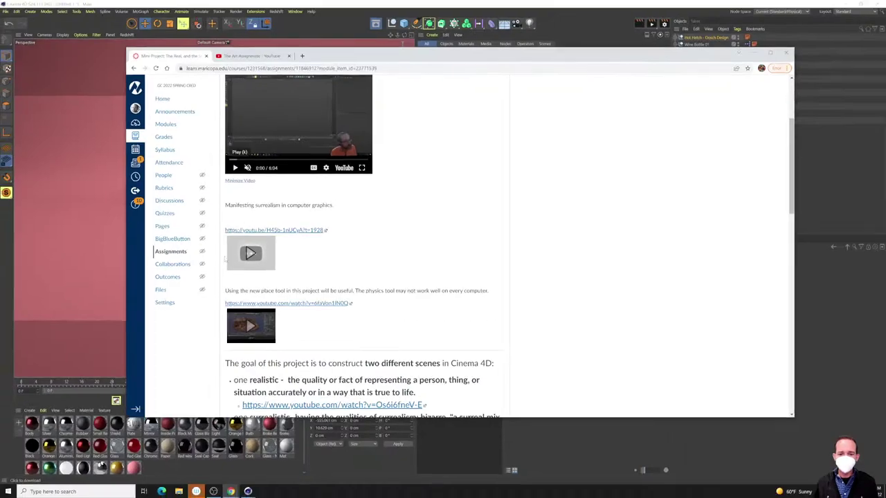
Examine the instructor's realistic desk example and surrealistic gears-and-flowers example on the assignment page.
scroll(500, 259, "down", 2)
scroll(499, 259, "down", 2)
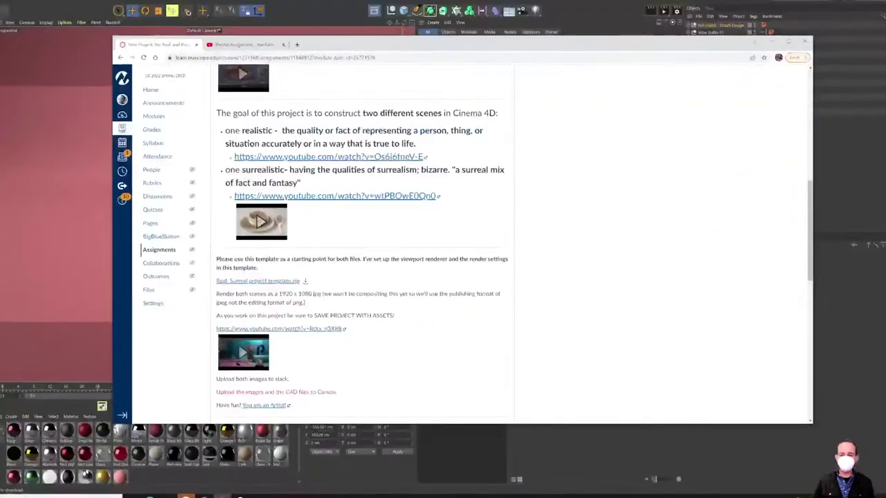
scroll(286, 314, "down", 5)
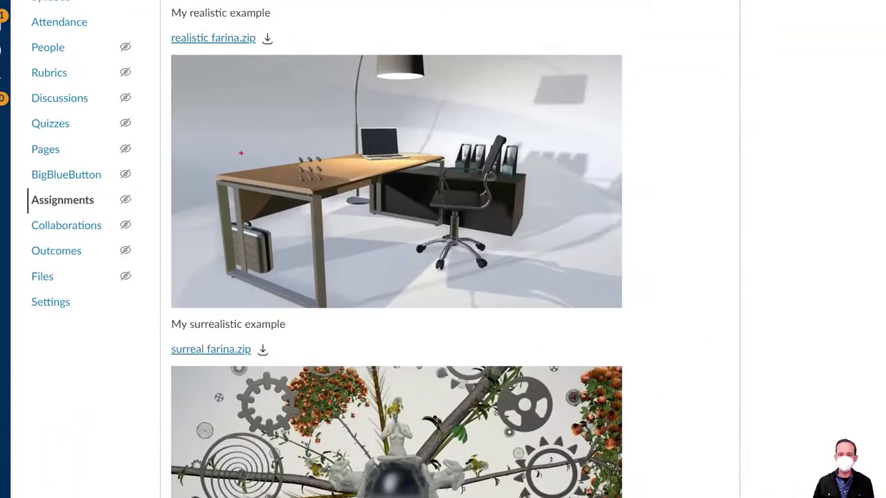
mouse_move(181, 49)
left_mouse_down()
mouse_move(206, 87)
mouse_move(616, 290)
left_mouse_up()
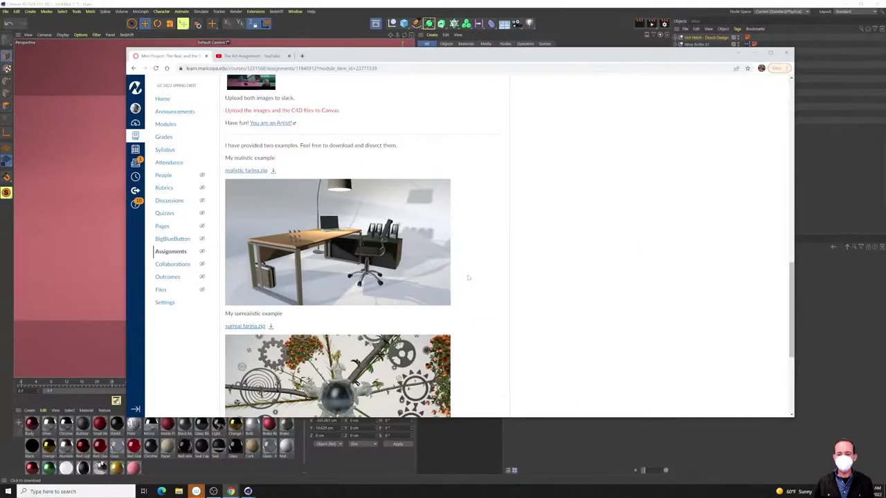
scroll(657, 261, "down", 5)
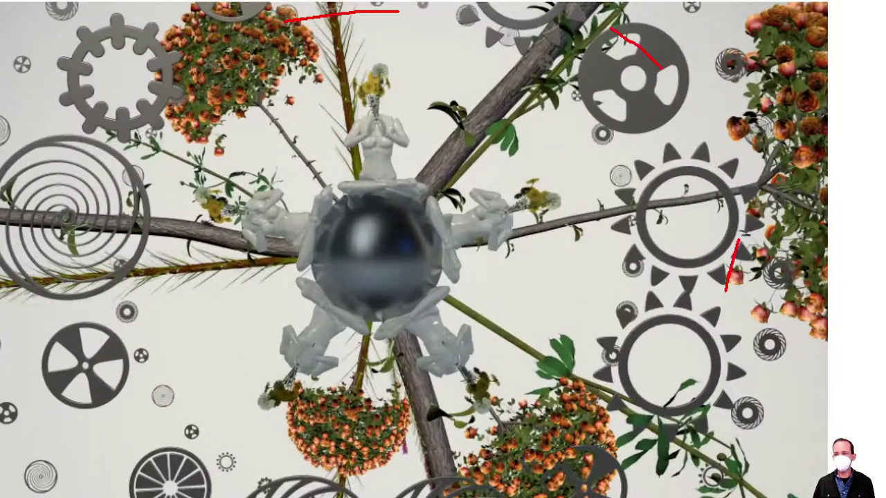
mouse_move(295, 3)
left_mouse_down()
mouse_move(170, 119)
mouse_move(277, 106)
left_mouse_up()
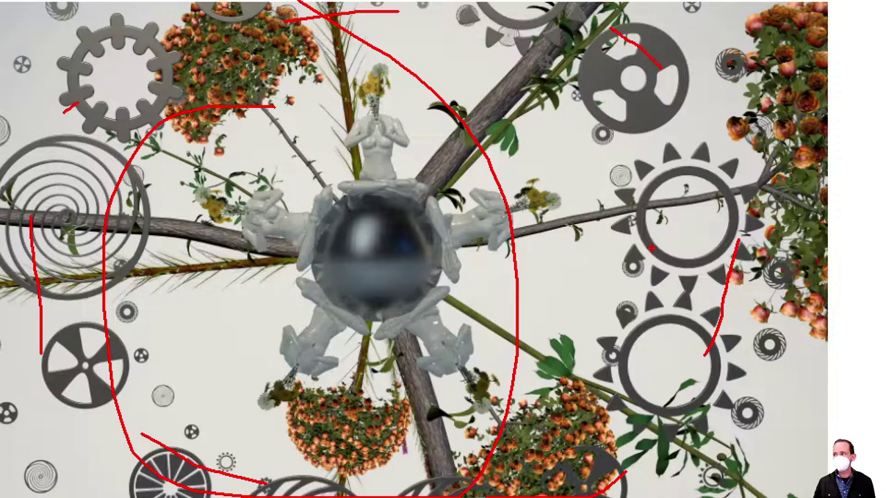
Download the instructor's surrealistic example zip from the assignment page.
key("Escape")
scroll(262, 256, "up", 2)
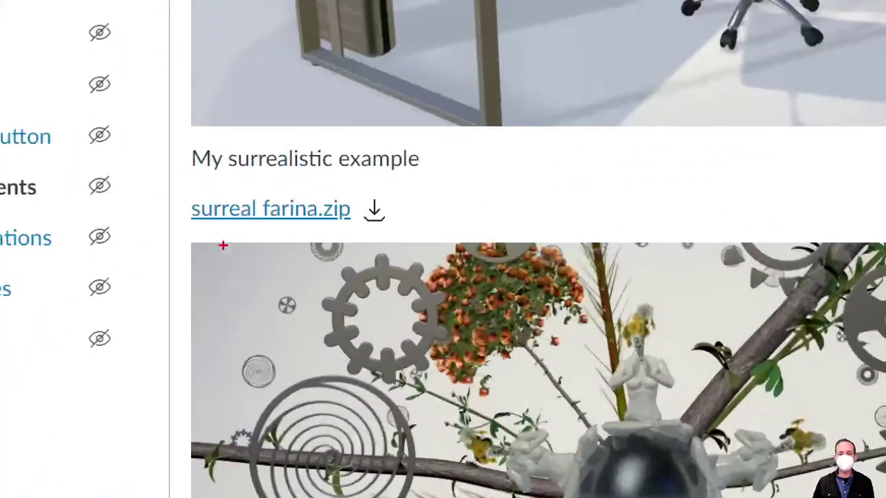
left_click_drag(193, 179, 519, 273)
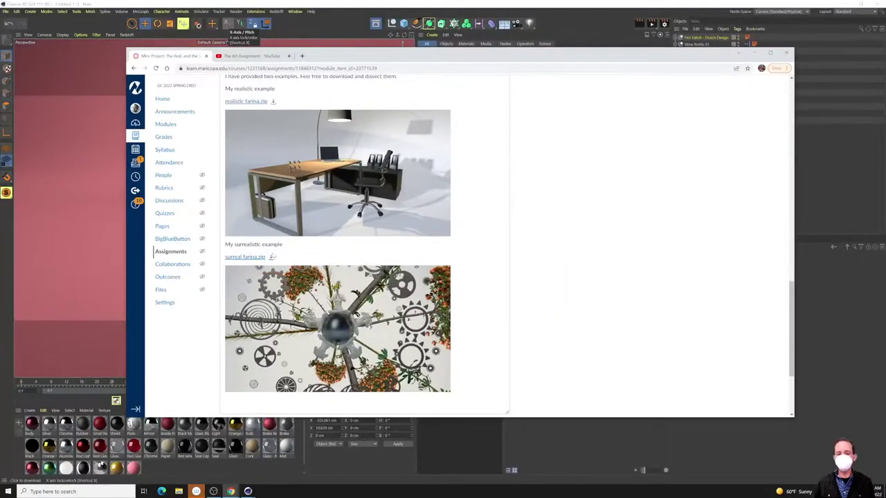
left_click(272, 260)
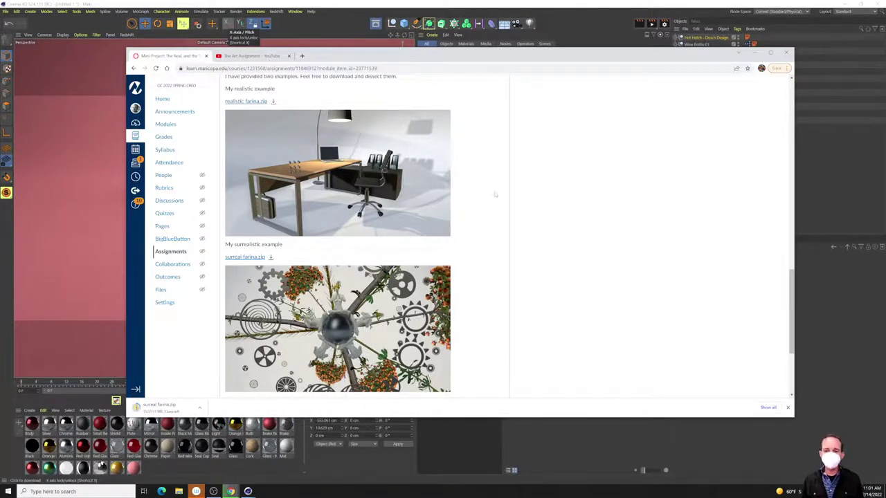
Review the assignment page's project goals, example images, points and due date.
scroll(471, 148, "up", 8)
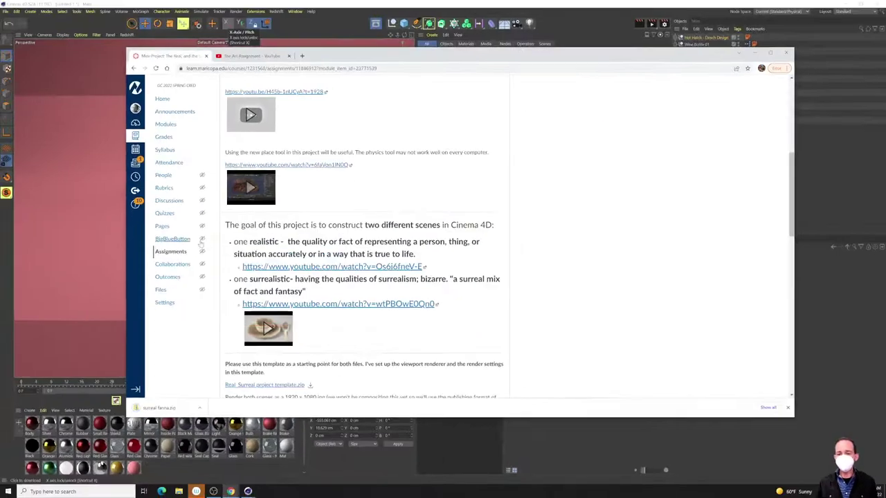
scroll(449, 178, "down", 10)
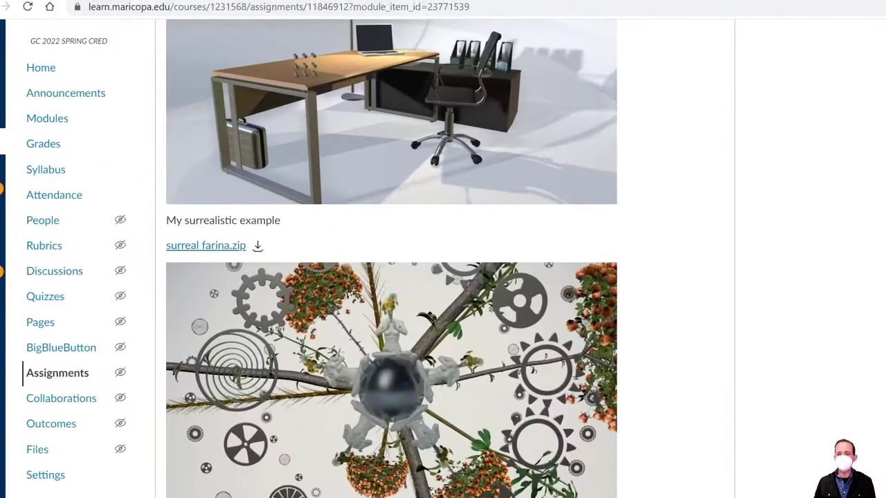
left_click_drag(363, 269, 580, 185)
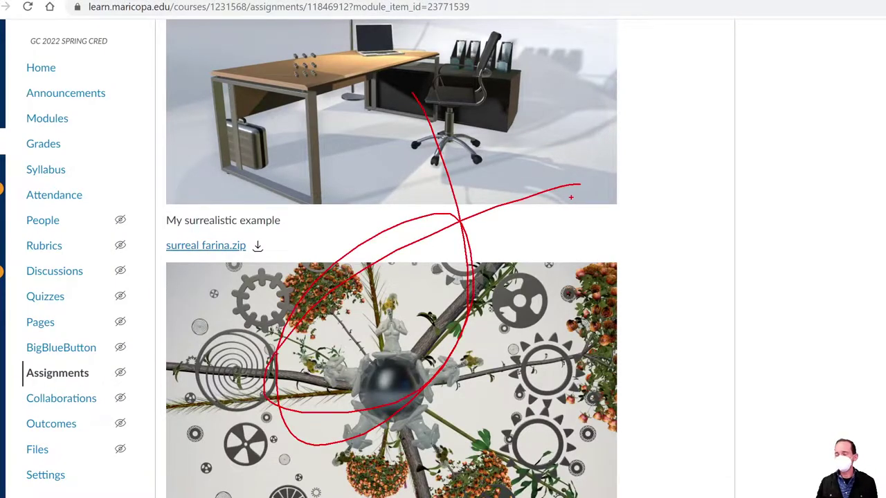
key("Escape")
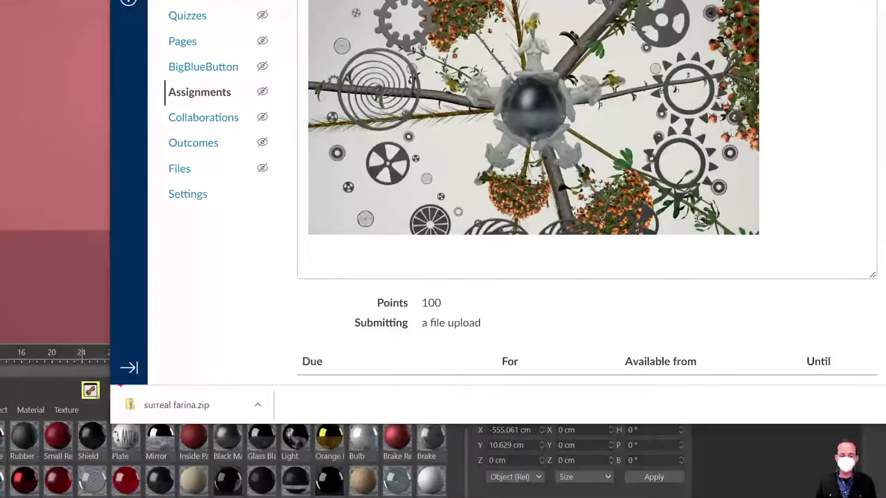
left_click_drag(126, 391, 295, 424)
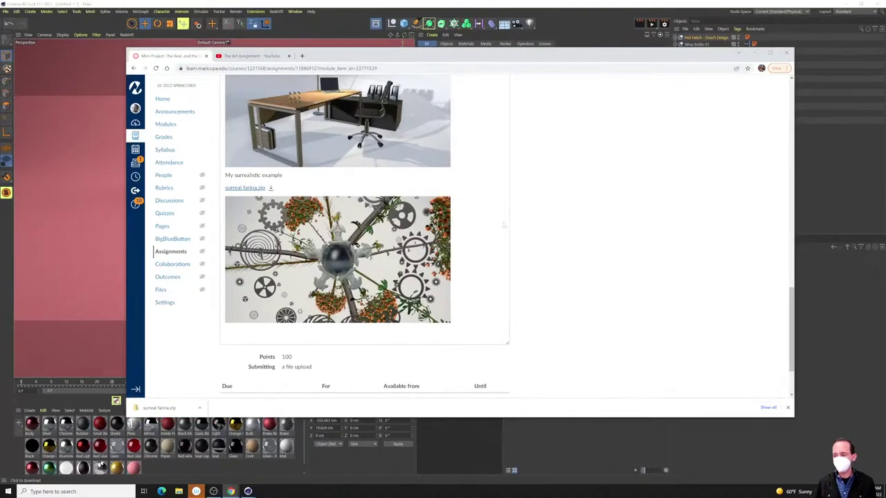
scroll(503, 225, "up", 8)
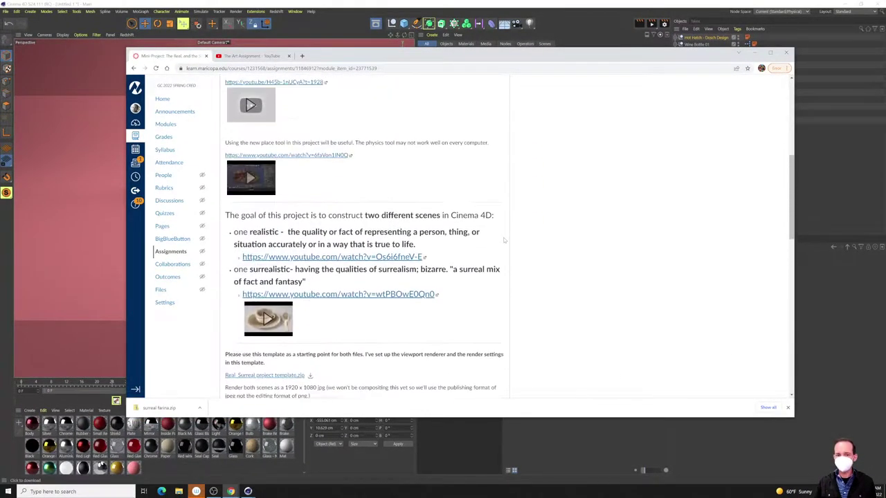
scroll(505, 240, "up", 4)
scroll(504, 240, "down", 5)
scroll(504, 241, "down", 10)
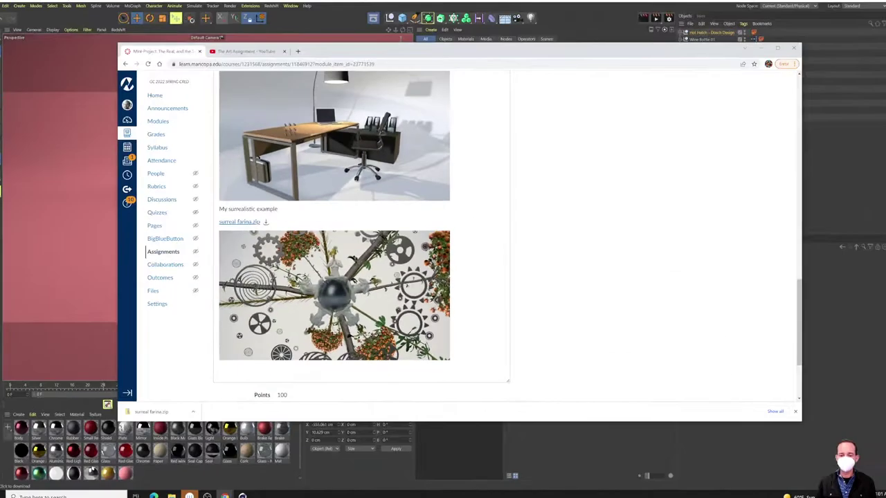
scroll(504, 240, "down", 3)
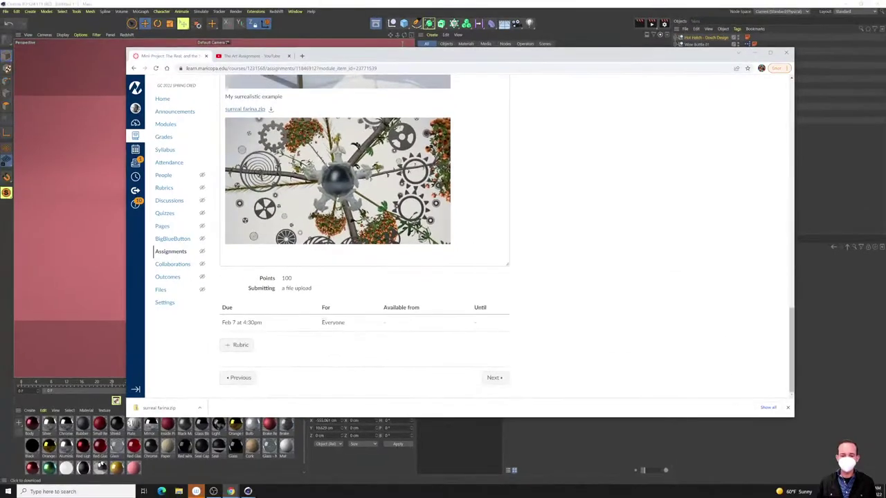
Switch to File Explorer and extract the downloaded surrealistic example archive into the Downloads folder.
left_click(178, 492)
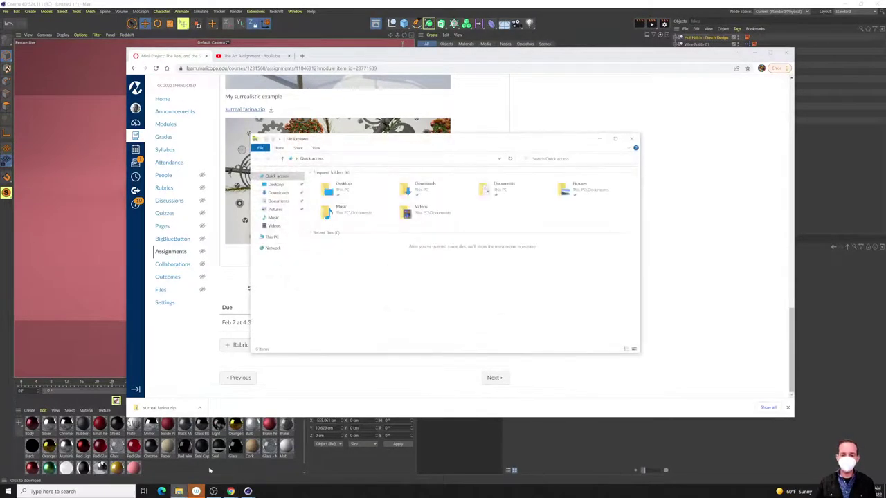
left_click(277, 193)
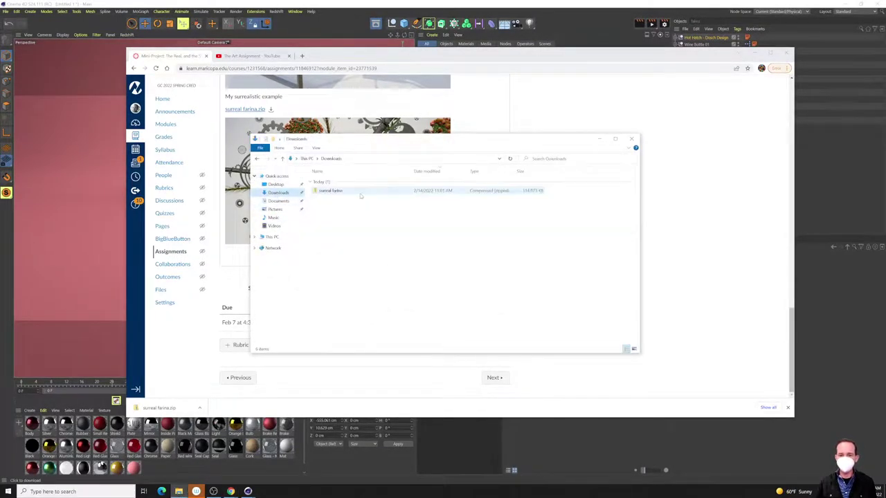
left_click(341, 190)
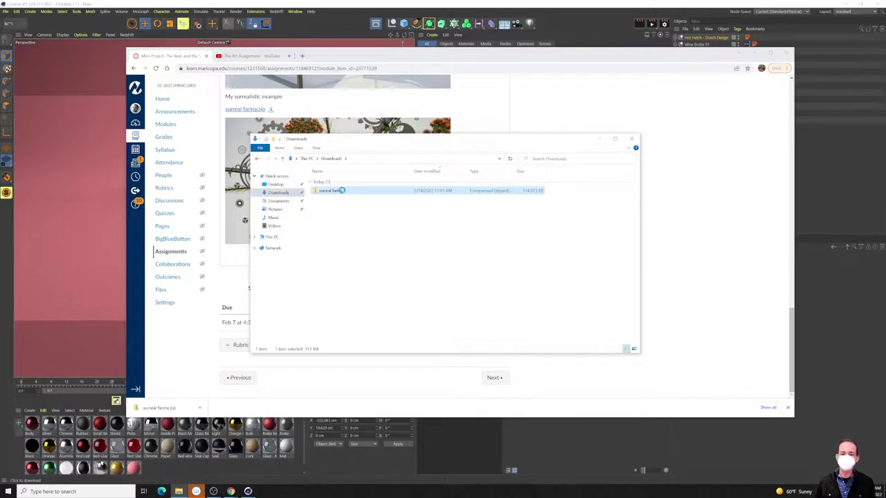
right_click(341, 191)
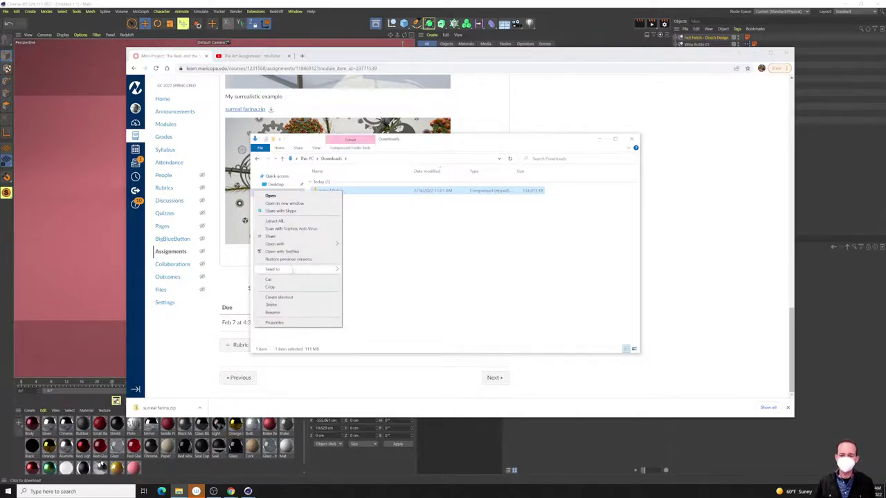
mouse_move(293, 244)
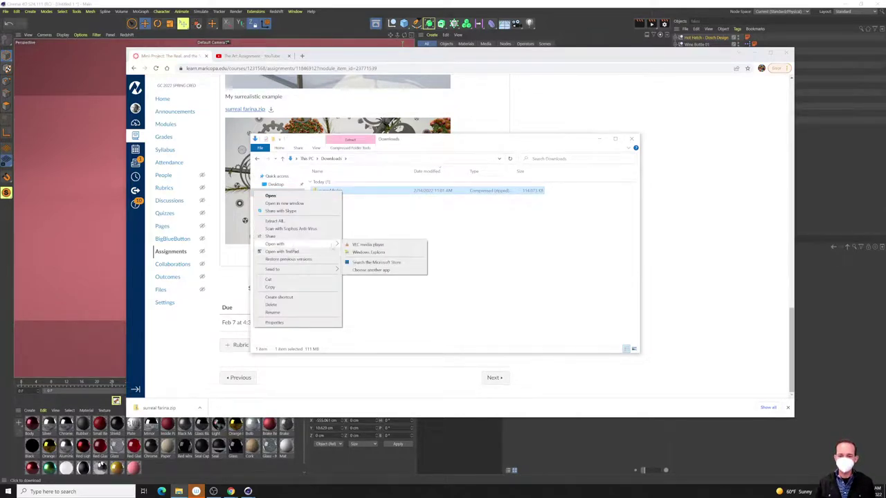
left_click(369, 251)
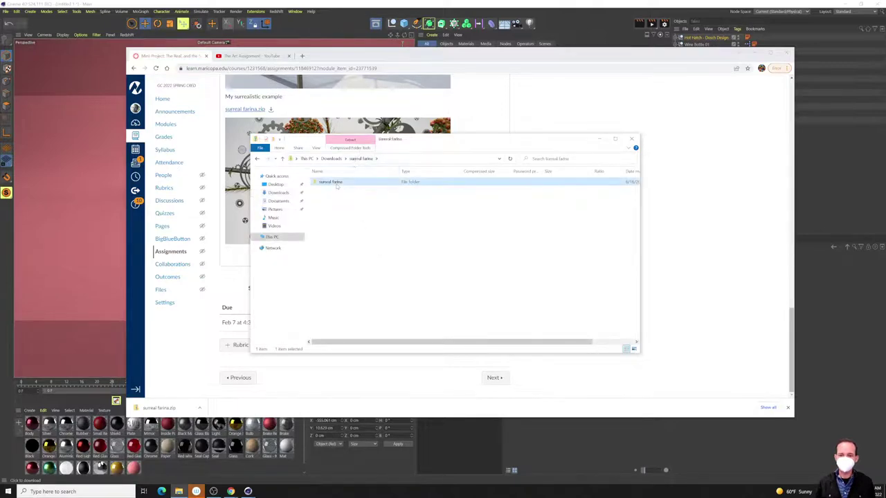
left_click(350, 140)
left_click(350, 159)
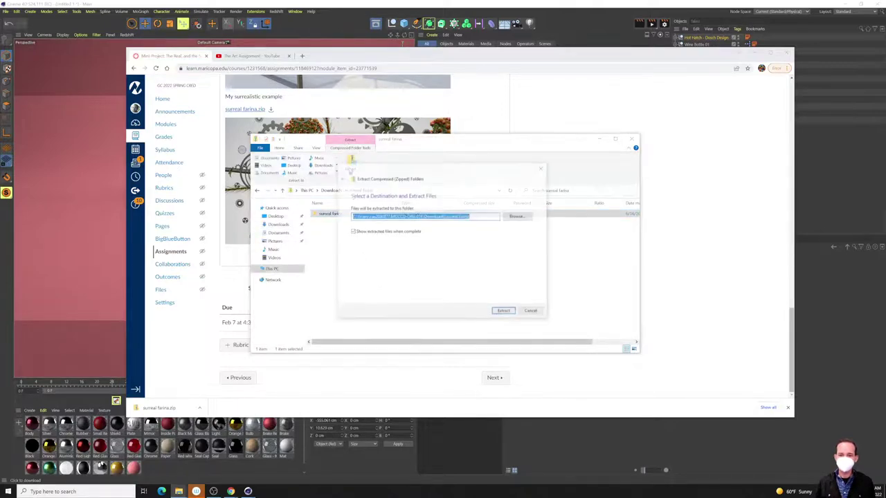
left_click(505, 312)
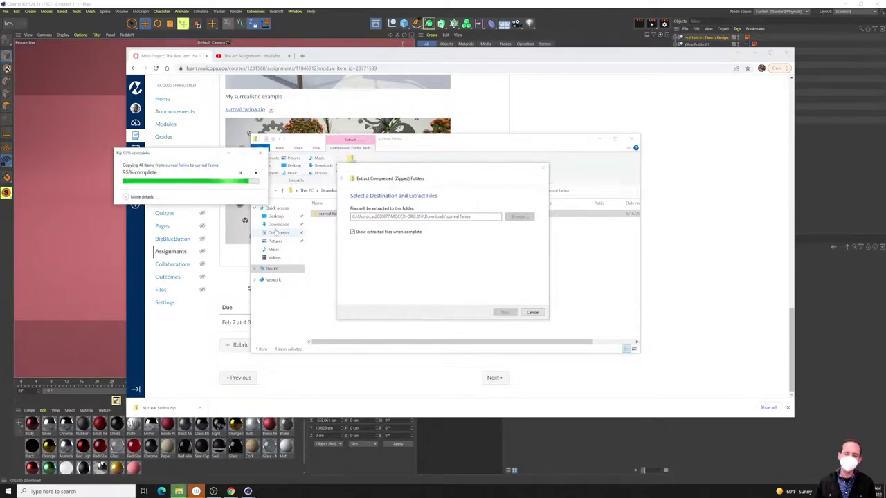
Inspect the texture images in the extracted example's tex folder and close that folder window.
double_click(331, 219)
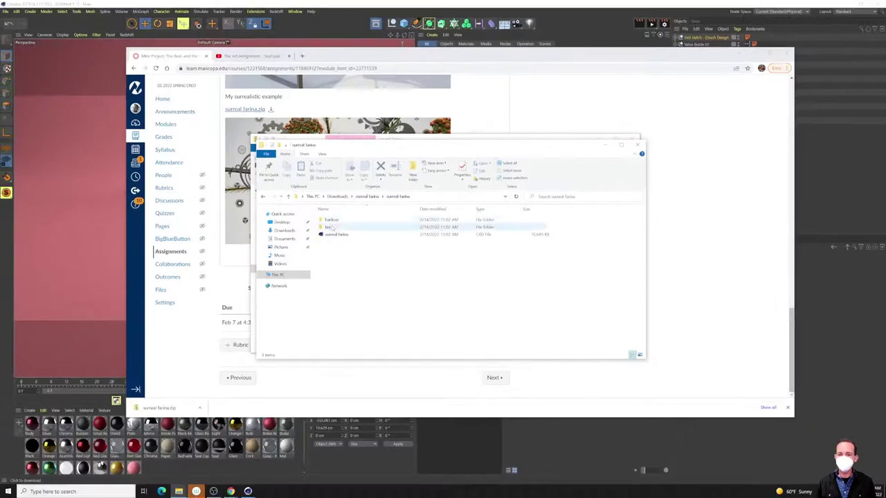
left_click(328, 228)
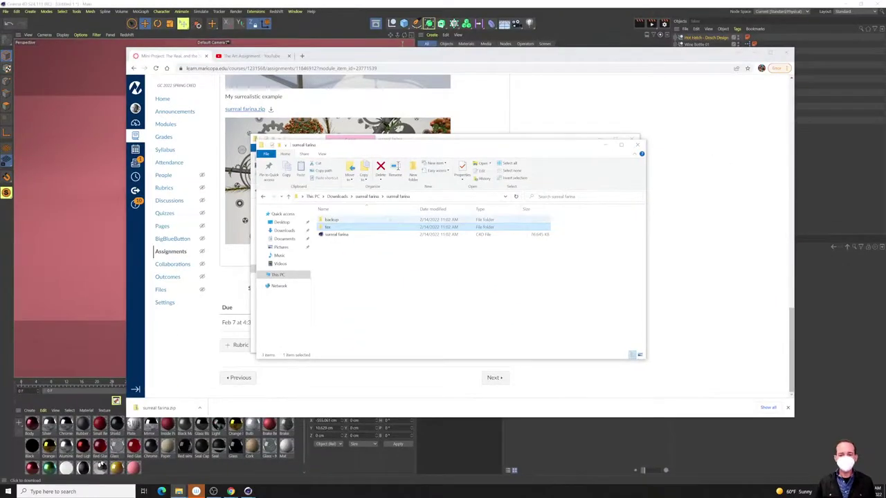
key("Return")
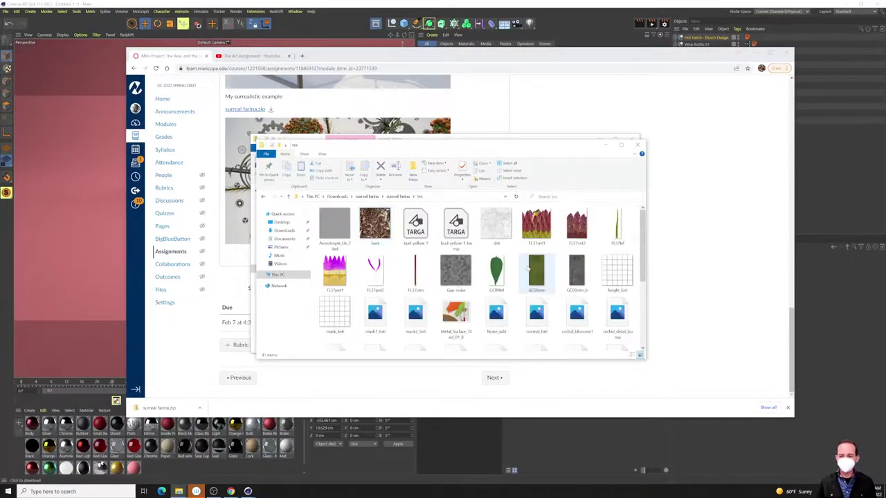
scroll(553, 288, "down", 3)
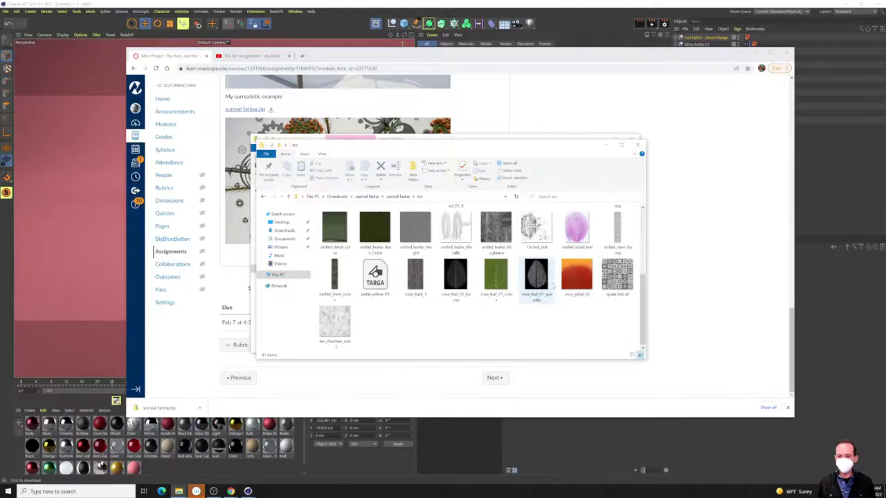
scroll(555, 286, "up", 2)
scroll(554, 287, "up", 1)
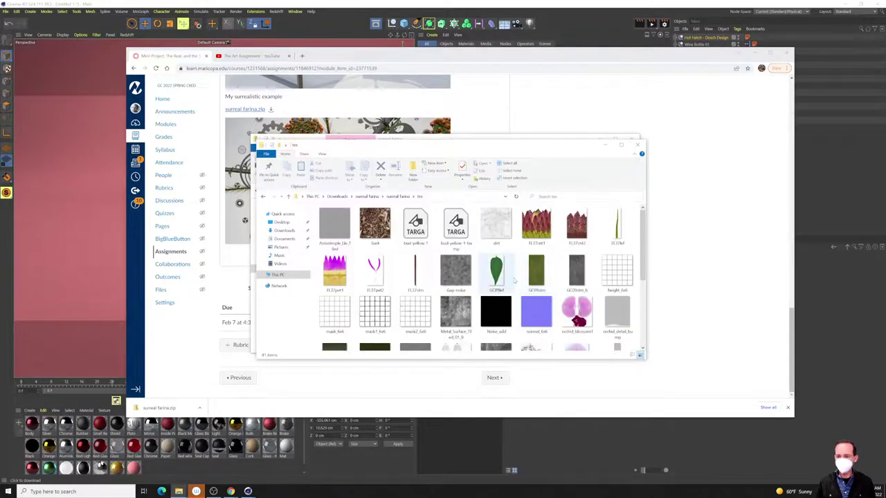
scroll(496, 276, "down", 3)
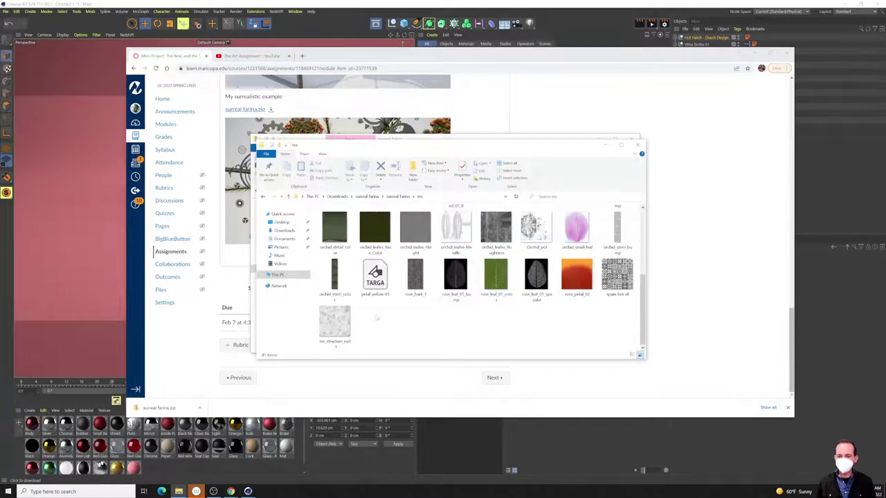
left_click(637, 144)
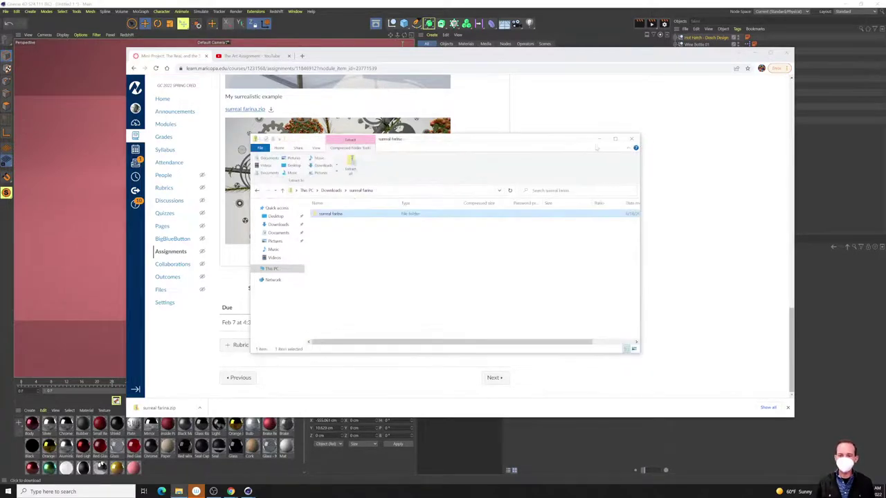
Open the extracted surrealistic example's C4D scene file from its folder in Downloads.
left_click(282, 190)
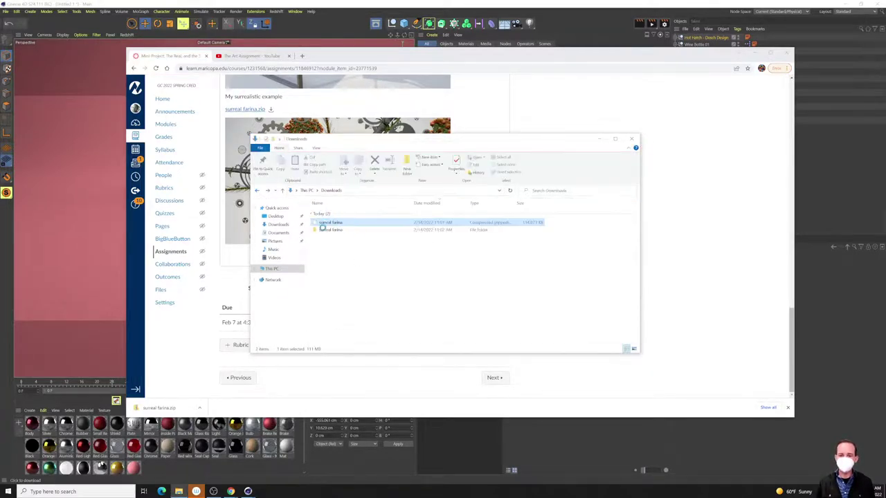
left_click(327, 230)
double_click(327, 230)
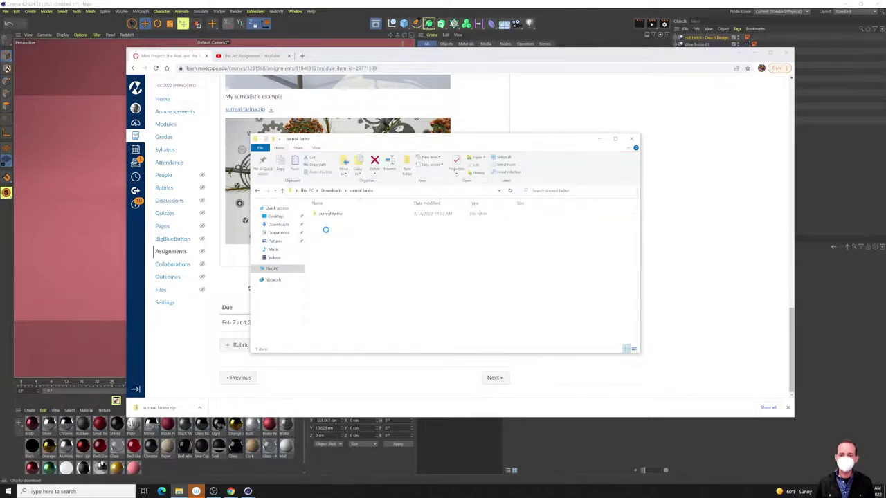
double_click(328, 213)
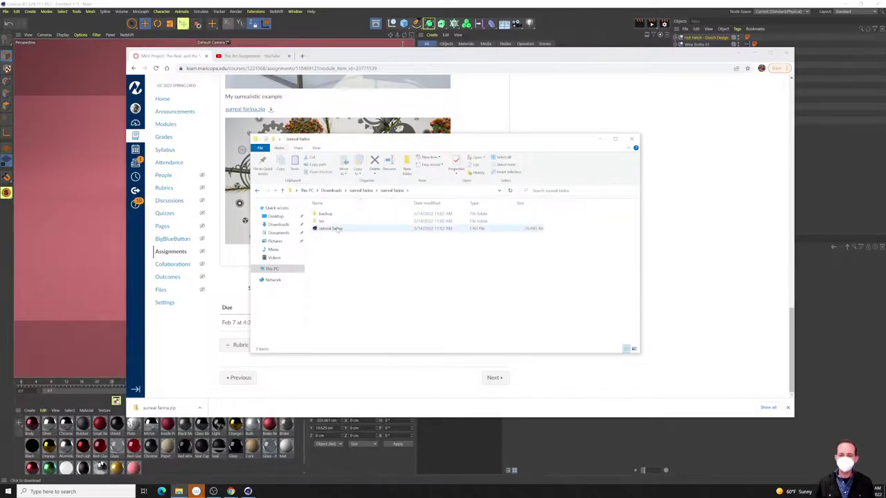
left_click(336, 228)
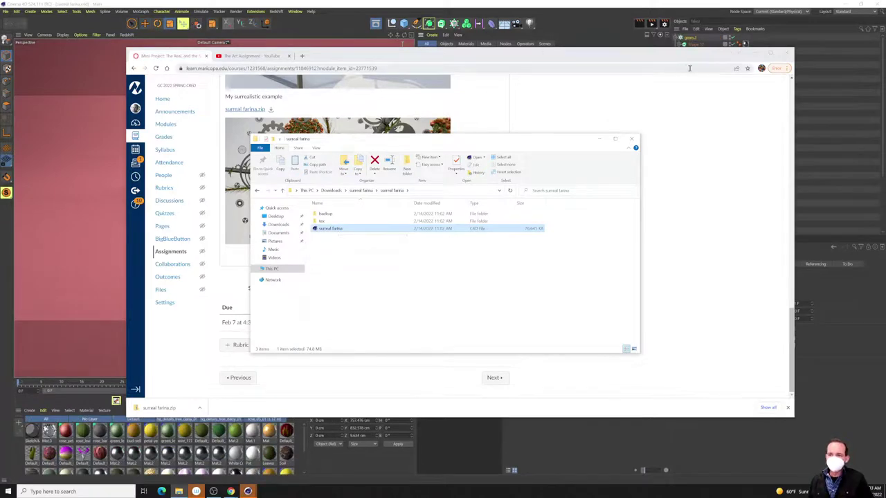
Minimize the browser and File Explorer windows and hide the Asset Browser in Cinema 4D.
left_click(751, 54)
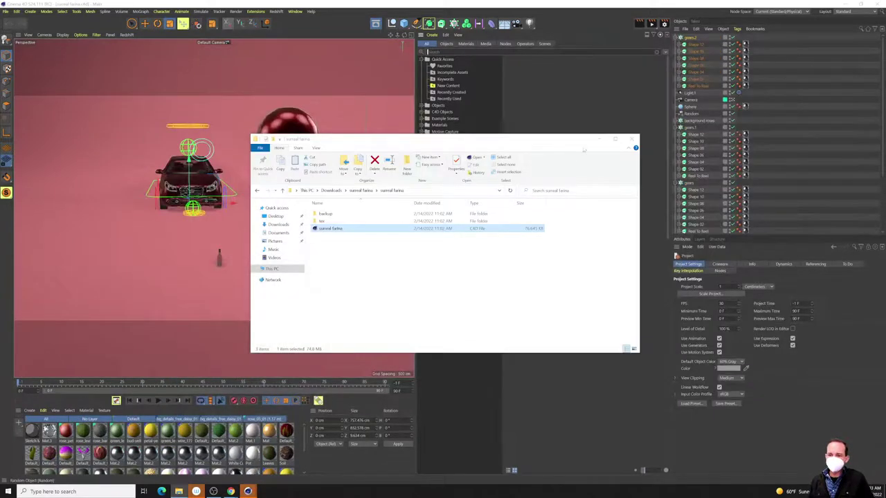
left_click(602, 139)
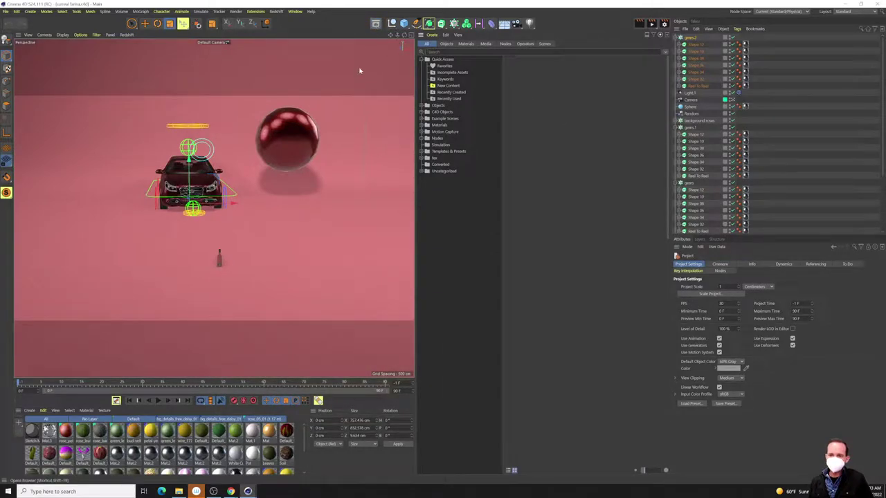
left_click(375, 24)
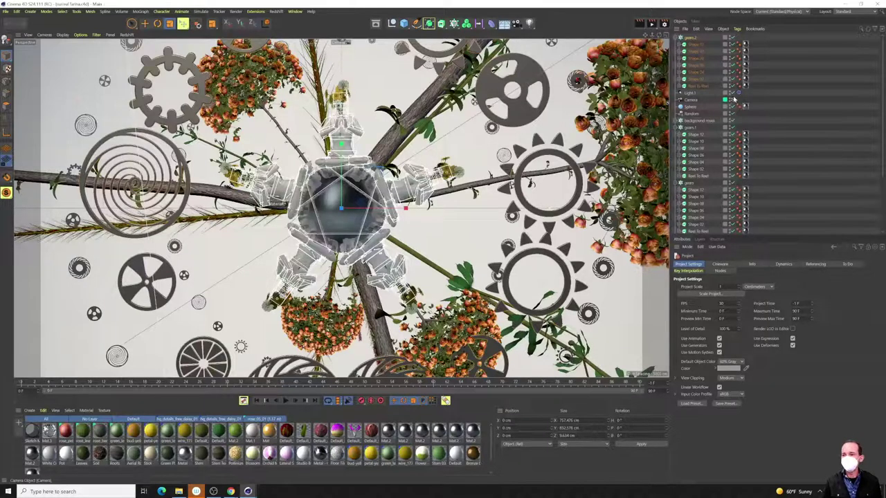
Leave the scene camera for the default camera and select the background roses together with the Studio Backdrop.
left_click(735, 101)
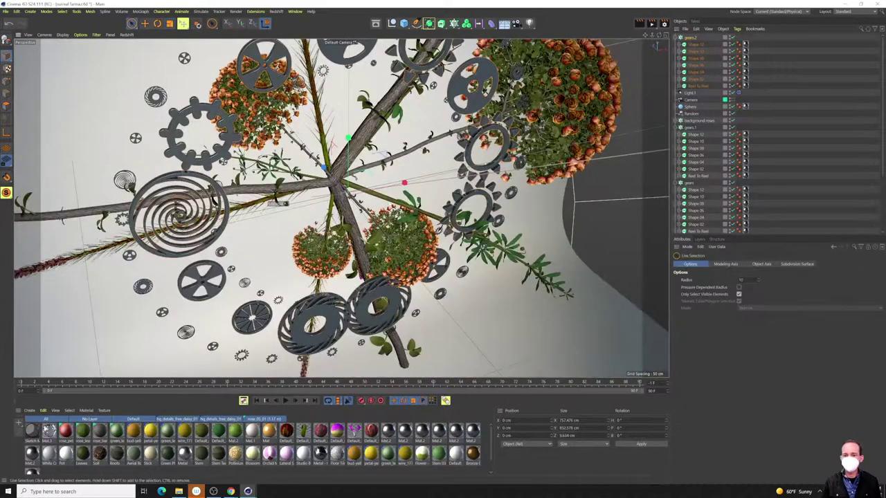
left_click(394, 211)
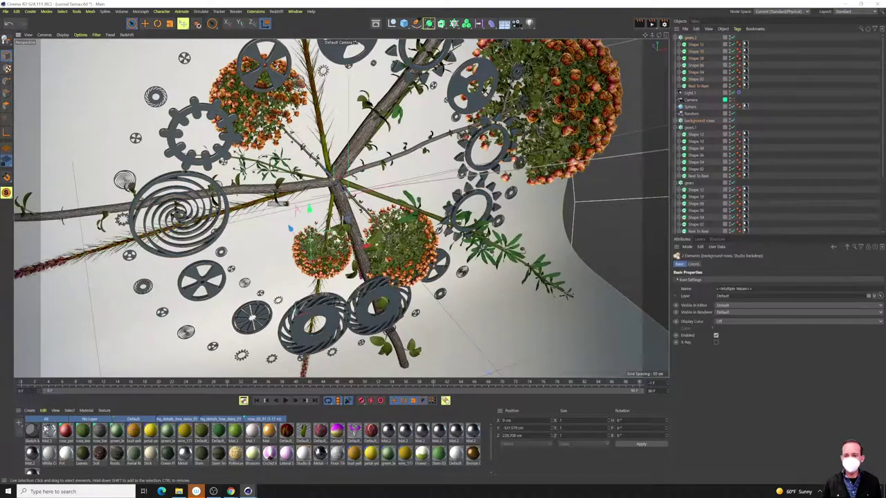
left_click_drag(387, 228, 435, 195, "alt")
Examine the leaves, stems and petals inside the background rose cluster at close range.
scroll(435, 195, "up", 5)
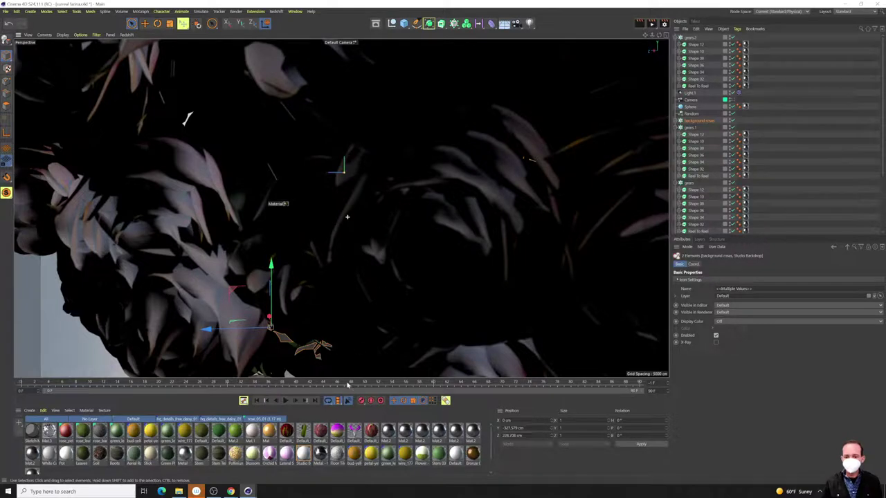
scroll(482, 288, "down", 3)
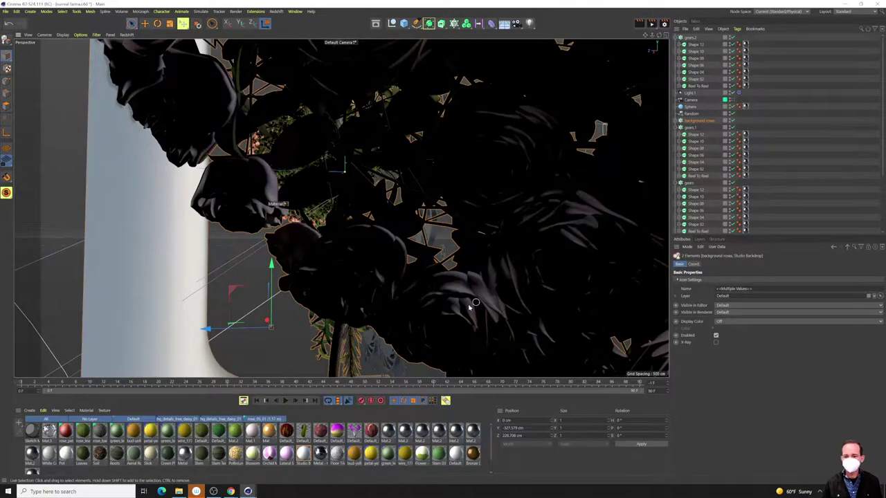
scroll(415, 311, "up", 2)
scroll(391, 315, "up", 4)
scroll(390, 308, "up", 6)
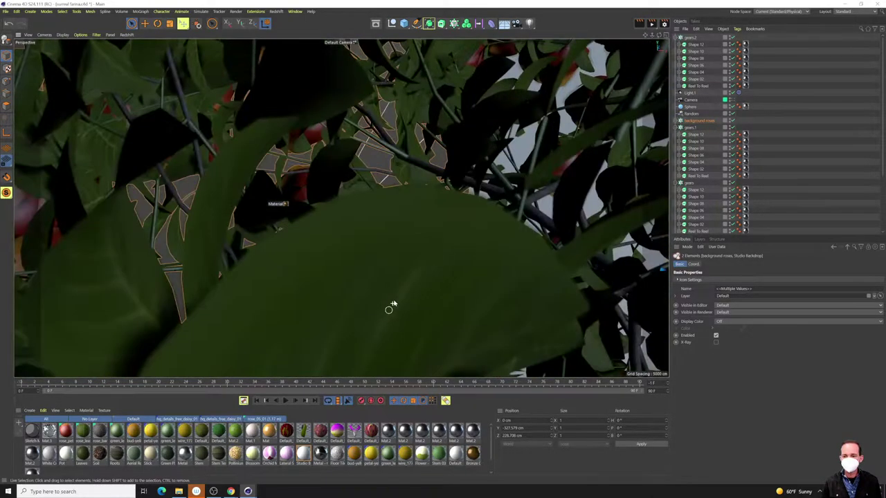
scroll(392, 305, "up", 8)
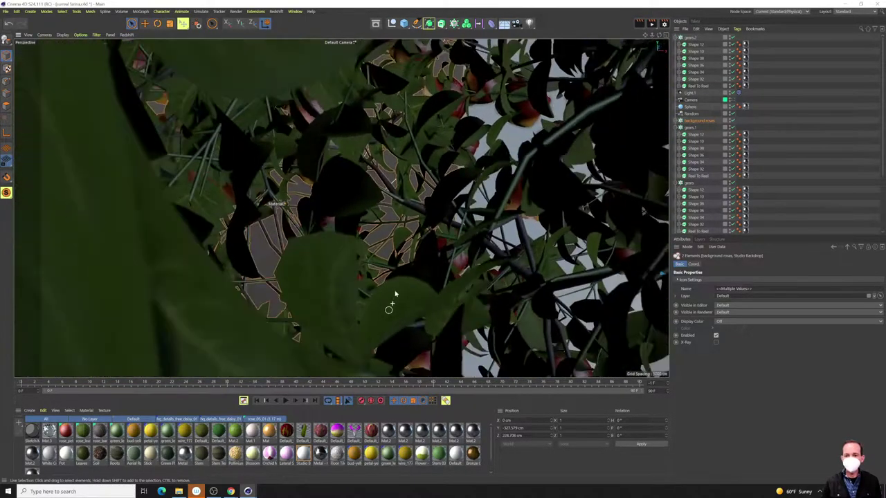
scroll(395, 294, "up", 6)
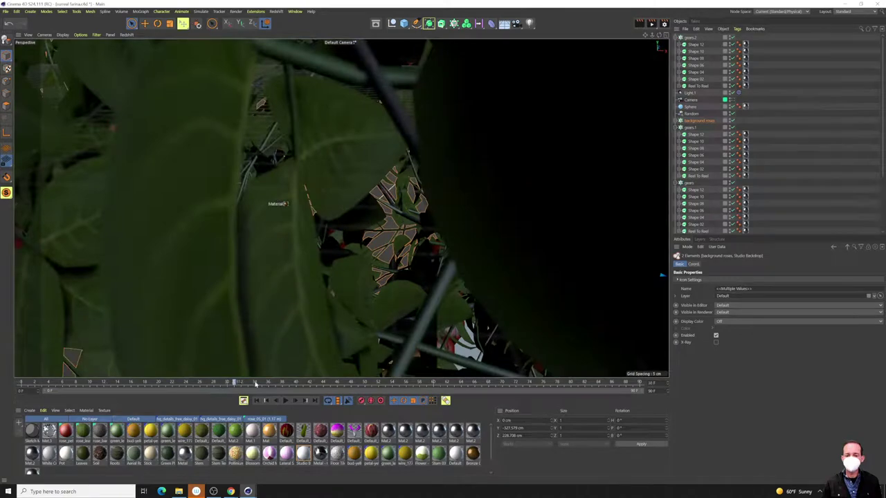
scroll(298, 249, "up", 8)
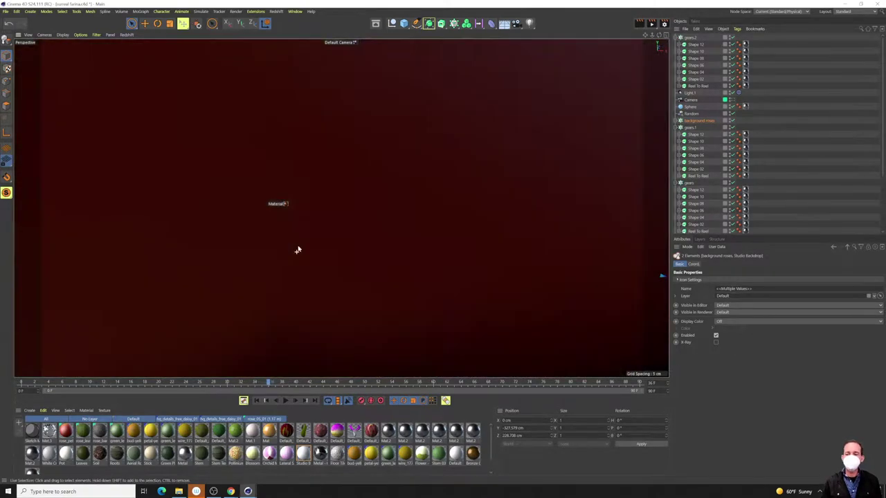
scroll(297, 251, "up", 8)
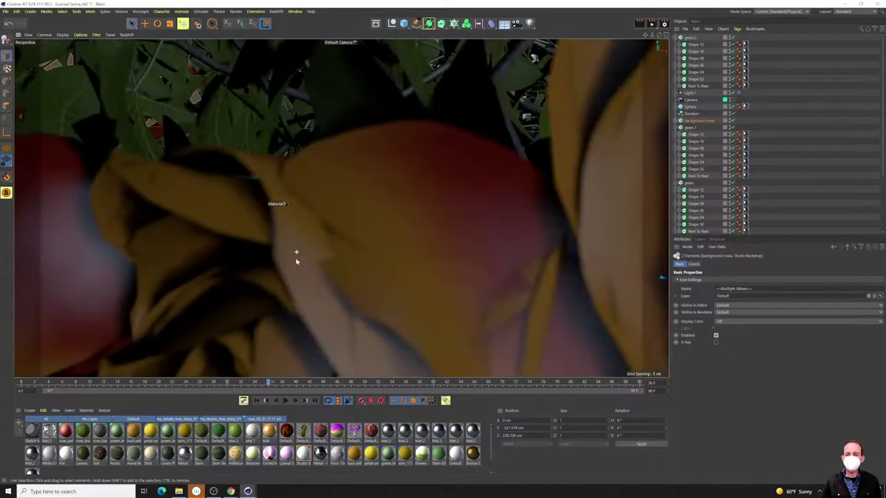
Examine the rose blooms and the surrounding foliage and branches from progressively farther away.
scroll(296, 256, "down", 5)
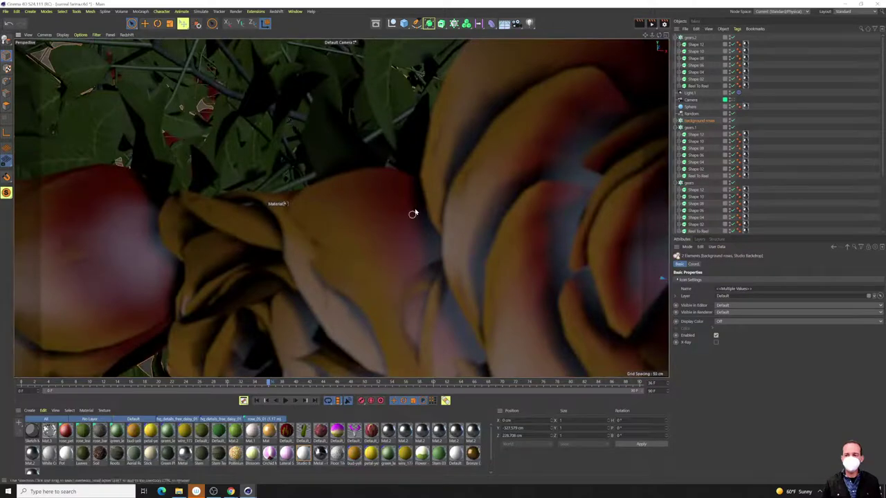
scroll(414, 212, "down", 2)
scroll(414, 208, "down", 6)
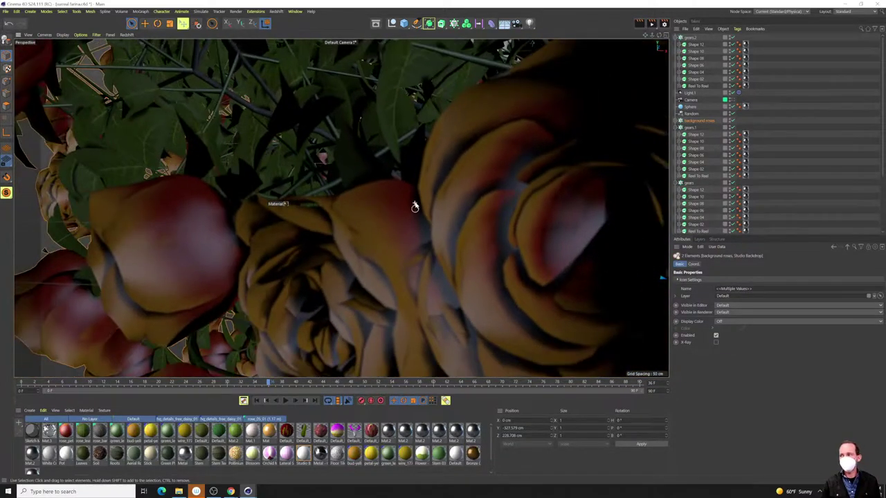
scroll(415, 207, "down", 3)
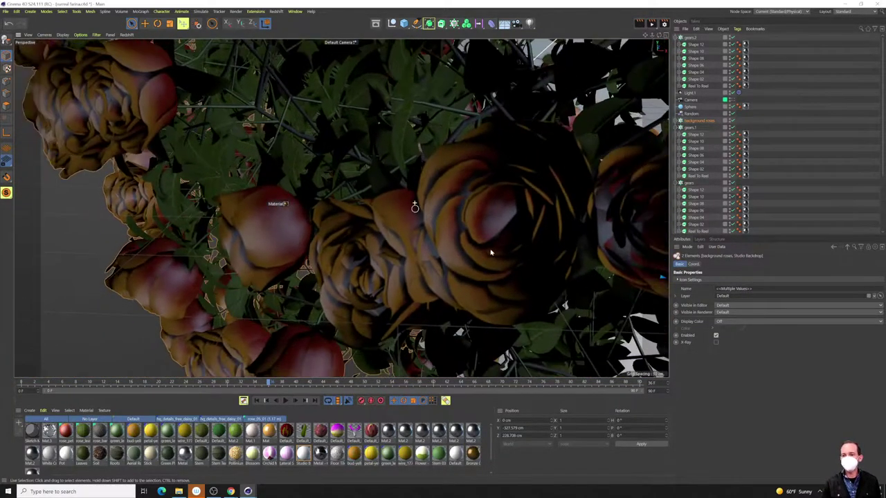
scroll(475, 253, "down", 2)
left_click_drag(478, 249, 488, 245, "alt")
scroll(488, 244, "down", 5)
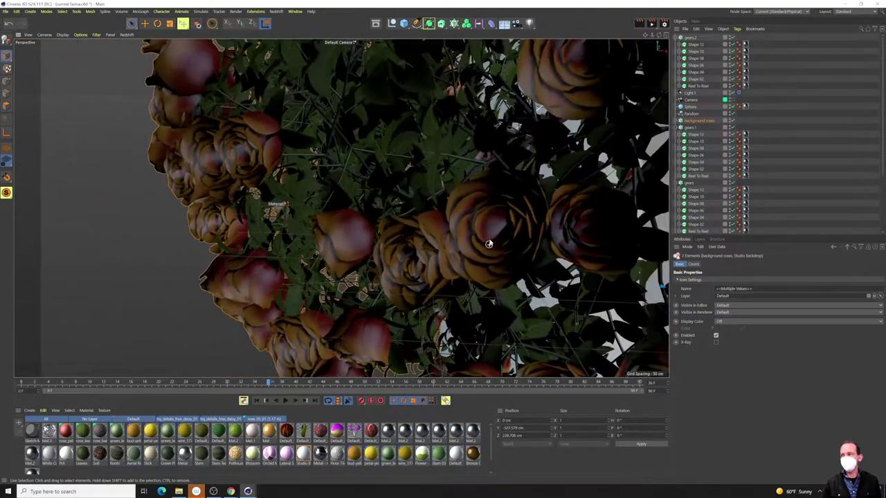
scroll(489, 244, "down", 4)
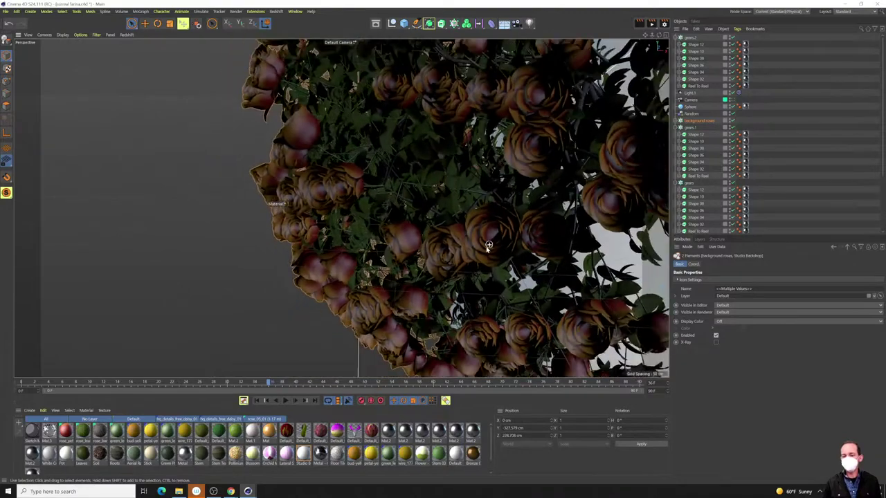
left_click_drag(436, 274, 446, 206, "alt")
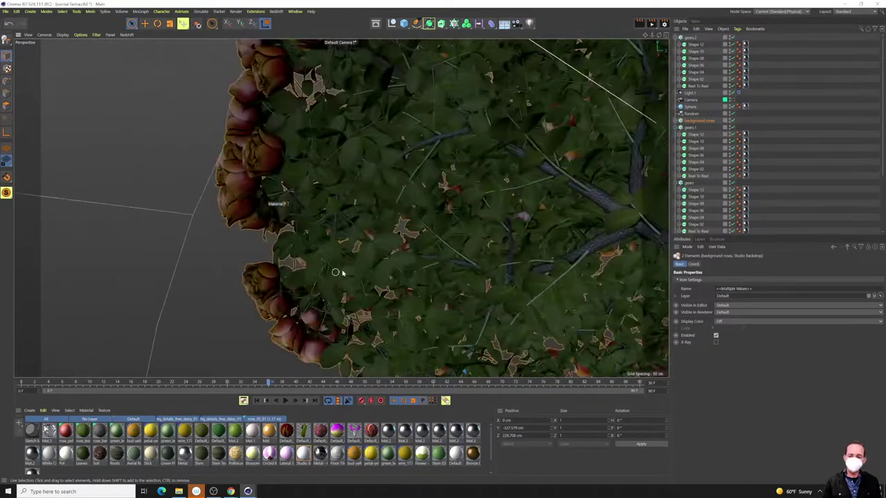
scroll(255, 266, "down", 3)
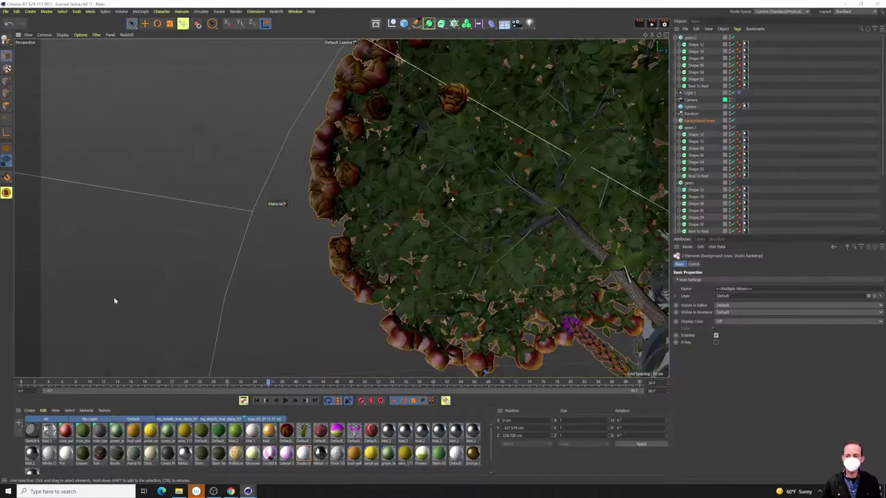
Examine the whole scene's layout from the side, including the backdrop, flower balls, gears, lights and camera.
scroll(324, 257, "down", 5)
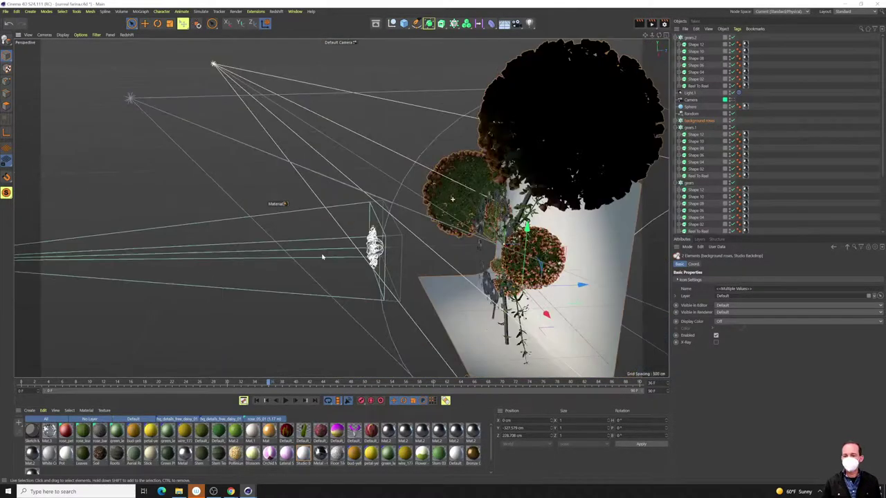
scroll(314, 260, "up", 3)
scroll(318, 296, "up", 2)
left_click_drag(329, 299, 365, 288, "alt")
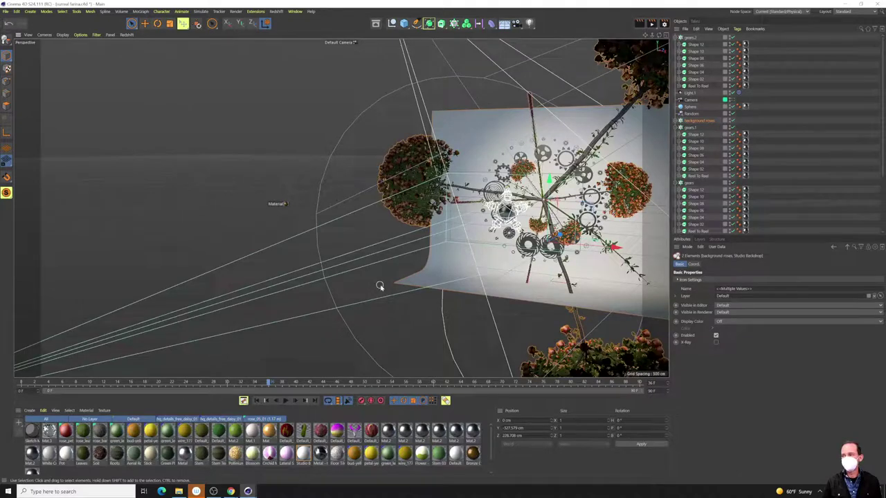
left_click_drag(381, 283, 414, 279, "alt")
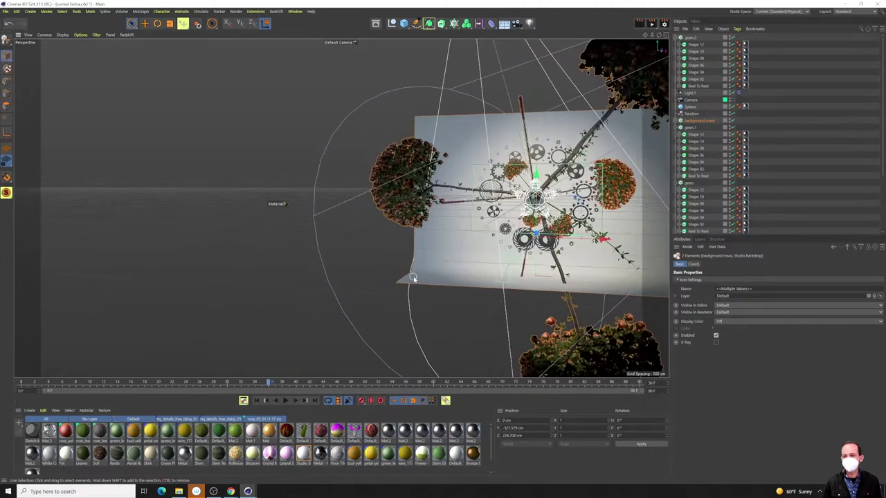
Review the Viewport Renderer filter in the render settings, switching Geometry Only off and back on, and close the settings.
left_click(662, 23)
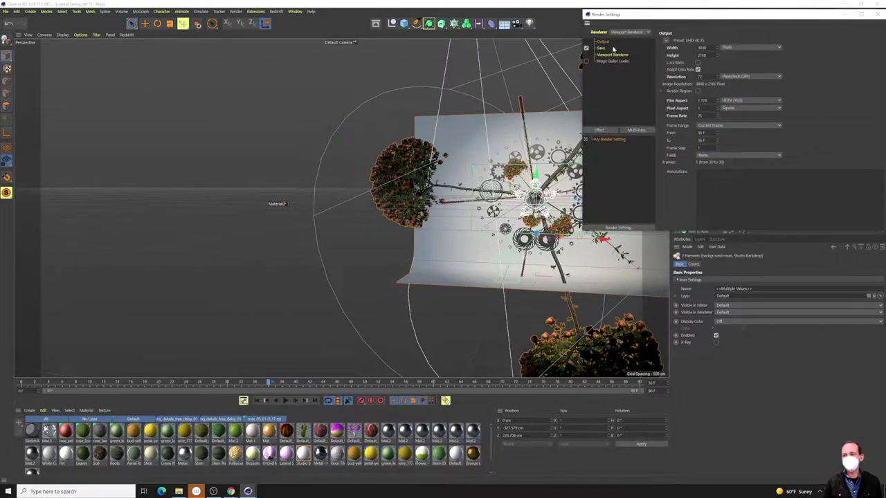
left_click(613, 55)
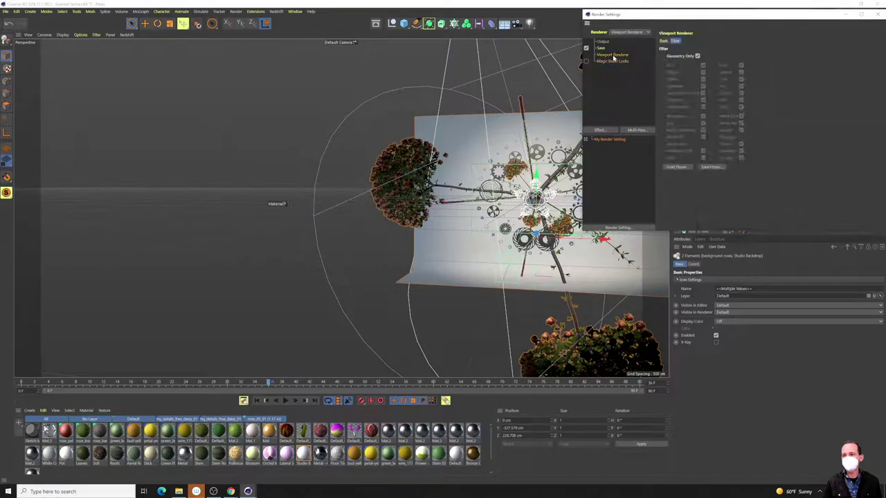
left_click(697, 56)
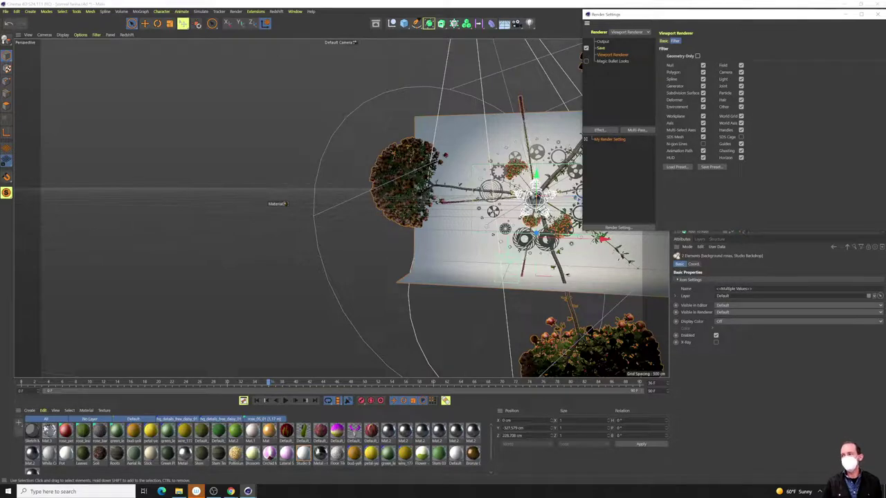
left_click(697, 56)
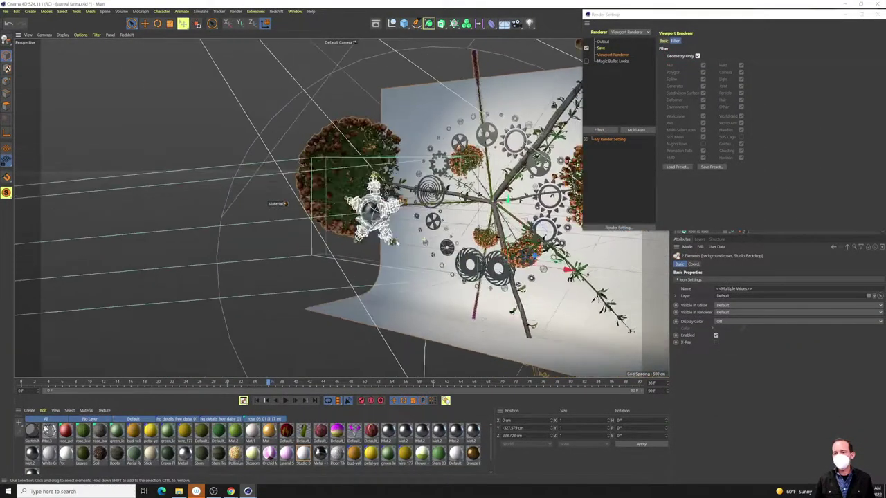
left_click_drag(722, 15, 532, 86)
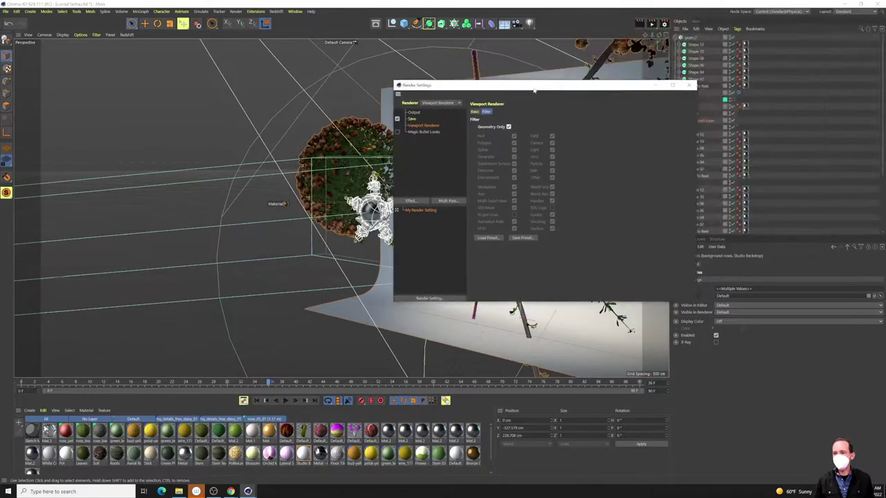
left_click(688, 86)
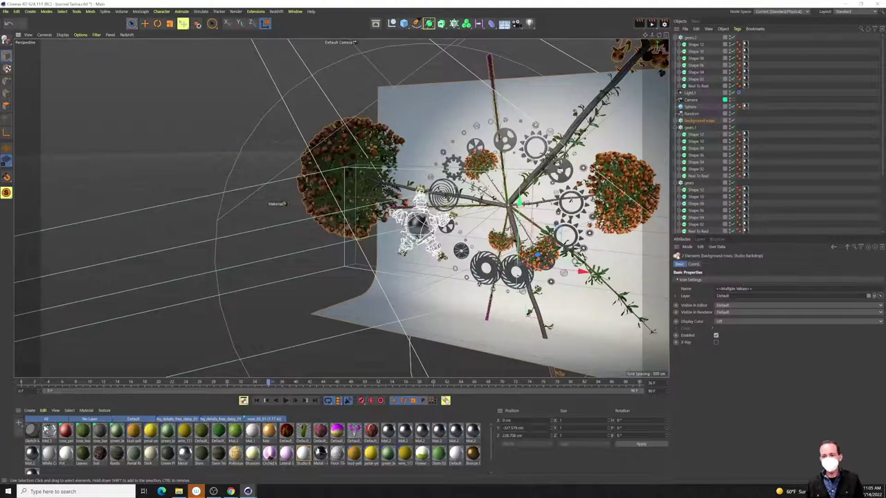
left_click_drag(443, 278, 388, 317, "alt")
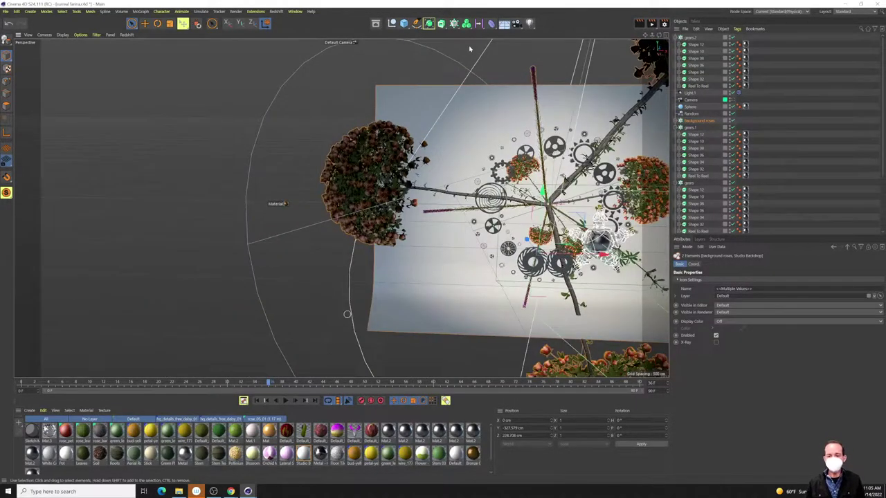
left_click_drag(485, 287, 327, 376, "alt")
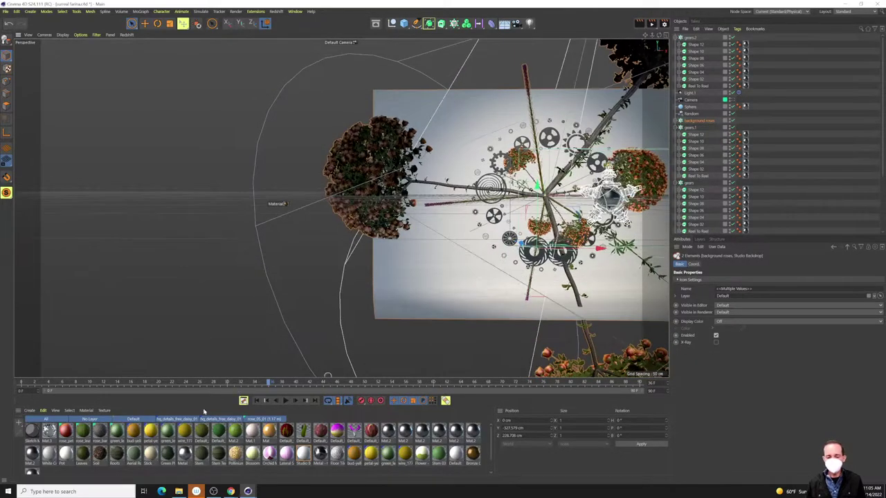
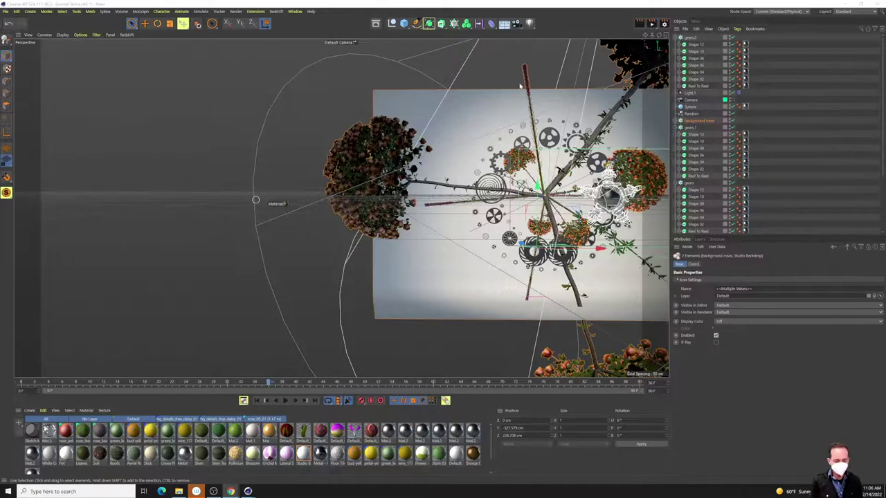
Create a new project and add a Sphere primitive.
key("ctrl+n")
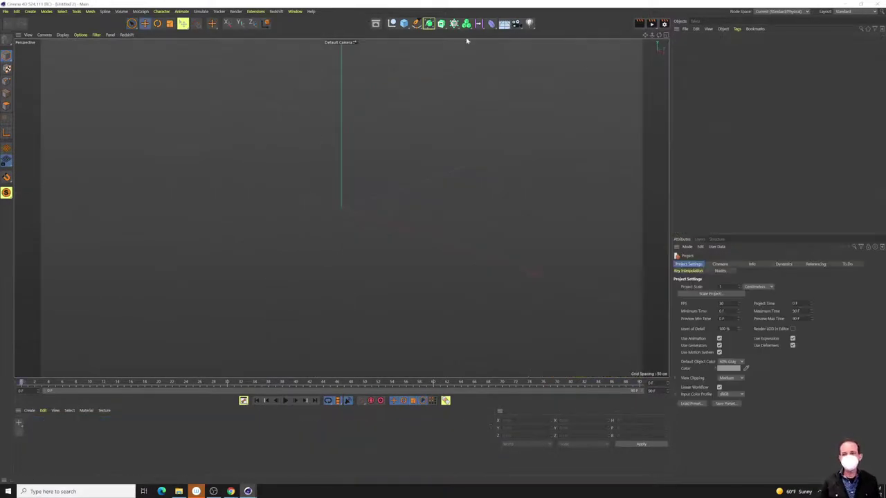
left_click(404, 23)
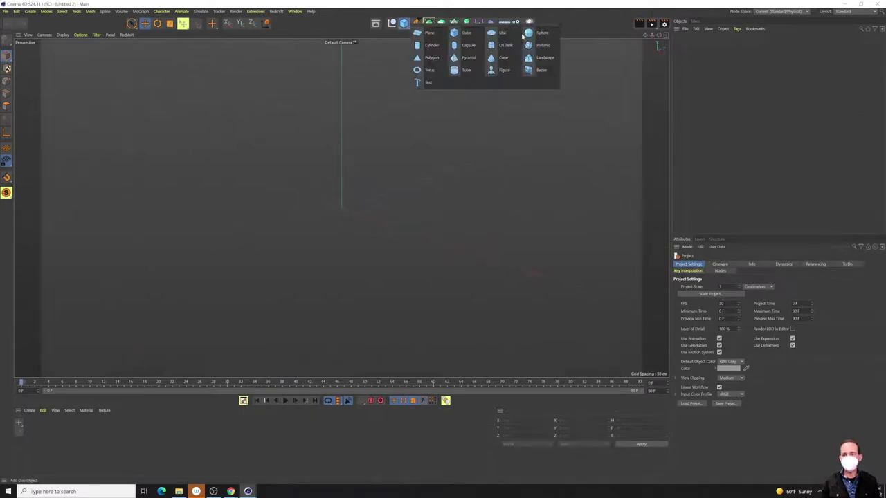
left_click(532, 33)
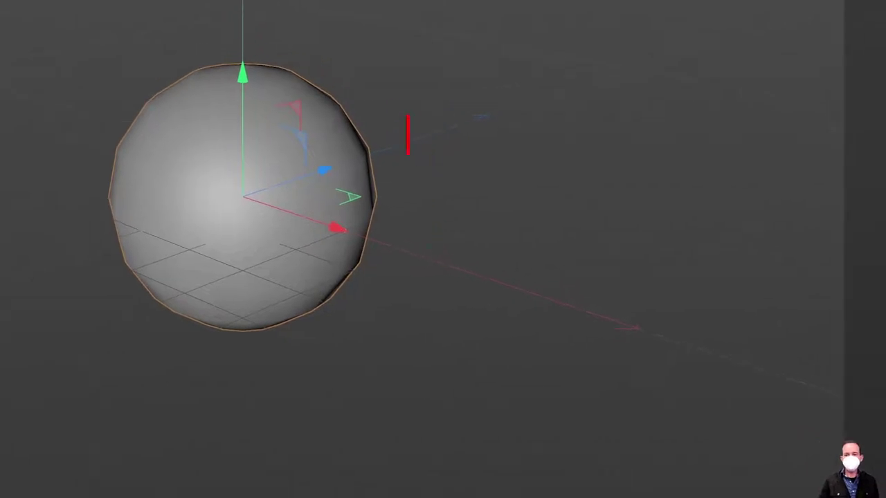
Annotate the zoomed view beside the sphere with the text "Topology layout of polygons on the surface".
type("T")
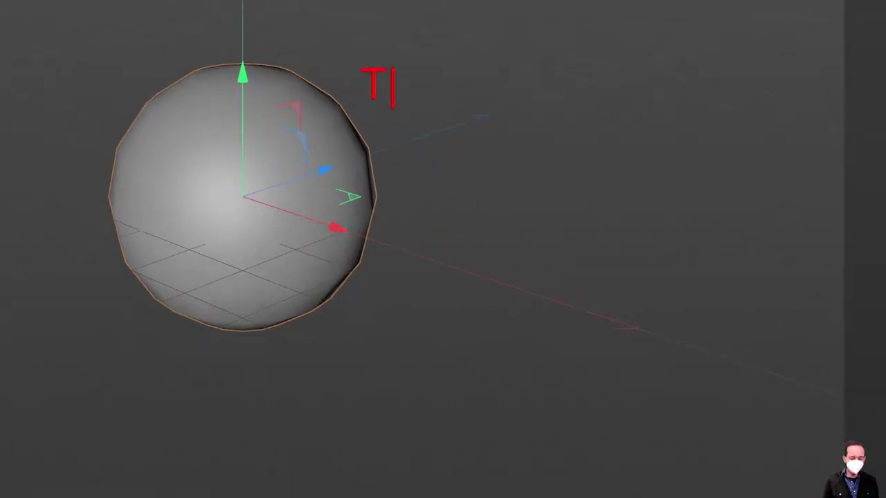
type("opology")
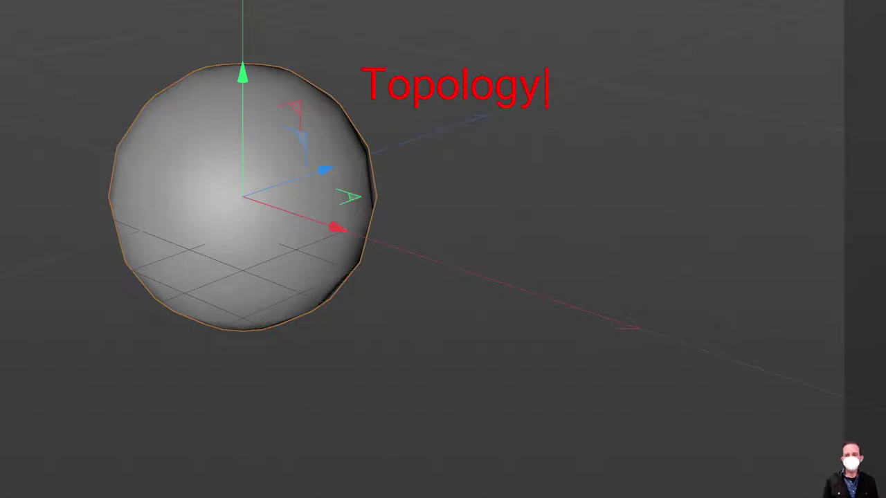
type(" layo")
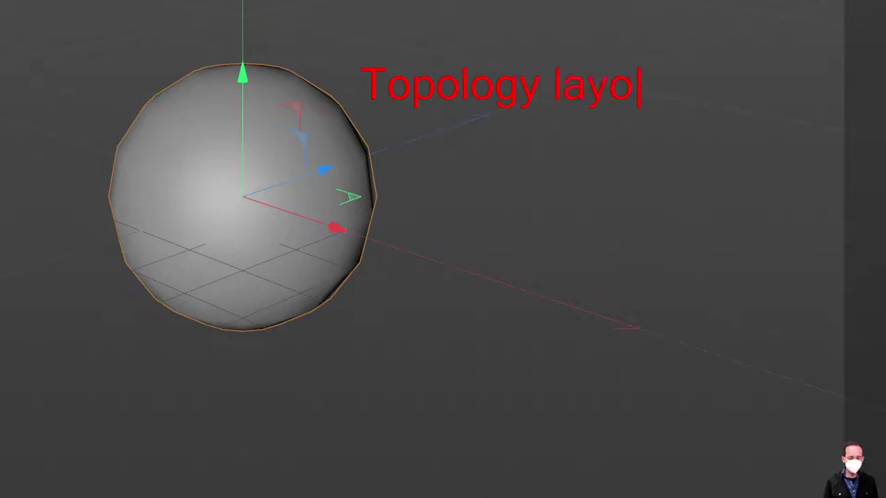
type("ut of pol")
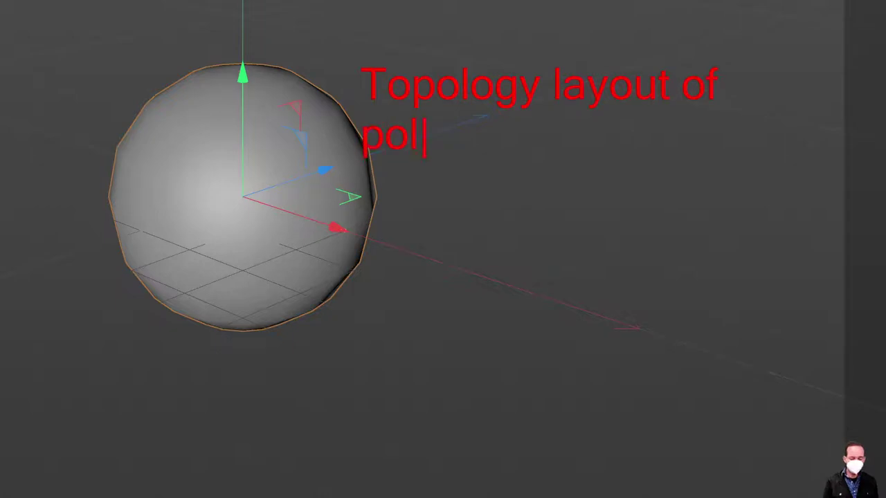
type("ygons on the surd")
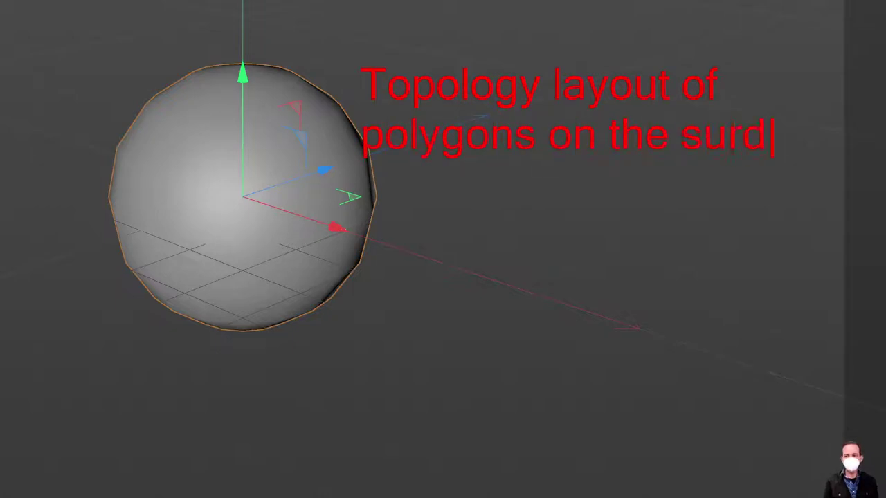
key("BackSpace")
type("face")
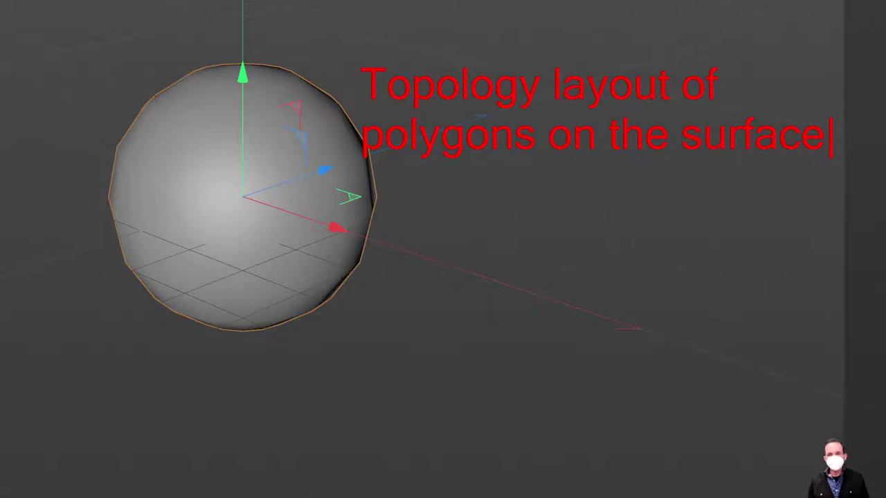
Add the note lines "nb - show polygons" and "na - turn off" below the topology text, and close the annotation.
key("Return")
type("nb  - show polygons")
key("Return")
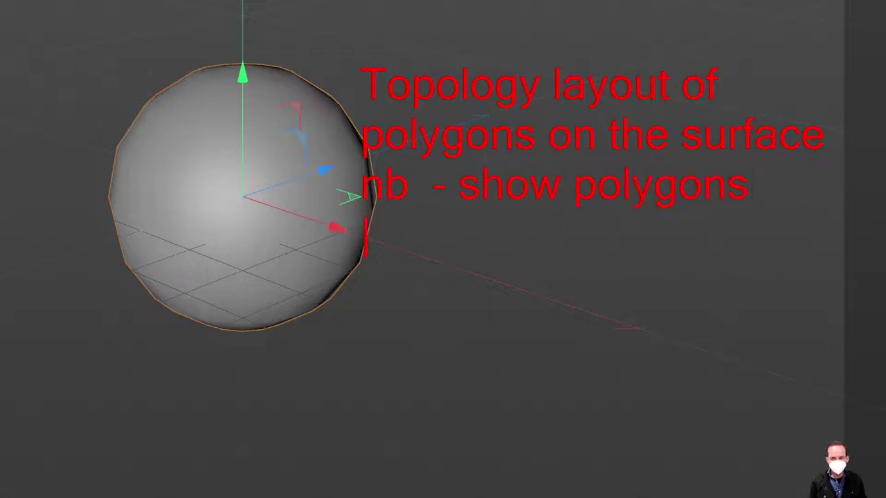
type("na - turn off")
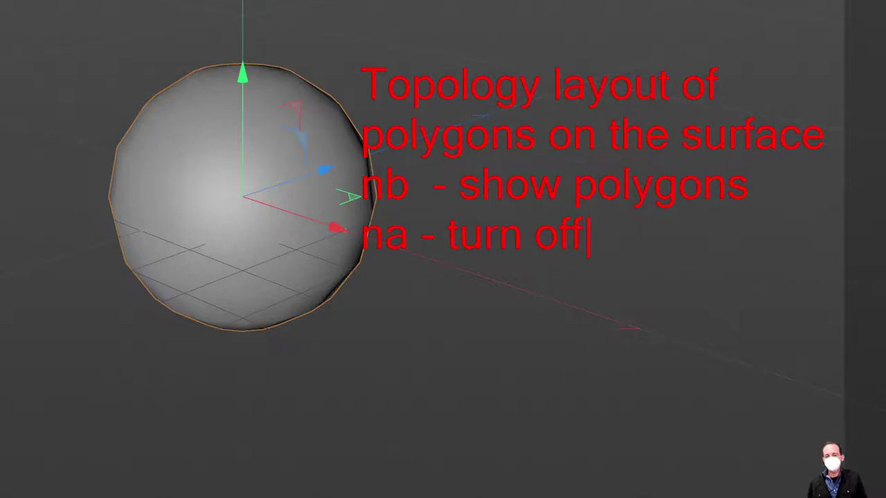
key("Escape")
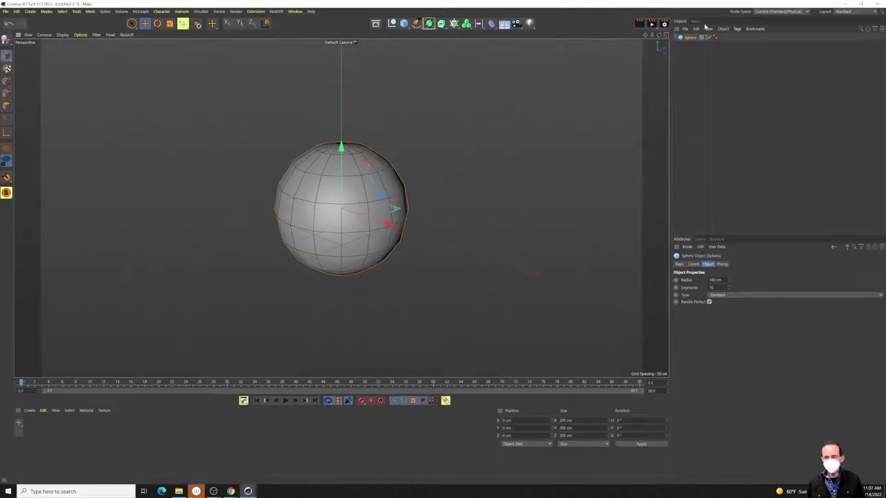
Try raising the sphere's segments to 40 and 346, and lower them to a coarser mesh.
left_click_drag(728, 289, 750, 289)
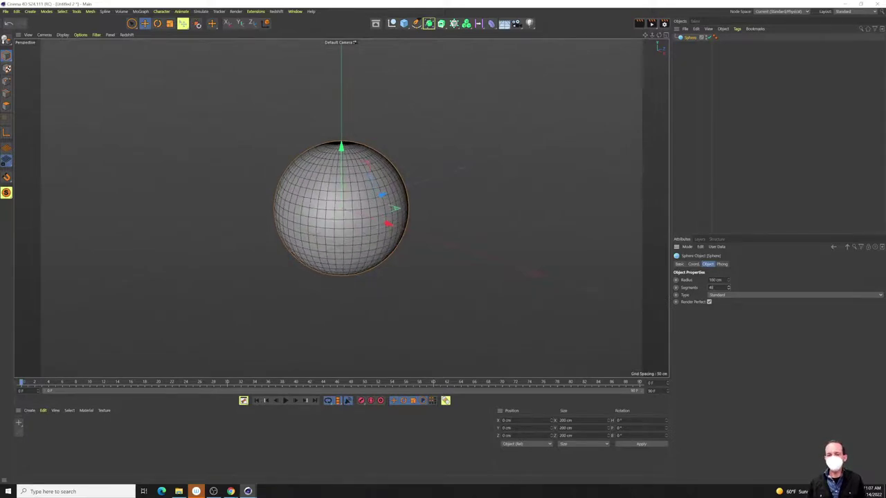
left_click_drag(728, 286, 785, 270)
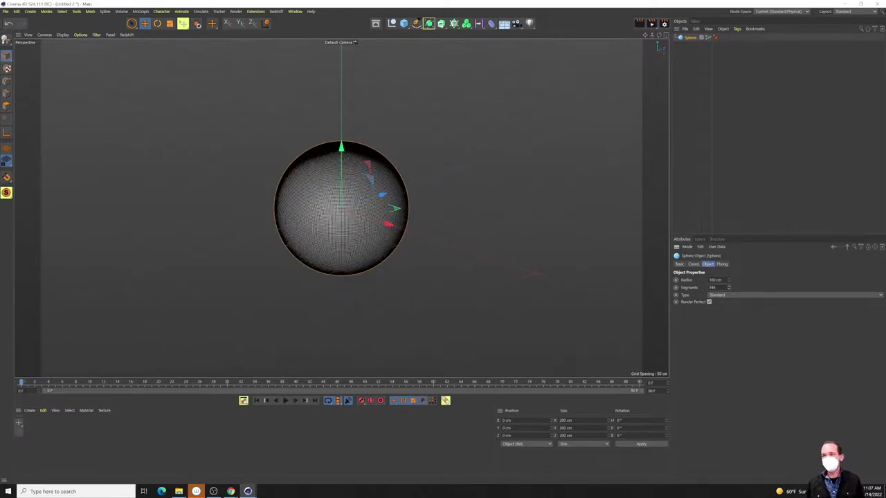
left_click_drag(786, 270, 727, 291)
Render the view with the sphere deselected, and reduce the sphere's segments to 32.
left_click(526, 278)
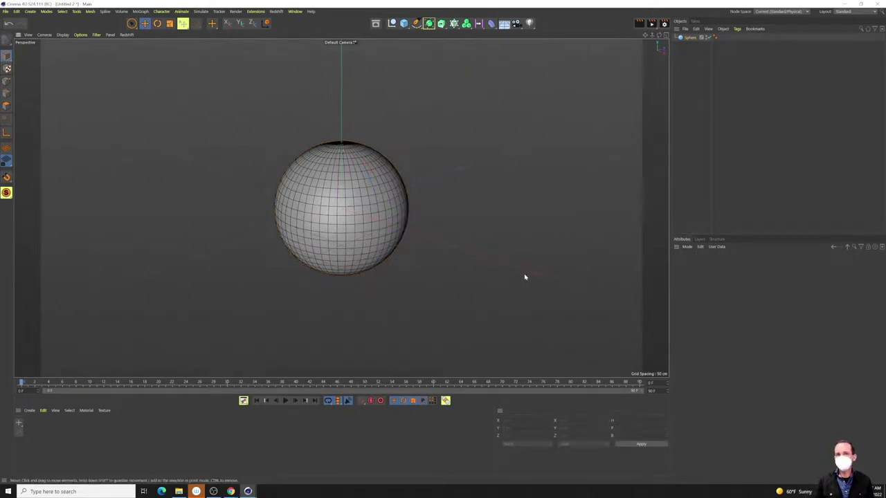
key("ctrl+r")
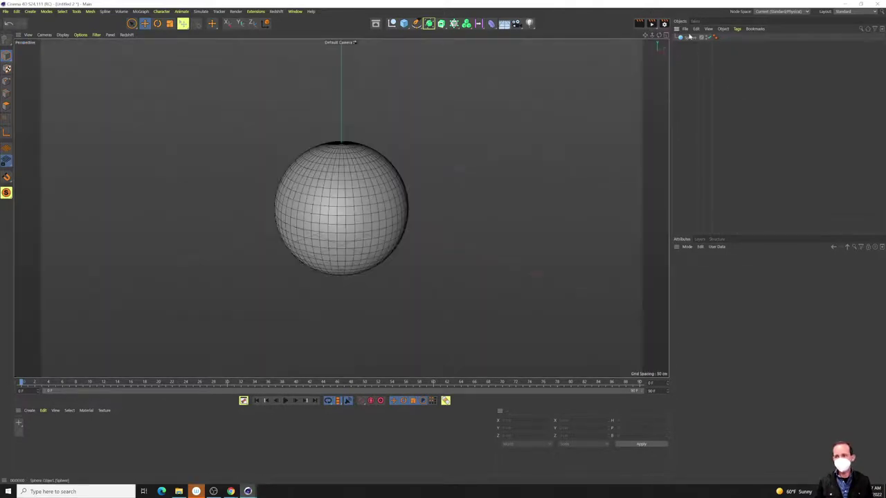
left_click(689, 38)
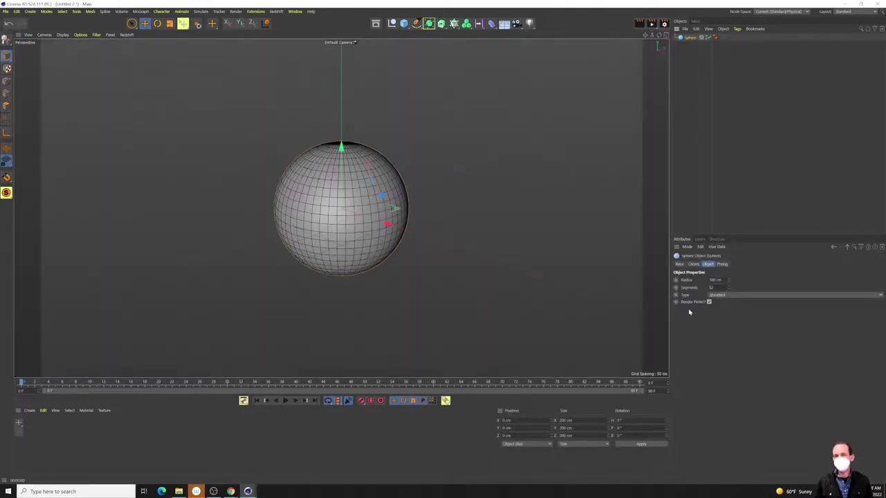
mouse_move(727, 287)
left_mouse_down()
mouse_move(728, 312)
mouse_move(728, 296)
left_mouse_up()
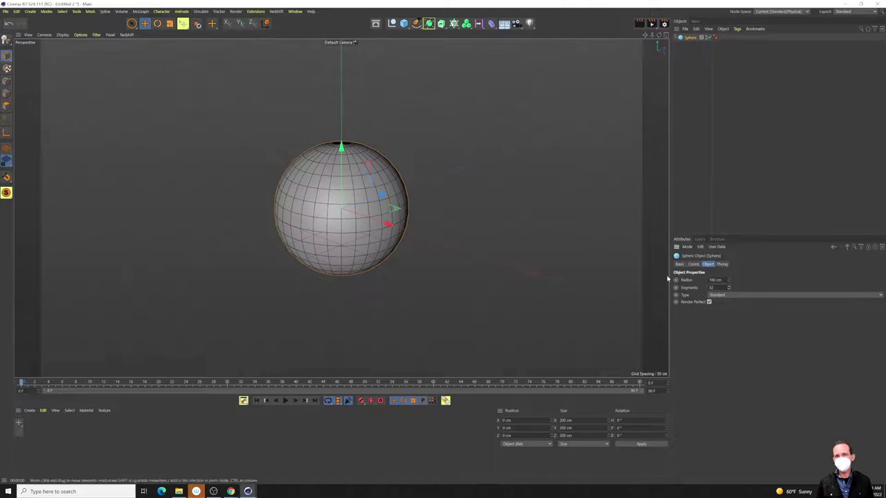
Add a Cube primitive with Fillet enabled and Segments X set to 9.
left_click(408, 26)
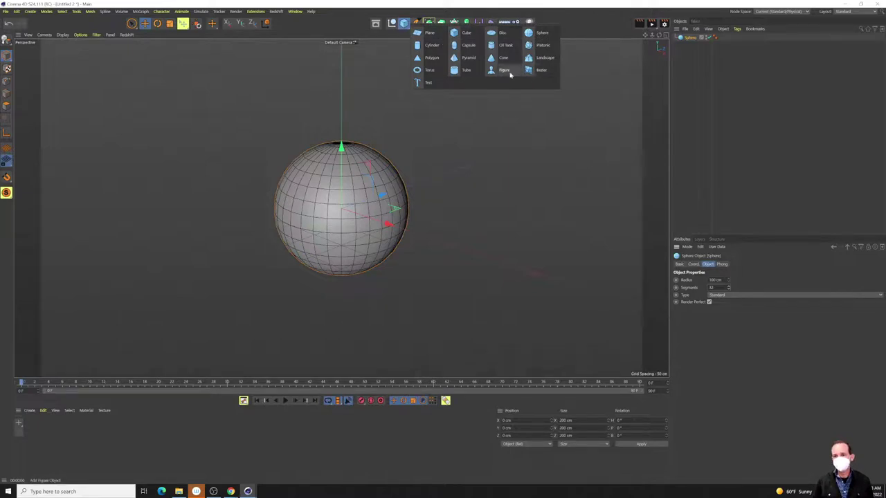
left_click(466, 33)
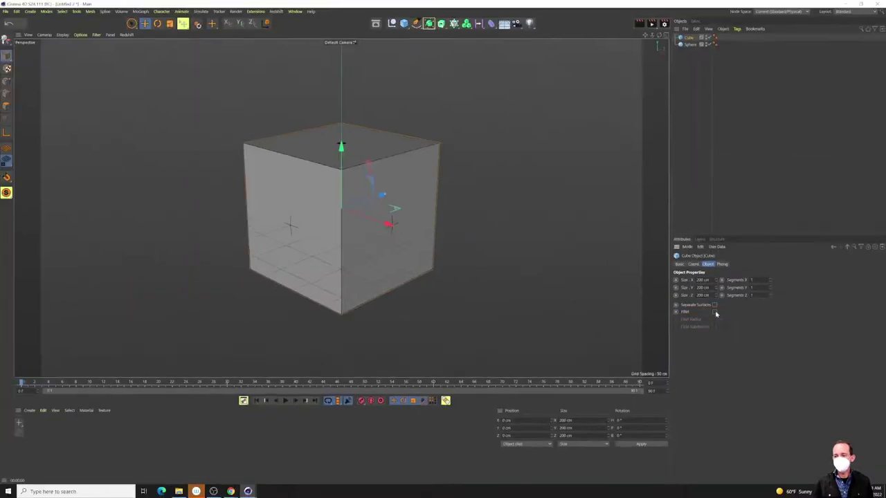
left_click(713, 312)
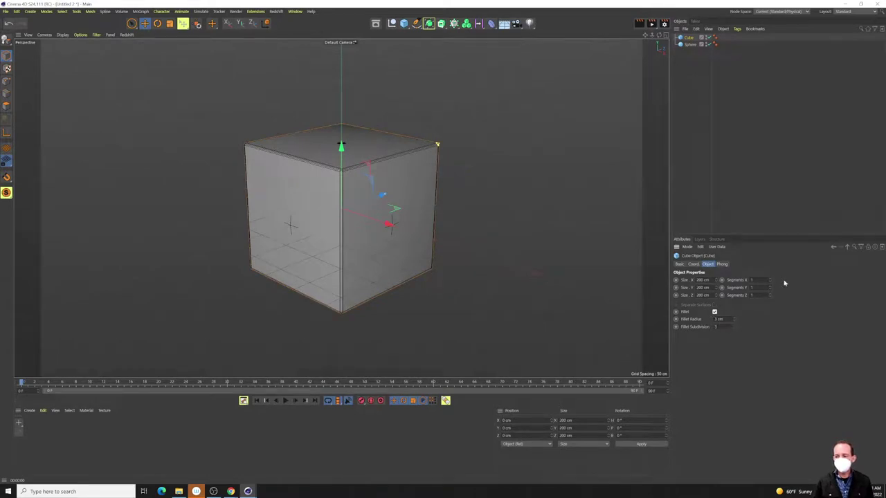
mouse_move(769, 280)
left_mouse_down()
mouse_move(786, 278)
mouse_move(771, 281)
left_mouse_up()
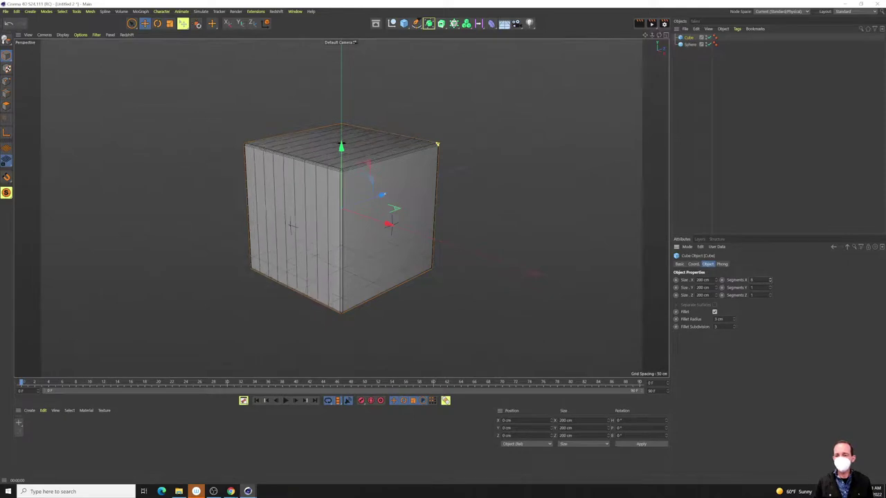
Adjust the cube's fillet subdivision and inspect the polygons along its rounded corner up close.
mouse_move(734, 327)
left_mouse_down()
mouse_move(737, 318)
mouse_move(735, 327)
left_mouse_up()
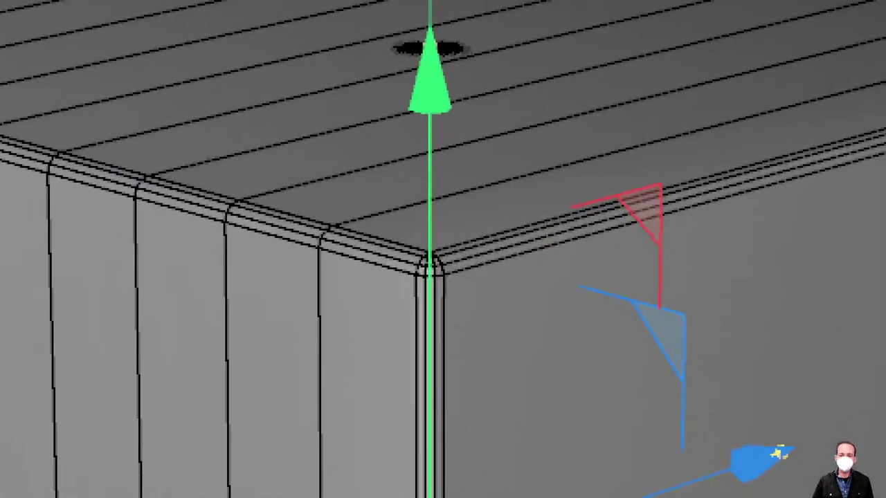
left_click_drag(0, 398, 195, 299)
mouse_move(10, 365)
left_mouse_down()
mouse_move(583, 293)
mouse_move(247, 128)
left_mouse_up()
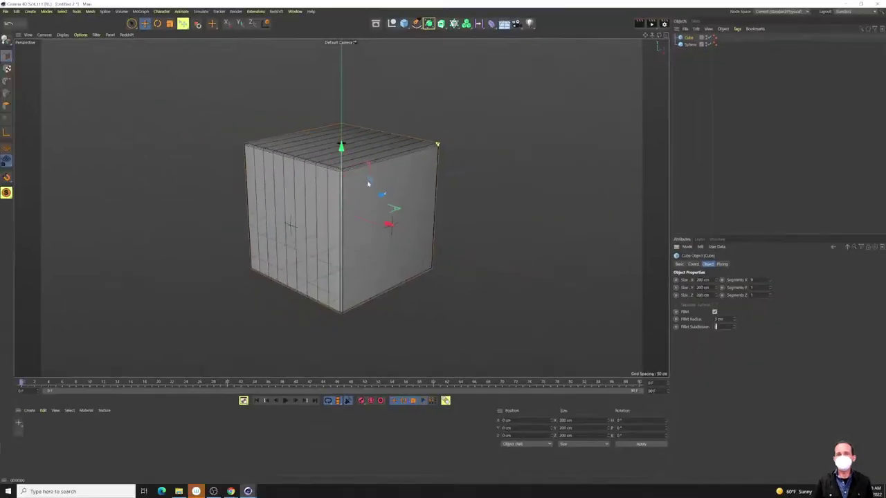
Delete the sphere and the cube from the scene.
left_click(688, 43)
key("Delete")
left_click(691, 38)
key("Delete")
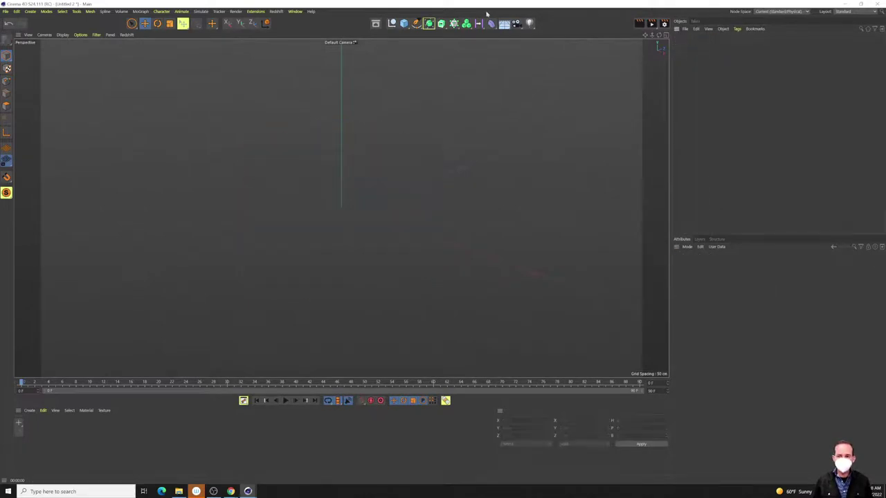
Add a new Sphere primitive and raise its segments to 64 and further to 318.
left_click(404, 23)
left_click(538, 36)
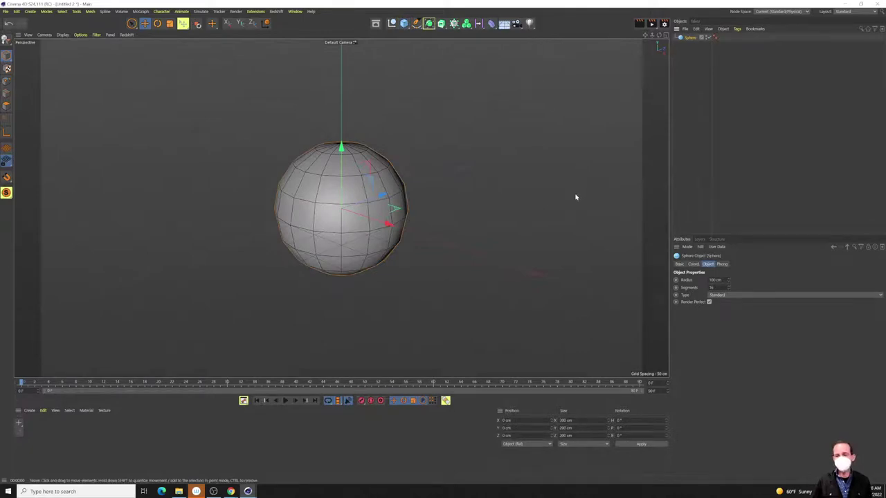
left_click_drag(728, 287, 783, 287)
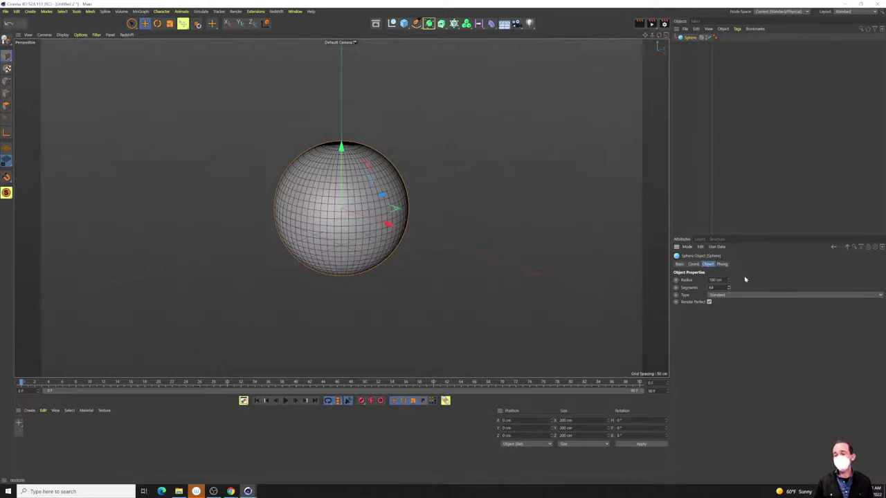
left_click_drag(726, 289, 732, 286)
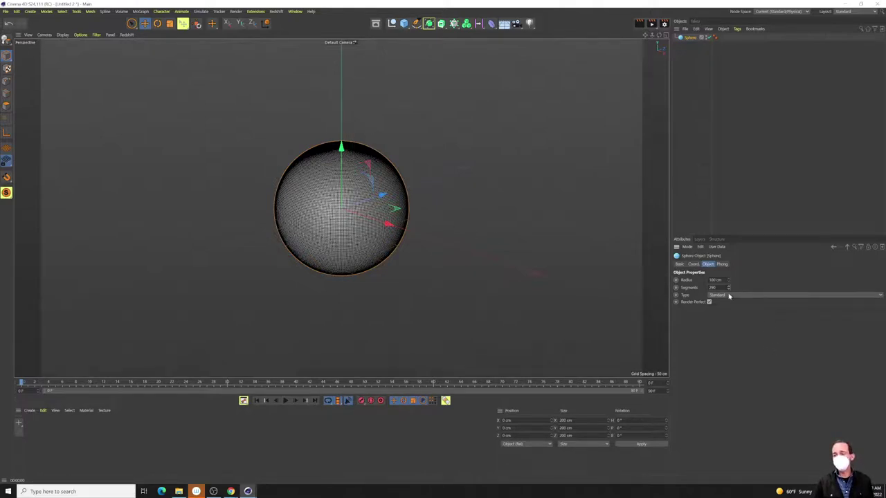
Toggle the polygon lines on the dense sphere on and off several times, leaving plain shading without lines.
scroll(365, 231, "down", 6)
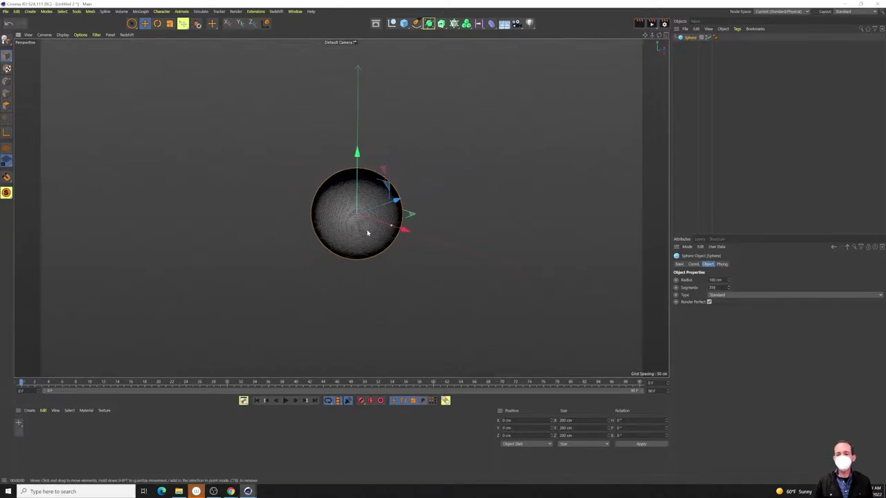
scroll(365, 232, "down", 3)
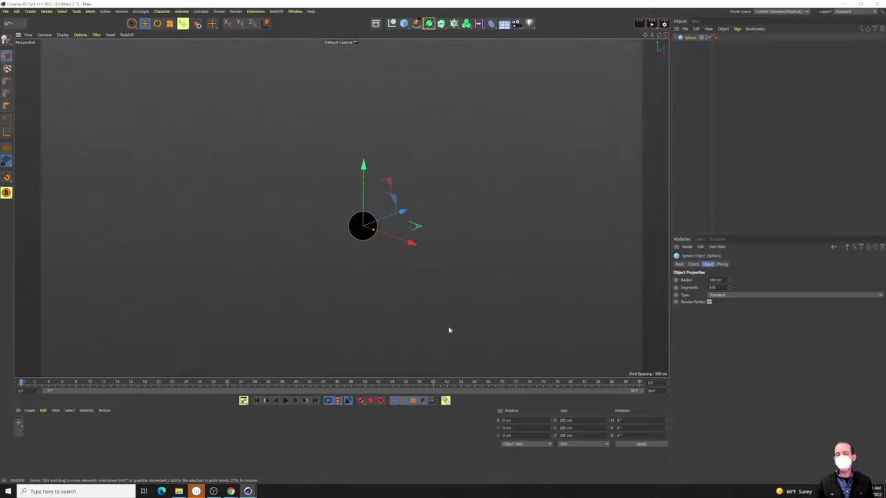
scroll(381, 255, "up", 4)
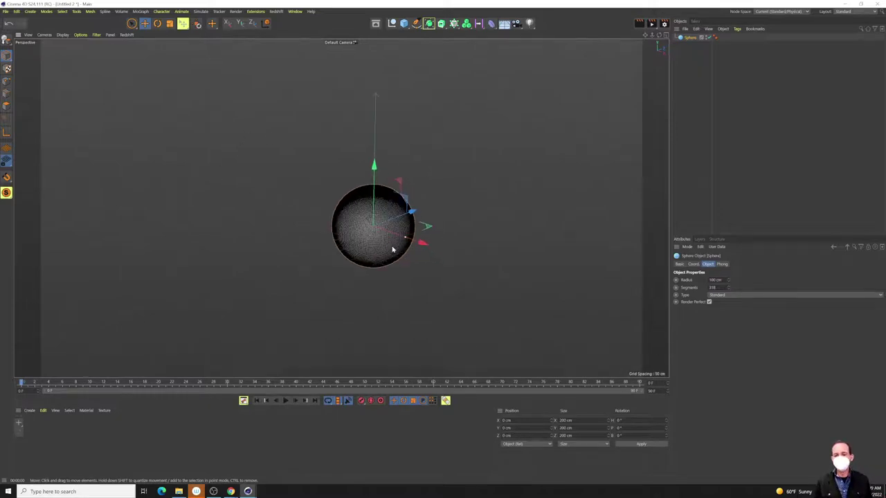
scroll(392, 251, "up", 3)
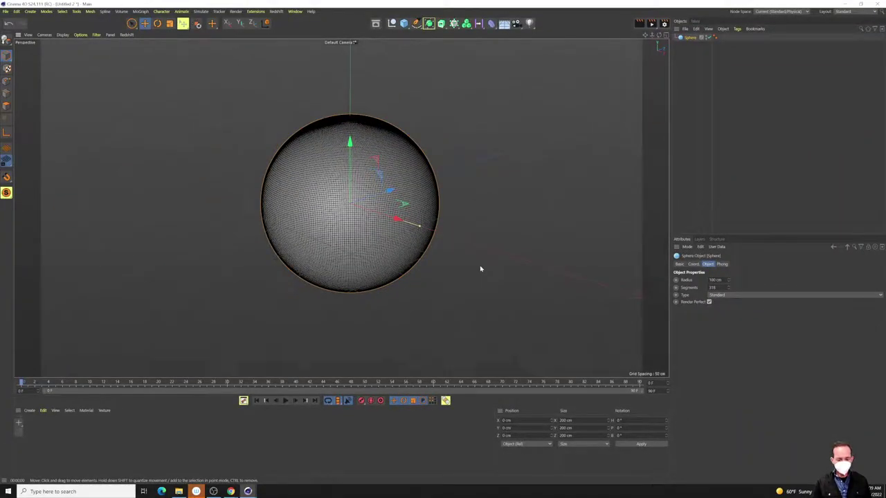
key("n")
key("a")
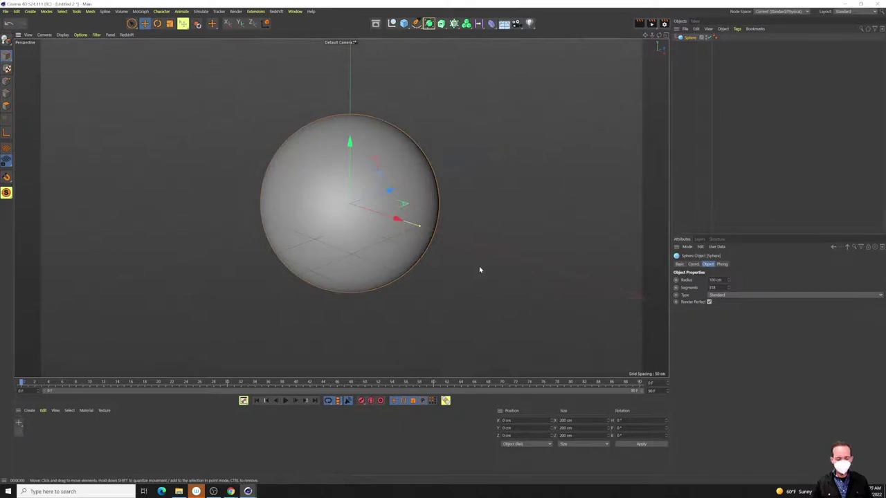
key("n")
key("b")
key("n")
key("a")
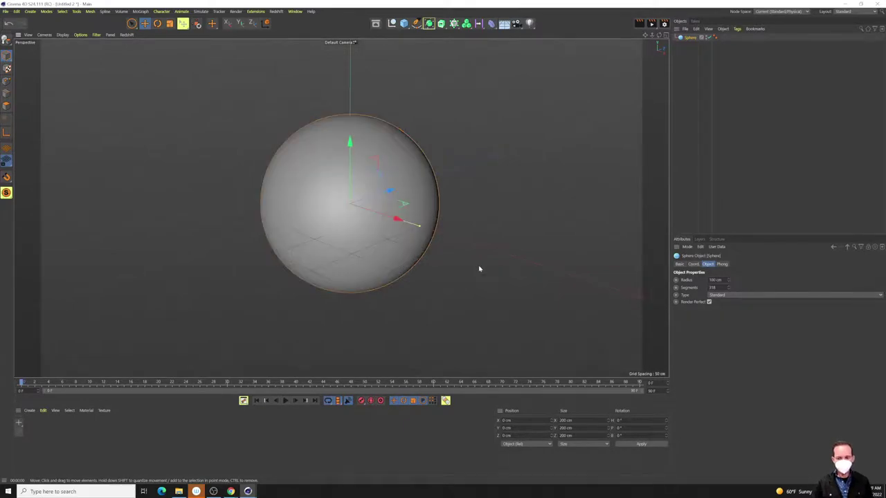
key("n")
key("b")
key("n")
key("a")
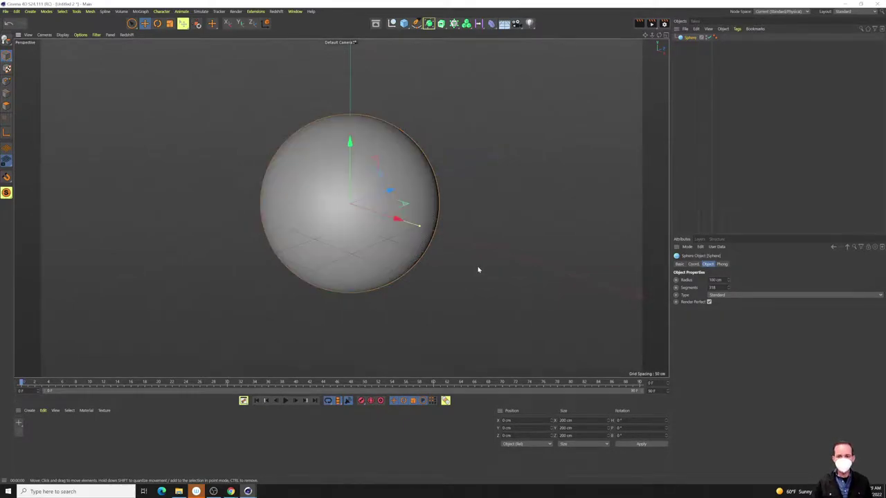
key("n")
key("b")
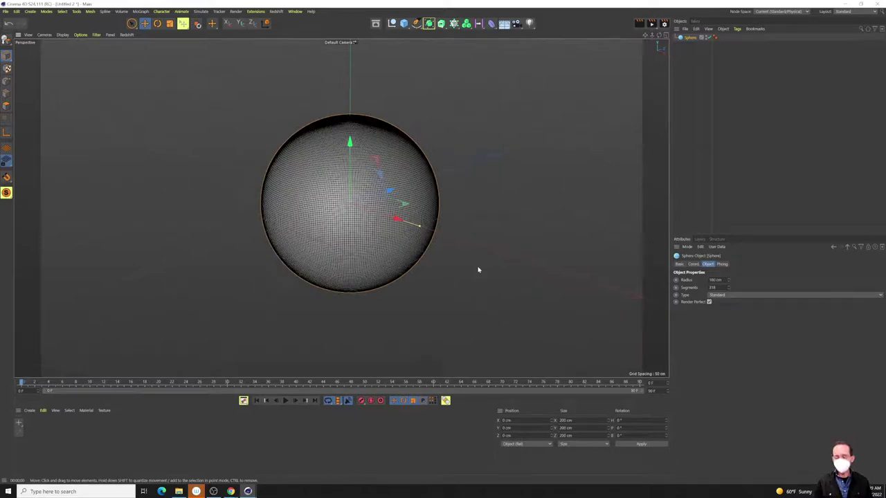
key("n")
key("a")
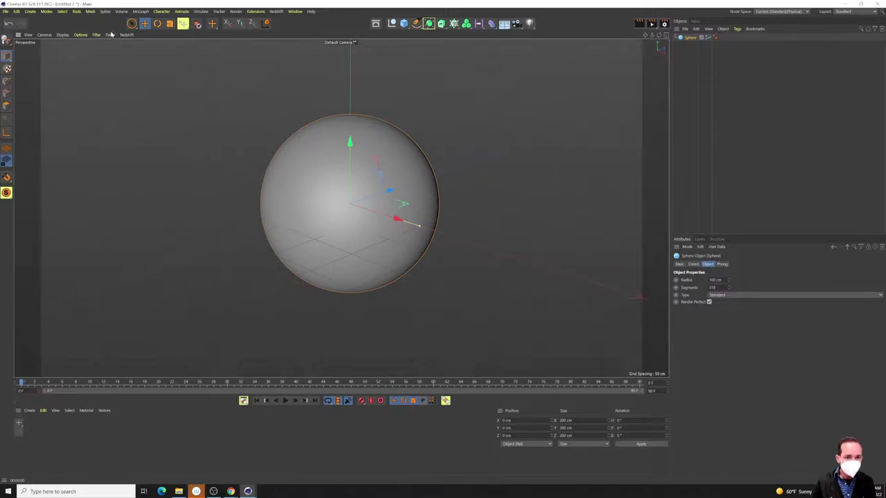
left_click(81, 35)
mouse_move(61, 35)
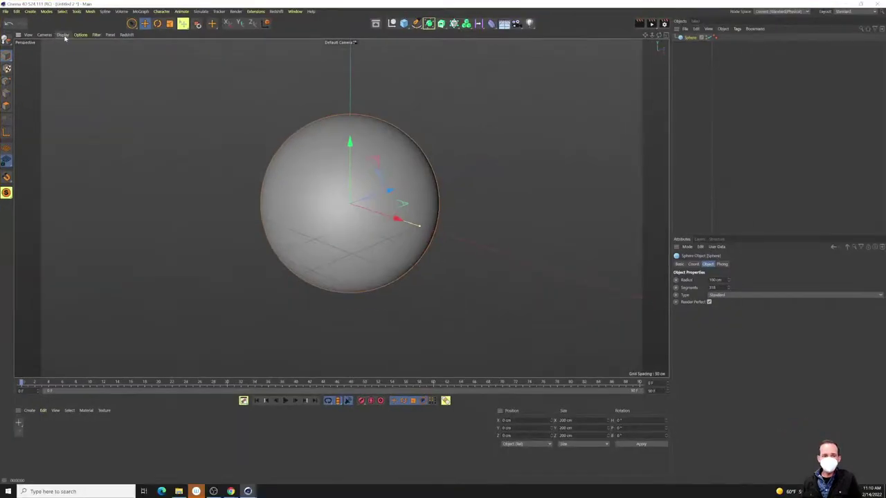
Switch the viewport display to Gouraud Shading (Lines) and back to plain Gouraud Shading.
left_click(139, 64)
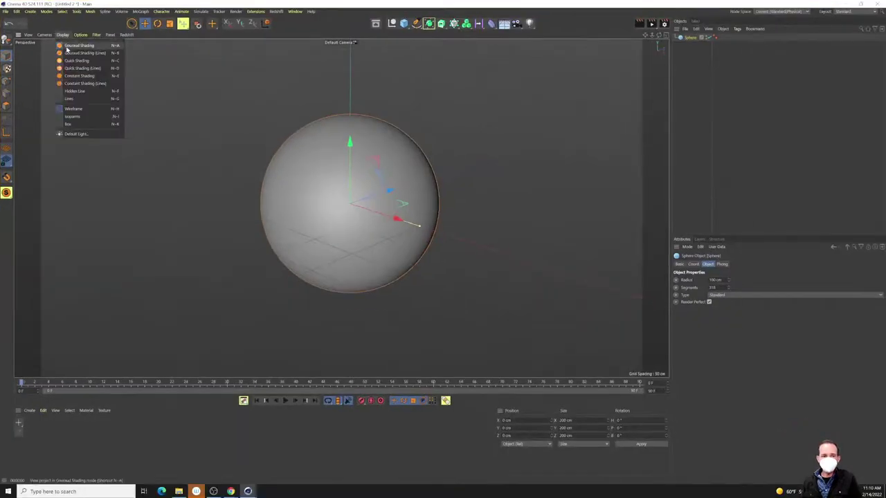
left_click(66, 53)
left_click(63, 34)
left_click(69, 45)
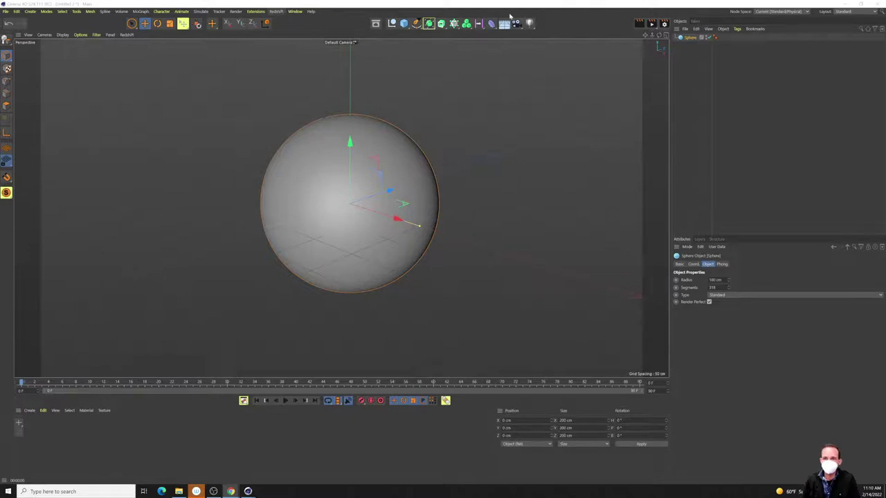
Search the Asset Browser for "studio" and examine the lights, backdrops and other studio assets.
left_click(376, 23)
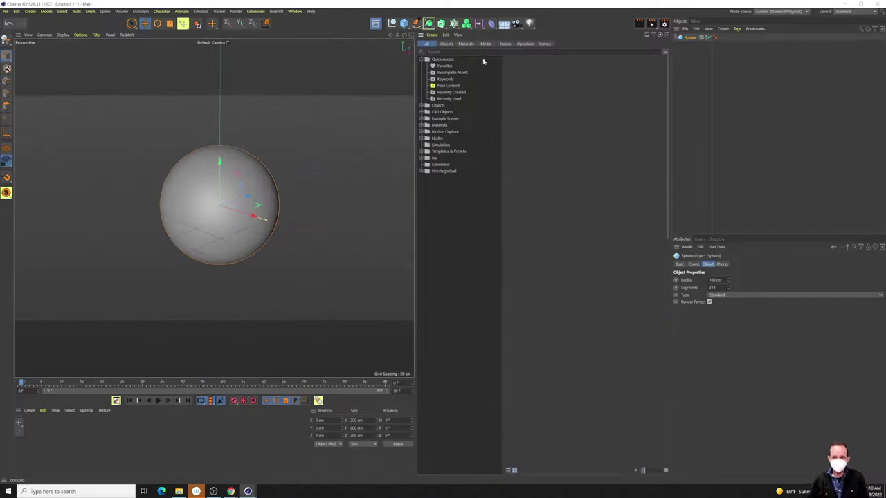
type("studio")
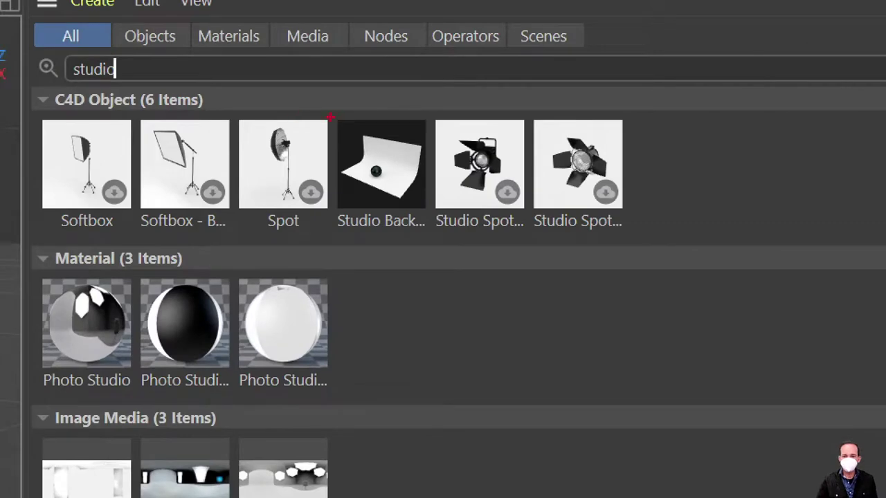
mouse_move(330, 118)
left_mouse_down()
mouse_move(372, 208)
mouse_move(436, 226)
left_mouse_up()
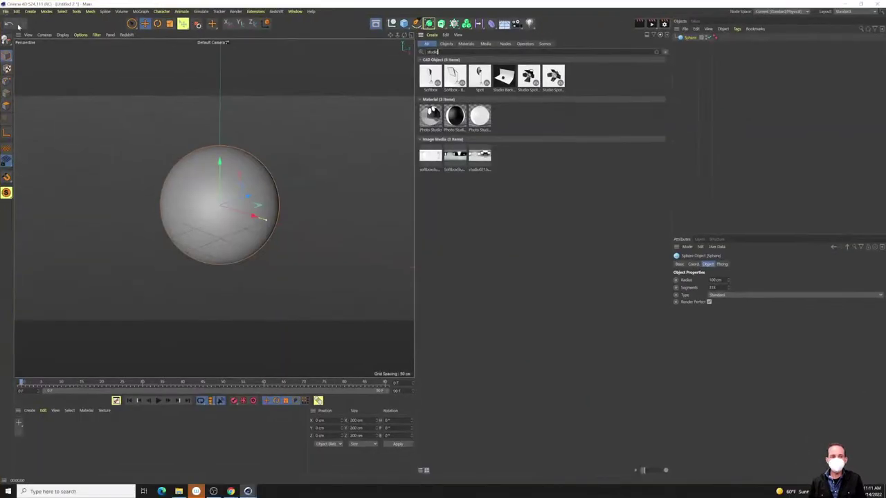
Review the Save Project with Assets command and examine the surrealistic example's project file, tex and backup folders in File Explorer.
left_click(6, 11)
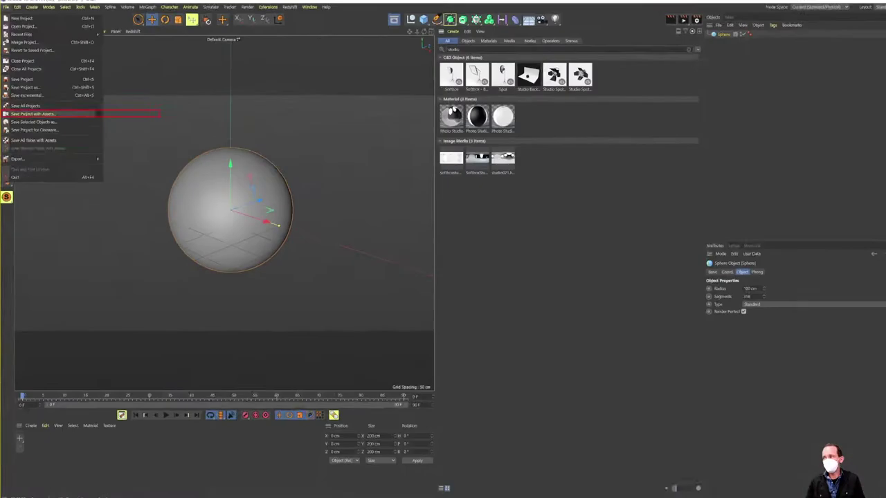
left_click(148, 118)
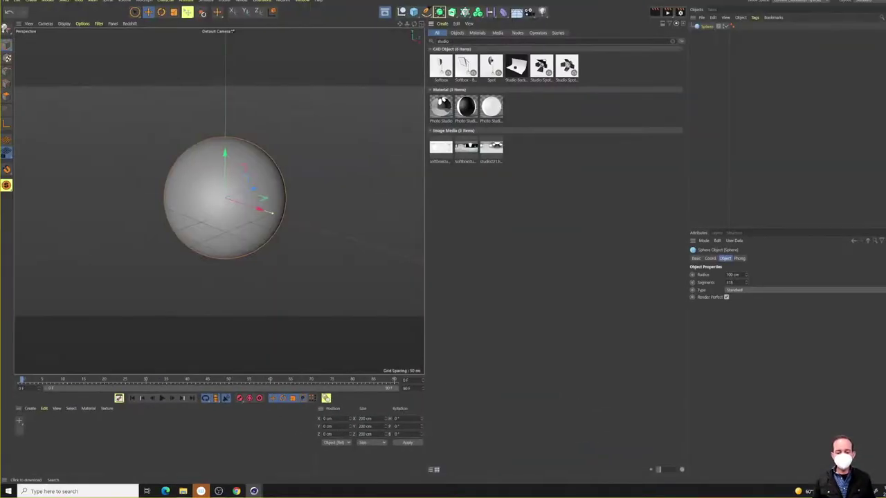
left_click(184, 488)
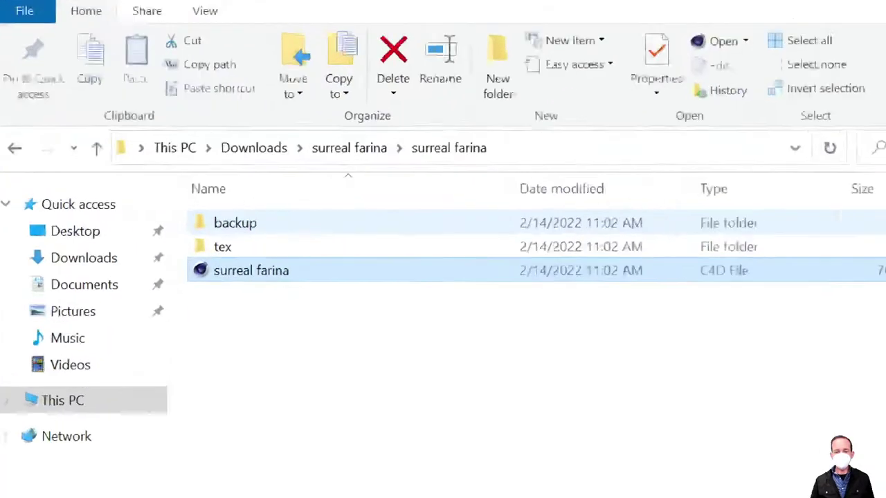
mouse_move(206, 194)
left_mouse_down()
mouse_move(238, 322)
mouse_move(365, 317)
left_mouse_up()
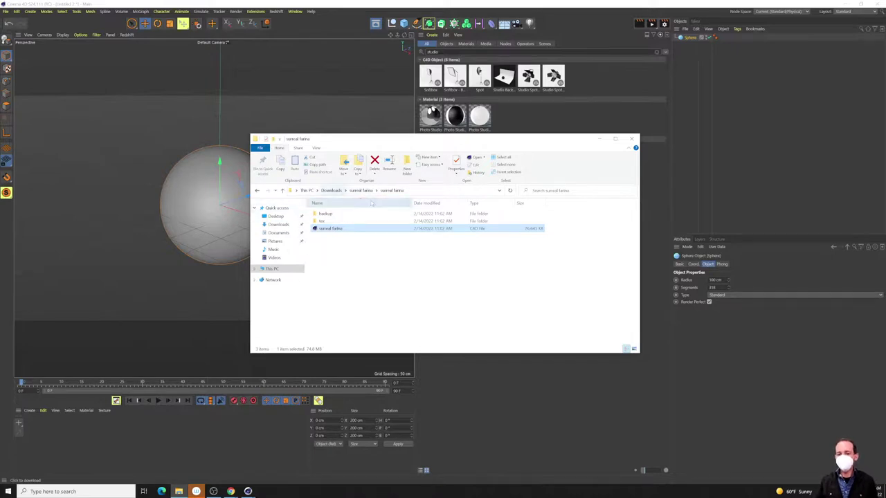
Copy the whole surrealistic example project folder from Downloads into Documents, and return to Cinema 4D.
left_click(360, 190)
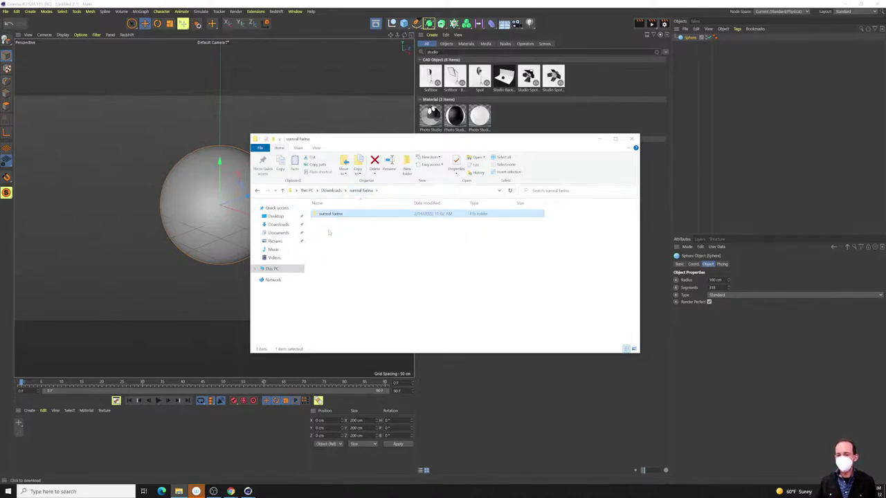
left_click_drag(332, 216, 285, 233)
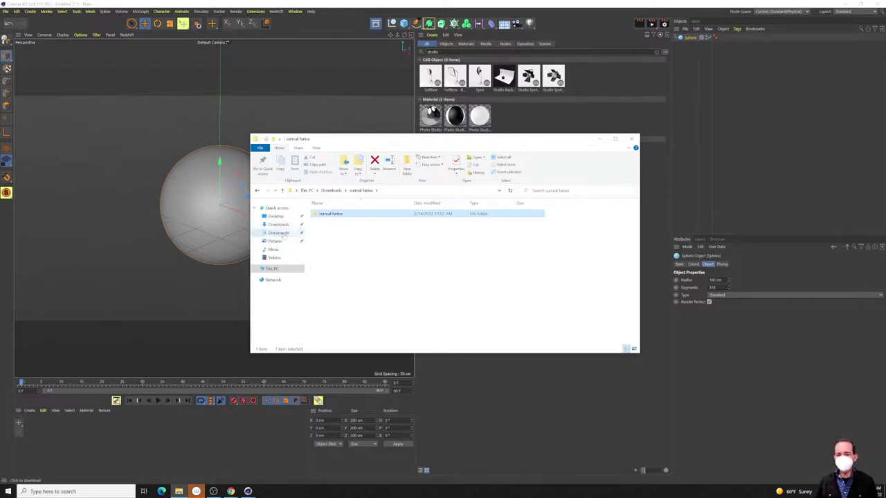
left_click(278, 233)
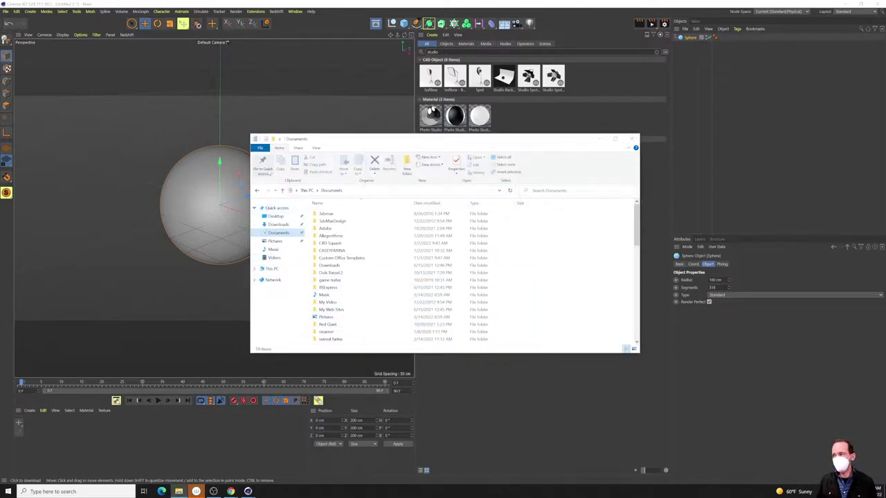
left_click(97, 191)
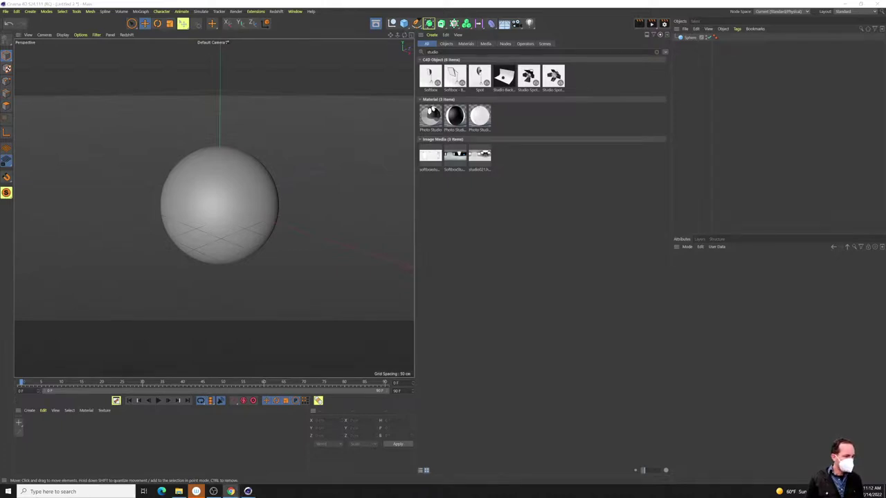
Switch to YouTube Studio in the browser and examine the live stream's chat and concurrent viewers graph in an enlarged window.
left_click(231, 491)
left_click_drag(394, 309, 385, 423)
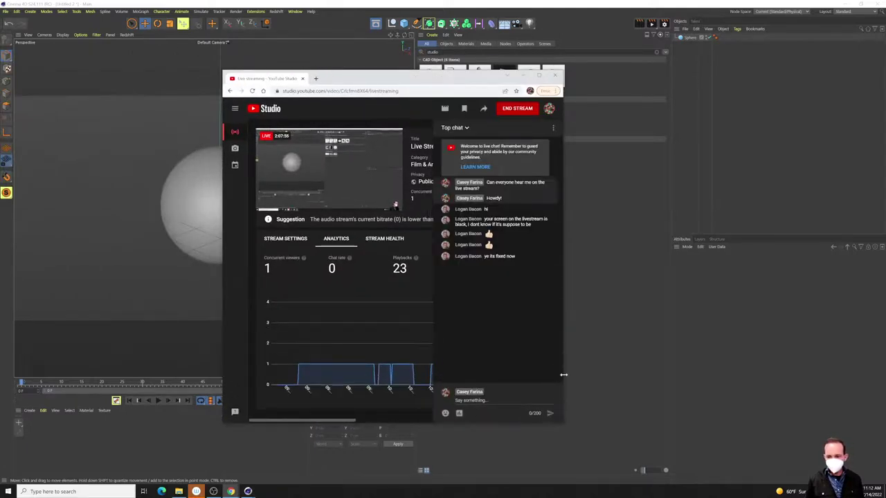
left_click(581, 372)
mouse_move(230, 491)
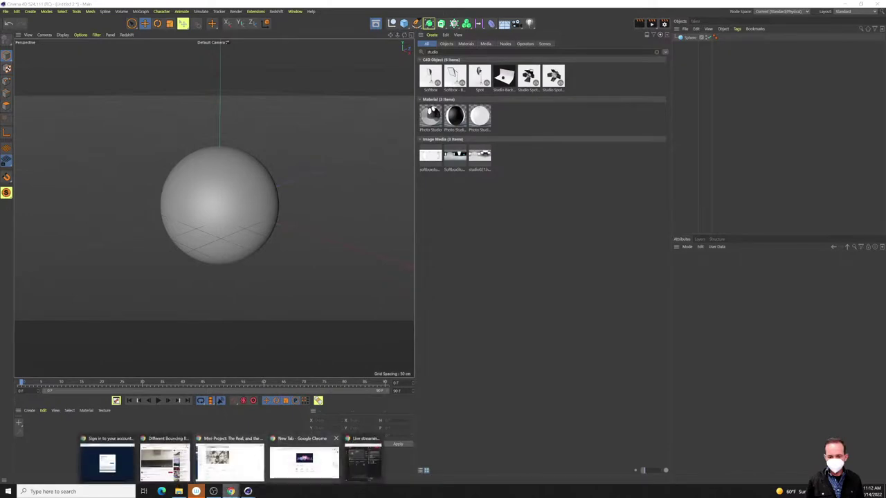
left_click(304, 458)
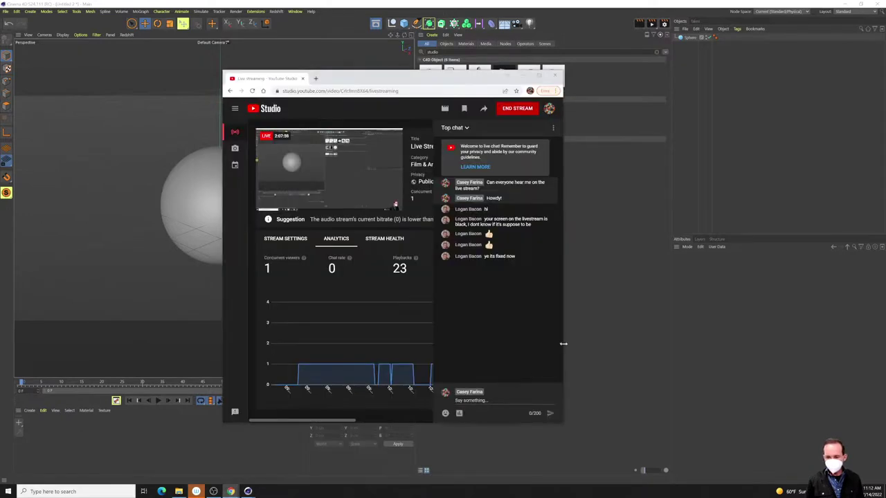
left_click_drag(563, 326, 774, 321)
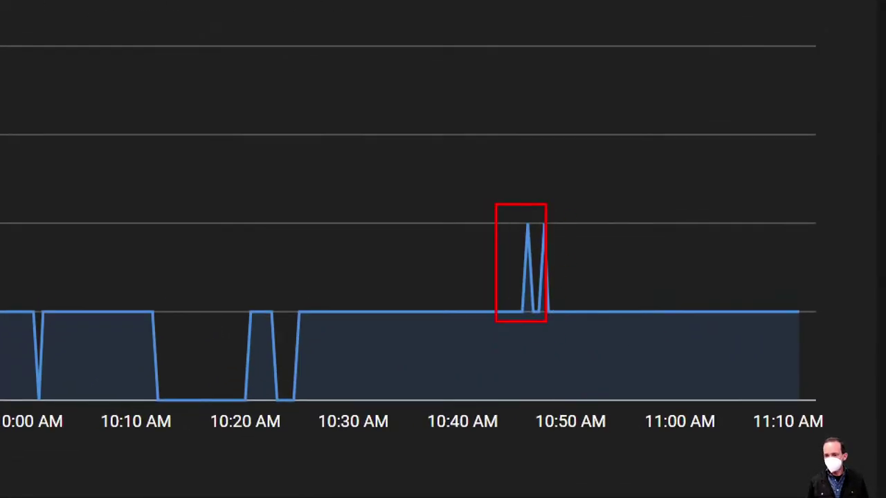
mouse_move(528, 228)
left_mouse_down()
mouse_move(549, 224)
mouse_move(631, 185)
left_mouse_up()
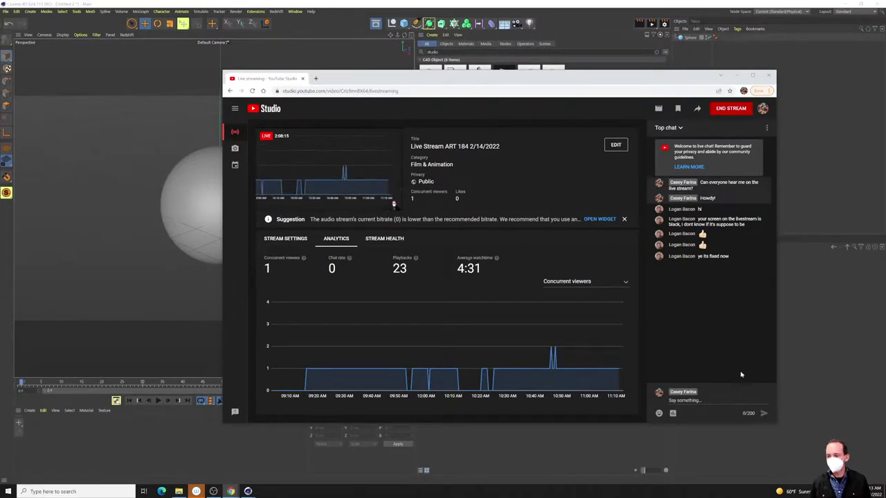
left_click_drag(777, 424, 749, 318)
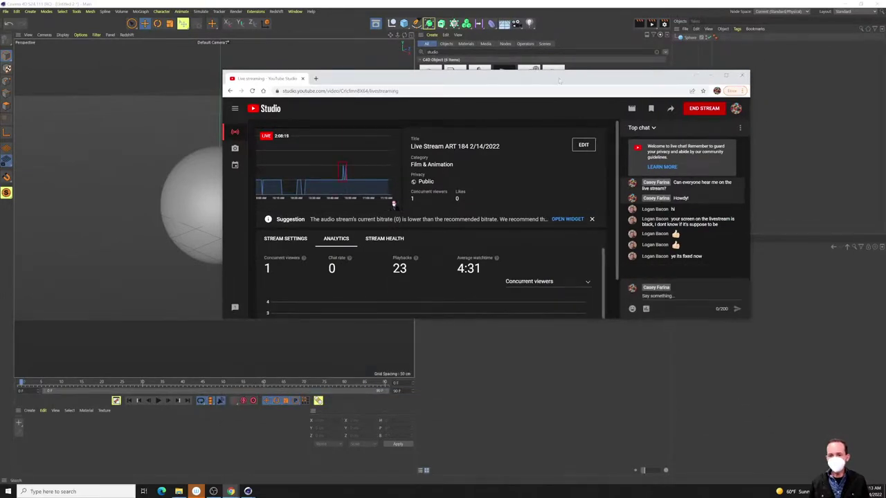
left_click_drag(562, 86, 0, 7)
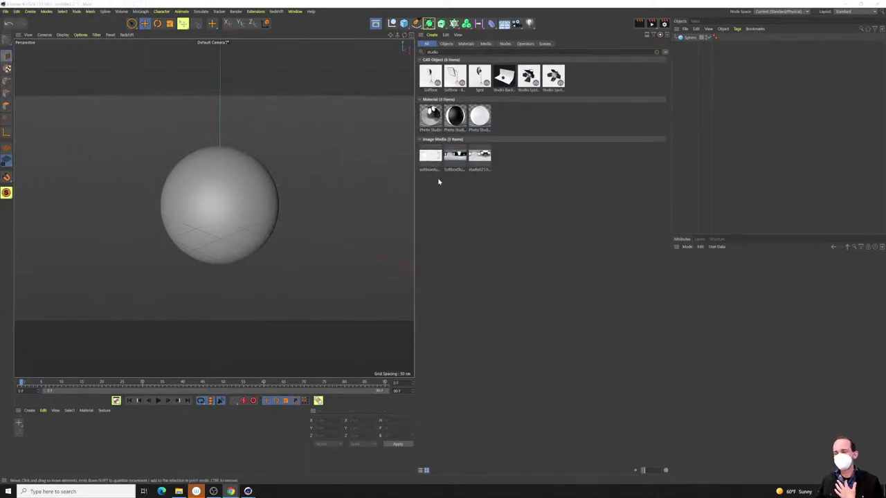
Close the Asset Browser and download the realistic example's zip file from the course assignment page in the browser.
left_click(374, 24)
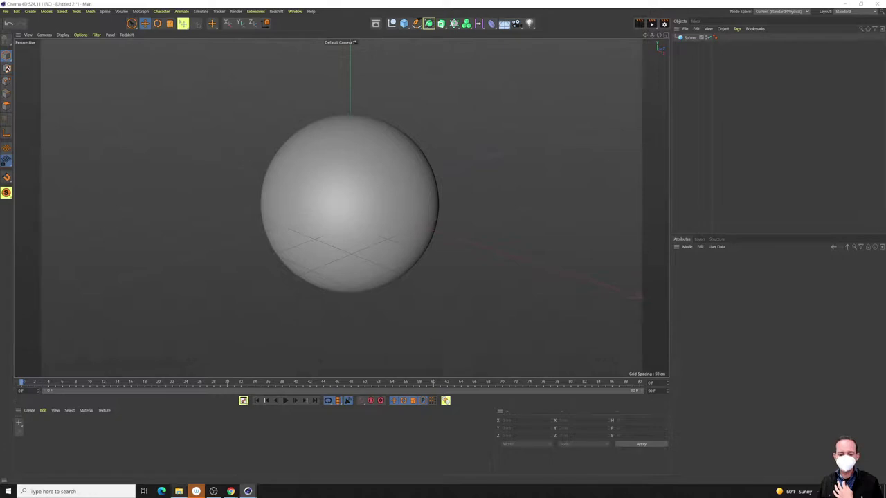
left_click(179, 492)
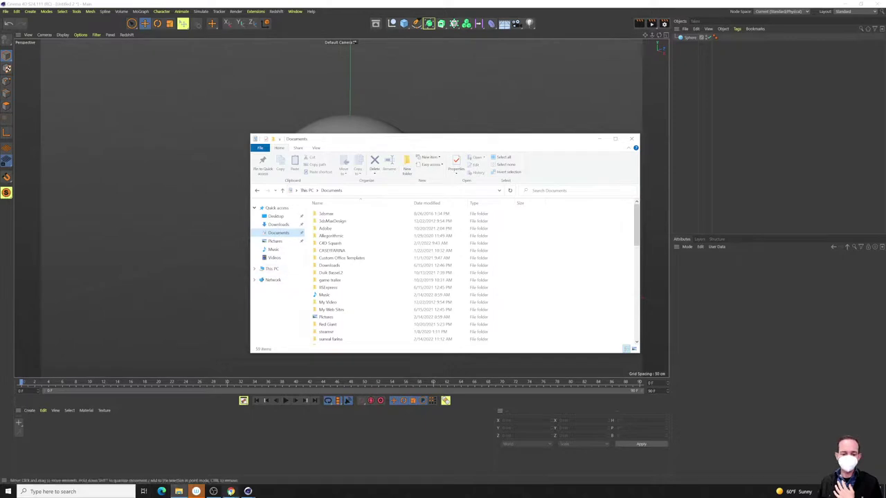
mouse_move(230, 491)
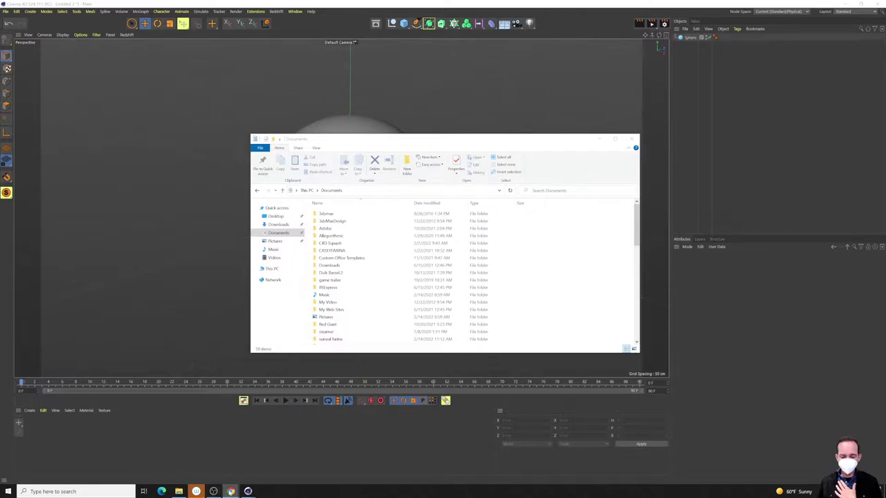
mouse_move(231, 491)
left_click(213, 460)
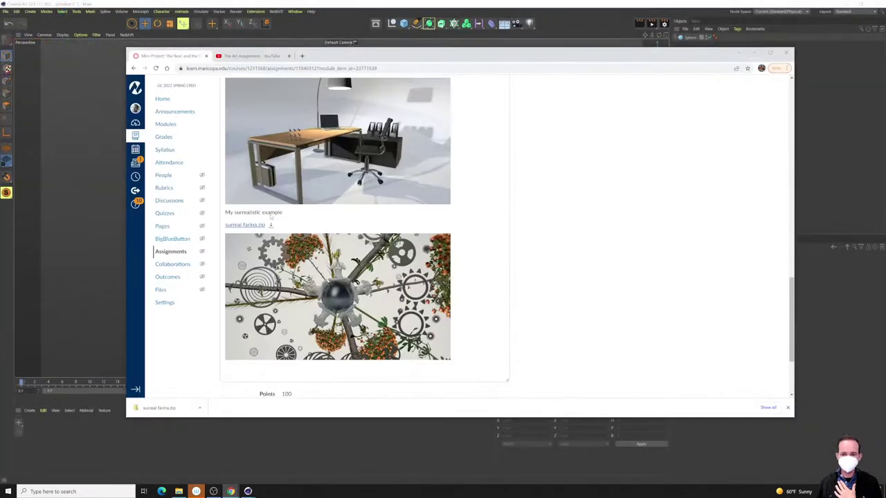
scroll(270, 217, "up", 1)
left_click(272, 127)
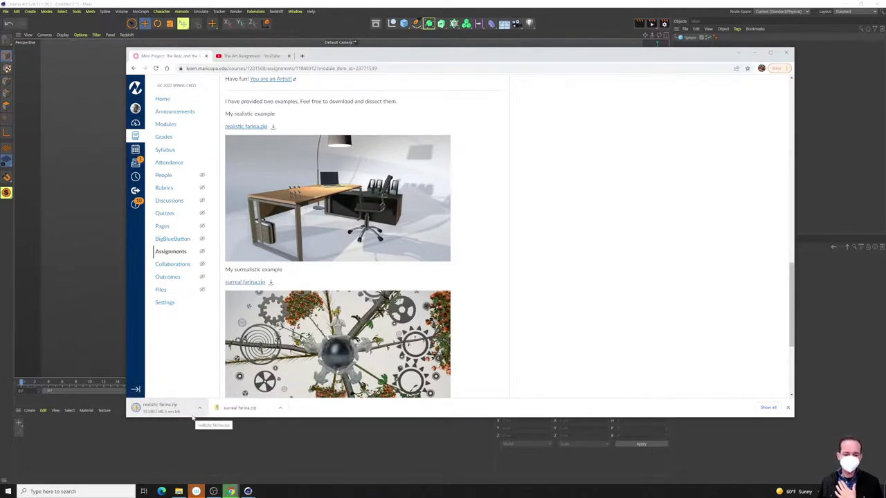
Extract the realistic example's zip archive in Downloads to the proposed destination folder.
left_click(178, 491)
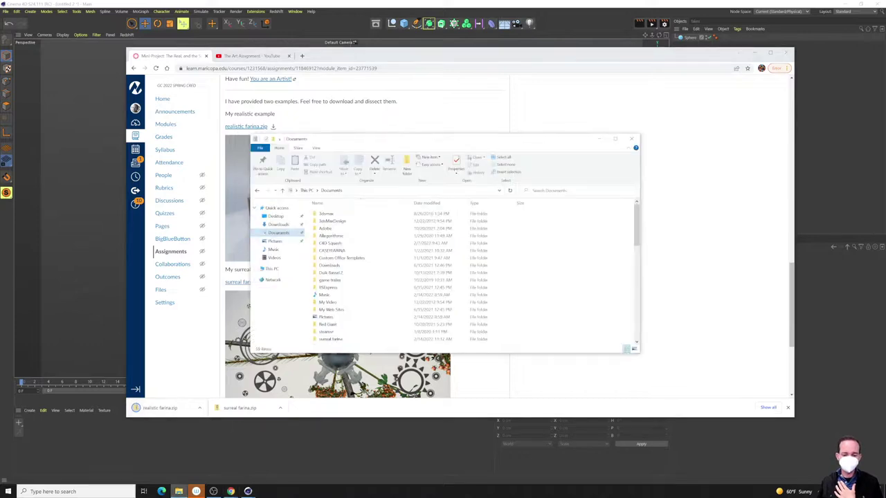
left_click(285, 224)
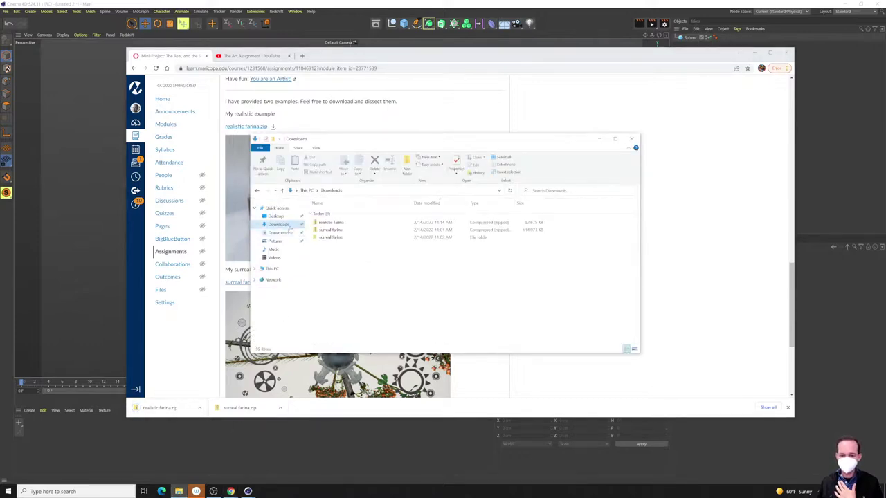
left_click(329, 222)
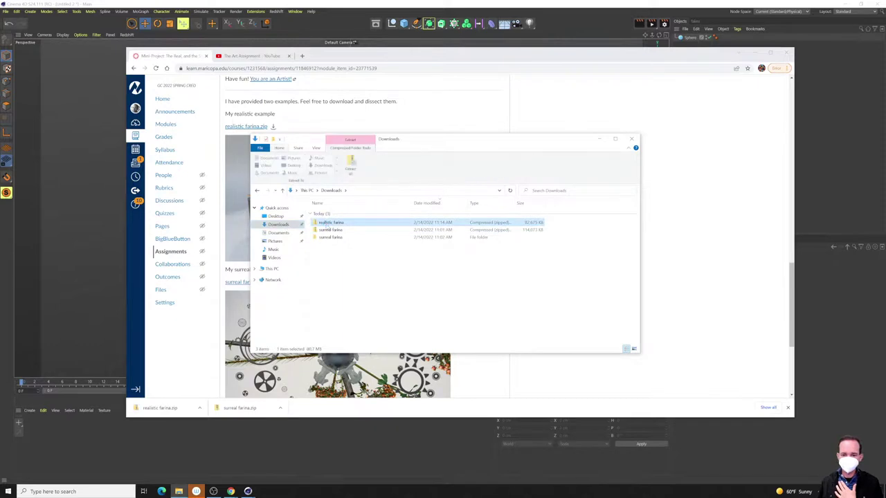
right_click(326, 223)
mouse_move(288, 280)
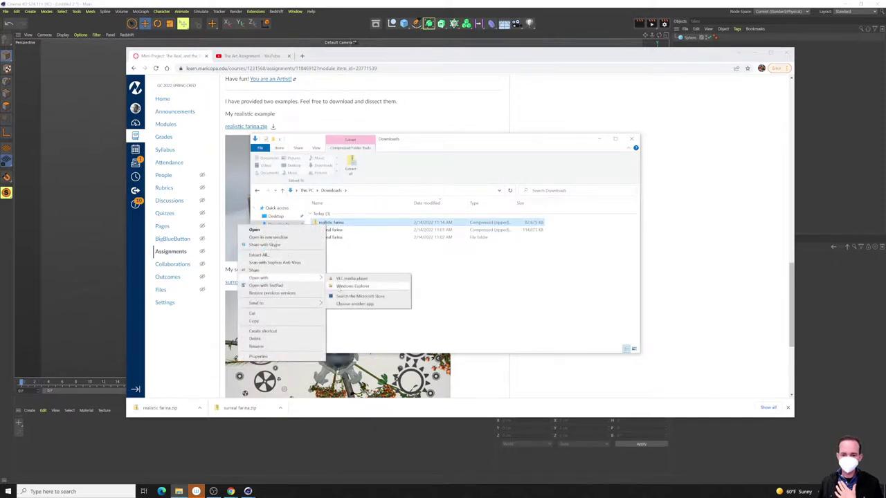
left_click(339, 287)
left_click(331, 214)
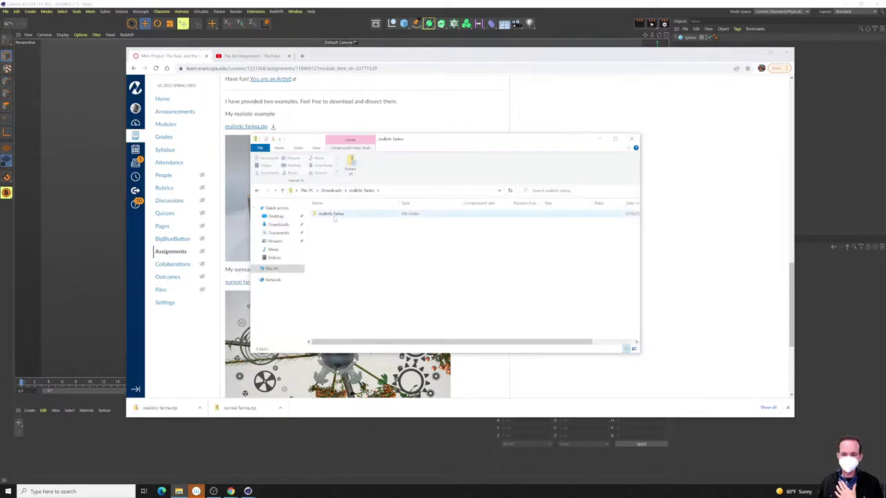
left_click(350, 166)
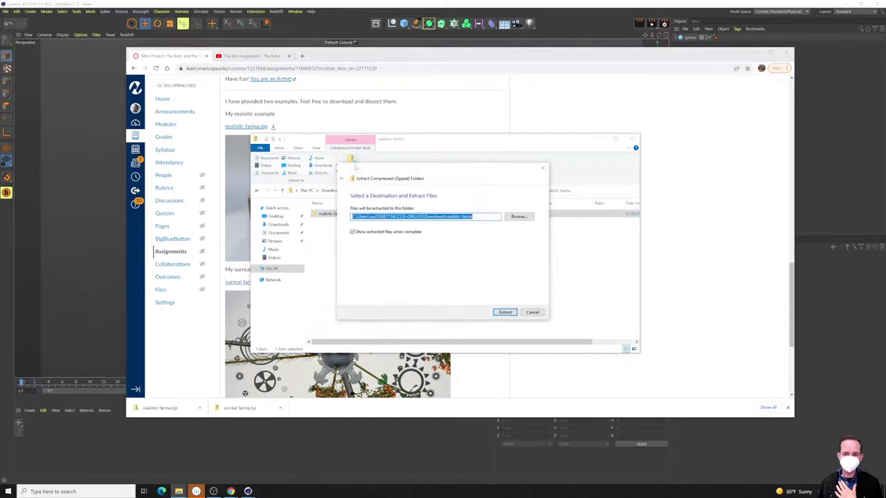
left_click(505, 312)
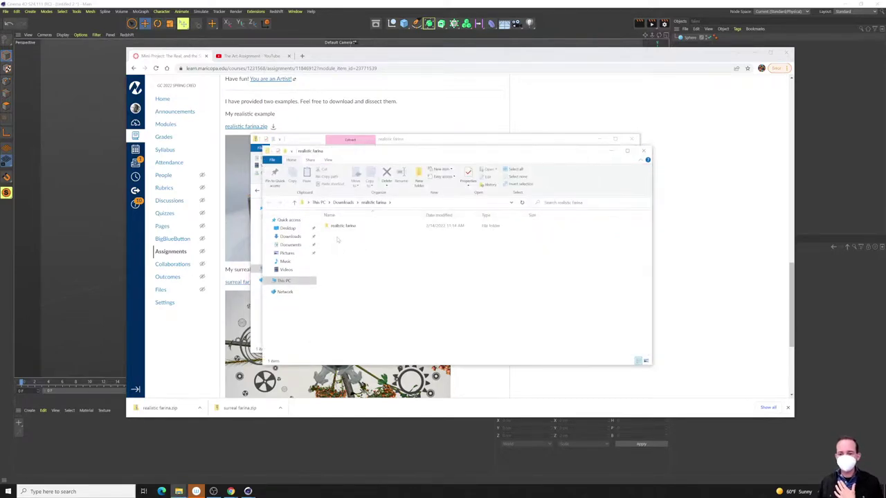
Open the realistic example's C4D file from the innermost extracted folder and bring Cinema 4D to the front.
left_click(346, 227)
double_click(346, 226)
double_click(346, 226)
left_click(348, 241)
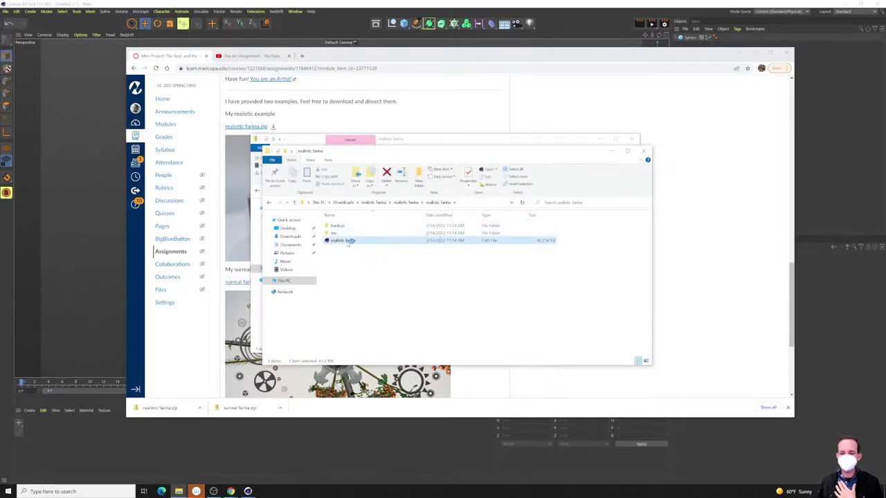
double_click(348, 241)
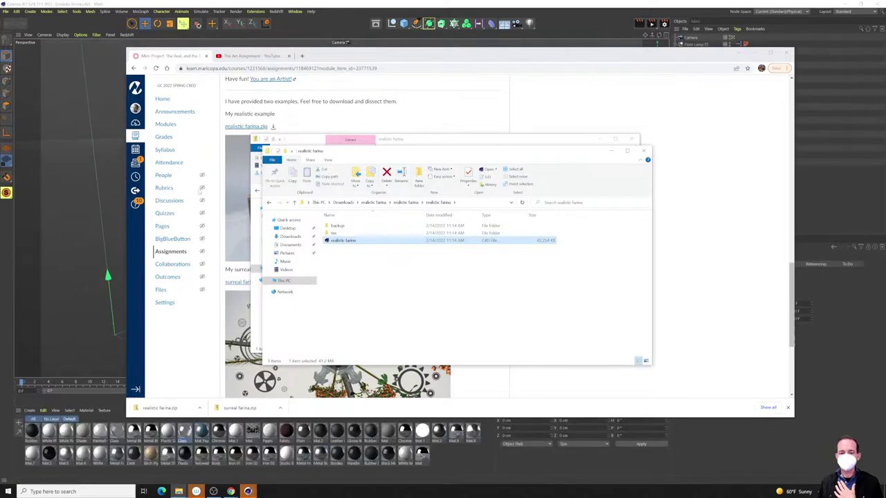
left_click(95, 268)
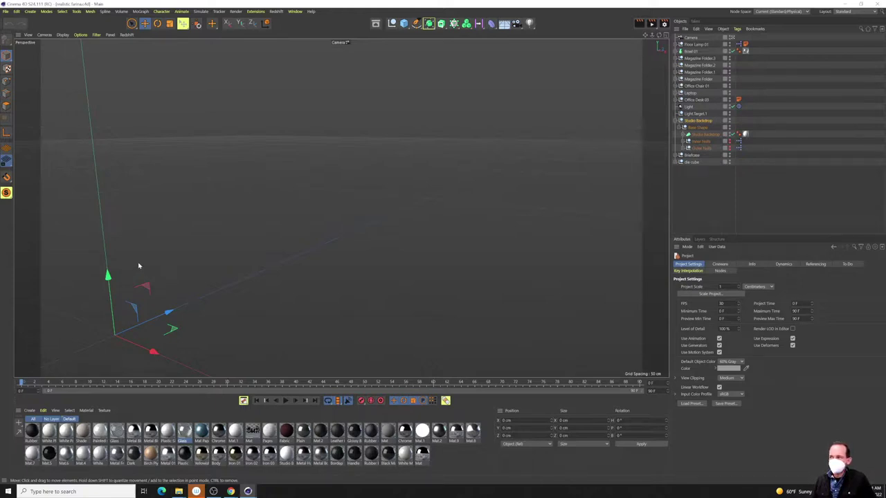
Open the Downloads folder in File Explorer and compare the zip archives with the extracted realistic farina and surreal farina folders.
left_click(138, 265)
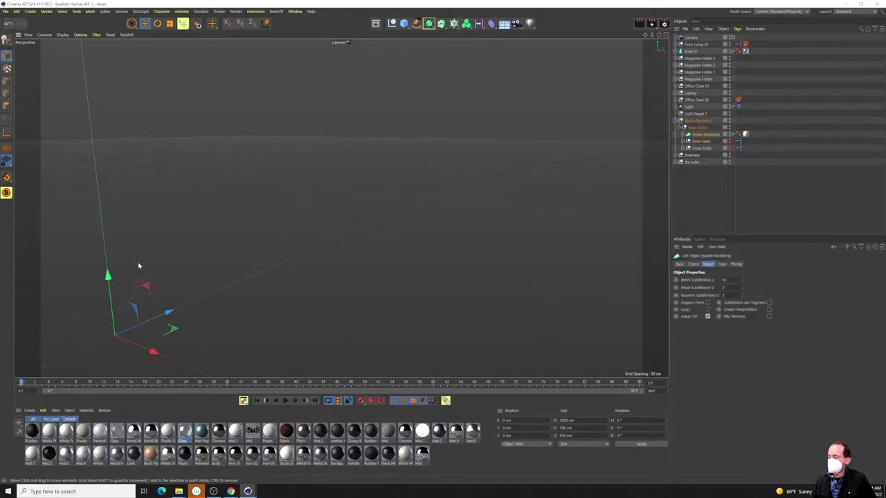
mouse_move(178, 491)
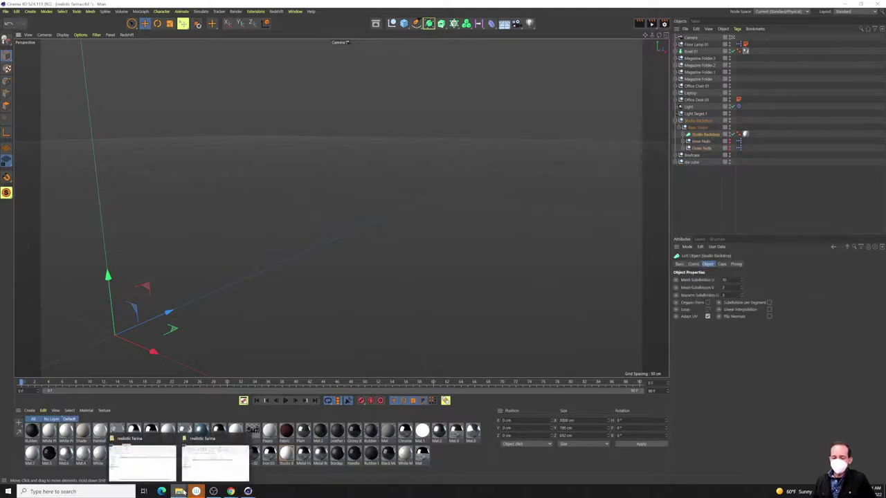
left_click(197, 473)
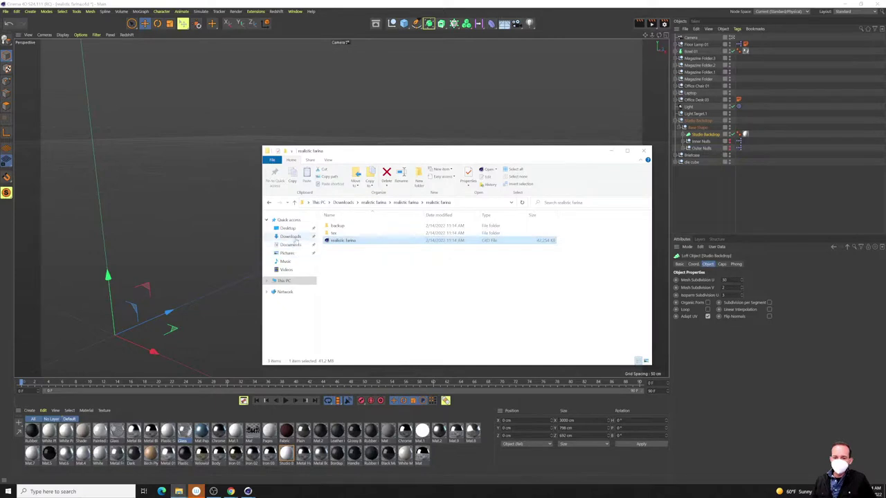
left_click_drag(345, 241, 291, 237)
left_click(291, 237)
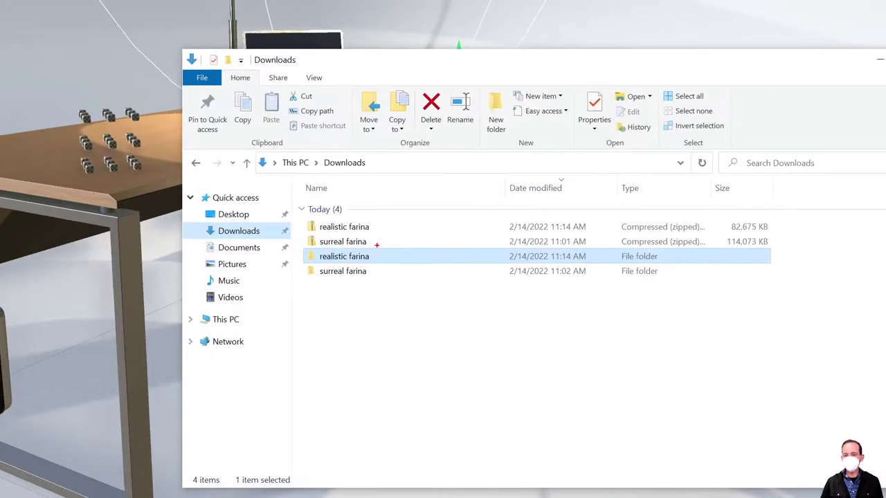
left_click_drag(379, 249, 295, 235, "ctrl")
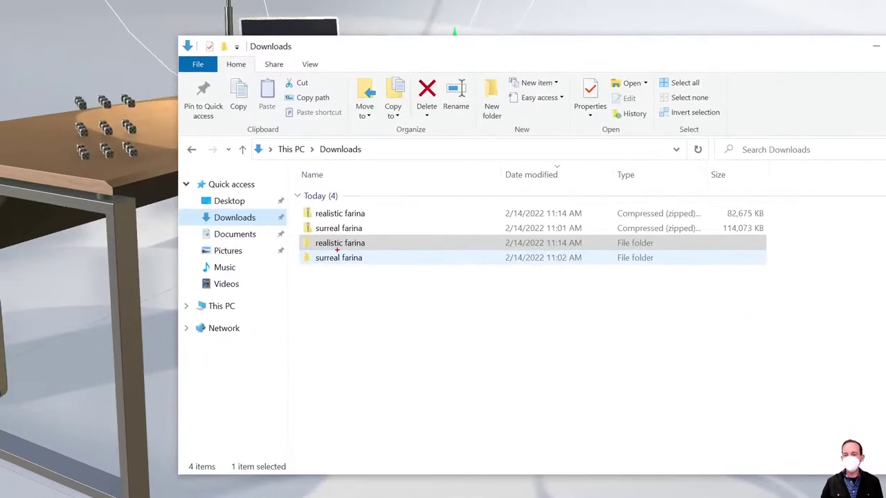
left_click_drag(361, 243, 352, 264)
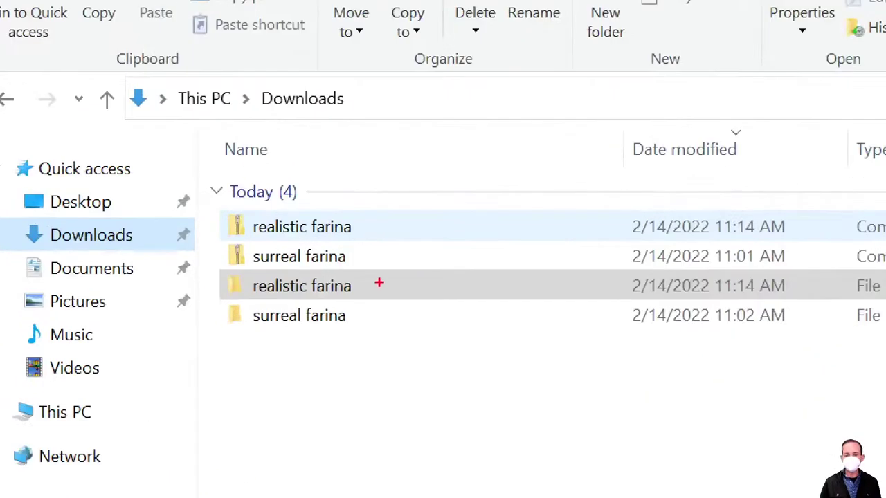
left_click_drag(365, 247, 303, 237, "ctrl")
key("Escape")
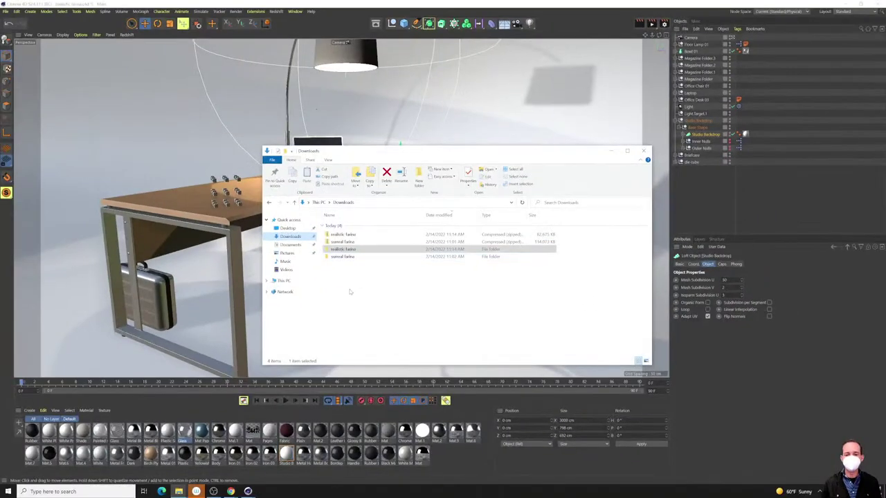
Switch back to Cinema 4D and examine the office scene from several angles.
key("alt+Tab")
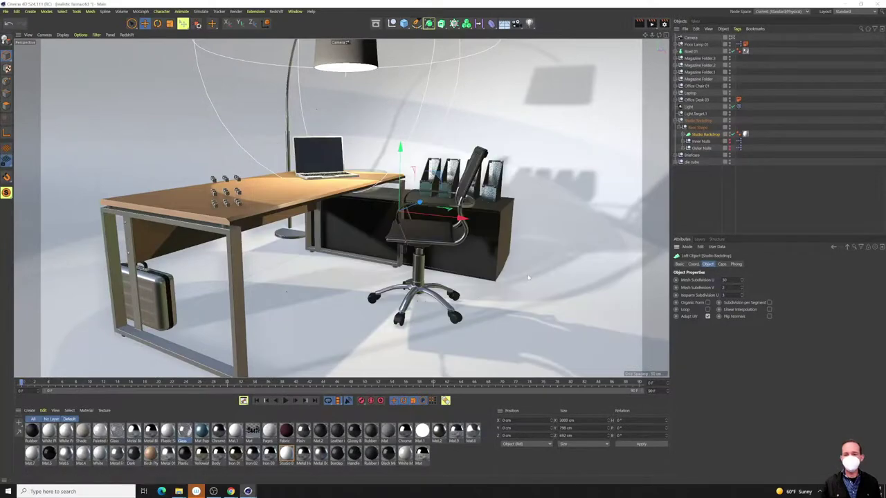
left_click_drag(339, 289, 323, 284, "alt")
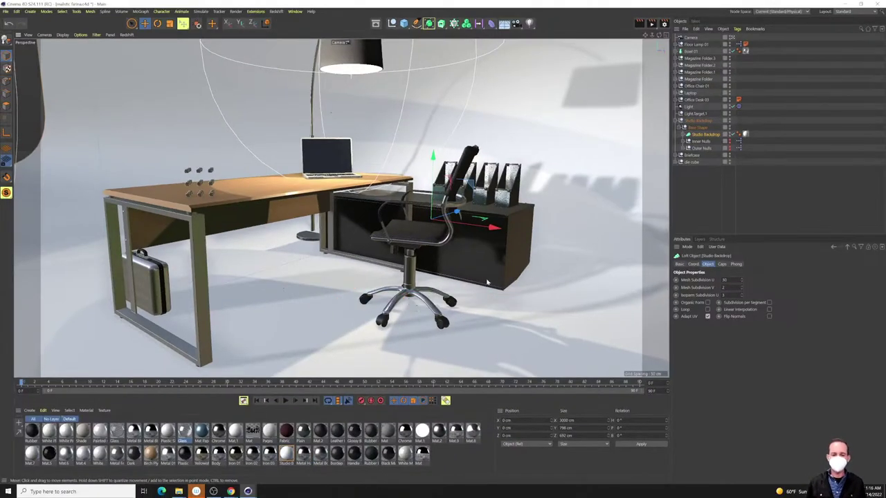
mouse_move(282, 299)
left_mouse_down("alt")
mouse_move(252, 307)
mouse_move(286, 296)
left_mouse_up("alt")
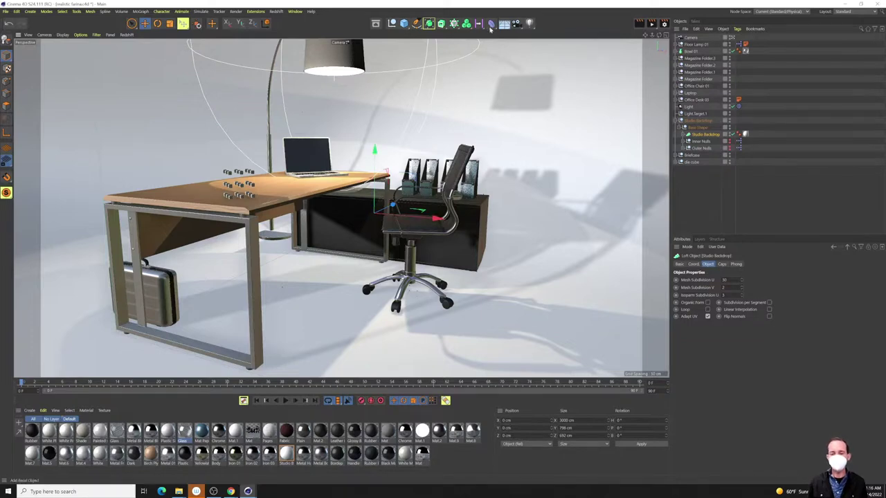
Open the Asset Browser without the studio search filter and show the Bedroom objects with enlarged thumbnails.
left_click(376, 23)
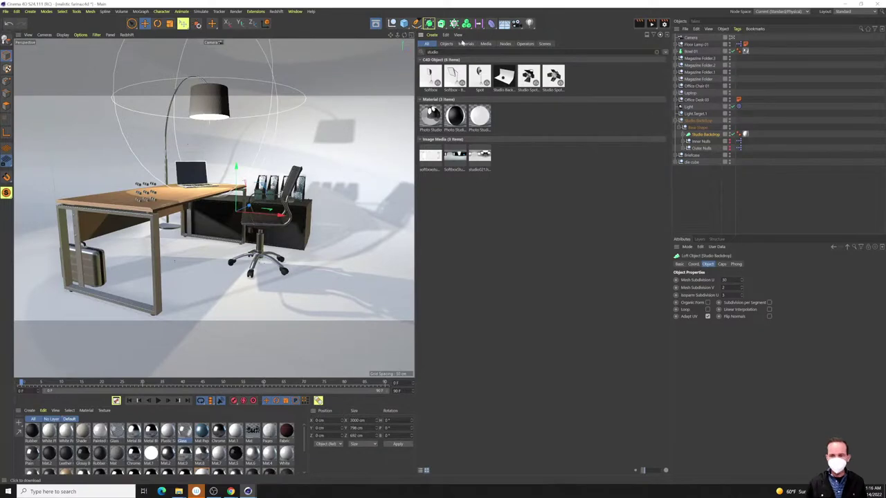
left_click(431, 52)
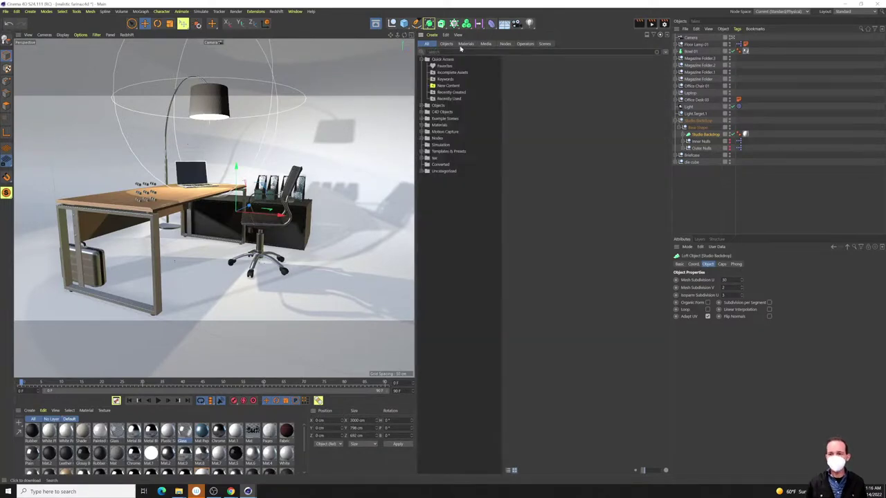
left_click(446, 43)
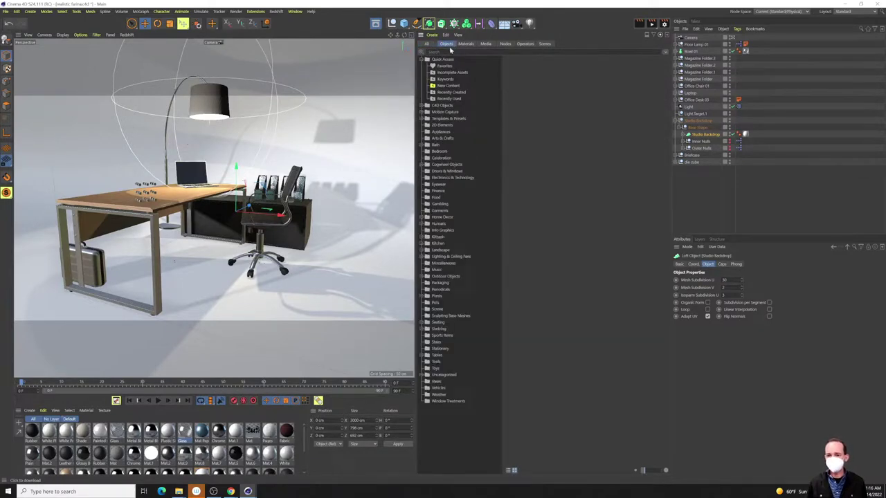
left_click(440, 144)
left_click(441, 151)
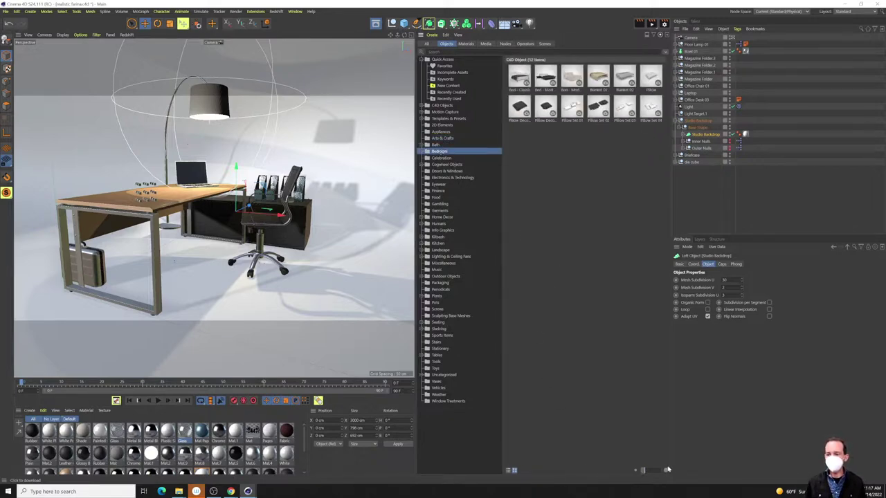
mouse_move(646, 472)
left_mouse_down()
mouse_move(666, 471)
mouse_move(649, 473)
left_mouse_up()
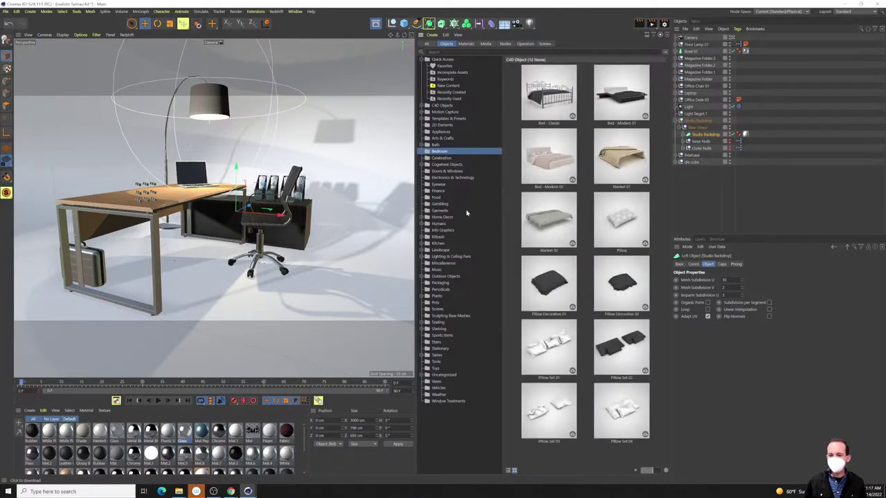
Browse the object asset categories from Celebration through Eyewear and Gambling to Garments.
left_click(448, 159)
left_click(446, 164)
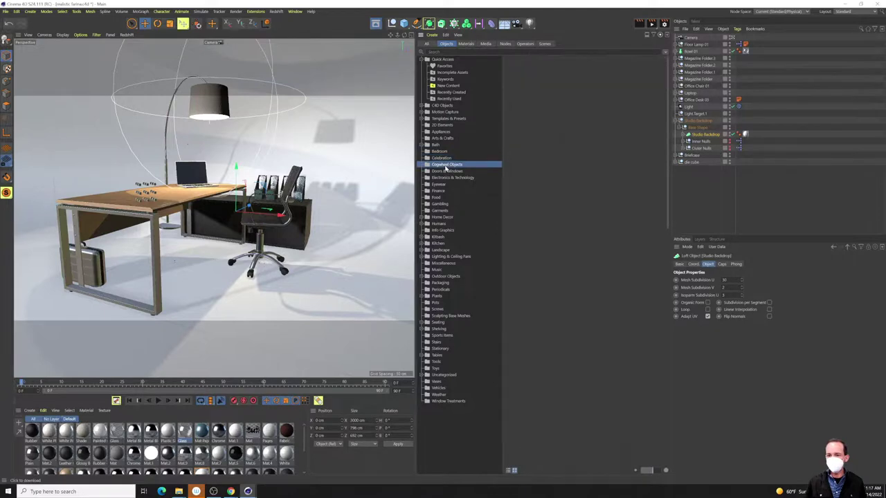
left_click(449, 178)
left_click(448, 185)
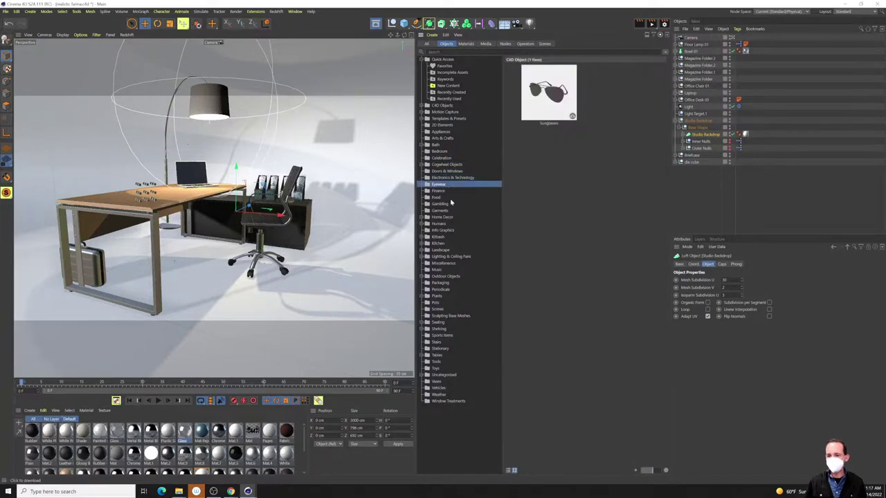
left_click(449, 198)
left_click(443, 205)
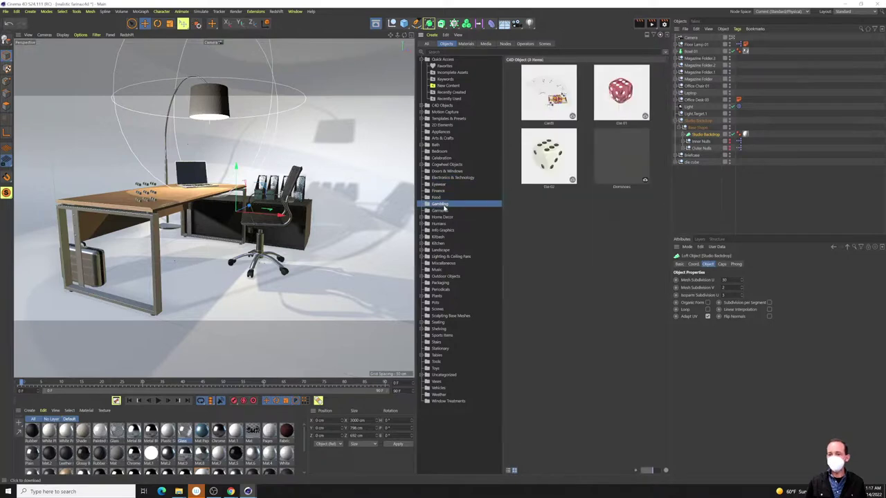
left_click(444, 211)
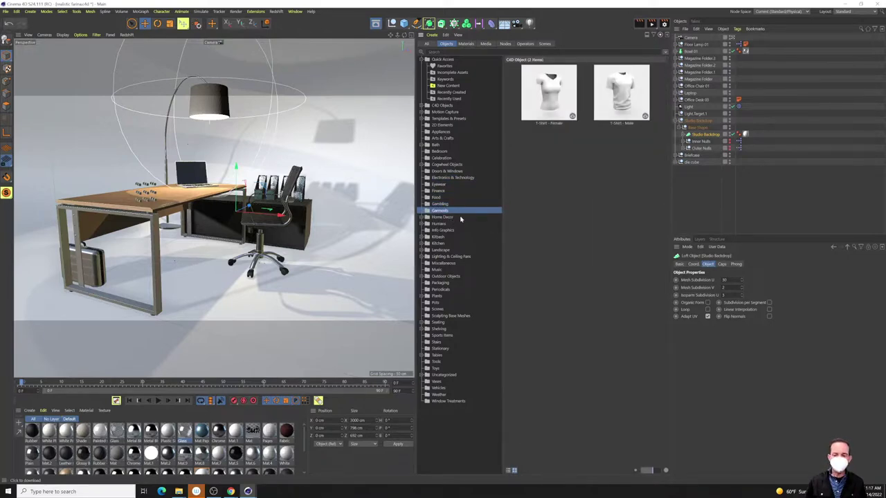
Examine the Info Graphics assets, check the Kitbash, Kitchen and Toys categories, and show the Stationery objects.
left_click(442, 229)
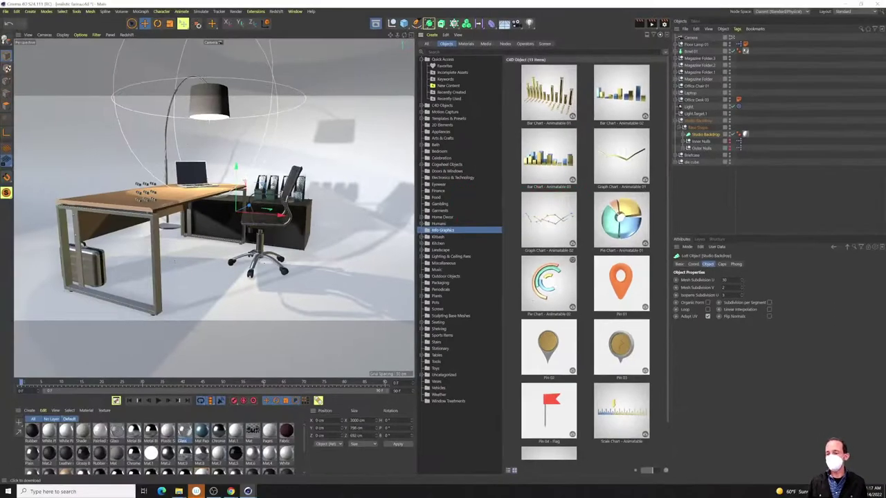
left_click(446, 237)
left_click(442, 245)
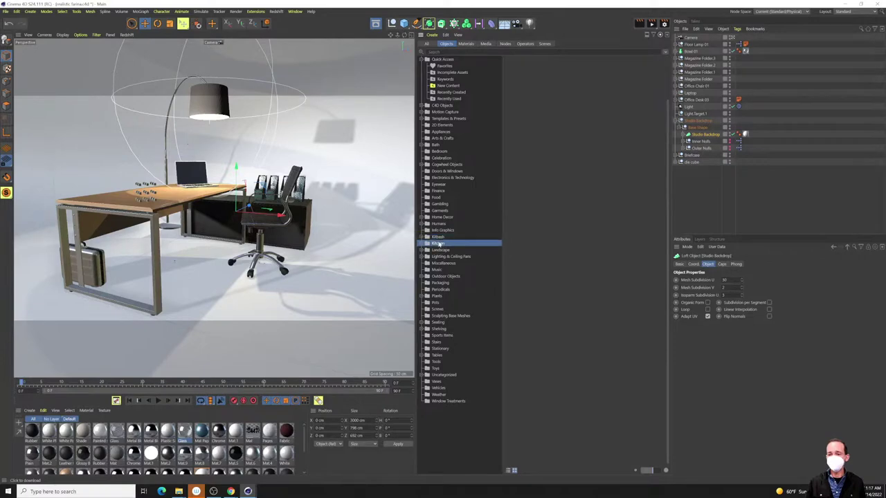
left_click(437, 238)
left_click(437, 231)
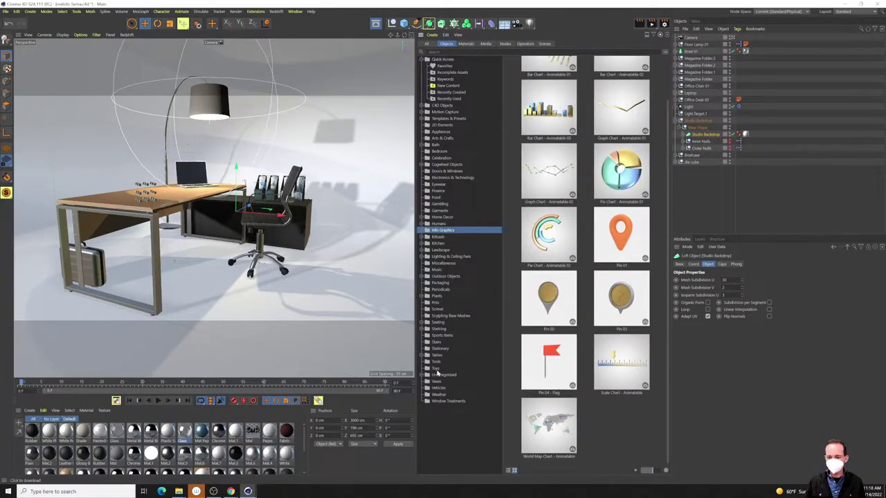
left_click(437, 368)
left_click(441, 349)
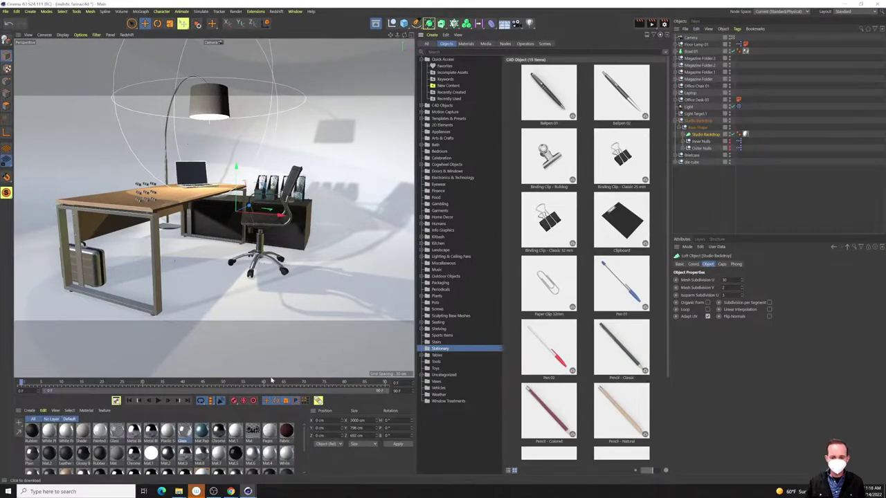
Enlarge the material area below the timeline until all of the scene's materials fit, and look them over.
left_click_drag(272, 379, 283, 307)
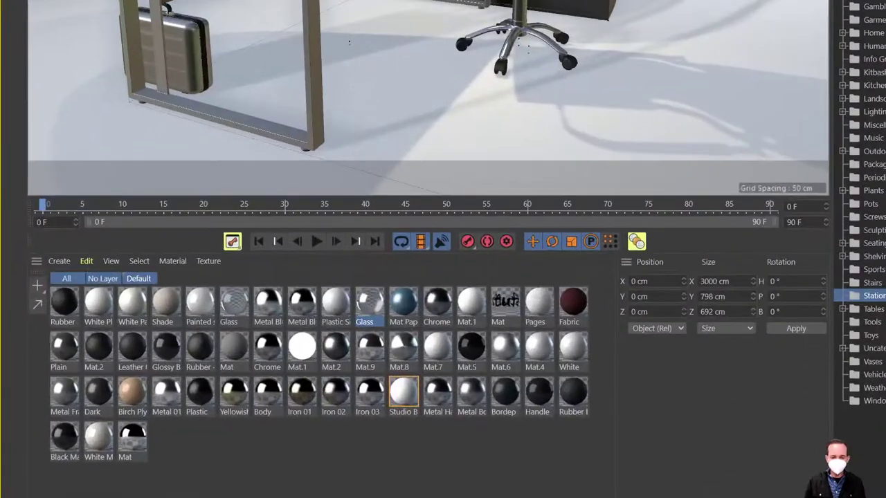
mouse_move(153, 337)
left_mouse_down()
mouse_move(235, 431)
mouse_move(404, 356)
mouse_move(494, 406)
mouse_move(577, 312)
mouse_move(457, 365)
left_mouse_up()
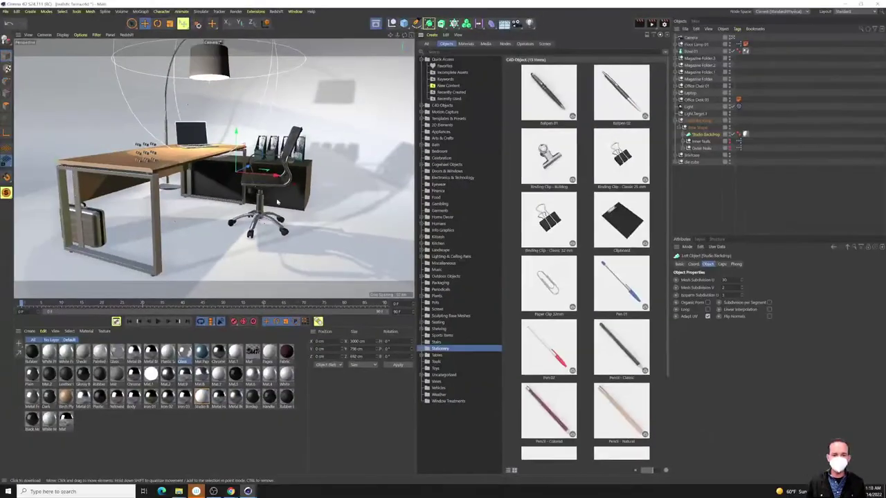
Inspect Office Chair 01's hierarchy by expanding its Legs, Seat and Leather Arm Rest groups, then fold Legs and Seat again.
left_click(195, 200)
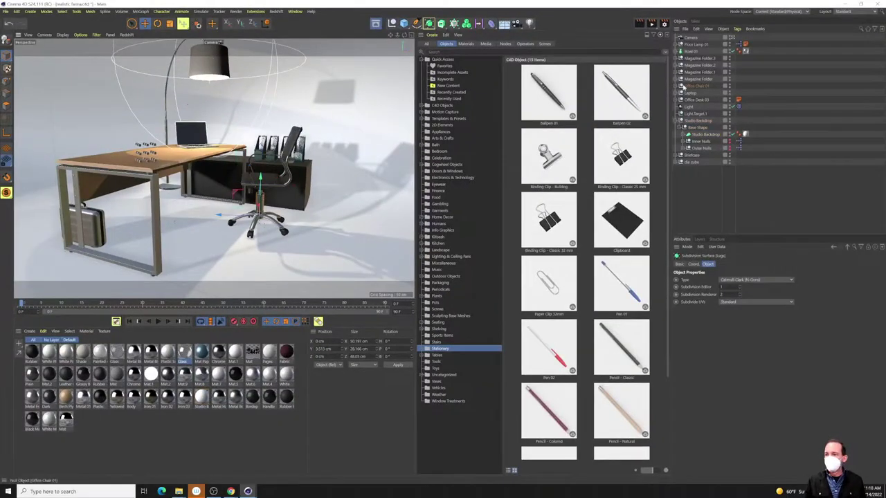
left_click(677, 86)
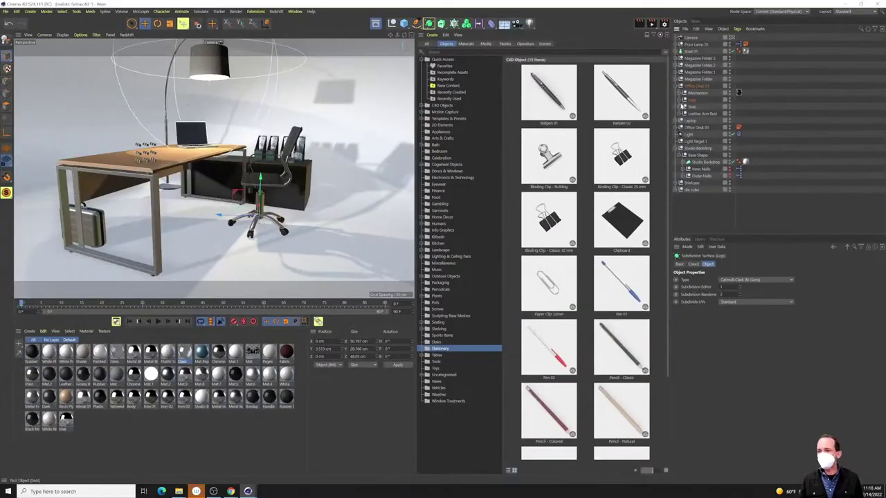
left_click(330, 163)
left_click(683, 127)
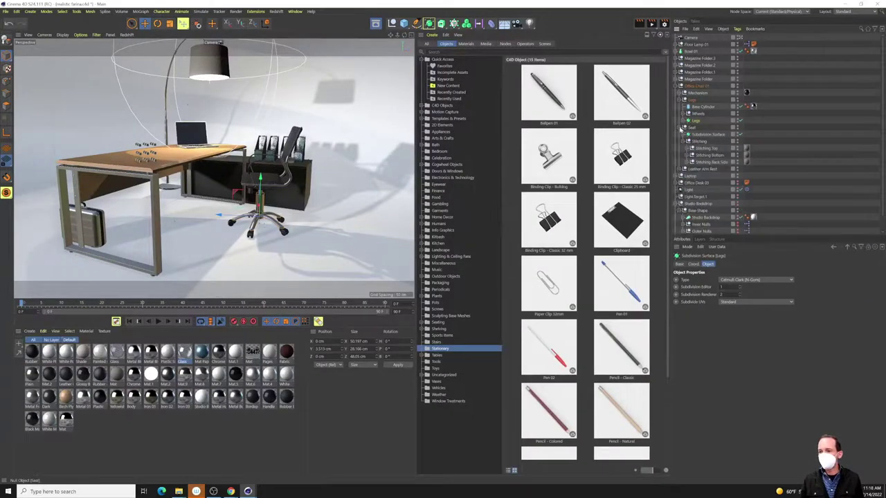
left_click(682, 170)
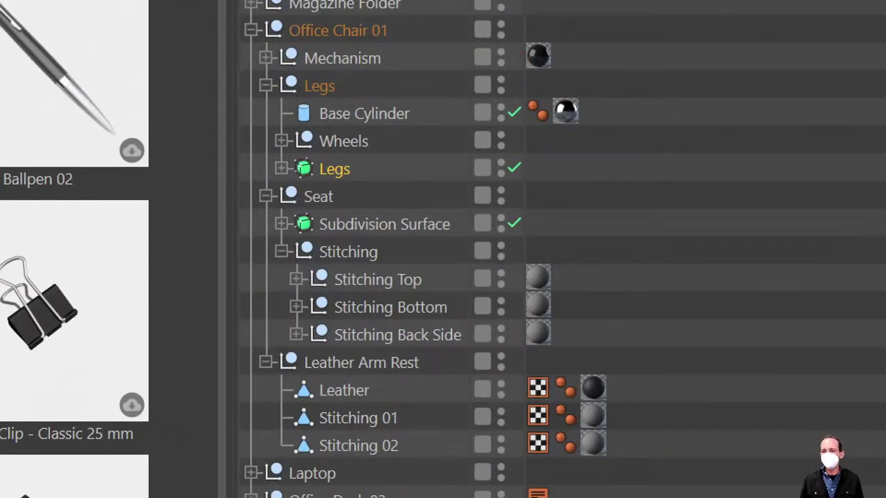
mouse_move(494, 279)
left_mouse_down()
mouse_move(578, 396)
mouse_move(603, 484)
left_mouse_up()
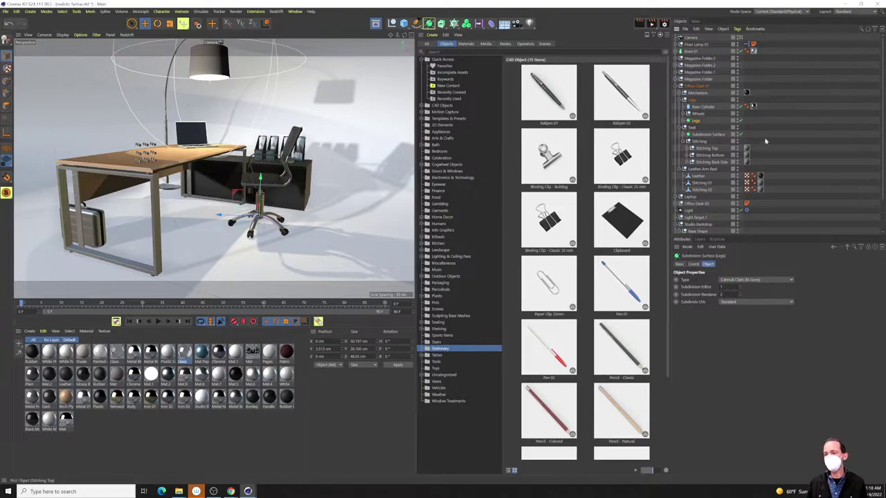
left_click(679, 100)
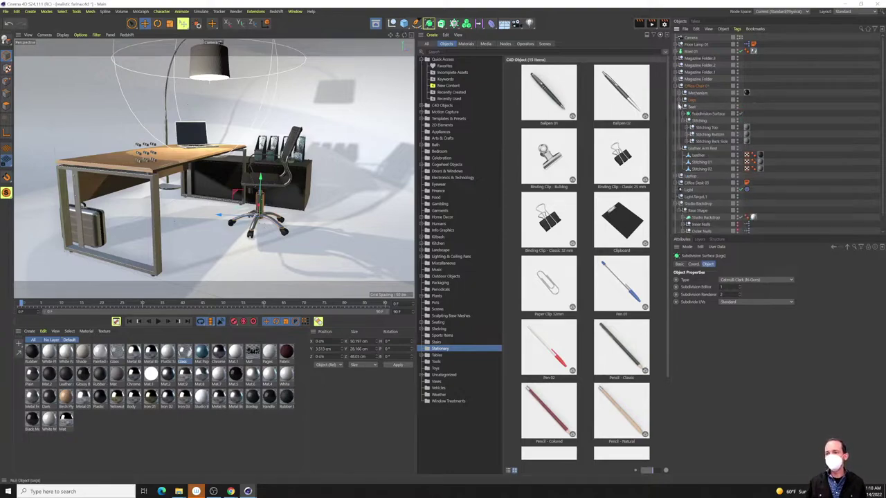
left_click(679, 106)
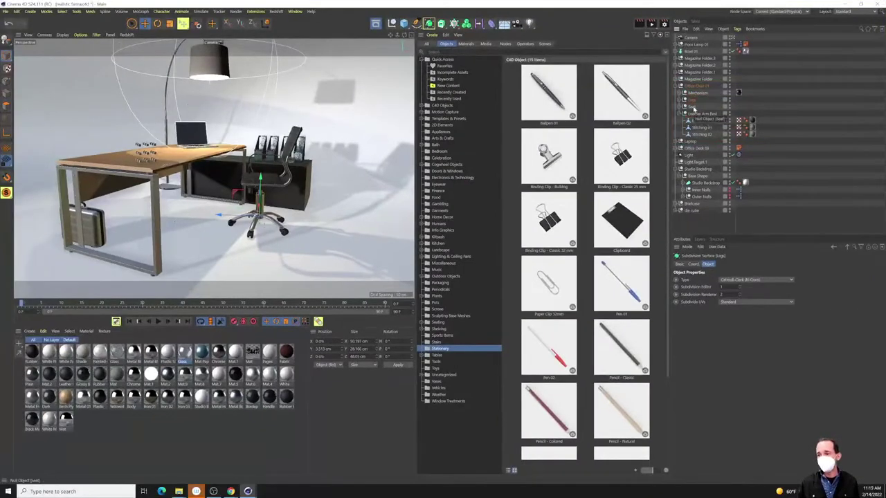
Try moving the office chair's Seat group upward off its base, and undo the move.
left_click(682, 111)
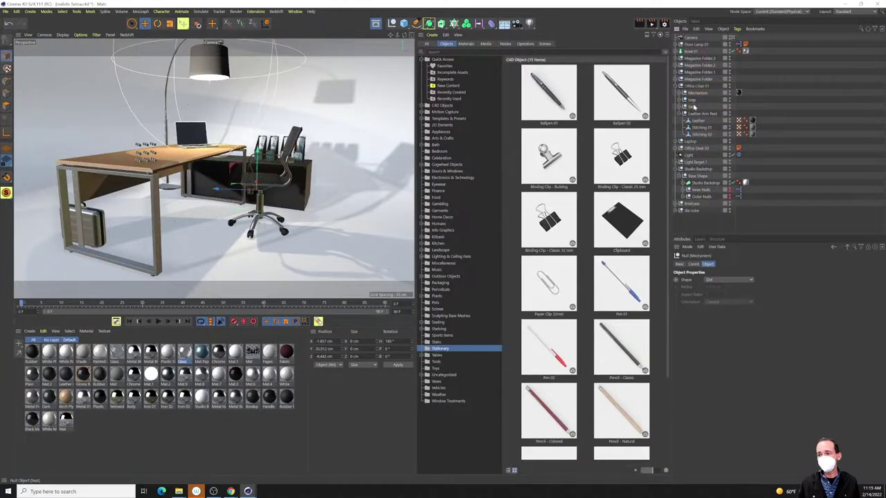
left_click_drag(279, 142, 282, 108)
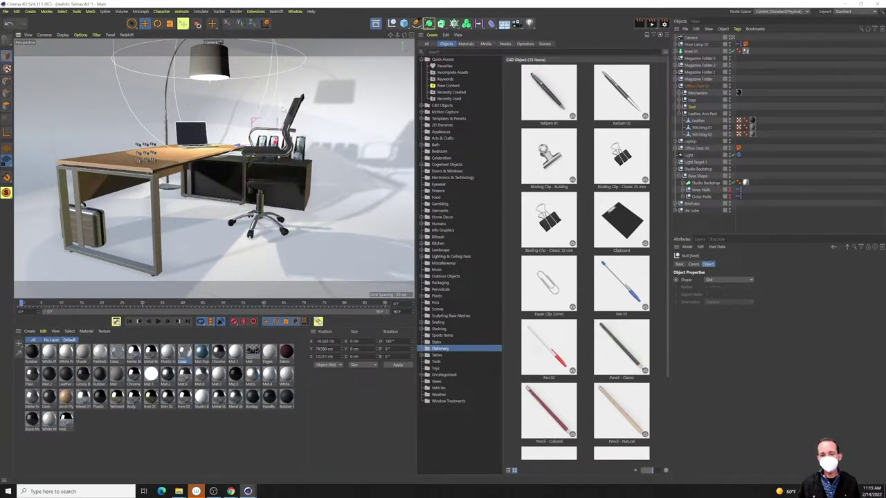
key("ctrl+z")
Try rotating the office chair's Seat group on its own, independently of the legs.
key("r")
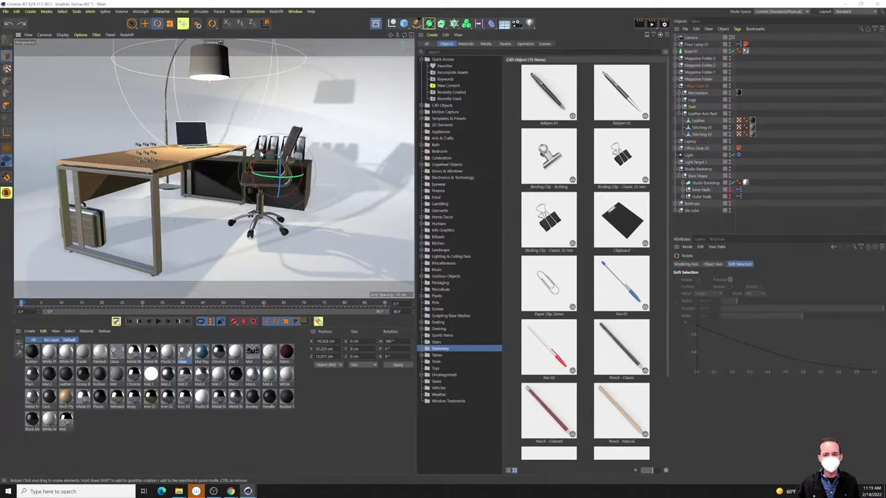
left_click_drag(257, 163, 252, 171)
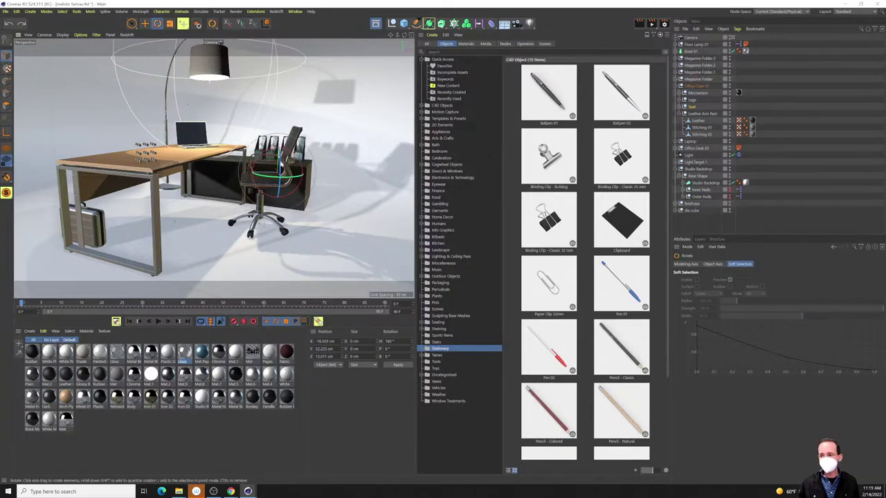
Compare the parent groups in the scene by selecting Office Chair 01, Magazine Folder 2 and Studio Backdrop in turn.
left_click(697, 86)
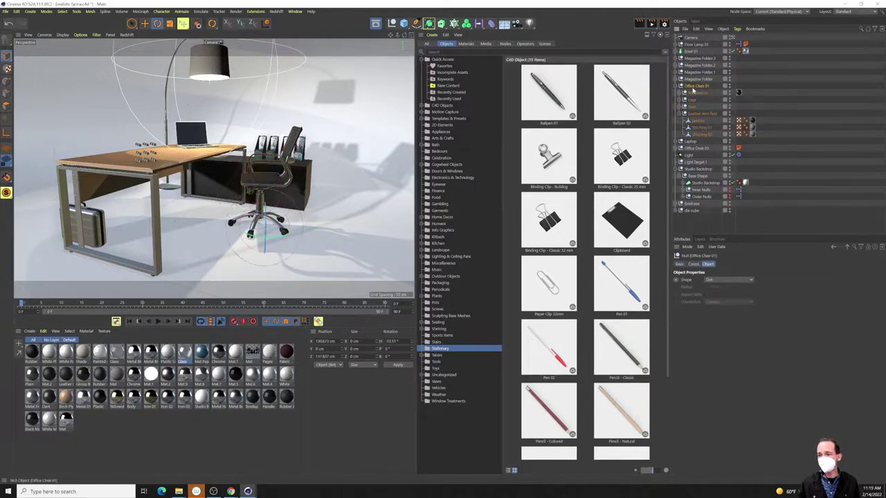
left_click(697, 65)
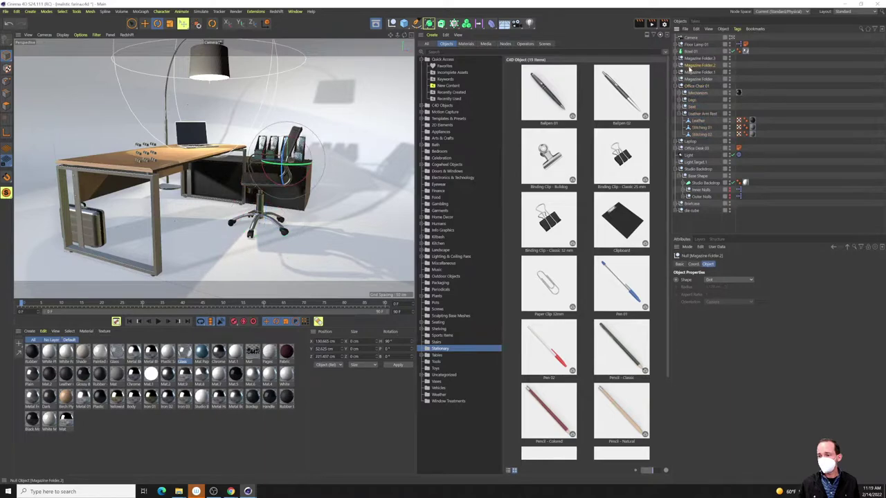
left_click(693, 168)
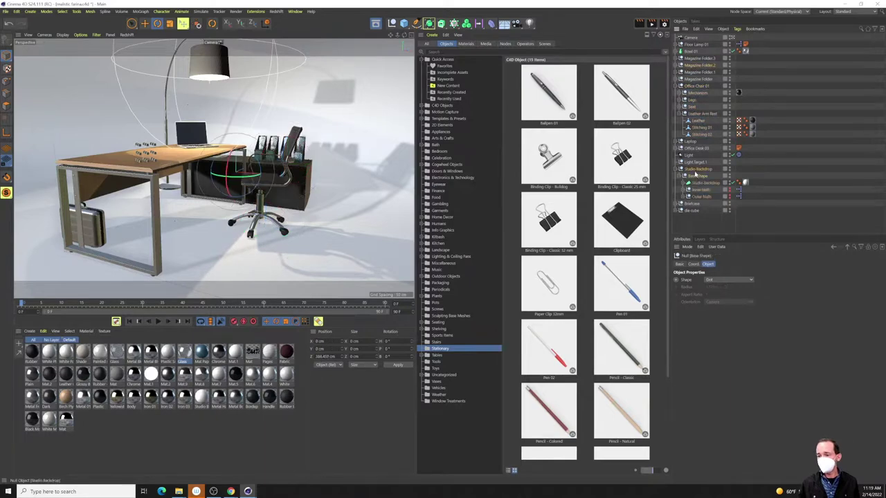
Expand the Briefcase group to inspect its parts, and select the Hinges object to view its properties.
left_click(692, 204)
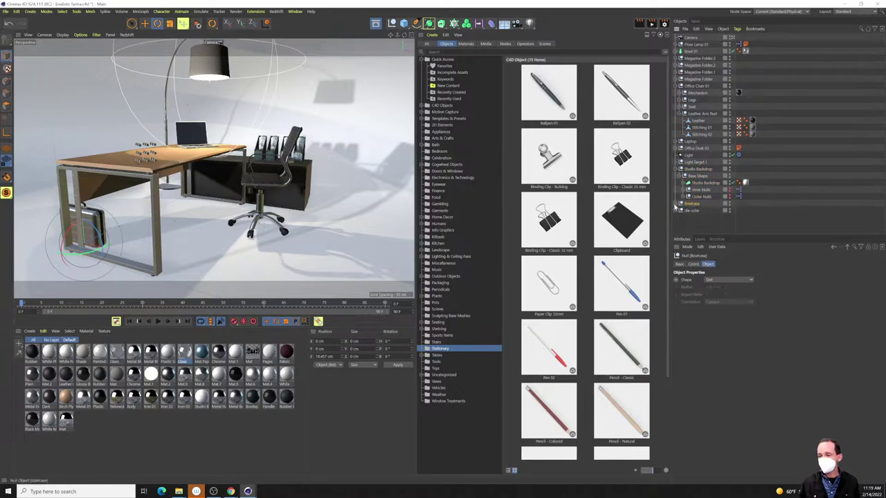
left_click(676, 204)
left_click(696, 218)
left_click(696, 230)
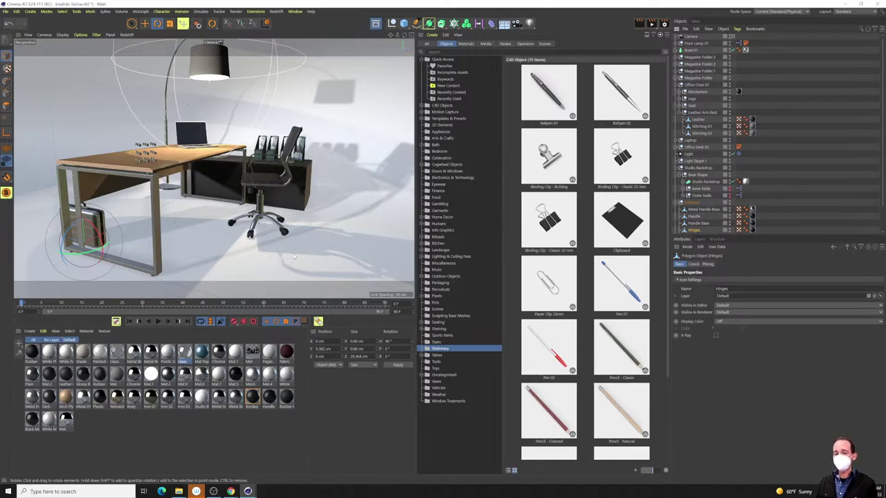
left_click(228, 459)
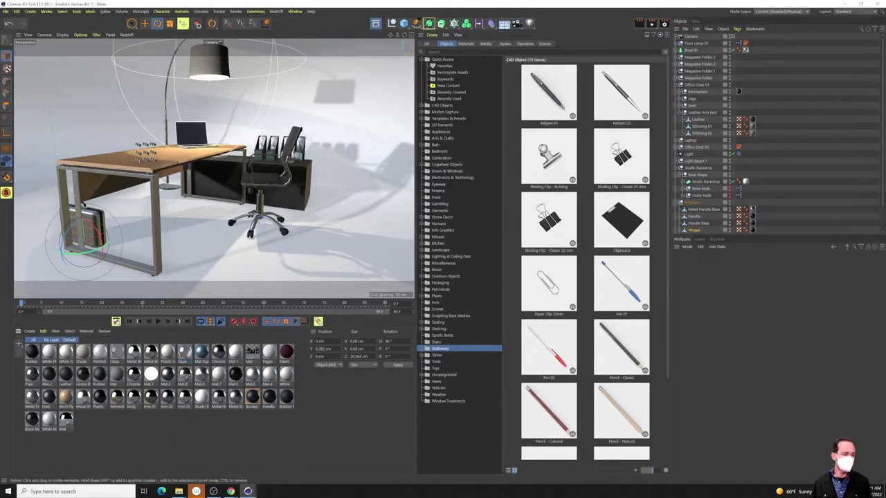